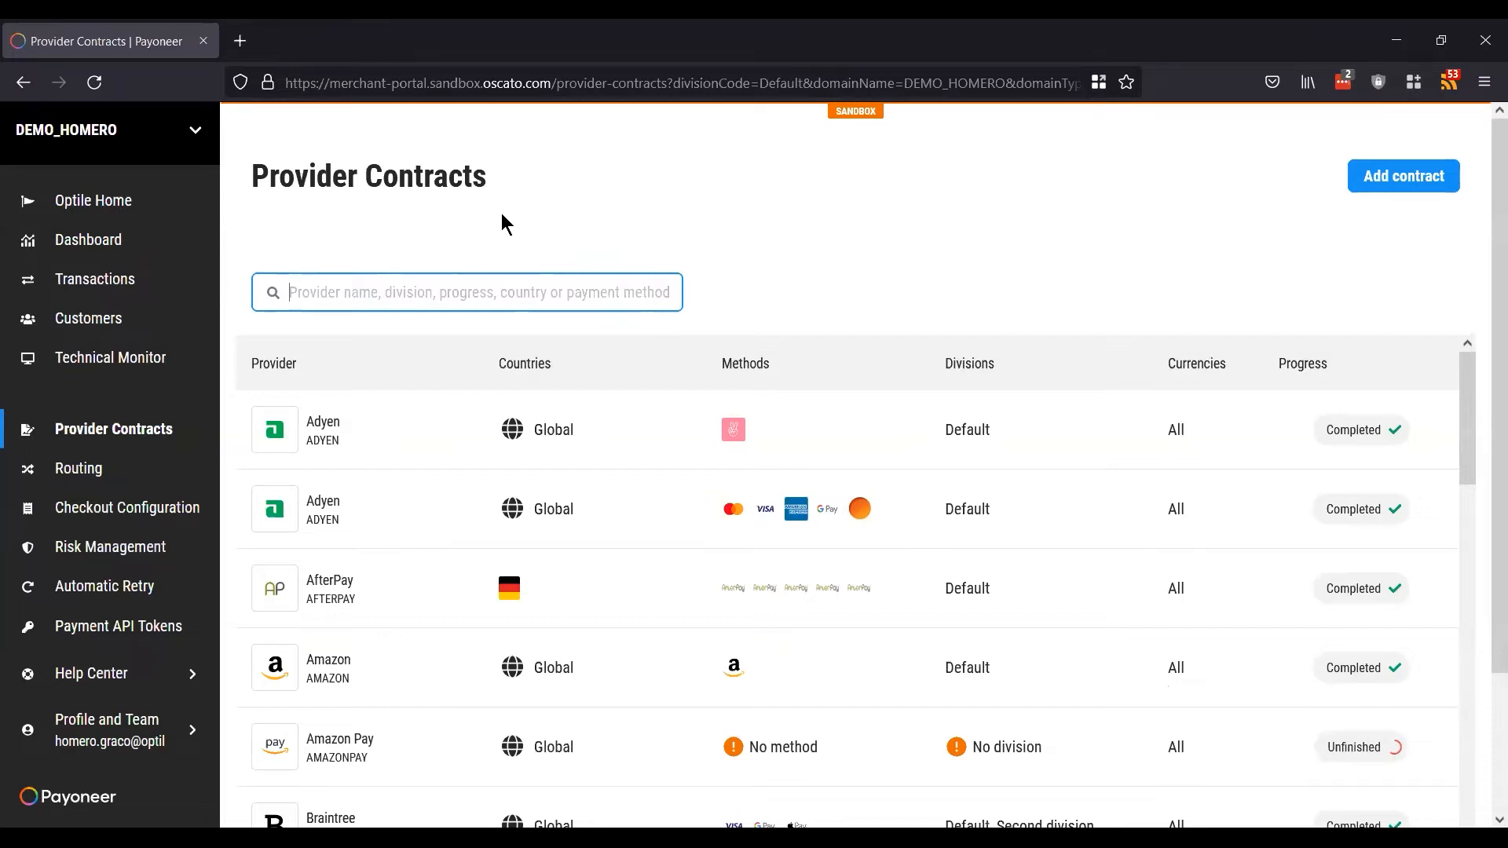
Step: Clear a stray text selection and scroll through the current portal page
drag(269, 175, 374, 174)
click(374, 175)
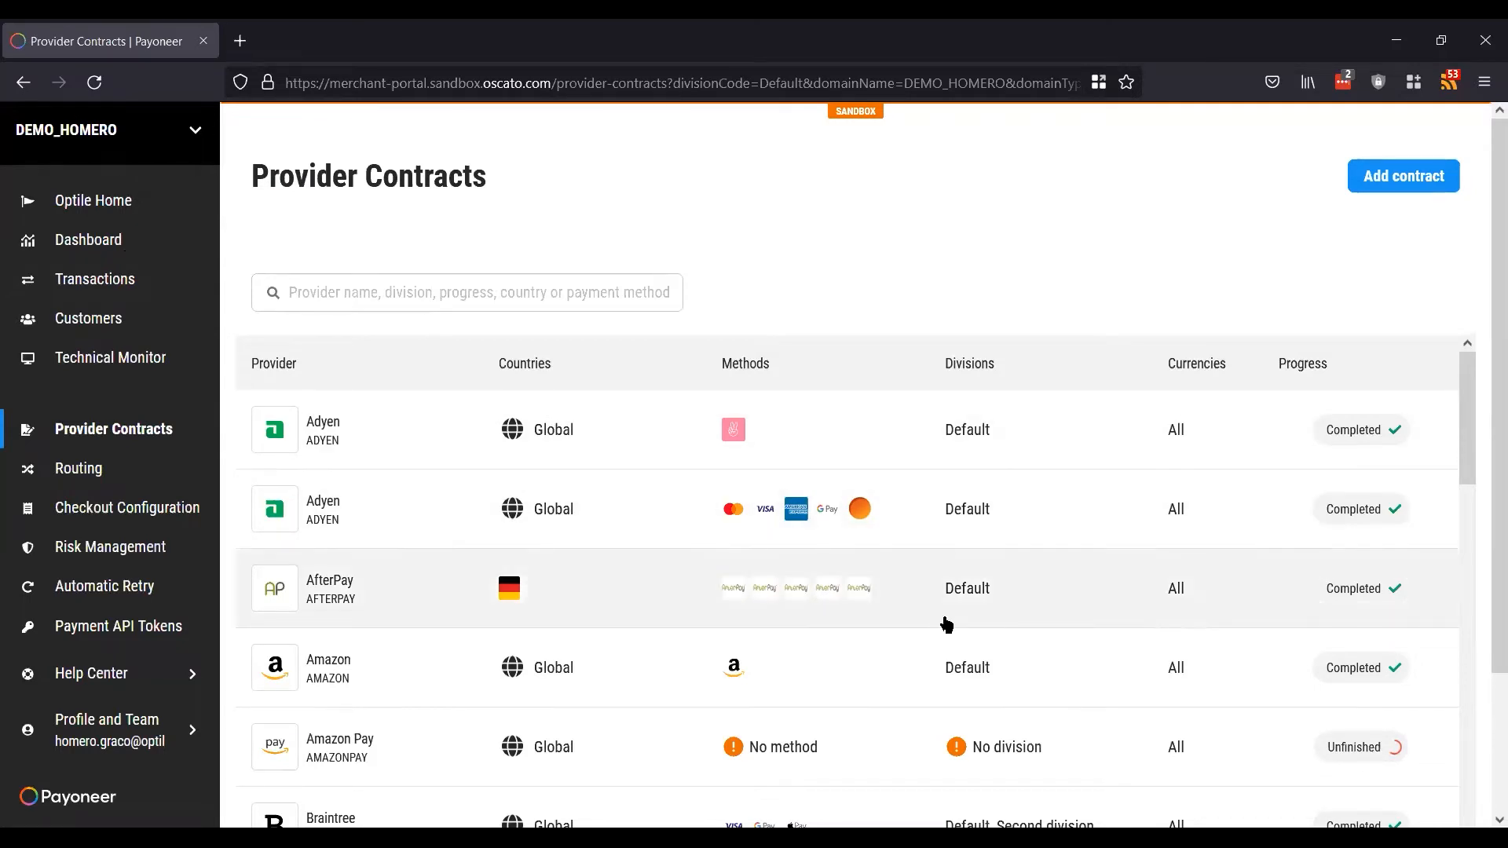
scroll(947, 624, down, 3)
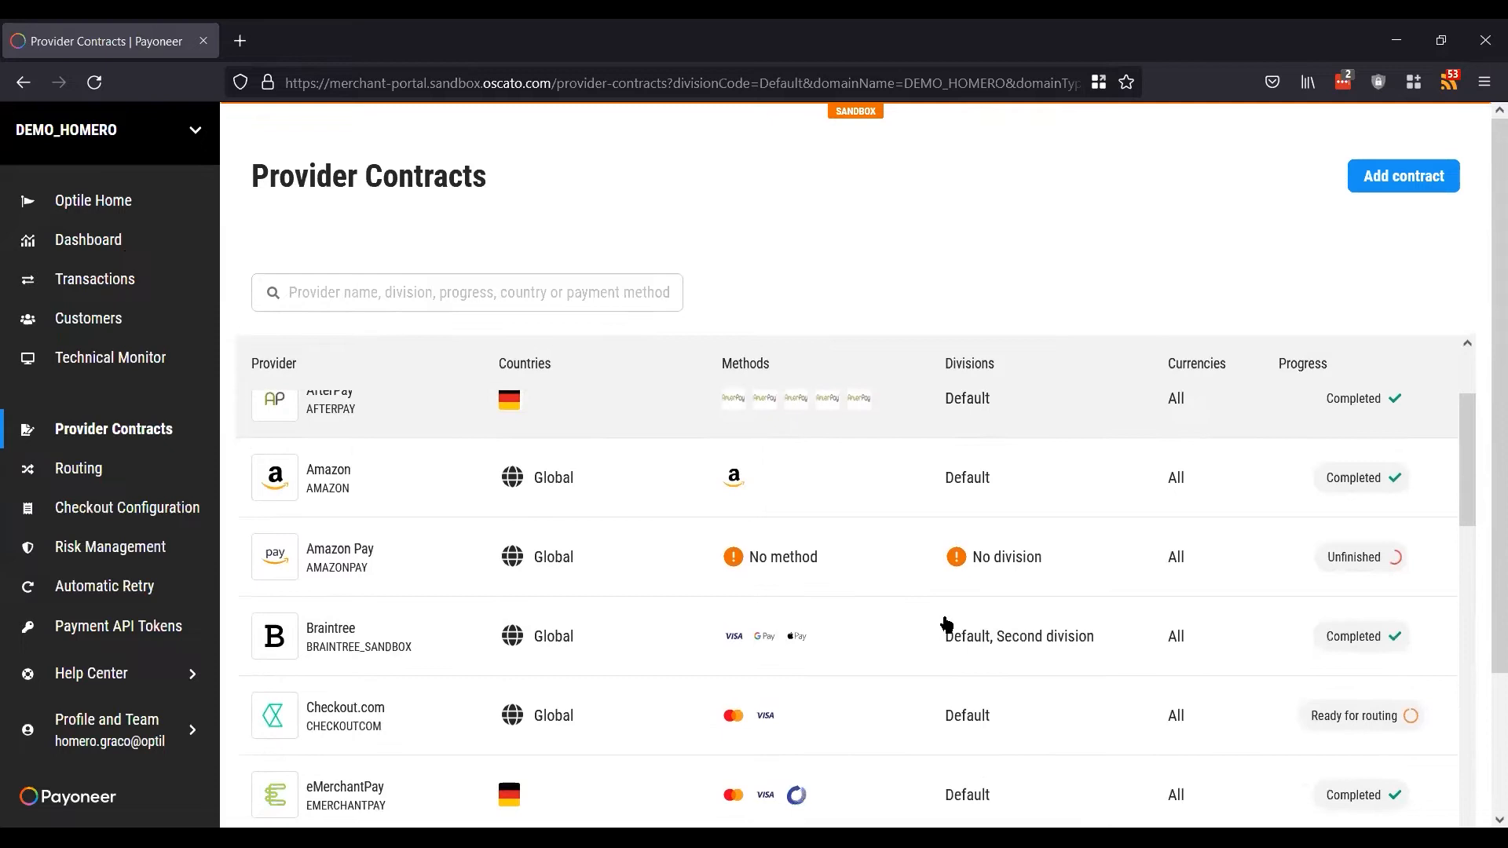
scroll(946, 624, down, 2)
scroll(947, 624, down, 1)
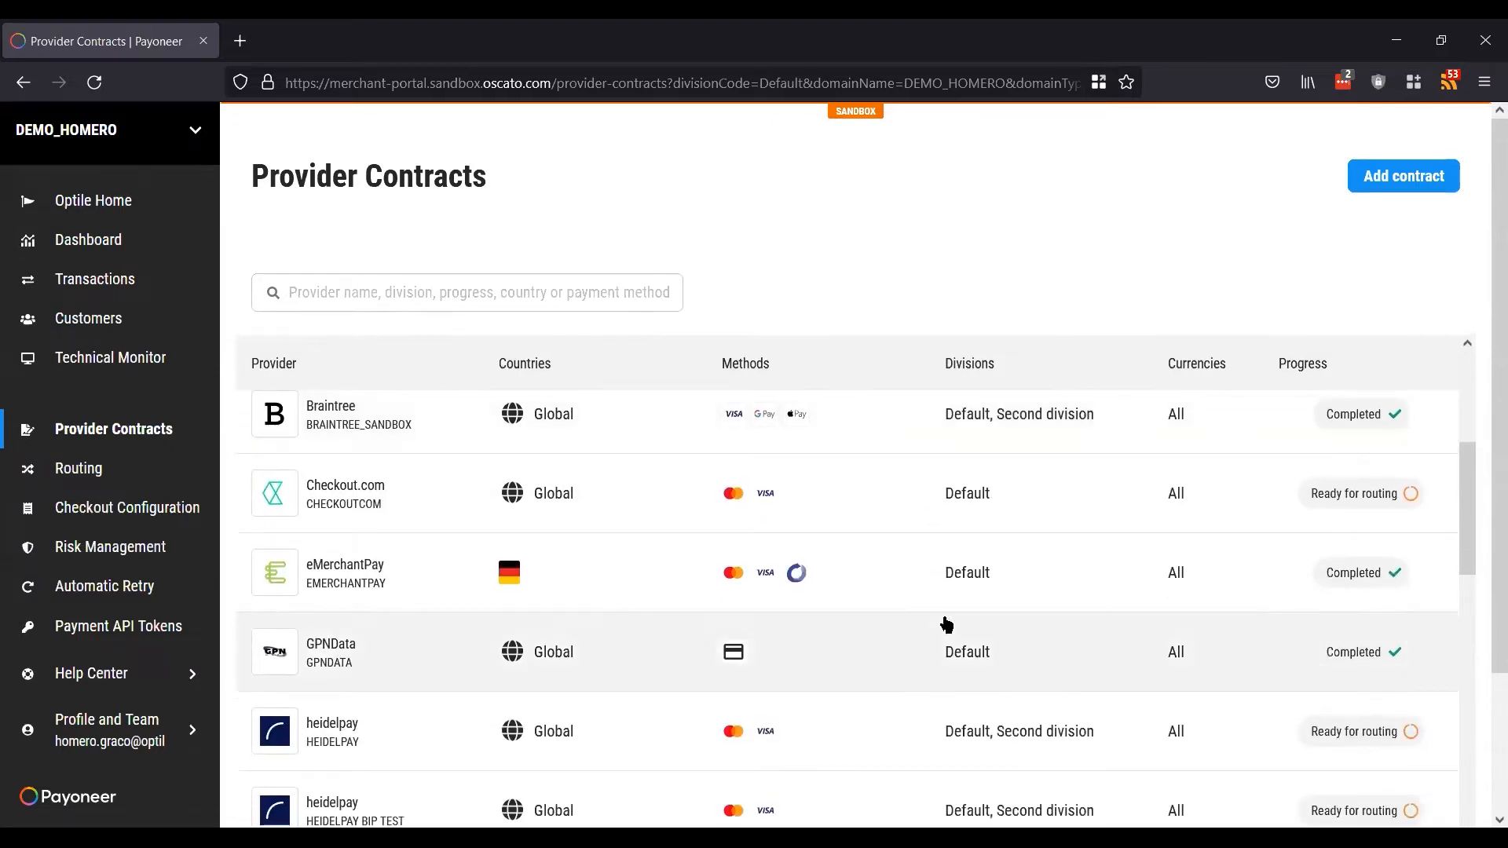
scroll(946, 624, down, 2)
scroll(946, 624, down, 2)
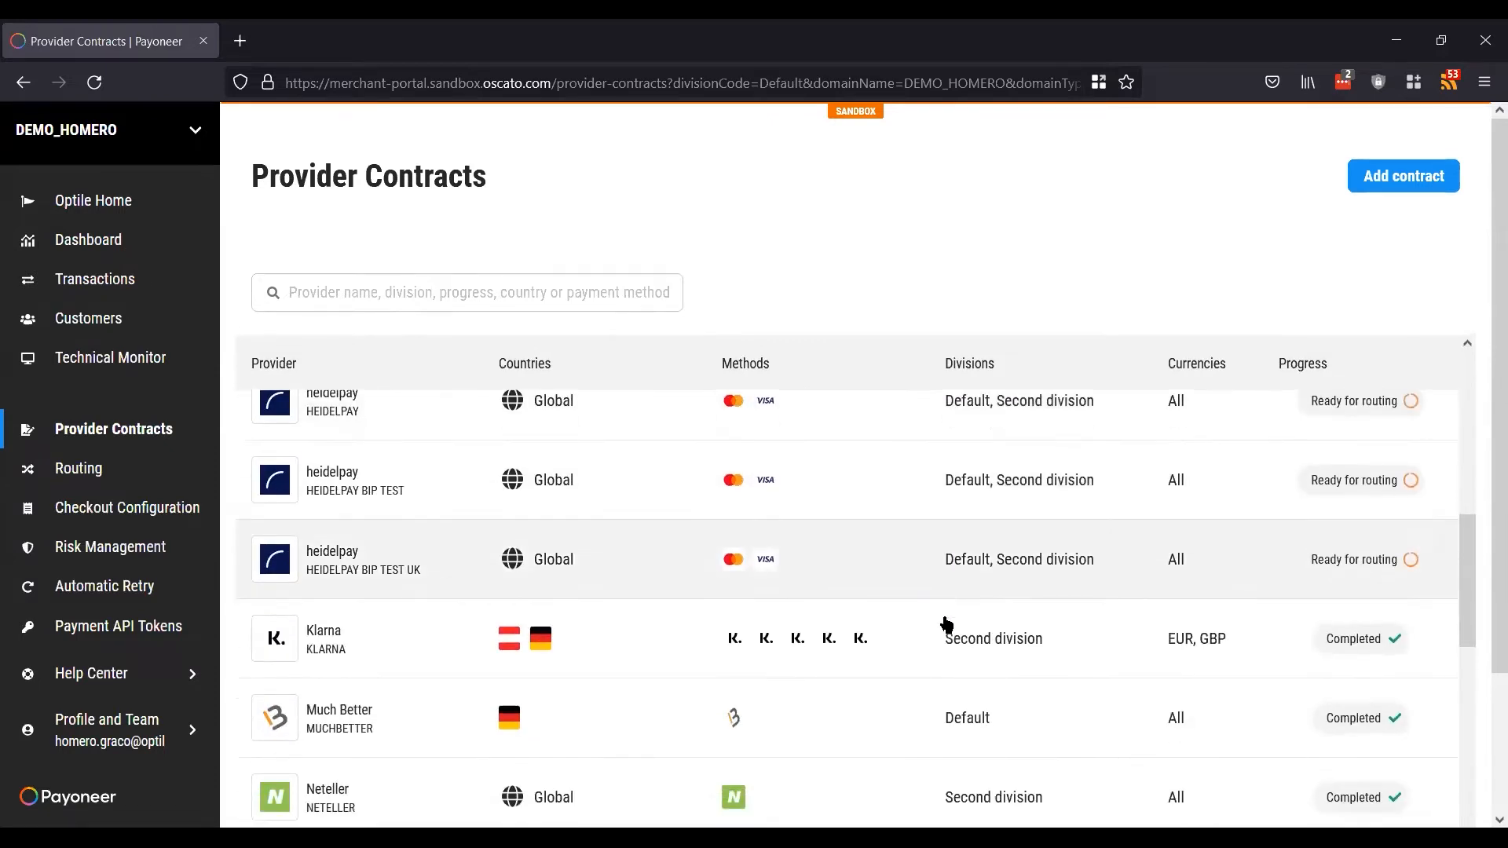
scroll(946, 625, down, 2)
scroll(946, 625, down, 2)
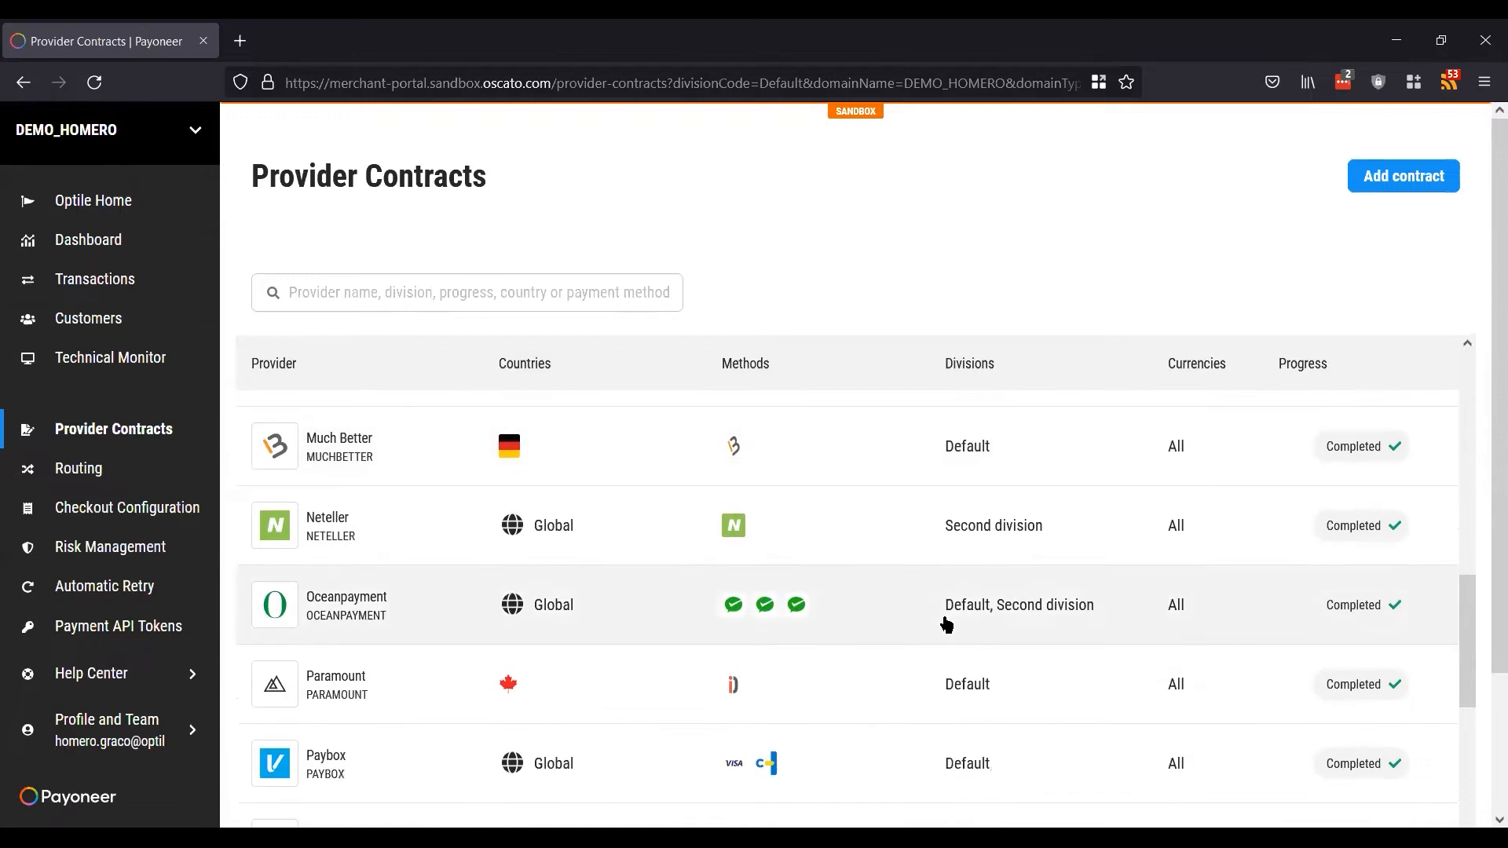
scroll(947, 624, down, 2)
scroll(946, 624, down, 3)
scroll(947, 624, down, 3)
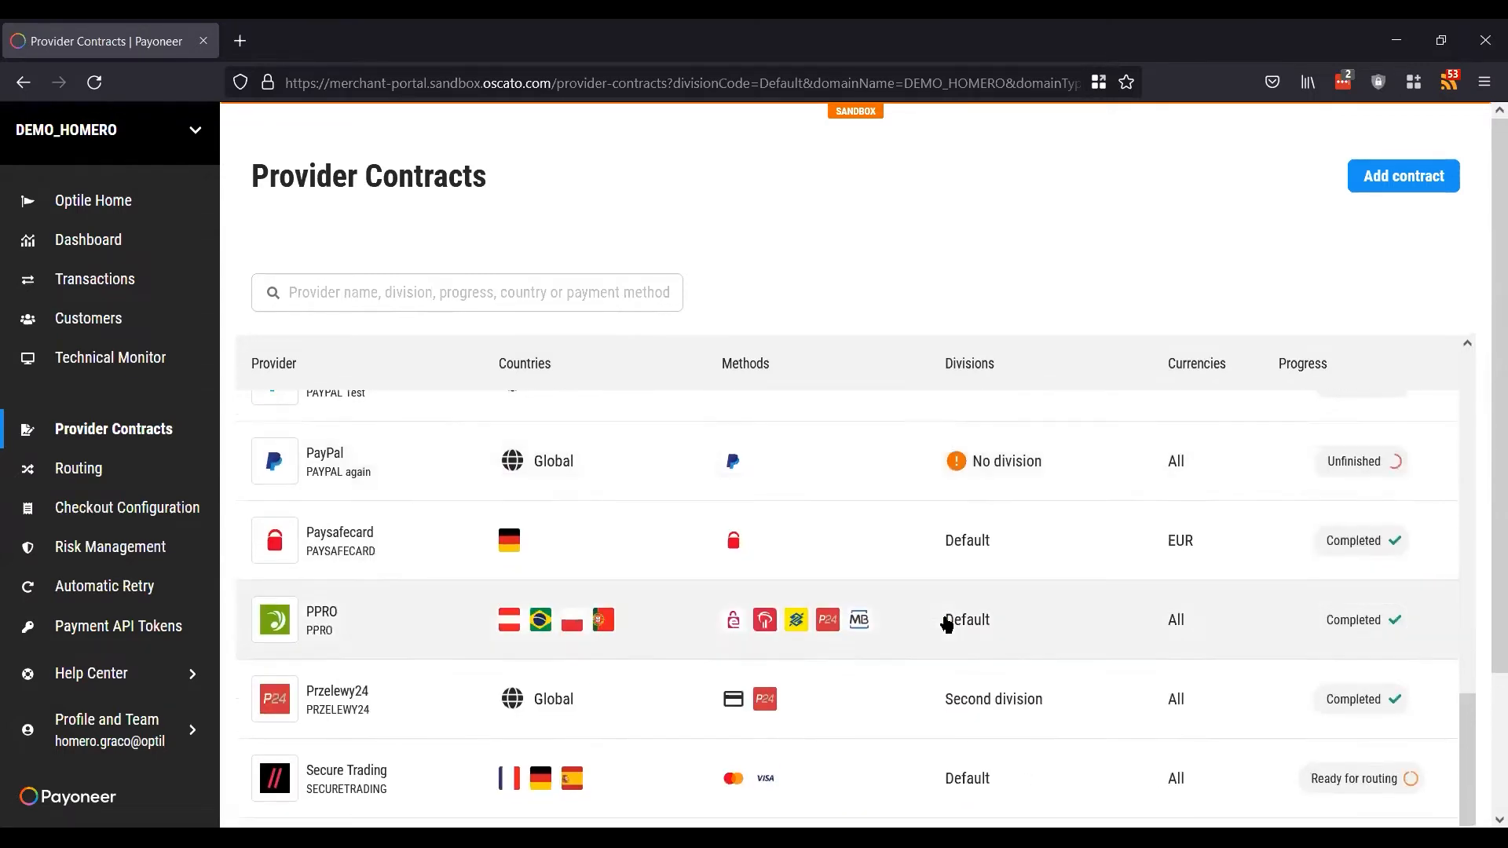
scroll(946, 624, down, 6)
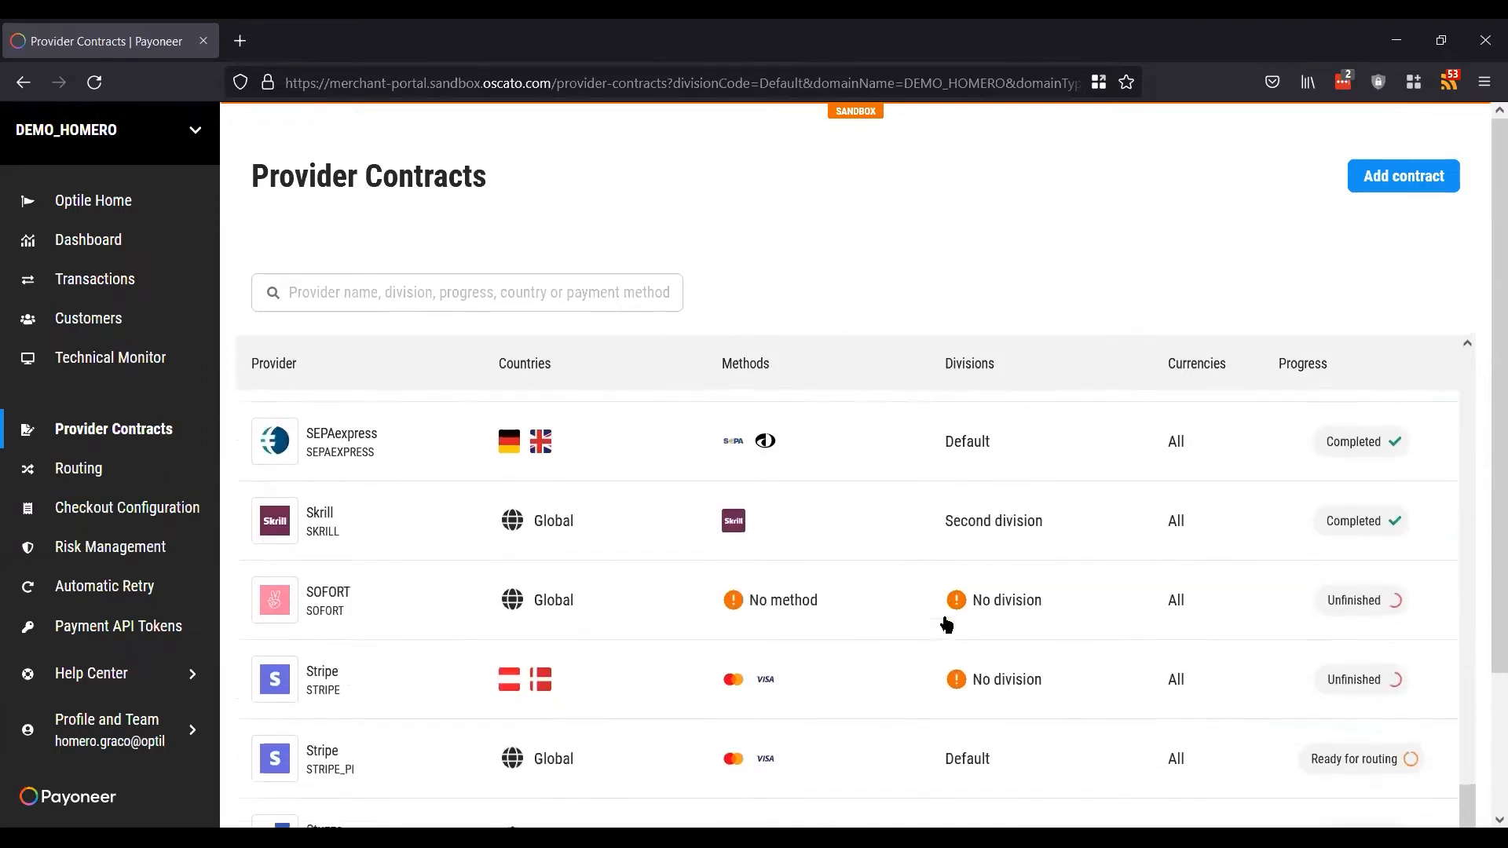
scroll(946, 624, down, 2)
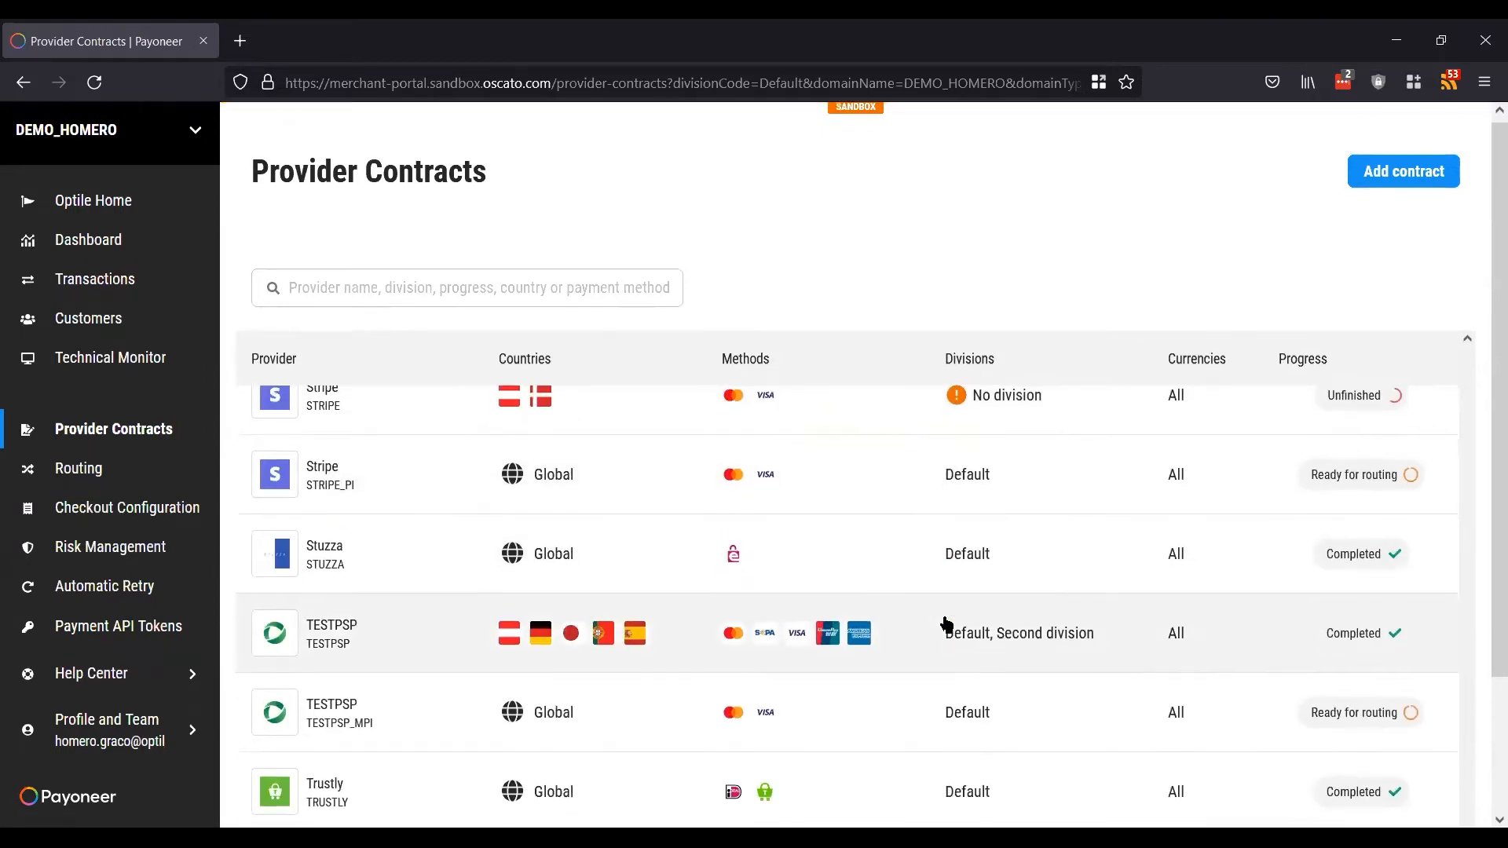
scroll(934, 471, down, 2)
scroll(934, 471, up, 18)
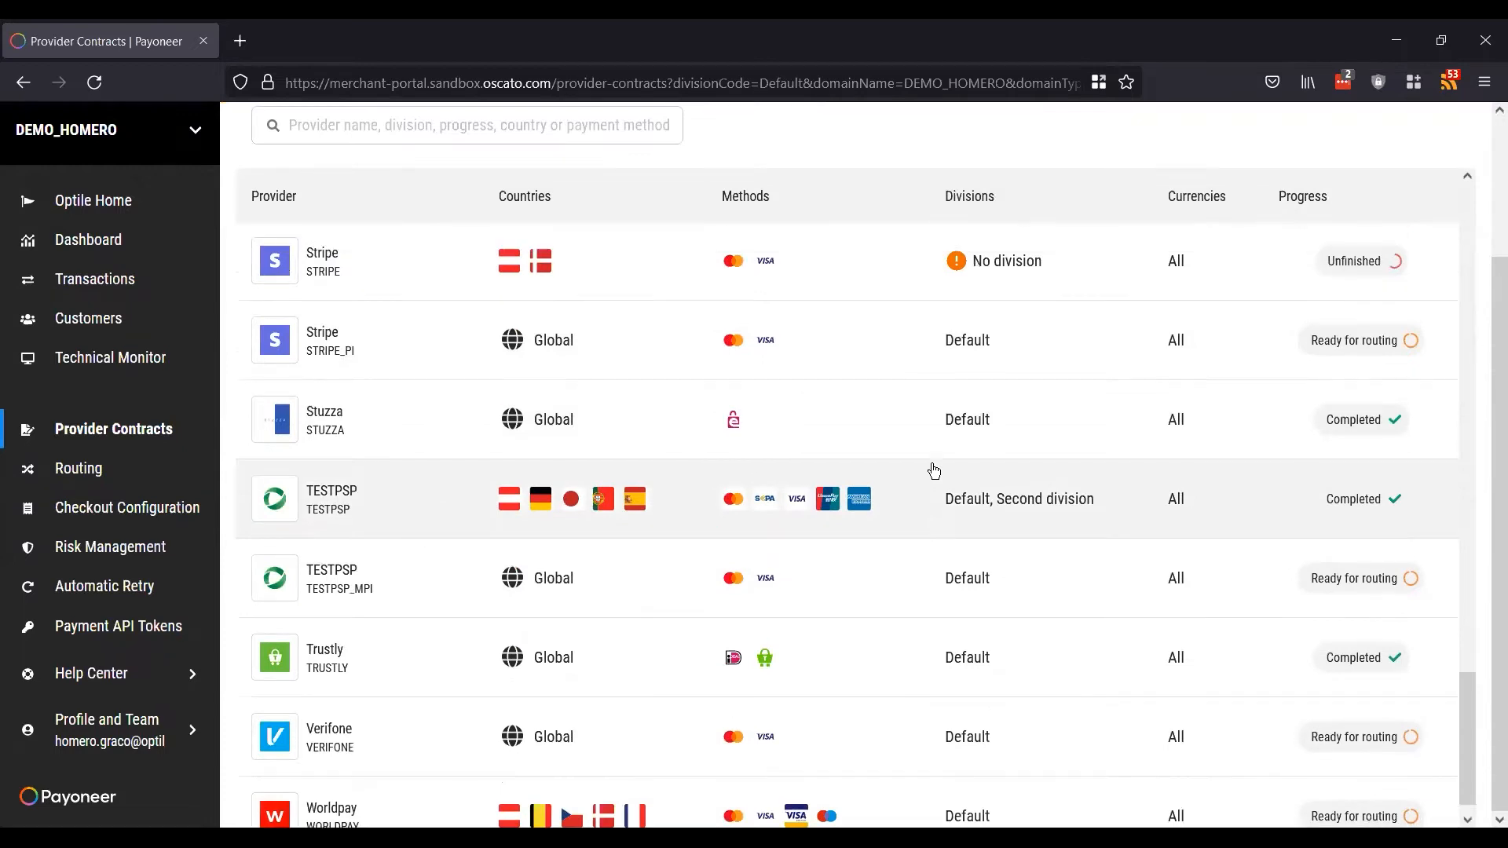
scroll(934, 471, up, 12)
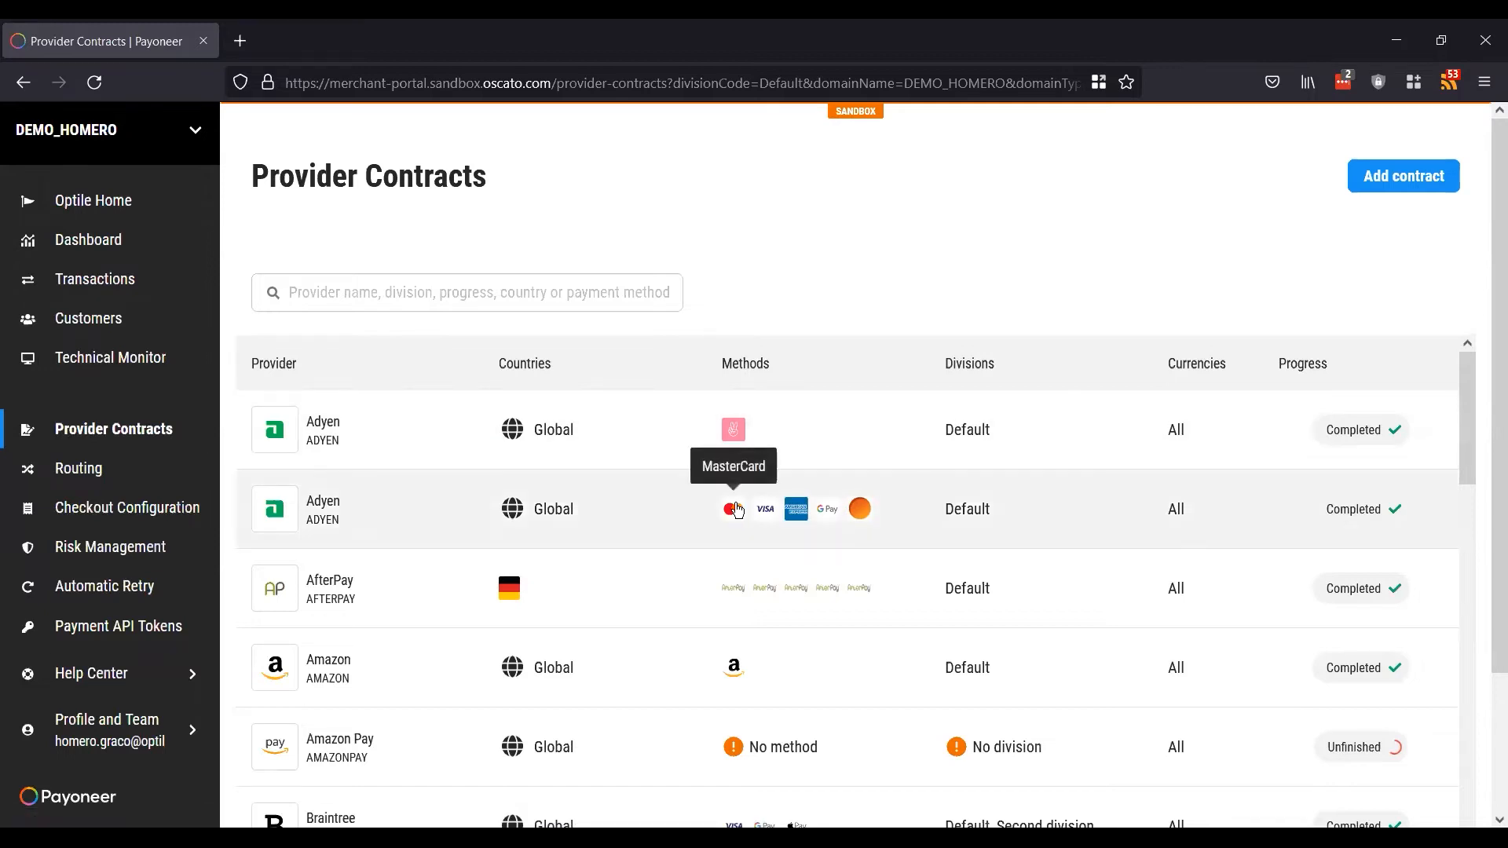
scroll(736, 511, down, 2)
scroll(736, 512, down, 6)
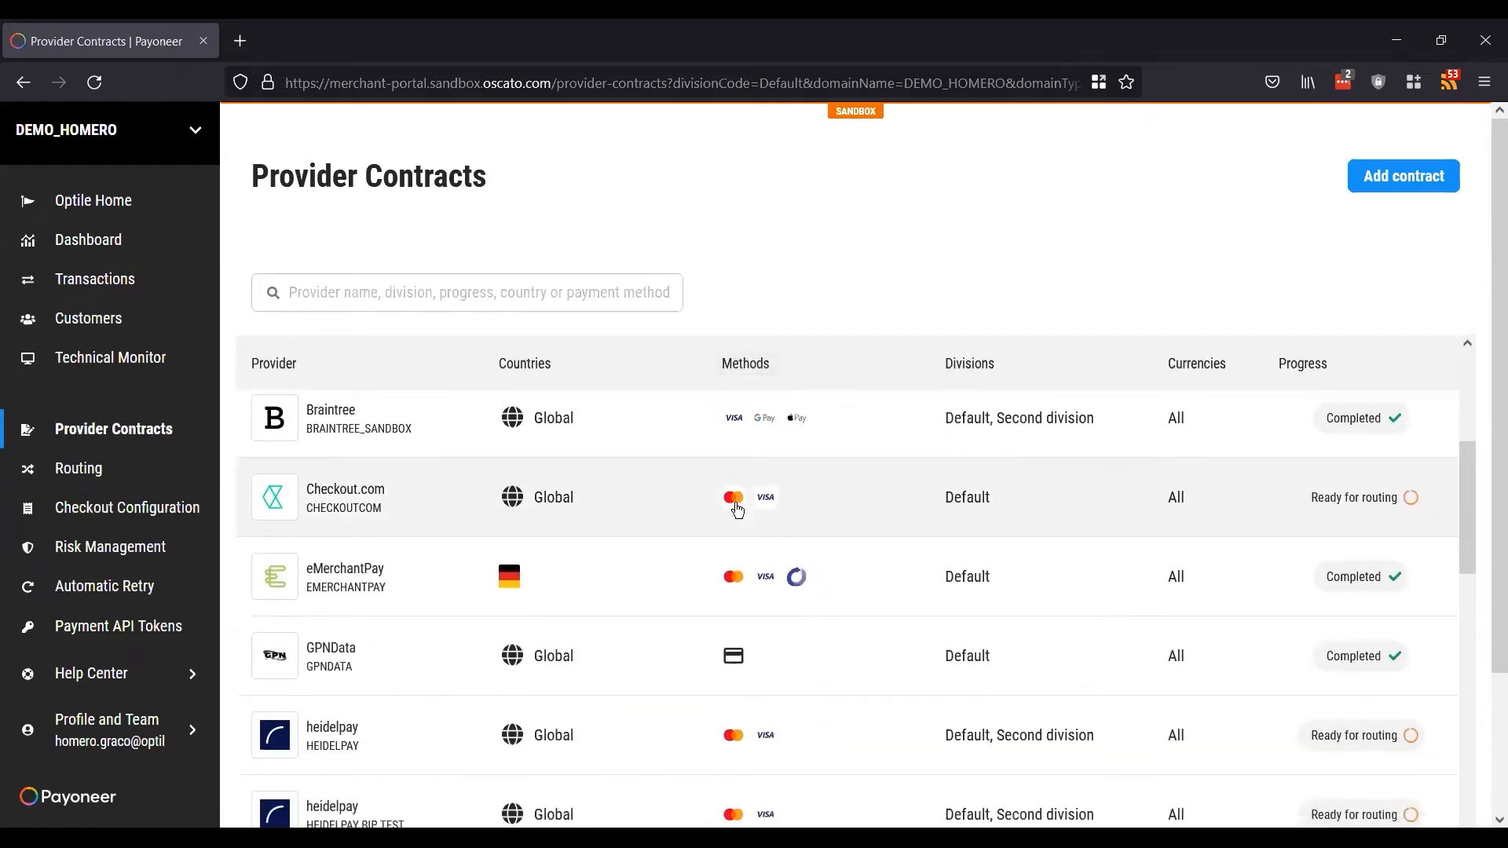
scroll(736, 511, down, 7)
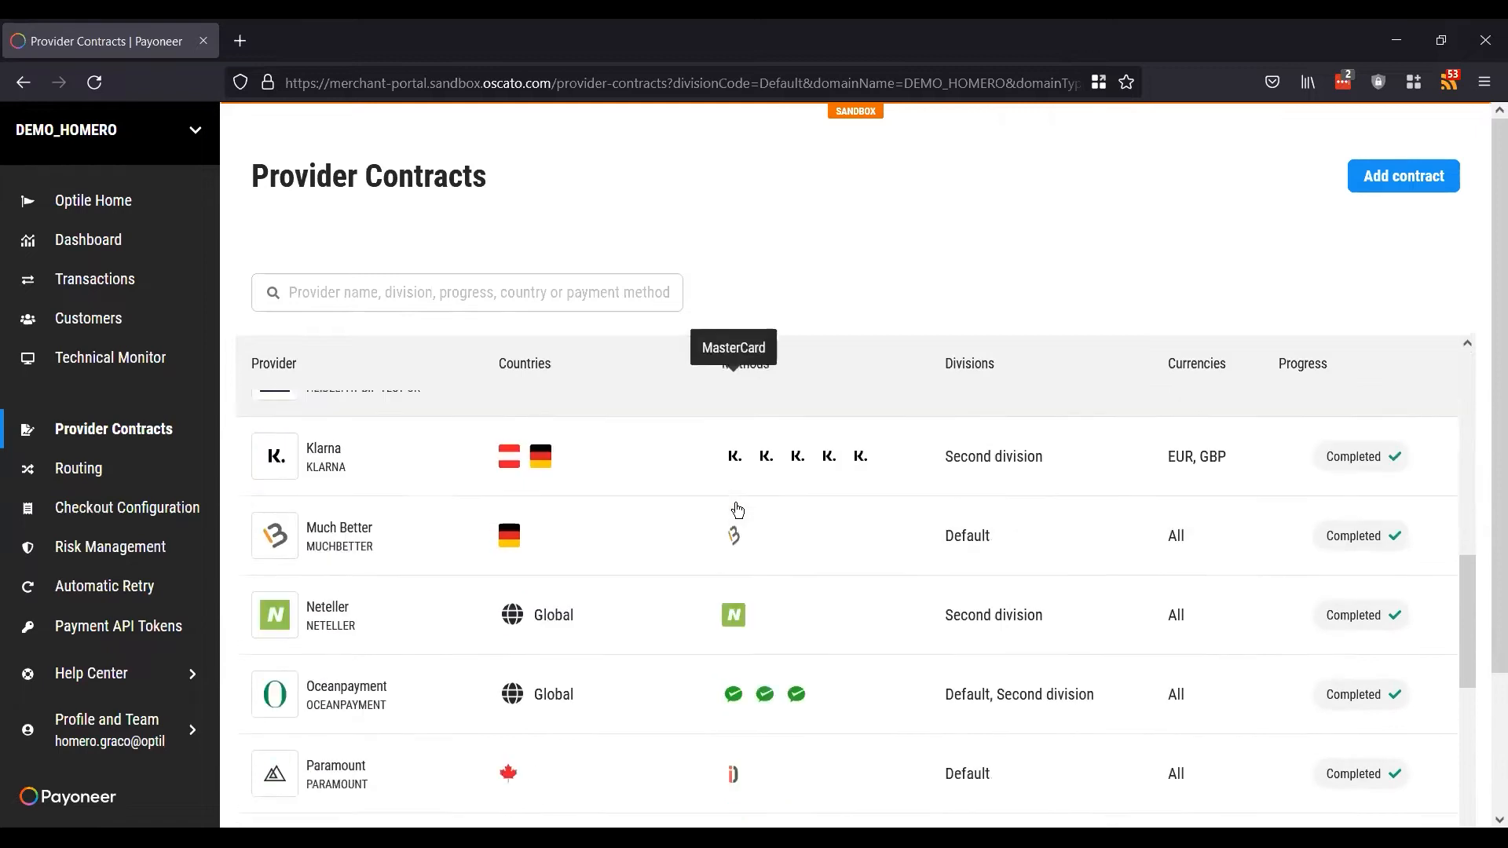
scroll(736, 511, down, 6)
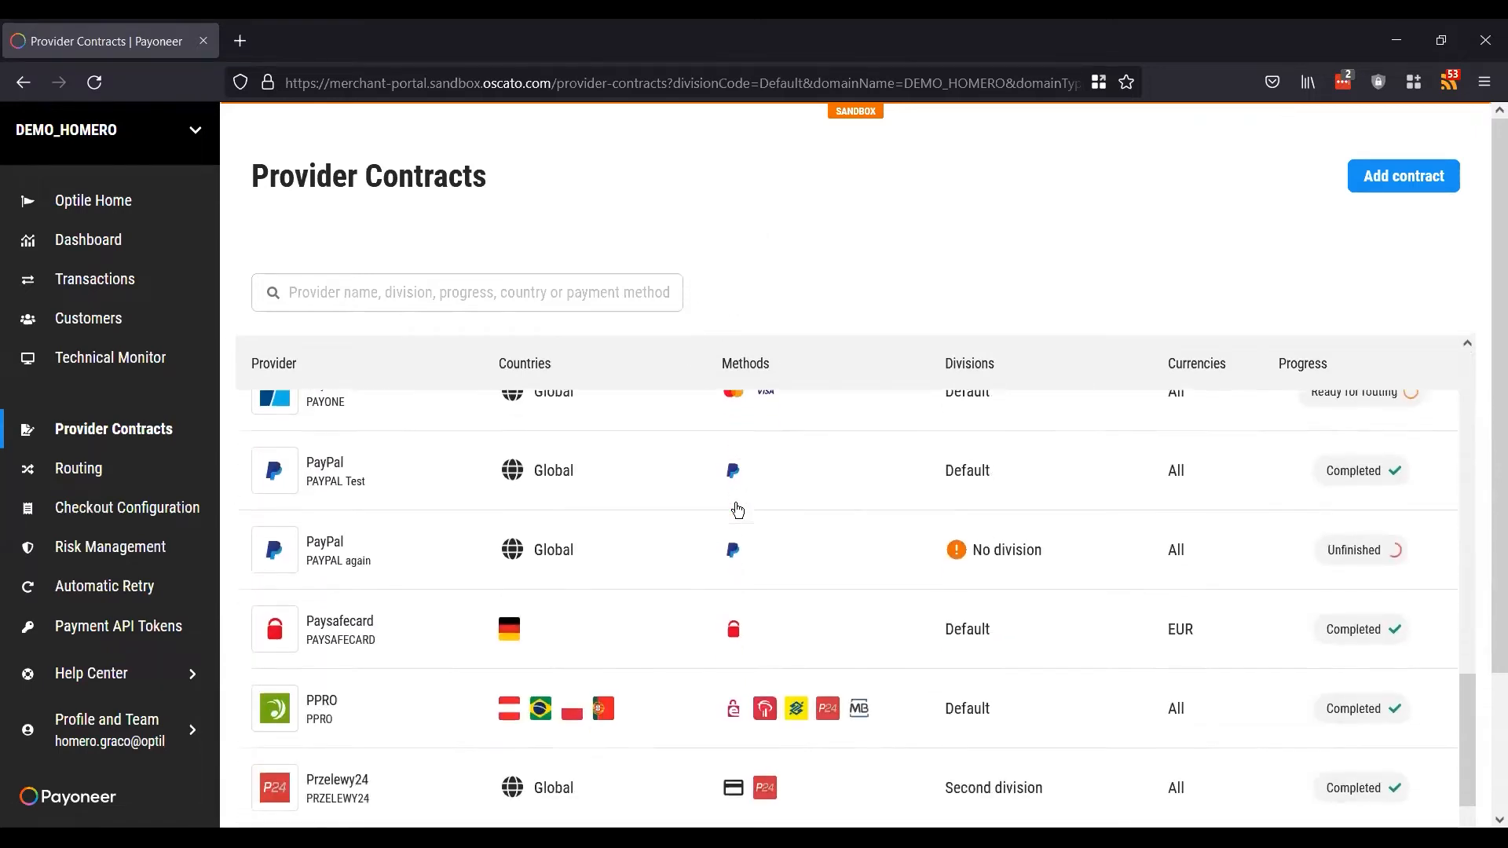
scroll(736, 511, down, 3)
scroll(736, 512, up, 10)
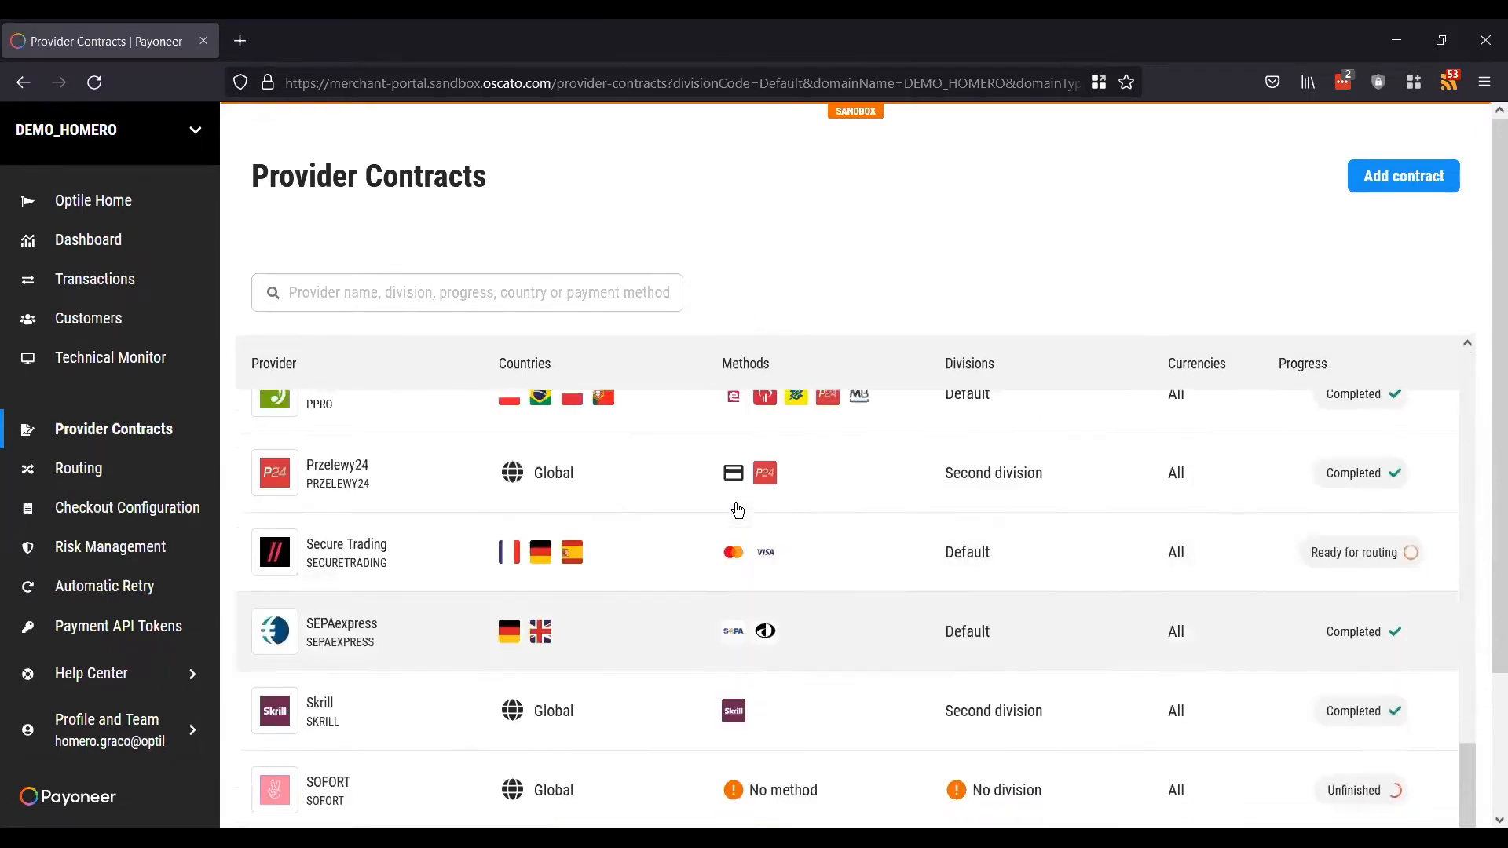
scroll(736, 511, up, 15)
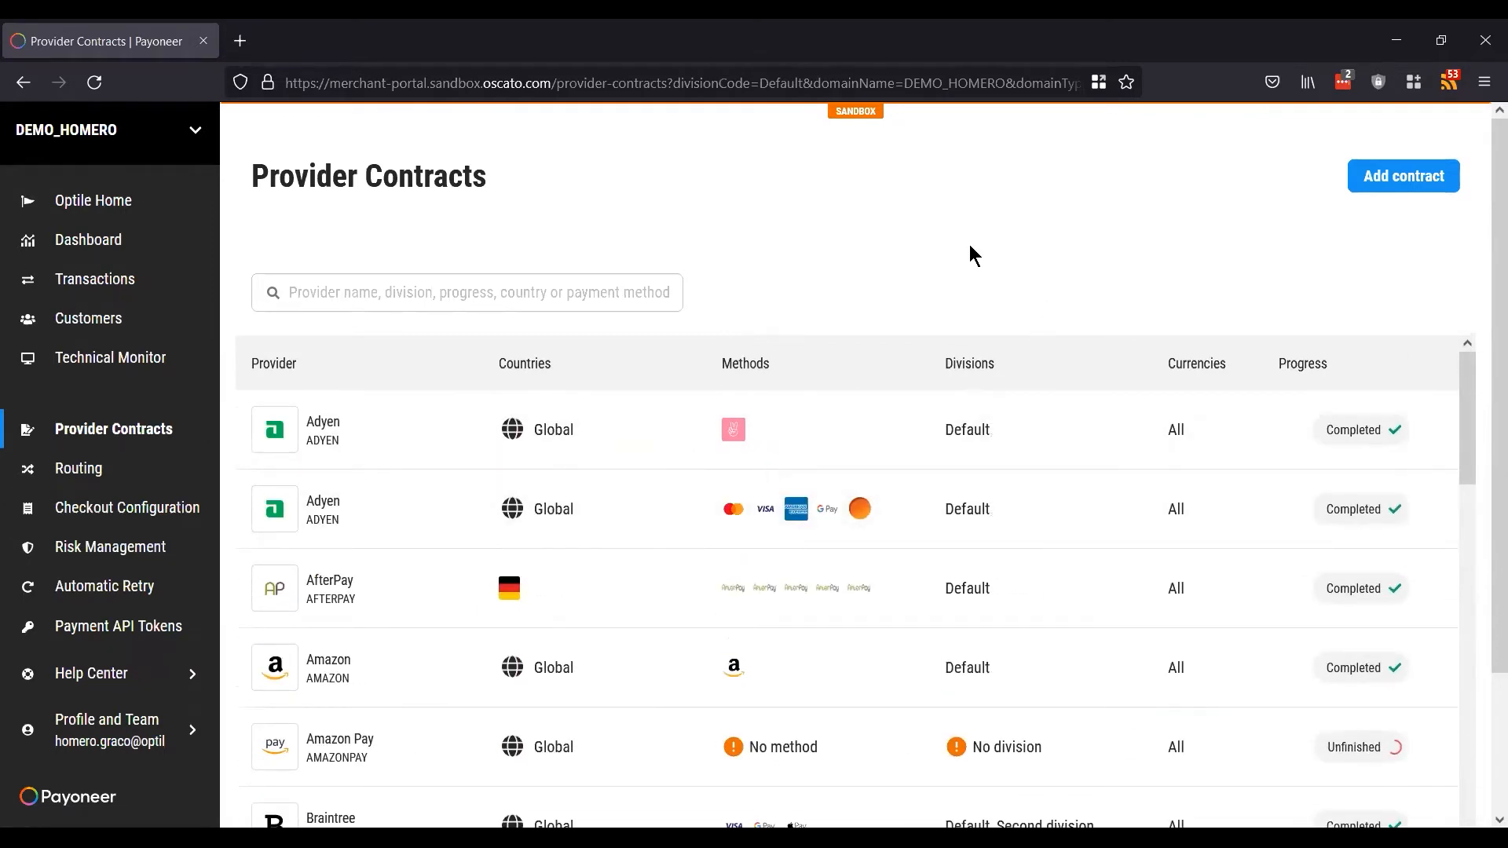
Step: Add a new contract and browse the Payment Provider tile grid
click(1398, 178)
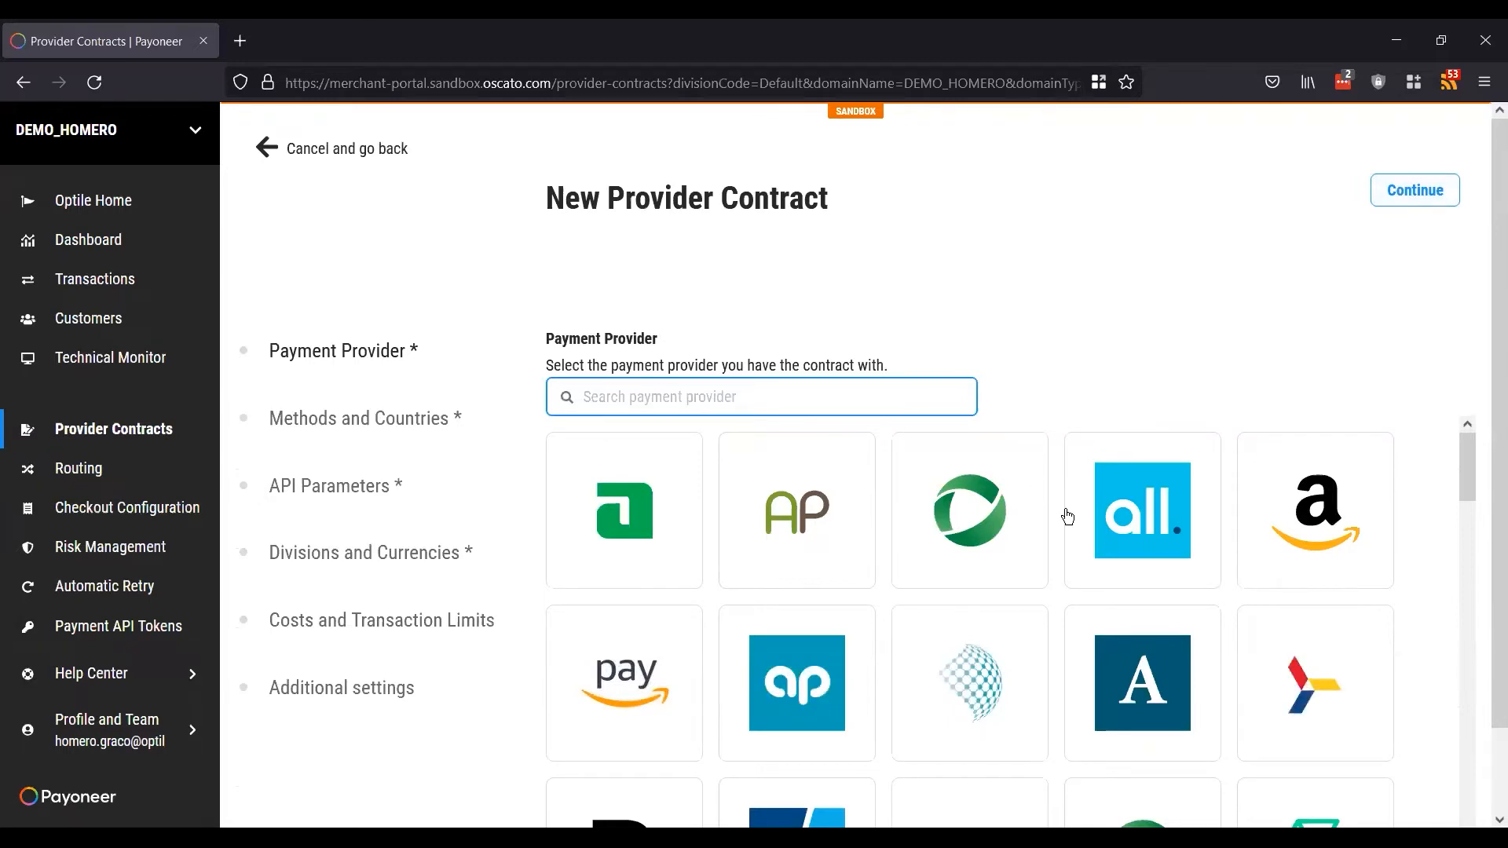
scroll(1065, 509, down, 1)
scroll(1065, 507, down, 7)
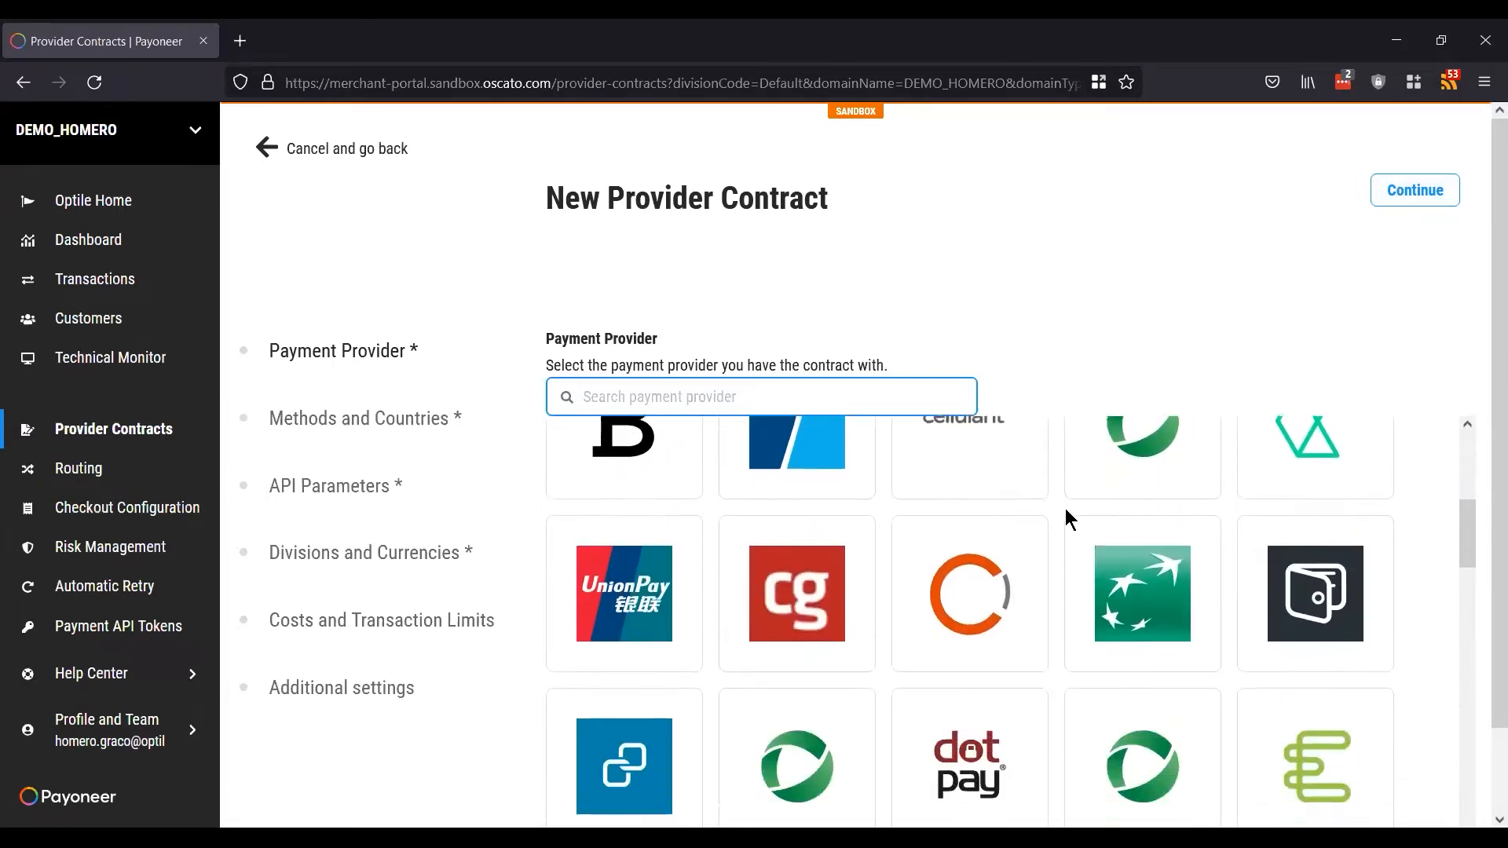
scroll(1065, 515, down, 6)
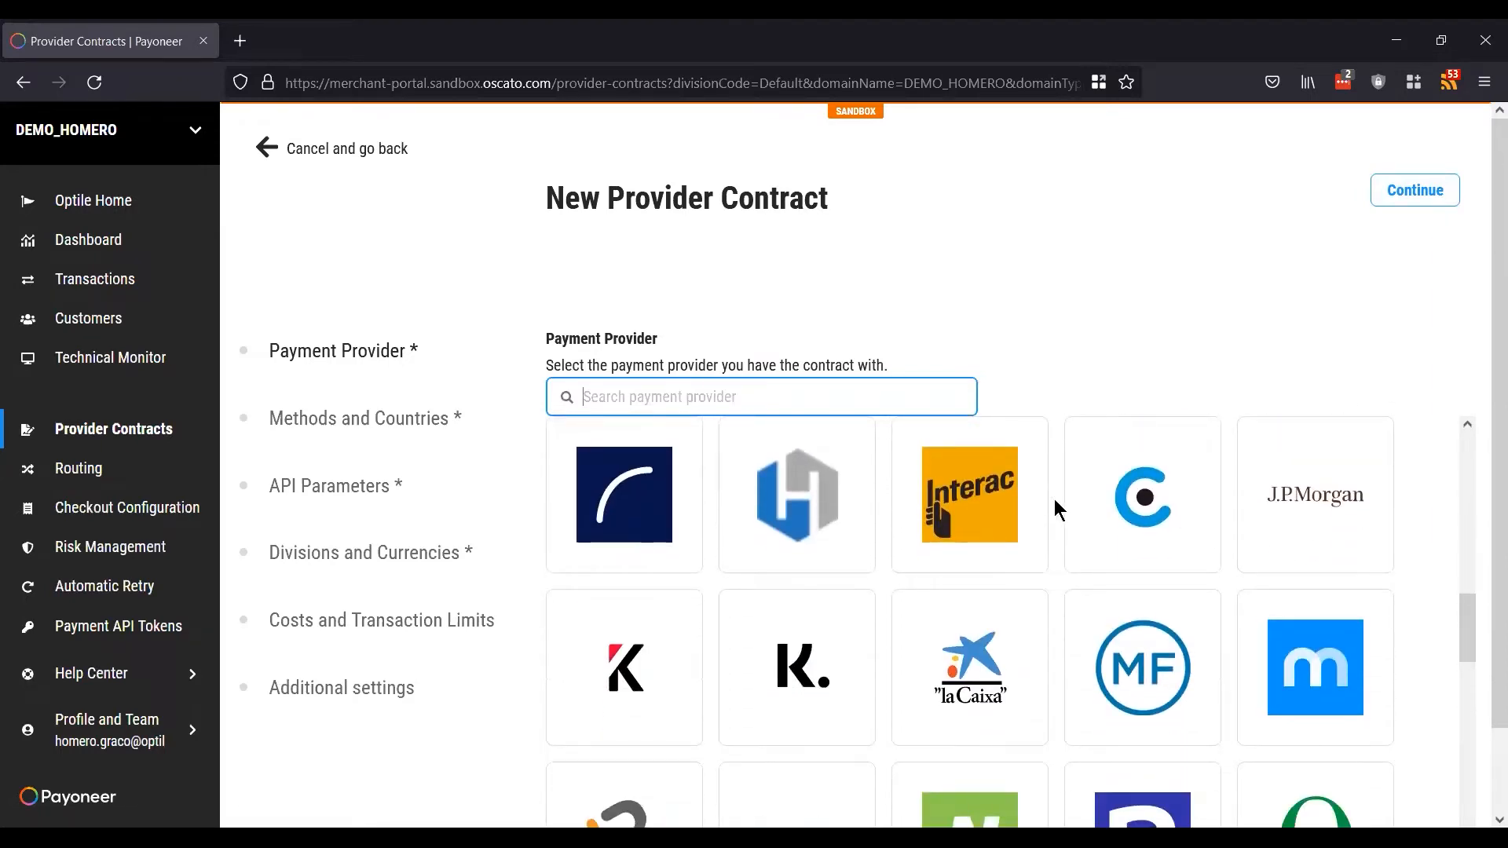
scroll(1050, 503, down, 3)
scroll(1050, 502, up, 6)
scroll(1050, 503, up, 5)
scroll(1053, 505, down, 2)
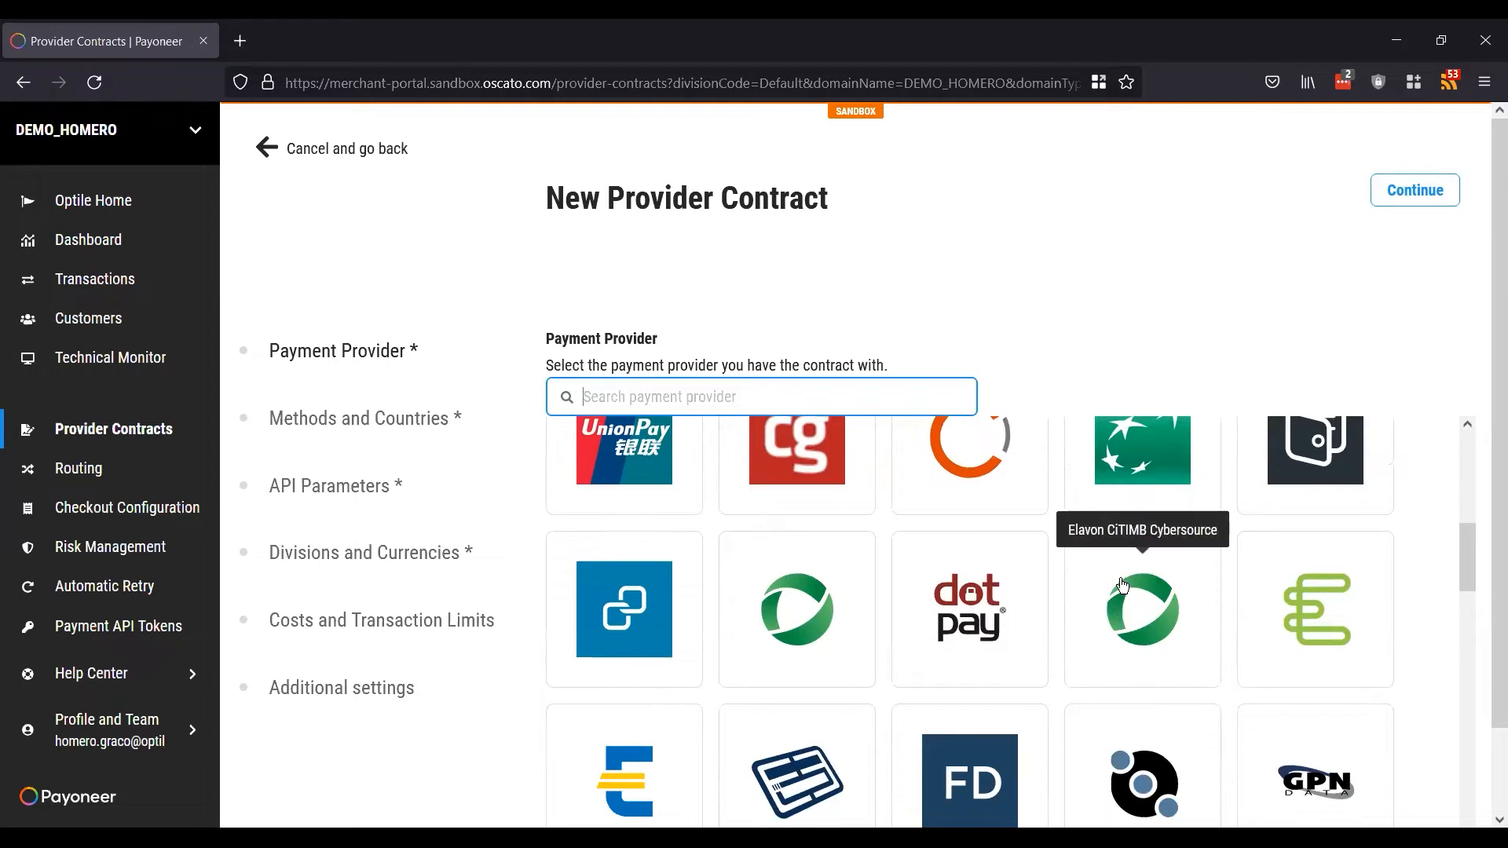
scroll(1119, 613, down, 3)
Step: Search 'test', pick TESTPSP with variant TESTPSP instead of TESTPSP_MPI, and continue
text(test)
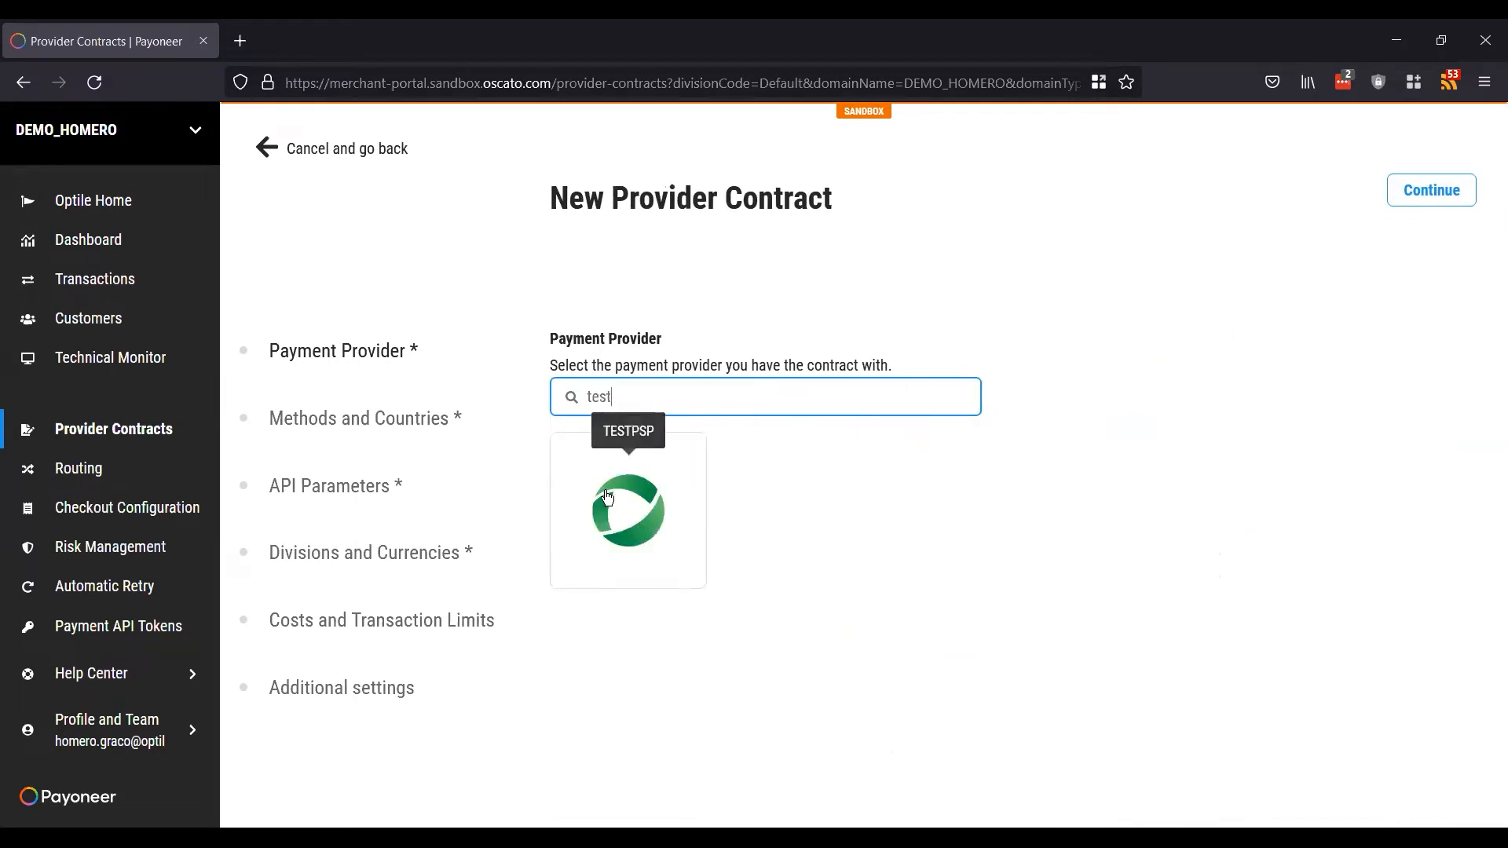
click(608, 497)
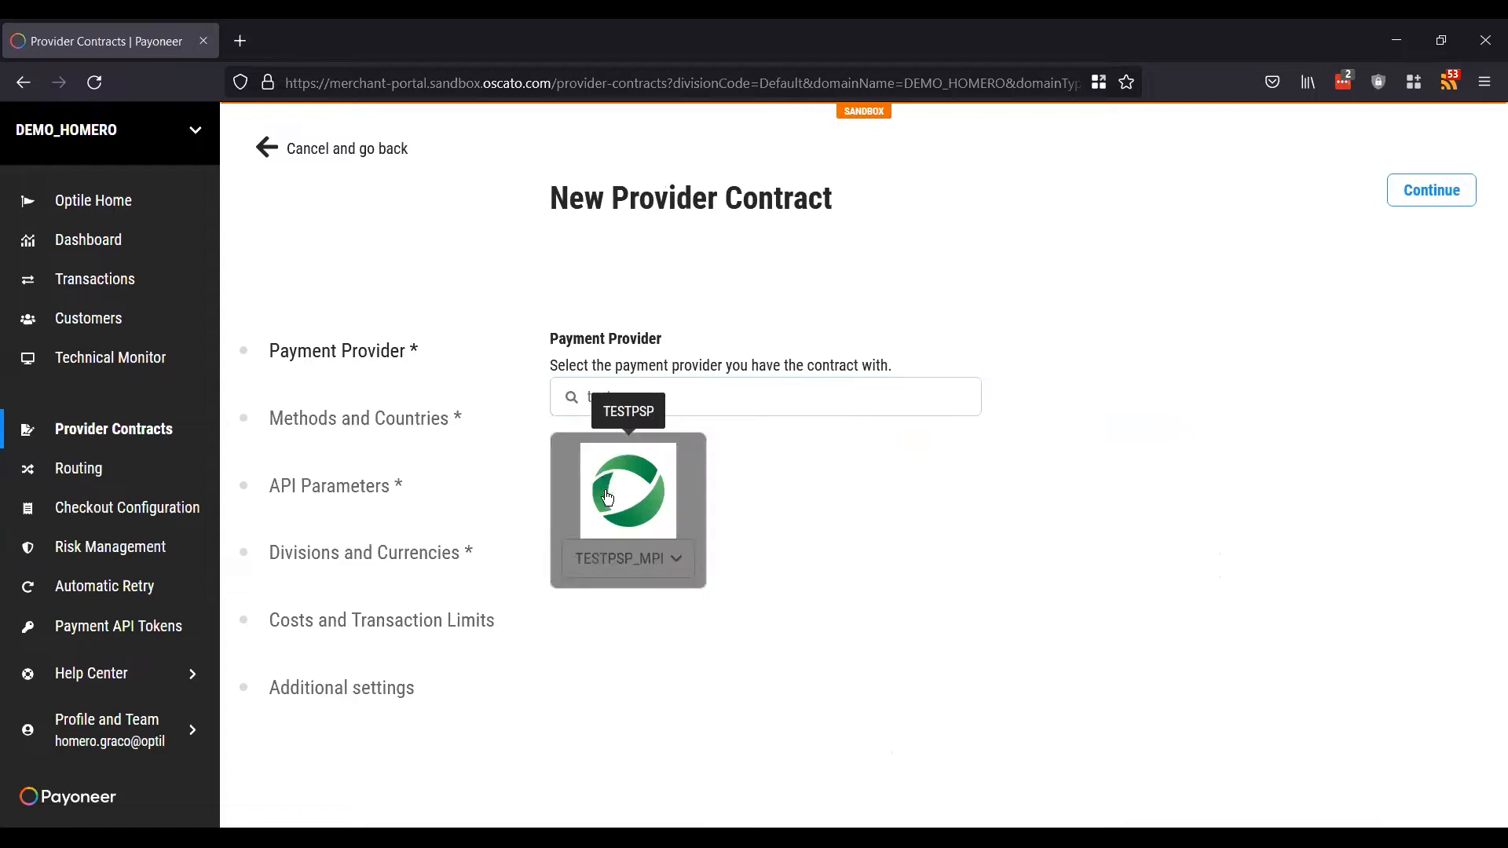
click(663, 564)
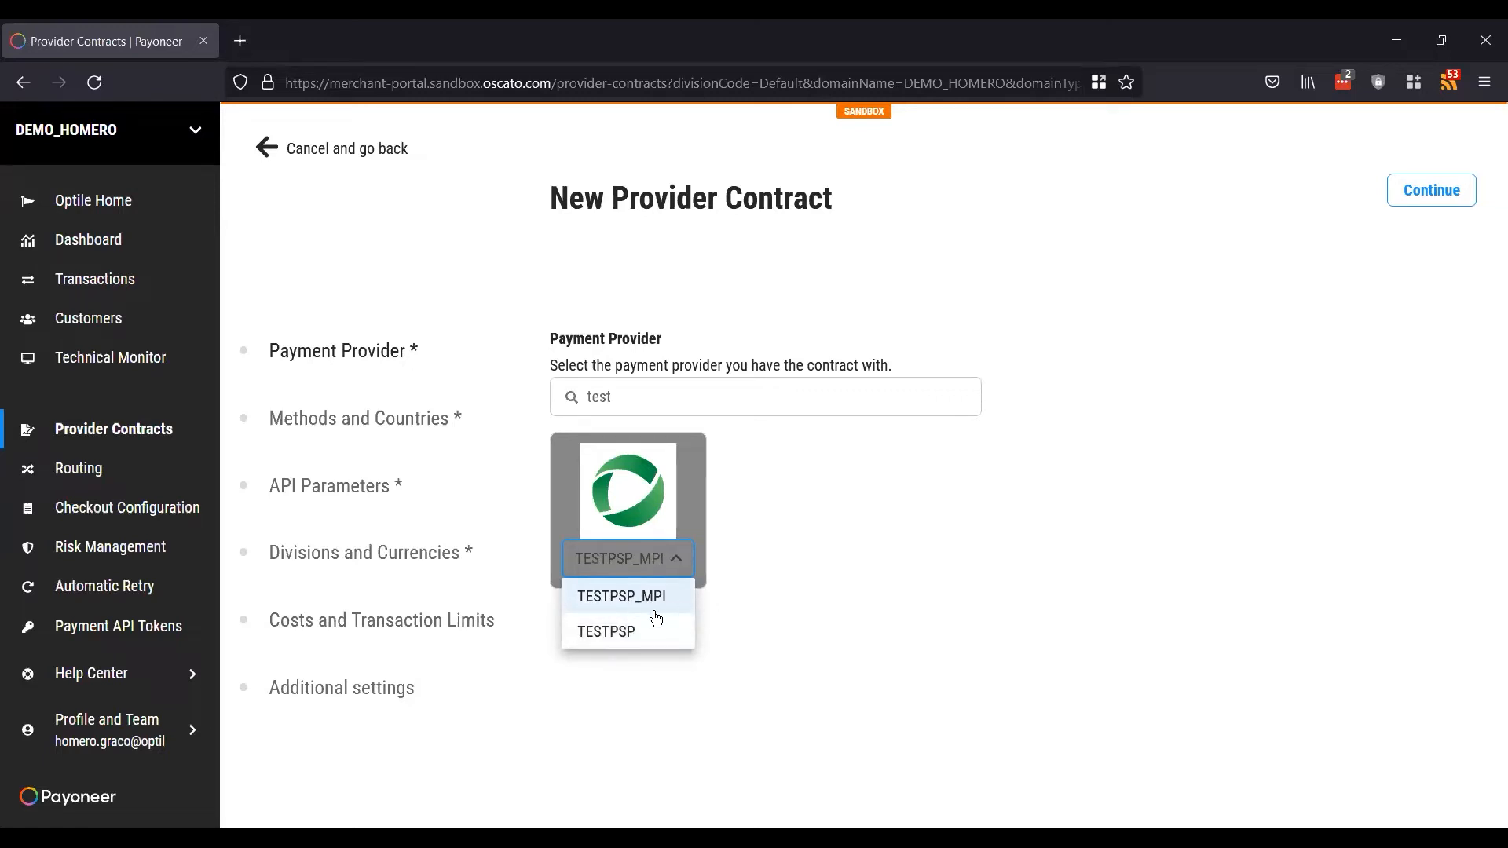
click(640, 632)
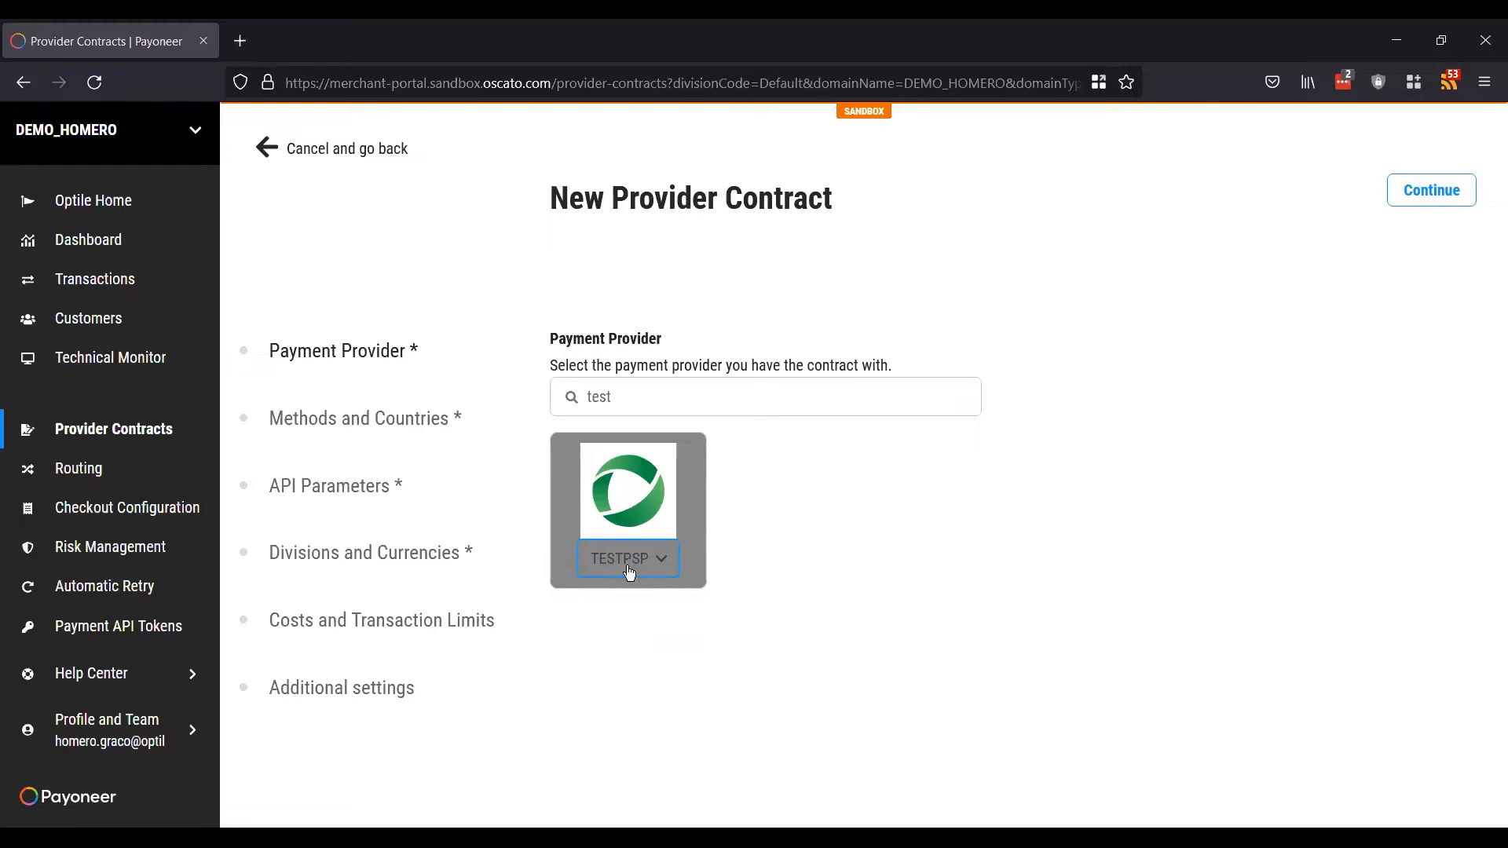
click(1445, 200)
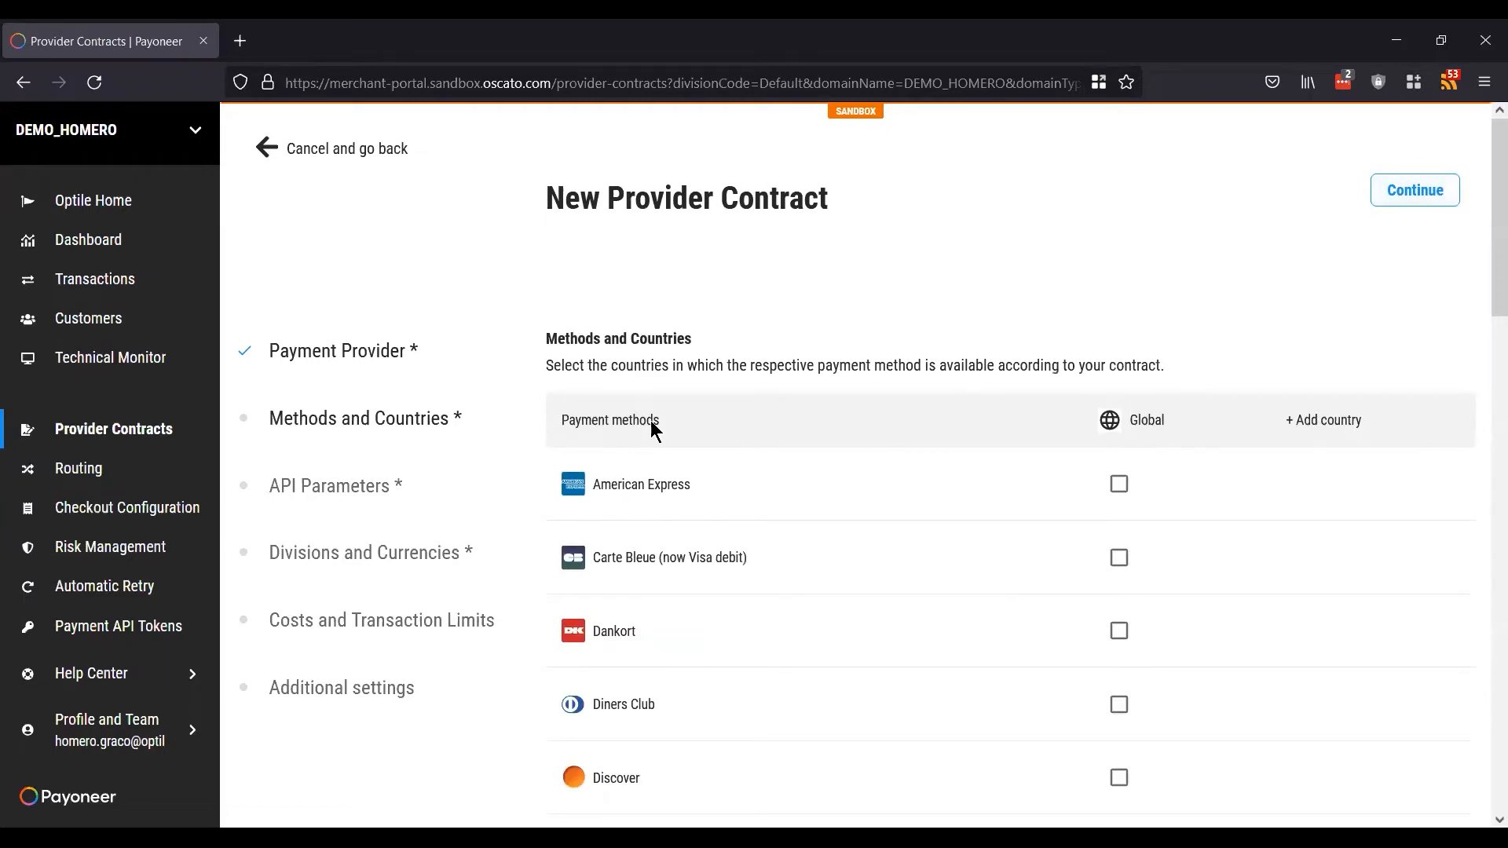
Step: Tick MasterCard and Visa in the payment methods list
scroll(948, 540, down, 3)
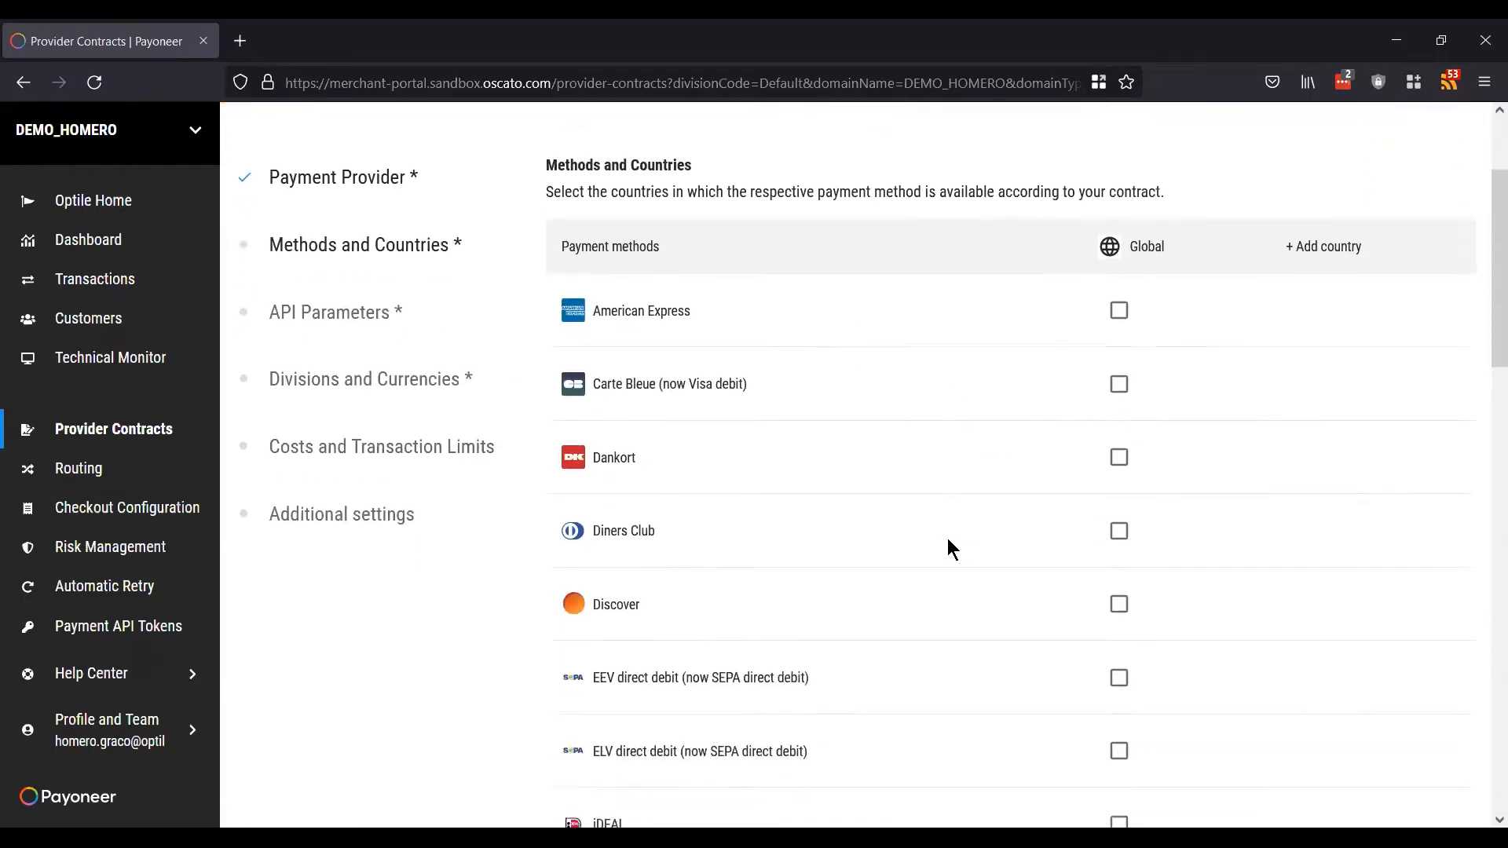
scroll(947, 539, down, 7)
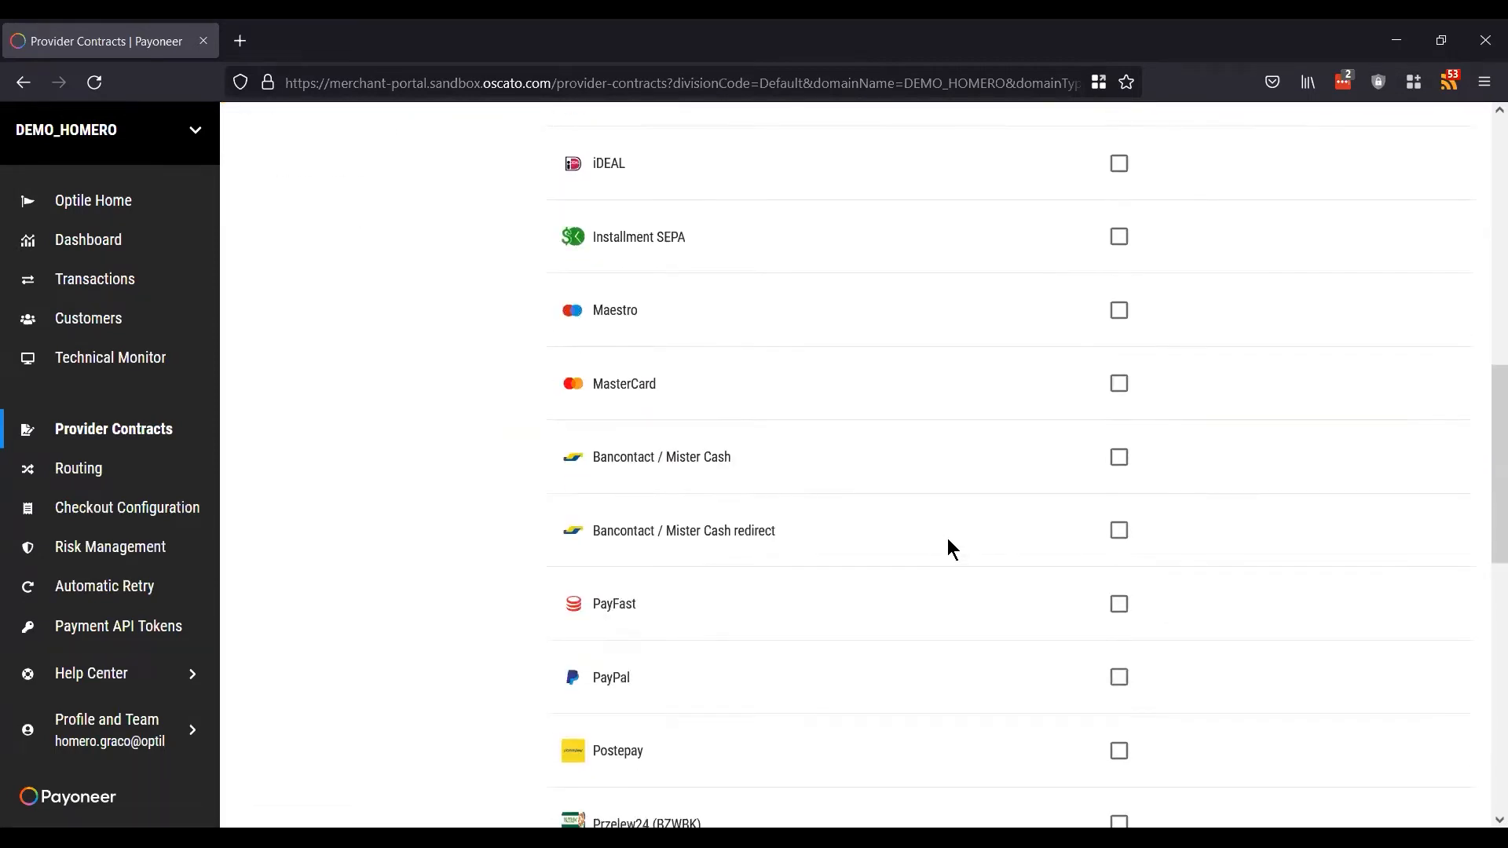
scroll(948, 538, down, 2)
scroll(947, 539, up, 2)
scroll(947, 539, up, 1)
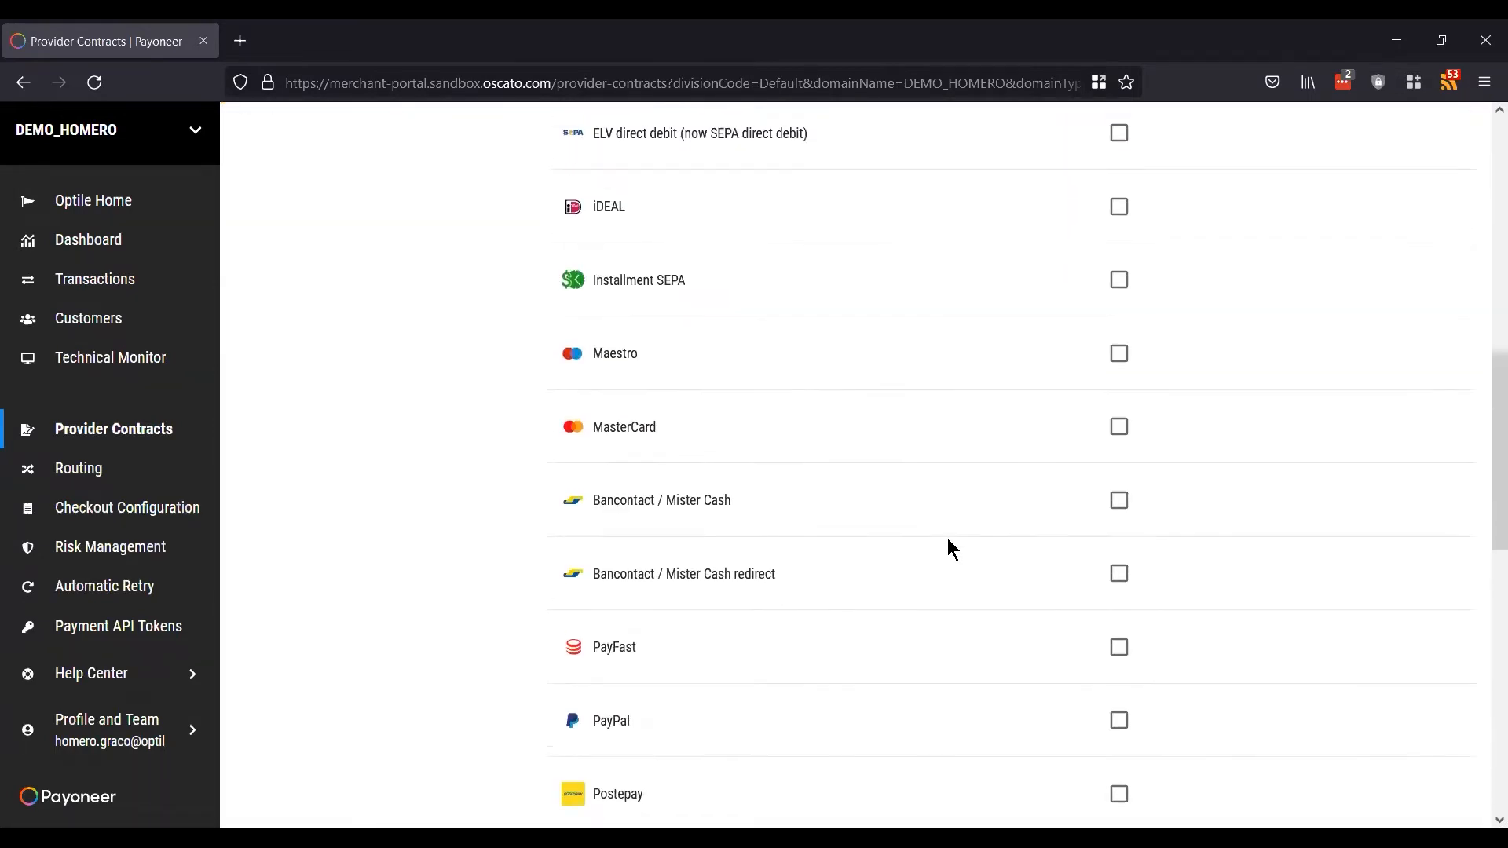
click(1116, 442)
scroll(981, 515, down, 10)
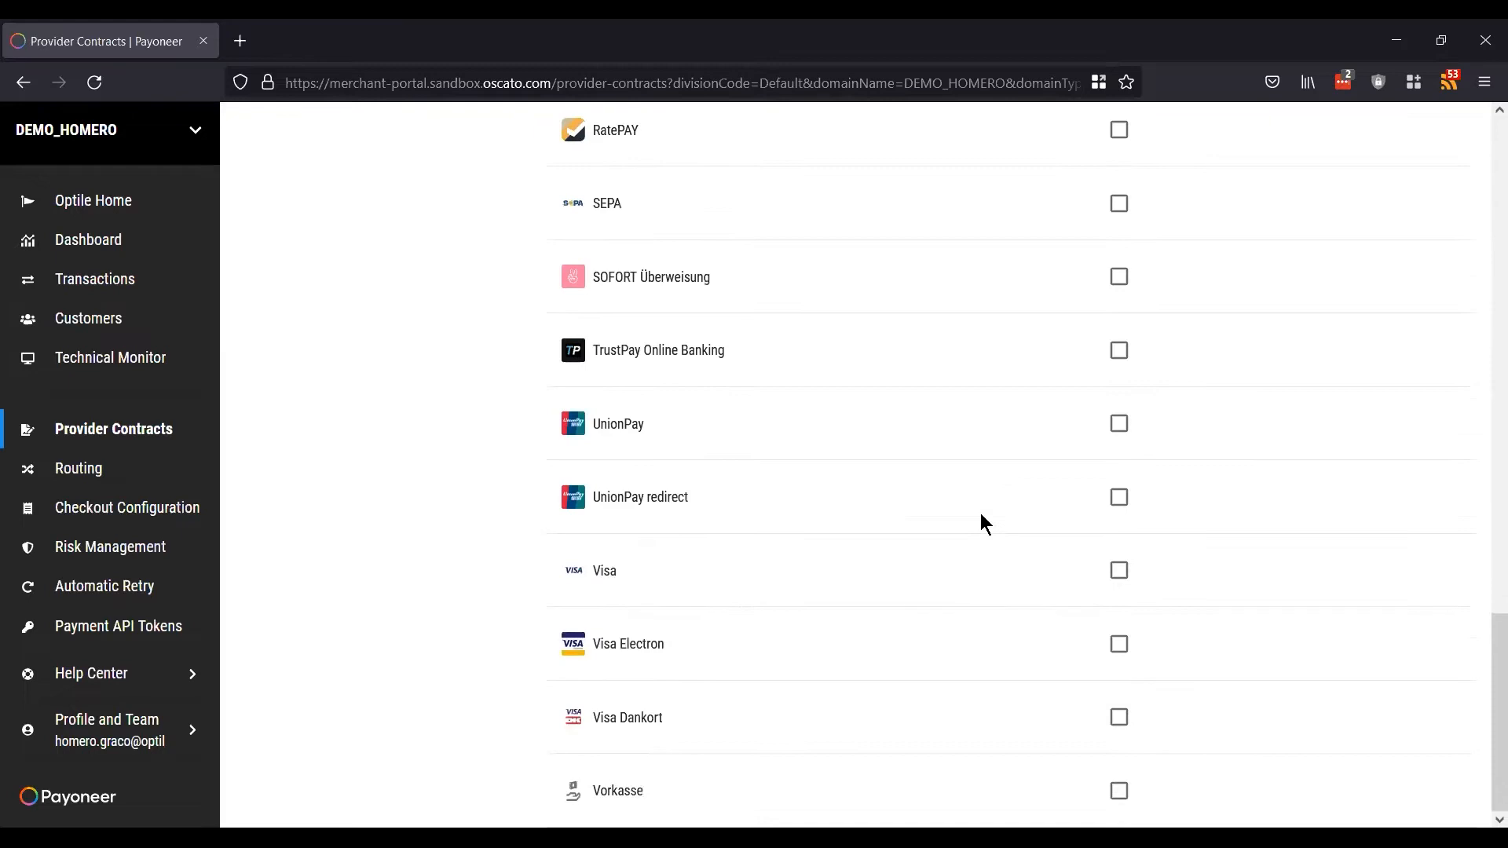
click(1120, 571)
Step: Open the Add country list, close it without adding a country, and continue
scroll(1335, 353, up, 12)
scroll(1340, 358, up, 10)
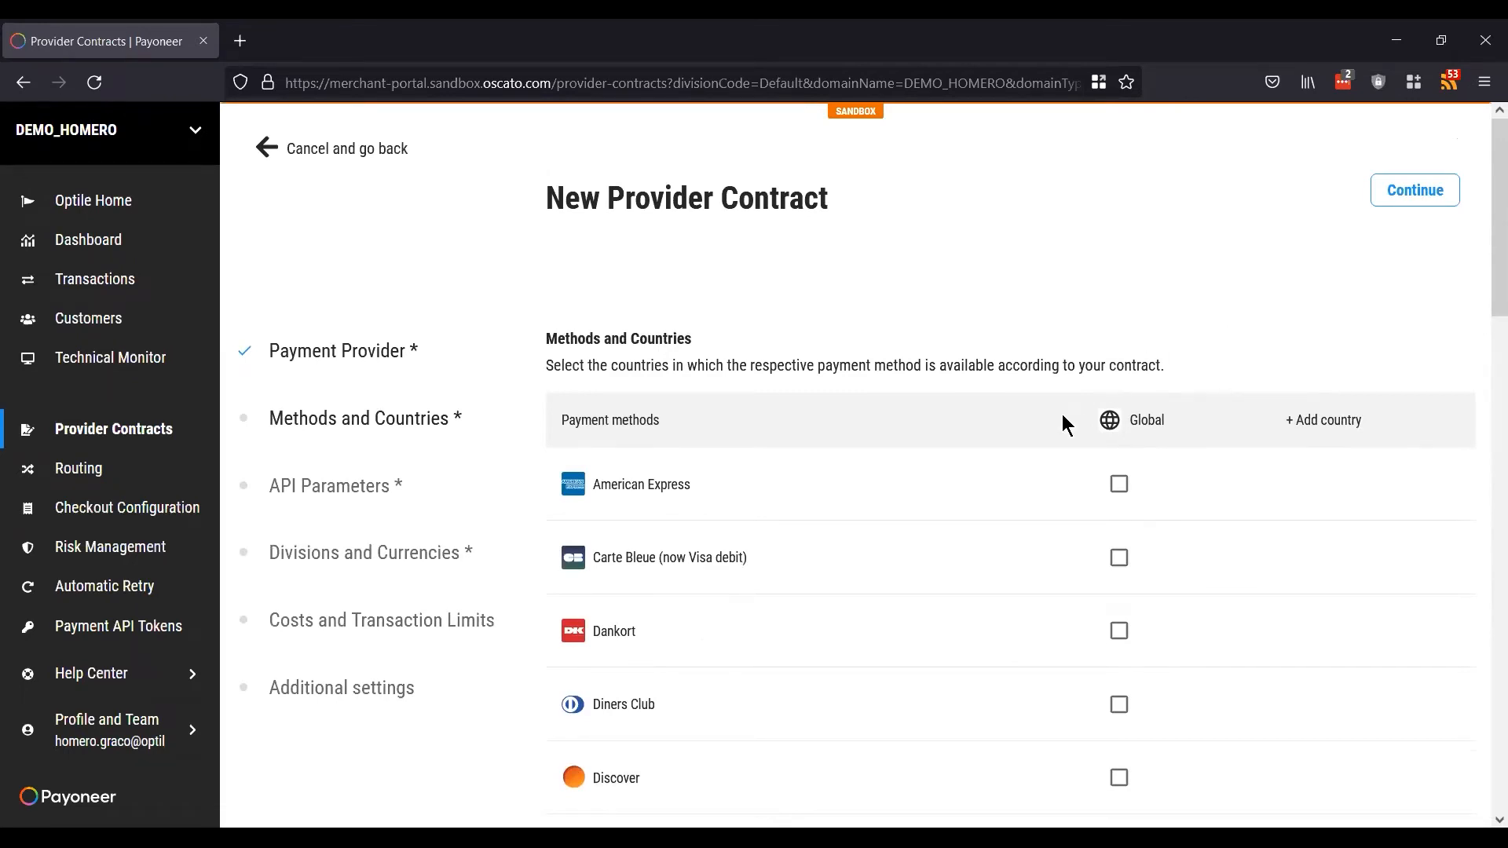
click(1324, 429)
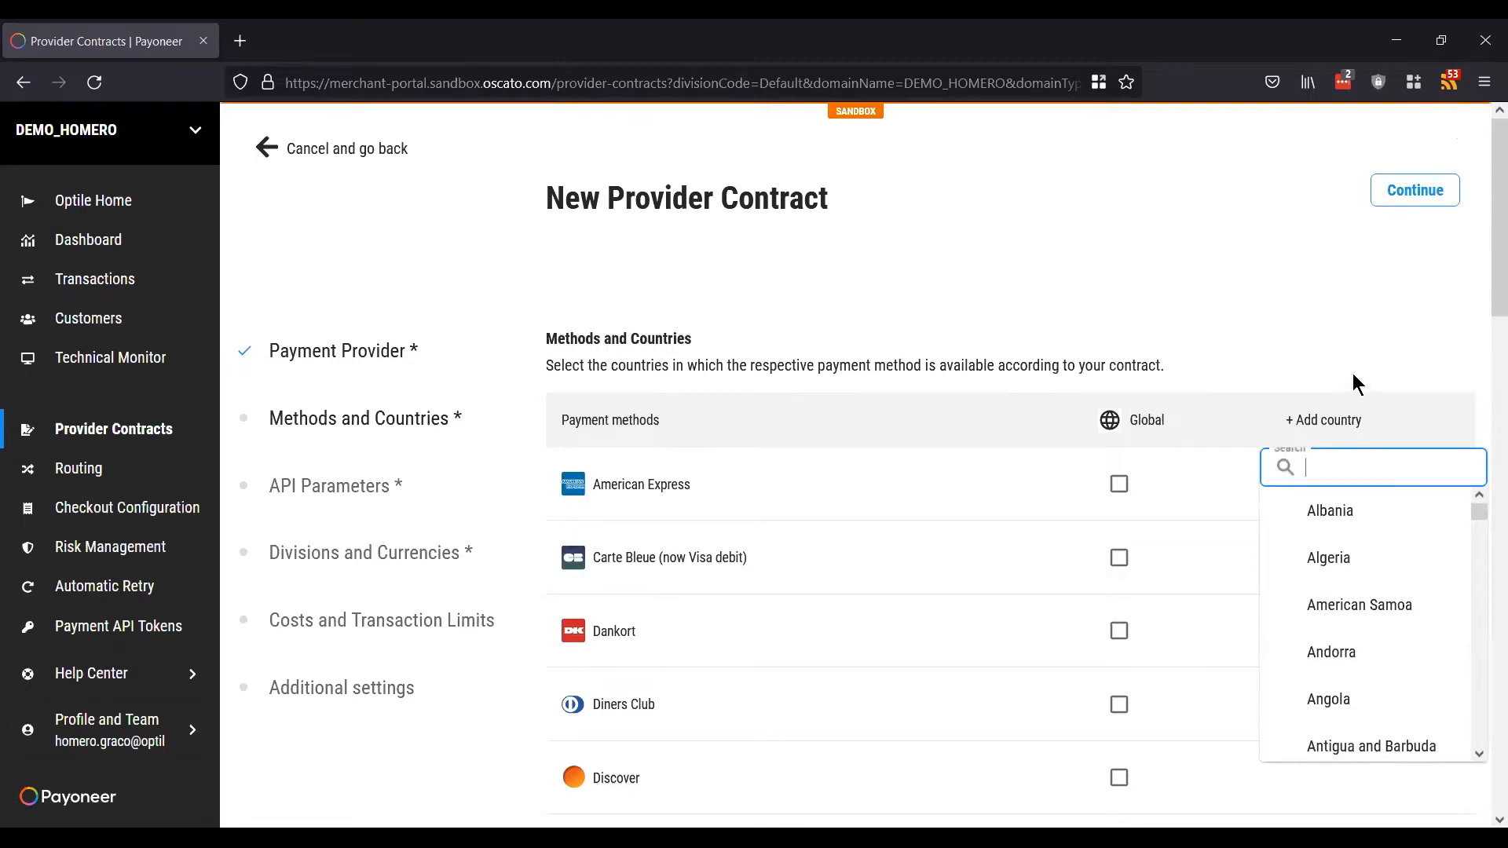
click(1307, 358)
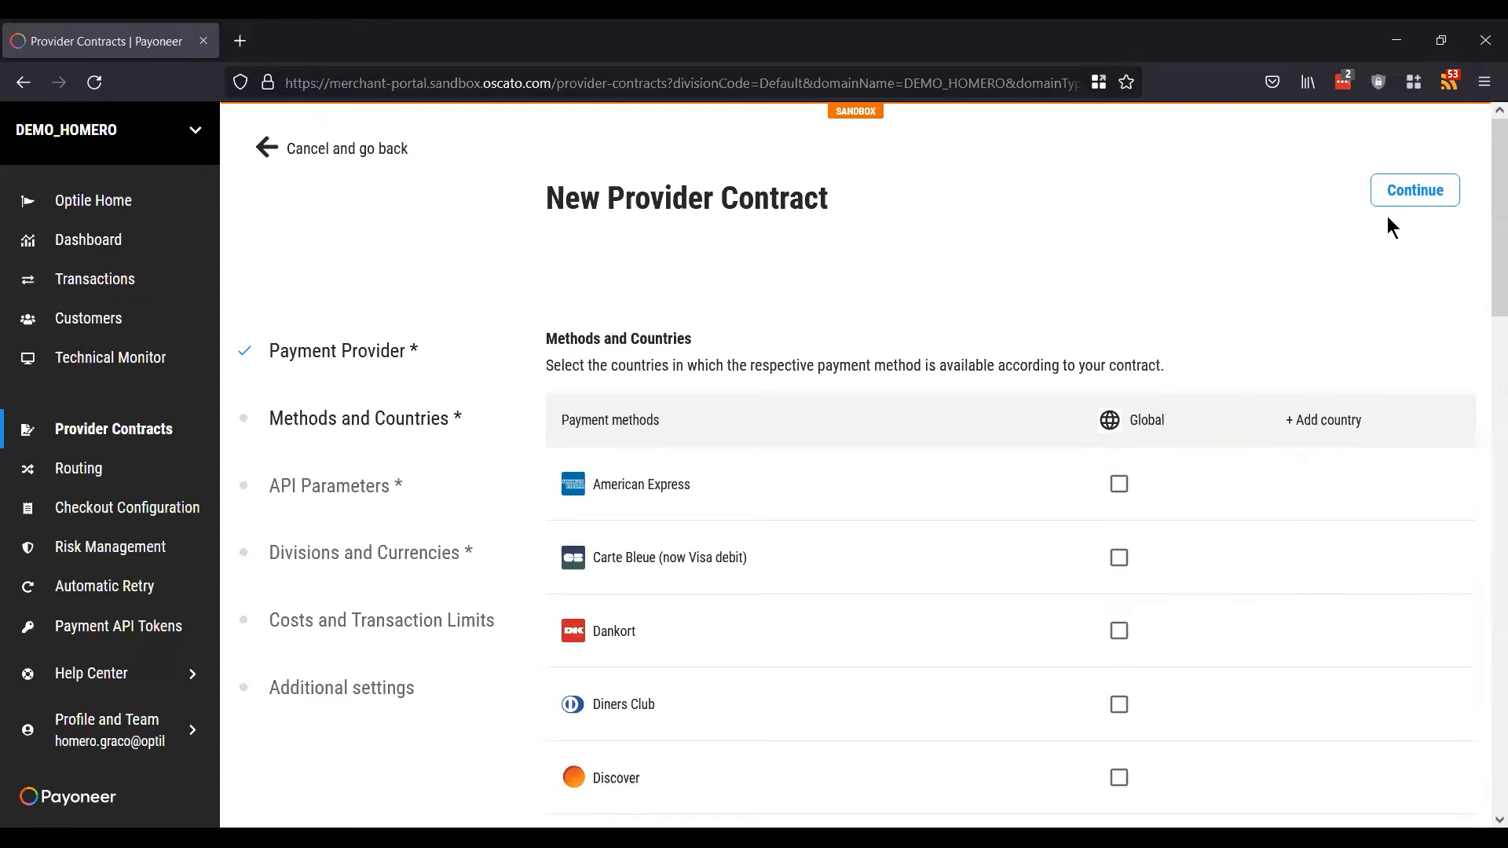
click(1401, 199)
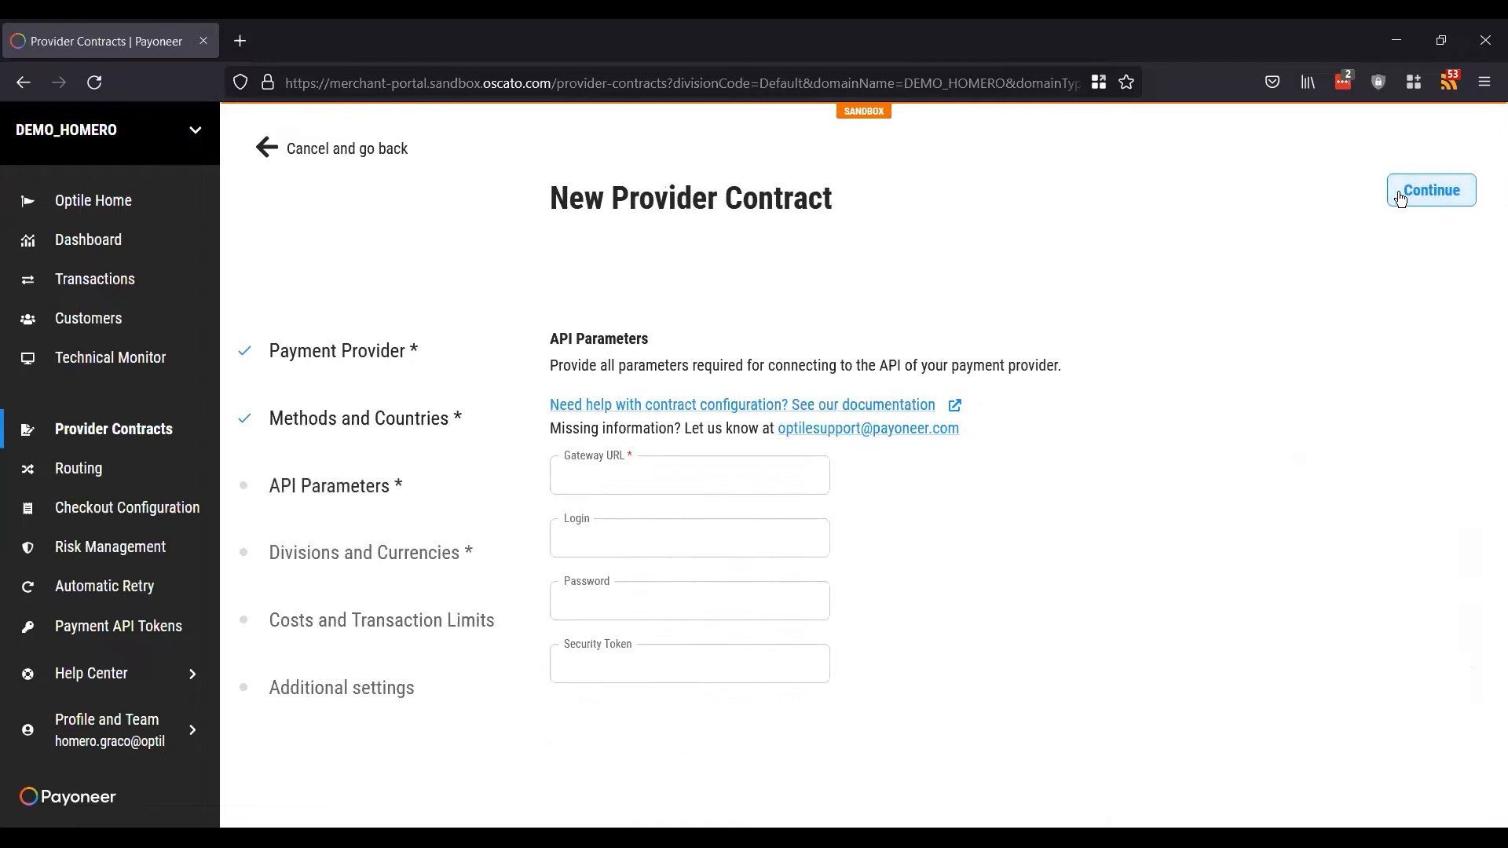
click(704, 471)
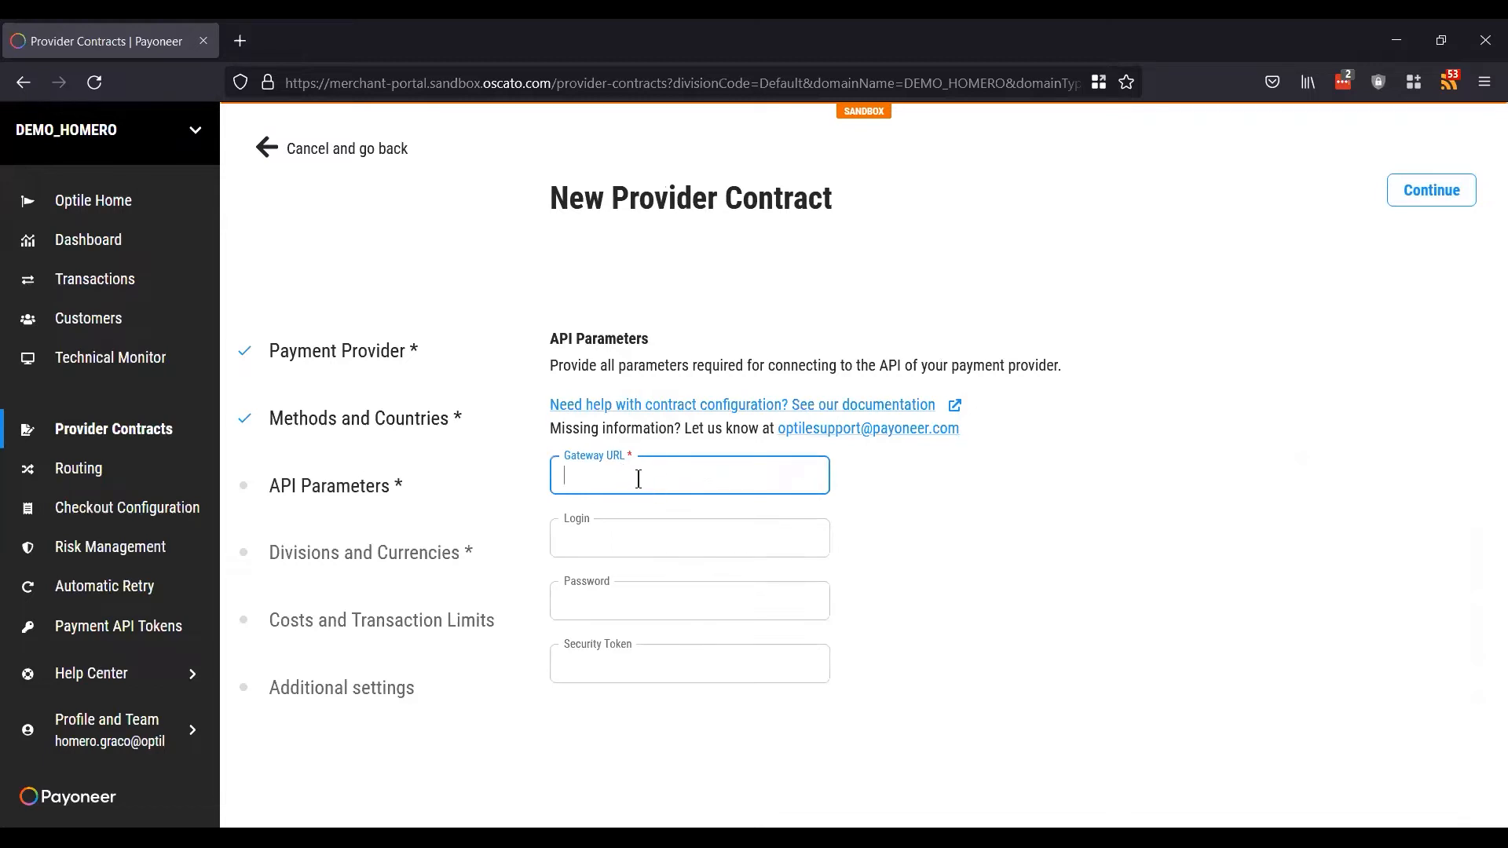
text(https://www.example.com)
click(1046, 561)
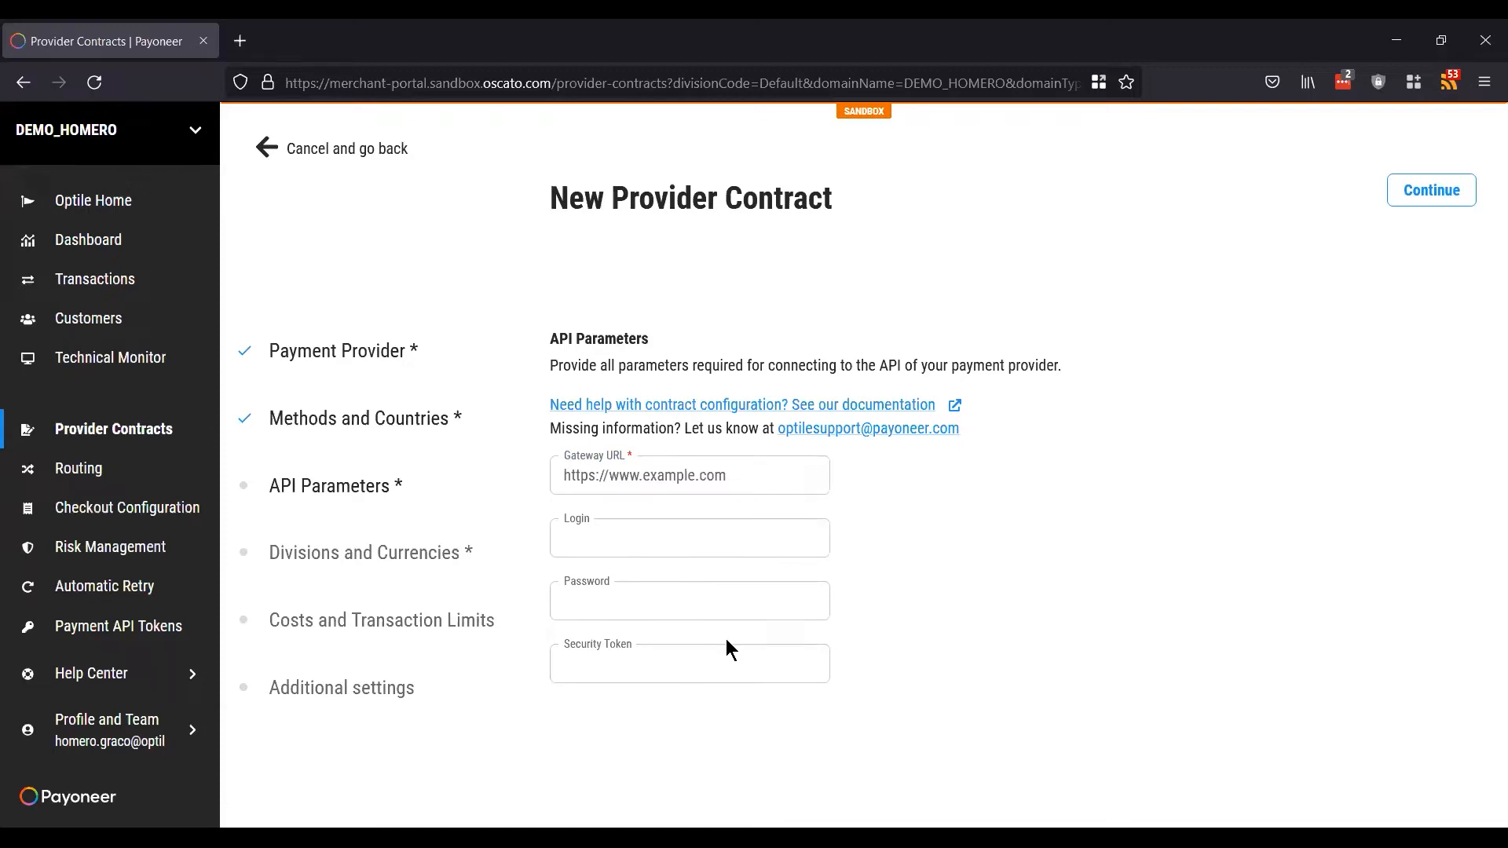
click(1414, 194)
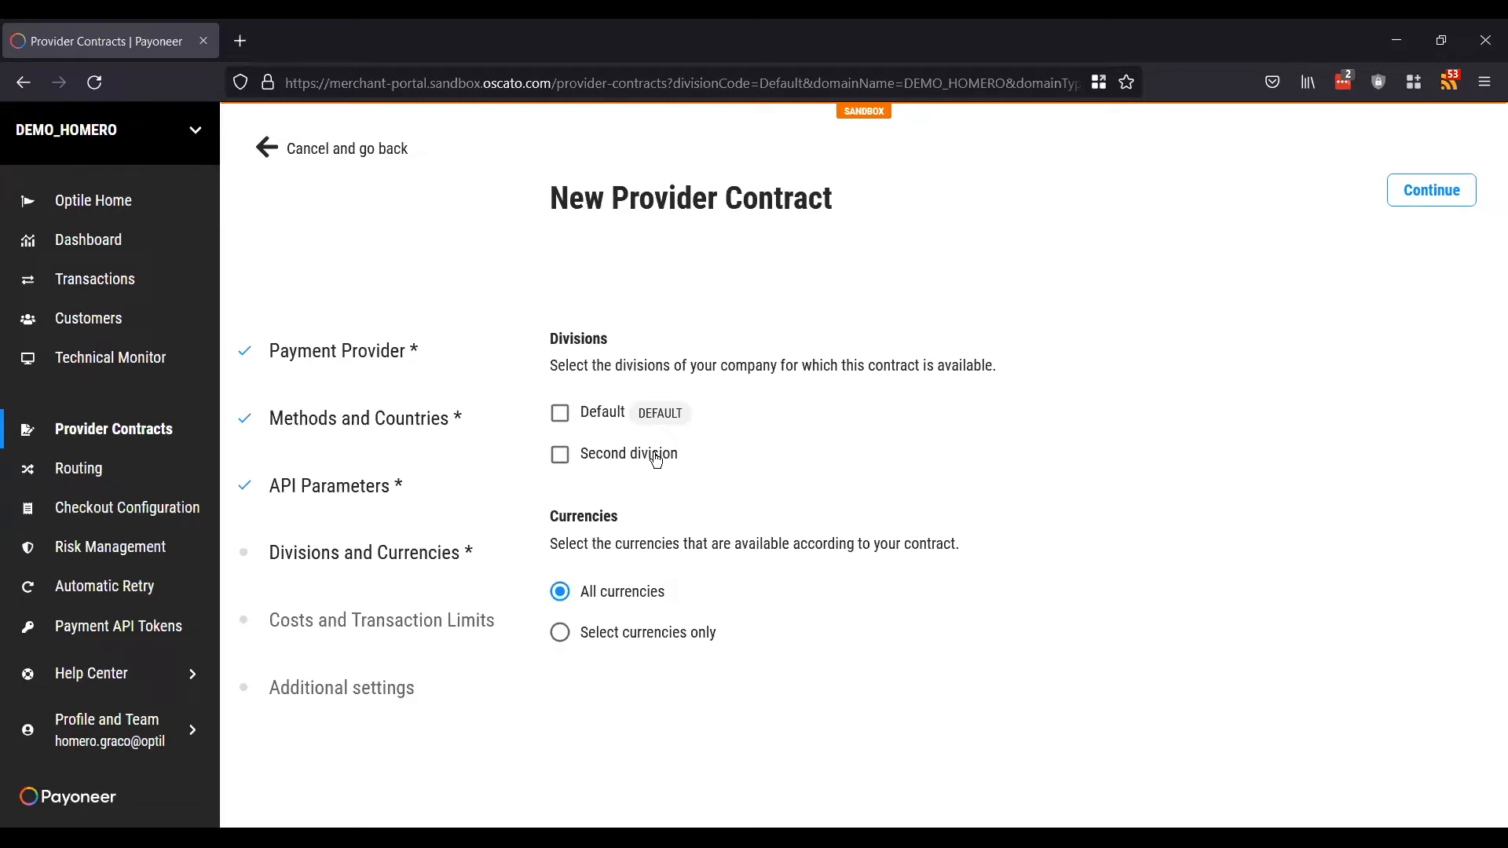
Step: Leave only Second division selected, with the Default division unticked
click(608, 456)
click(597, 453)
click(606, 407)
click(596, 457)
click(606, 417)
click(605, 459)
click(610, 410)
click(613, 459)
click(610, 417)
Step: Try Select currencies only, revert to All currencies, and continue
click(607, 640)
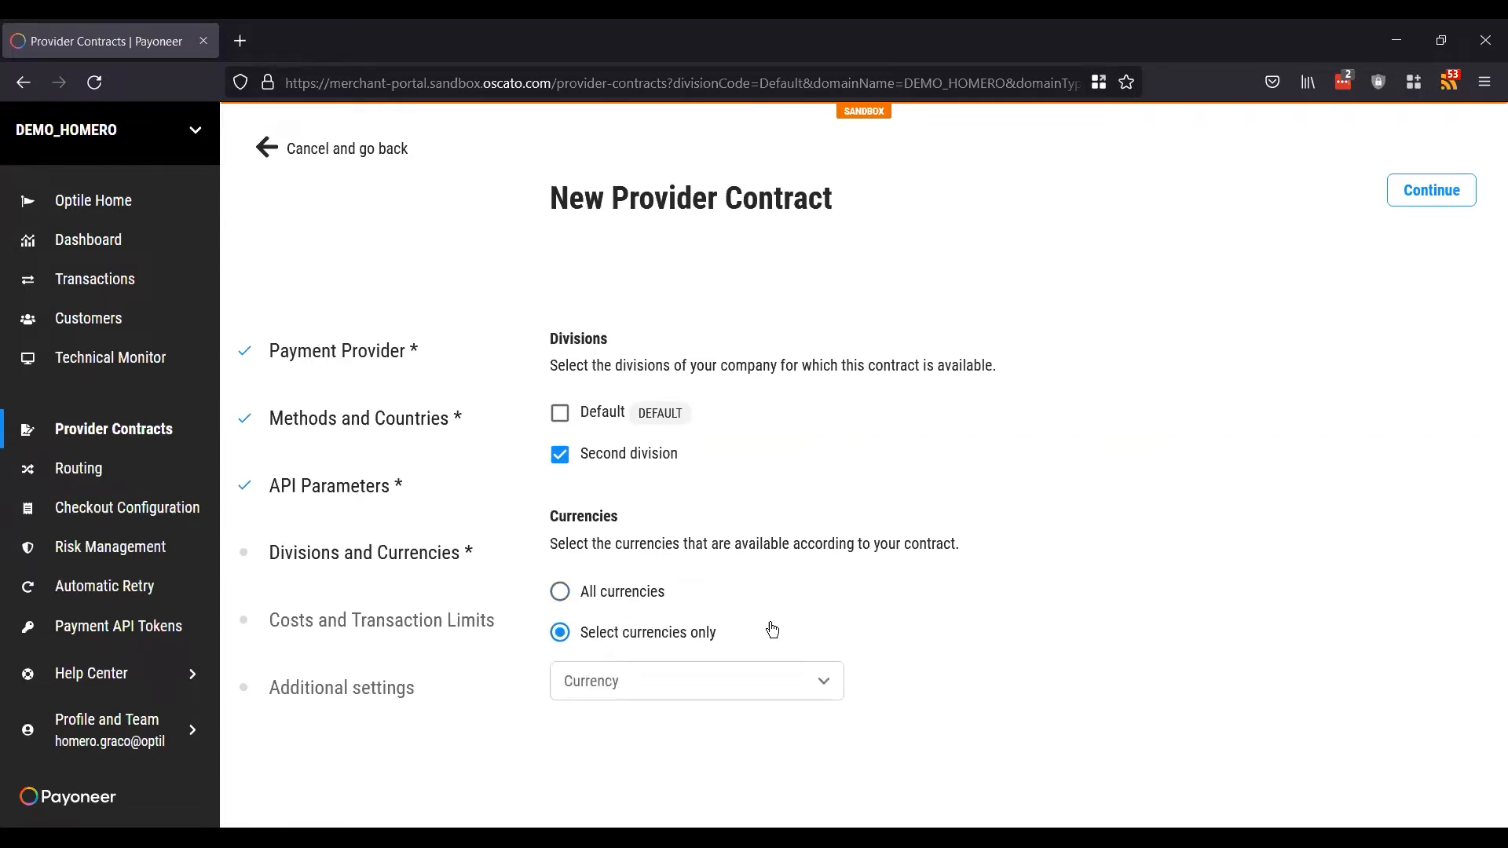
click(822, 683)
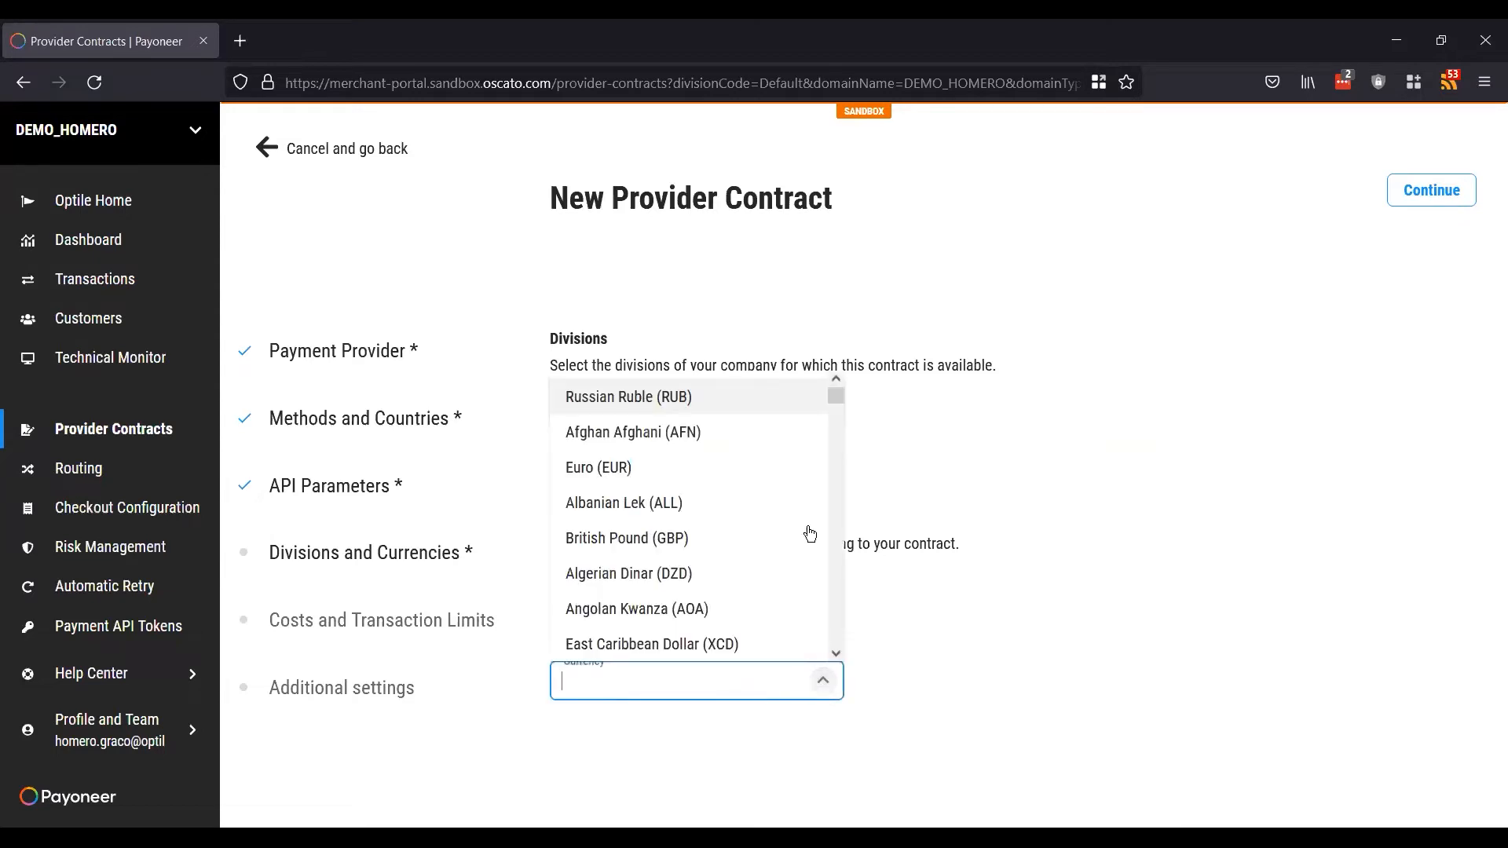
click(971, 654)
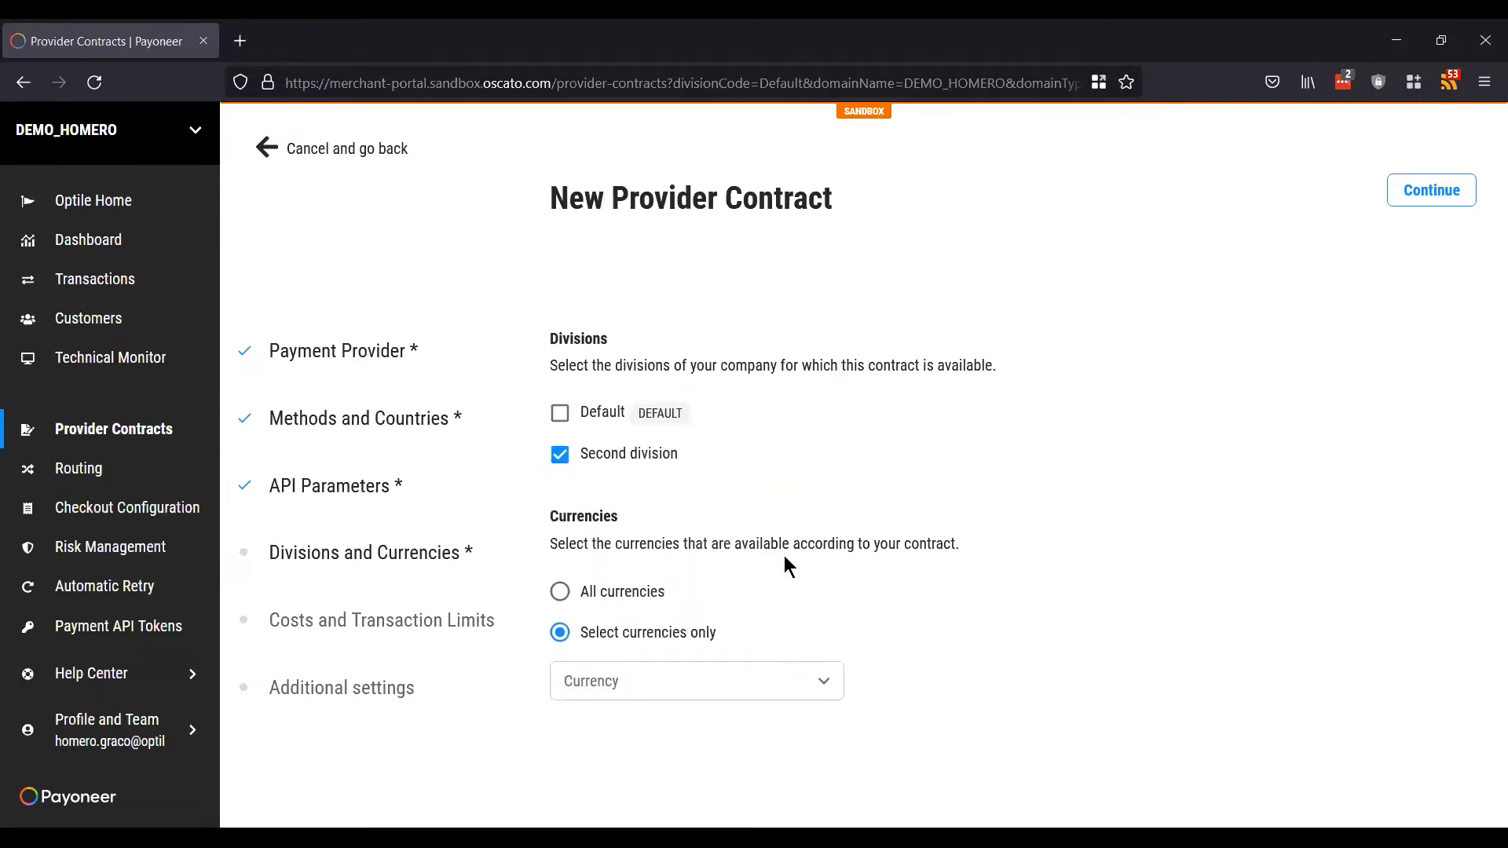
click(561, 594)
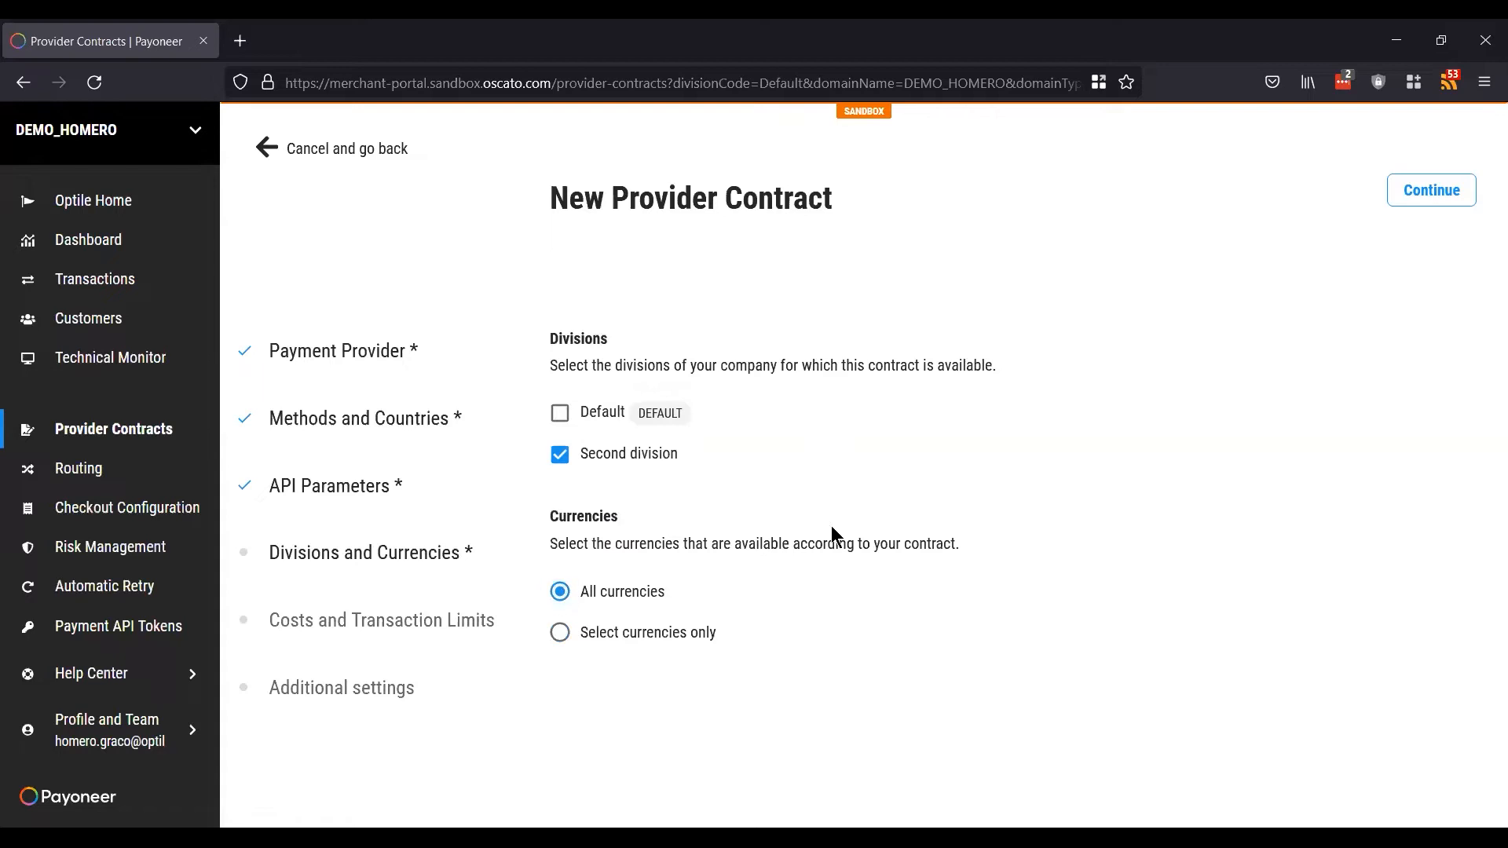
click(1439, 197)
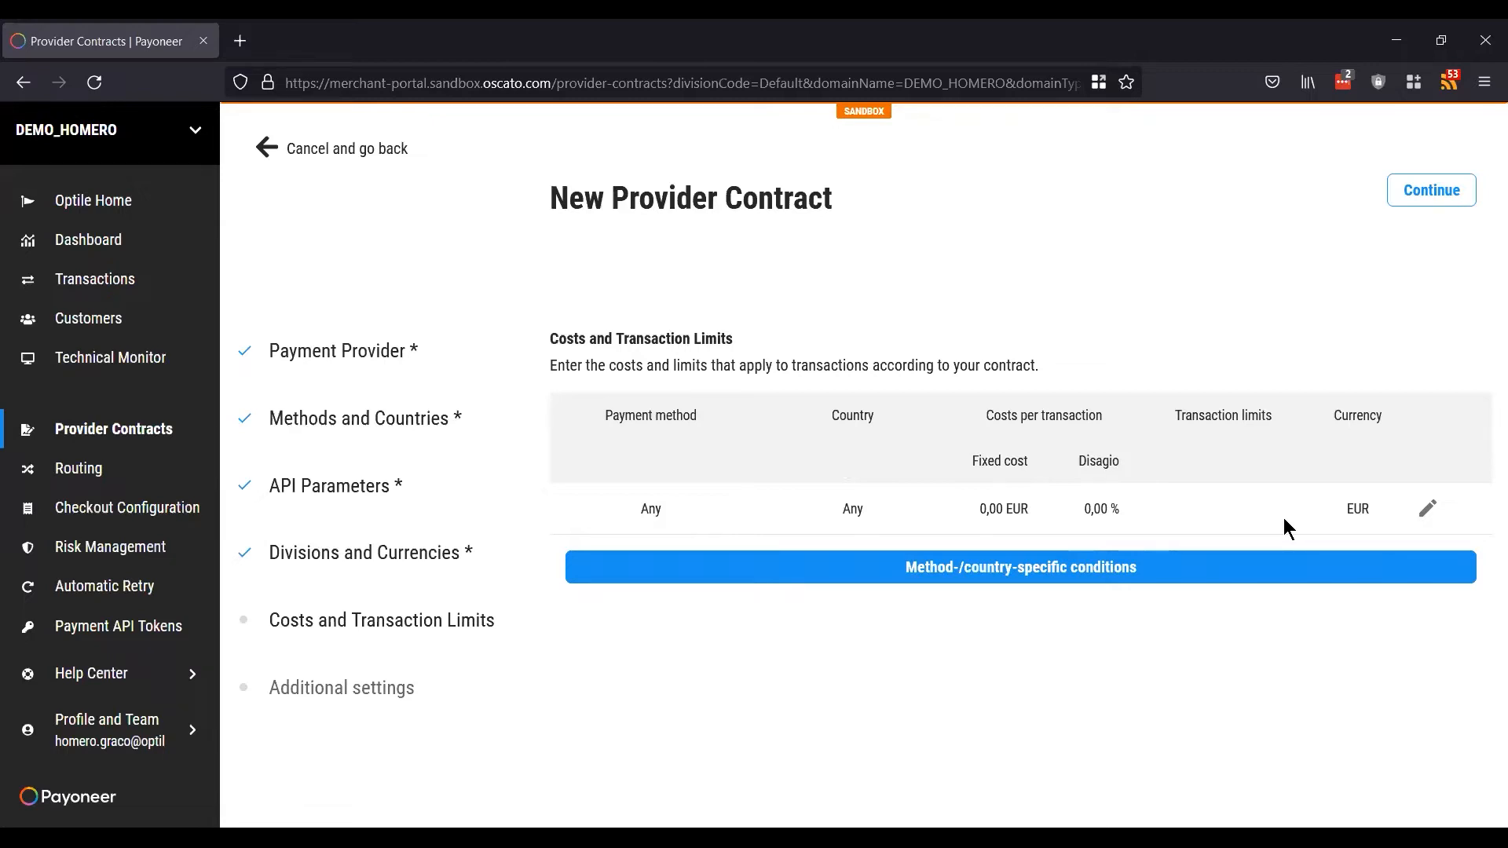
click(1425, 510)
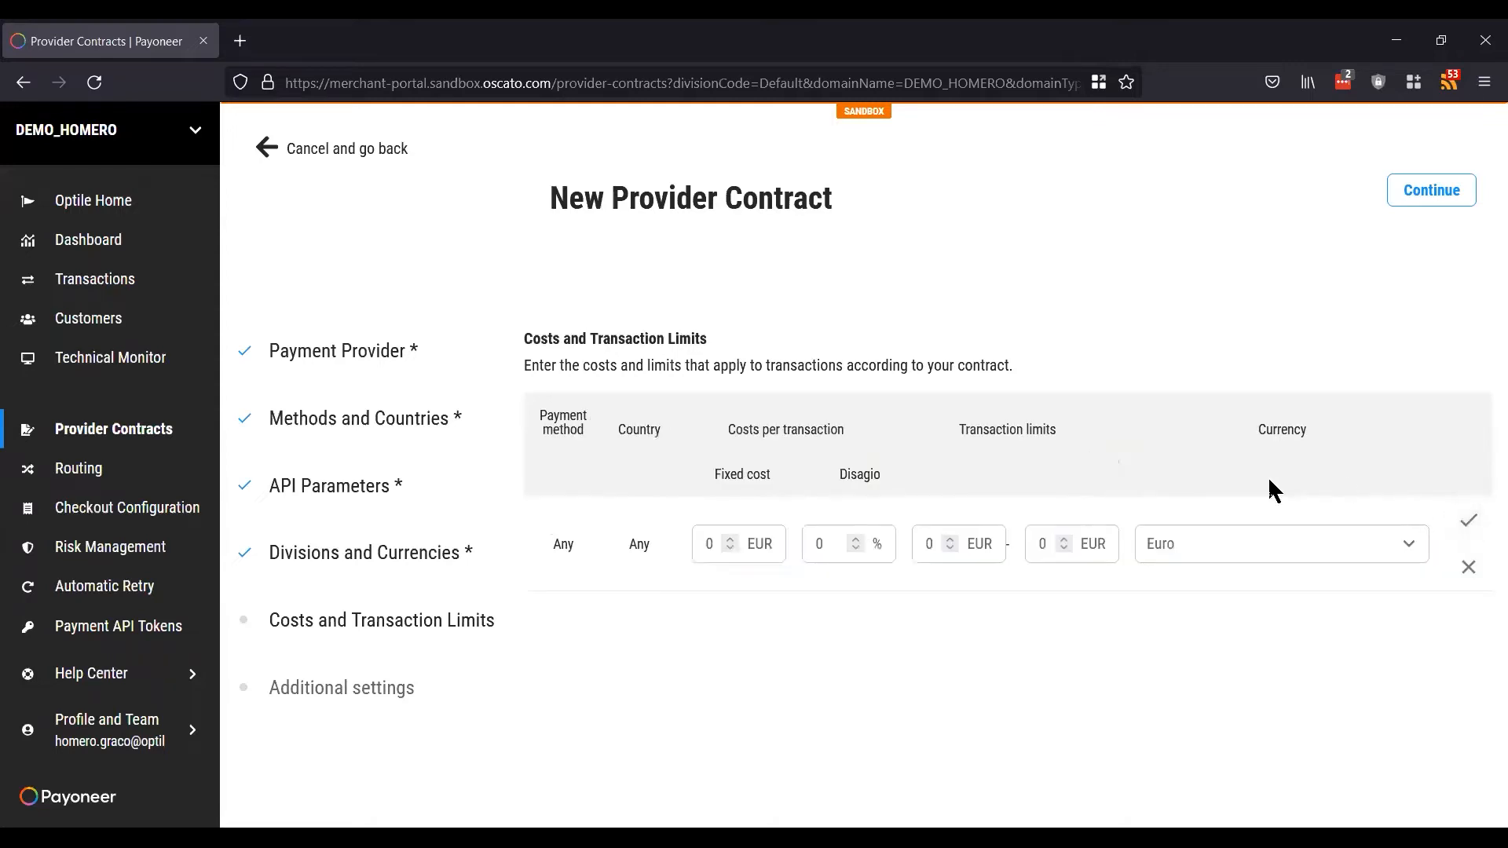
click(1046, 544)
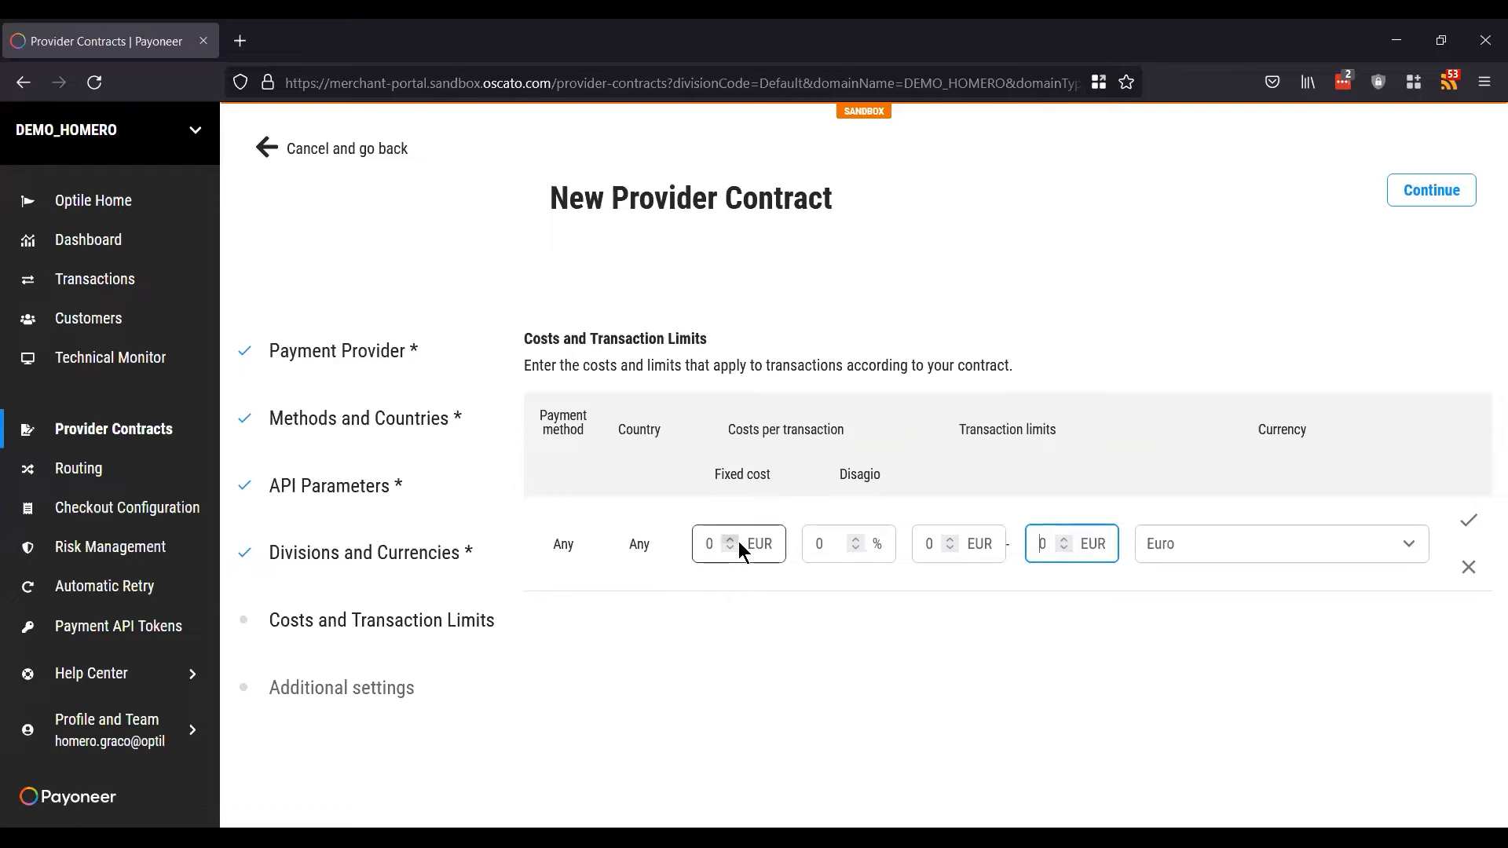
click(706, 550)
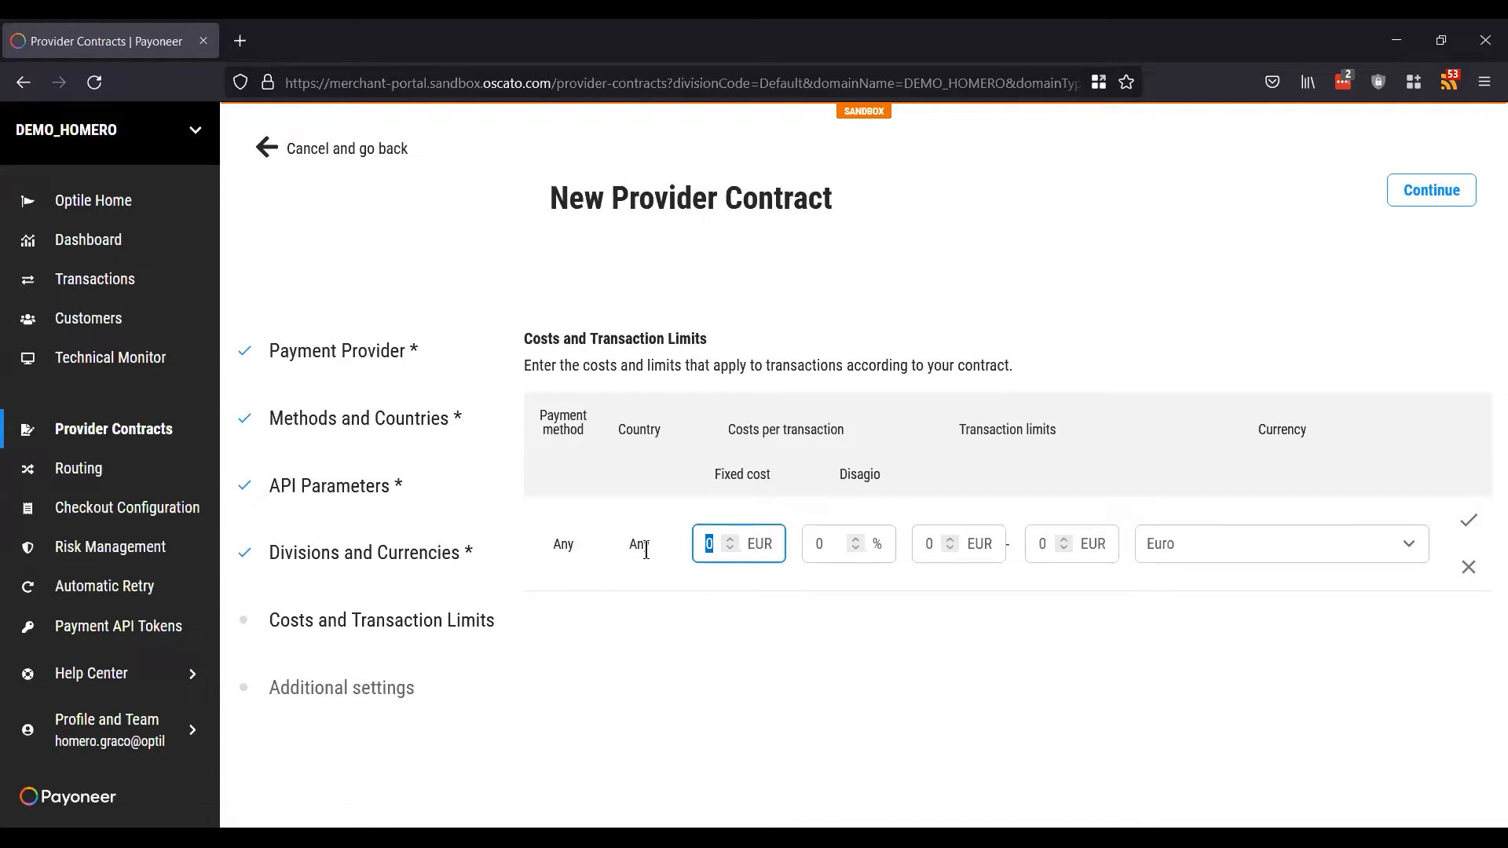
click(1469, 577)
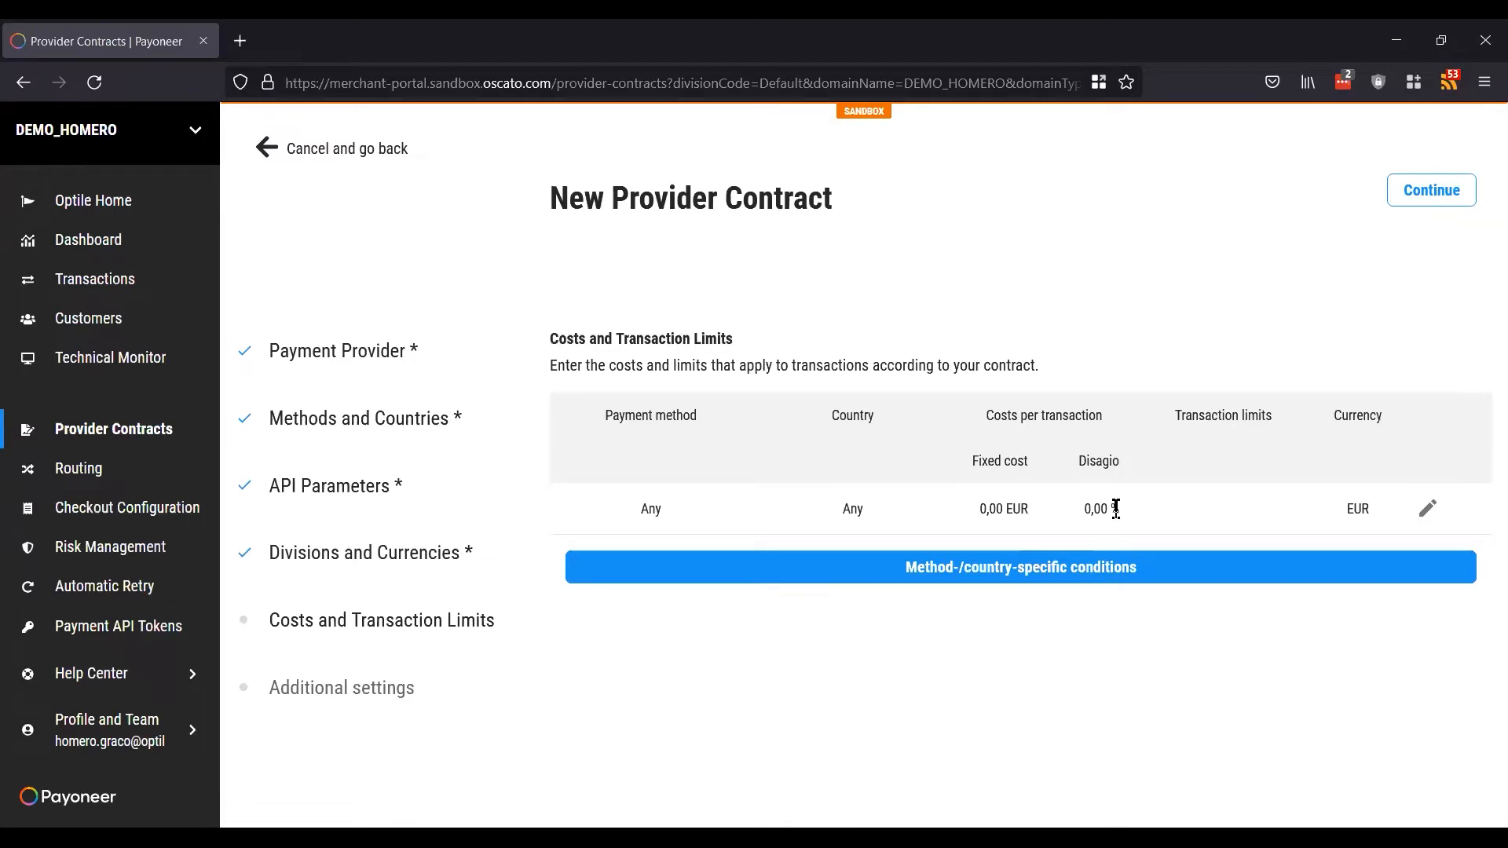
Step: Go to Additional Settings and enable 3D Secure verification
click(1429, 196)
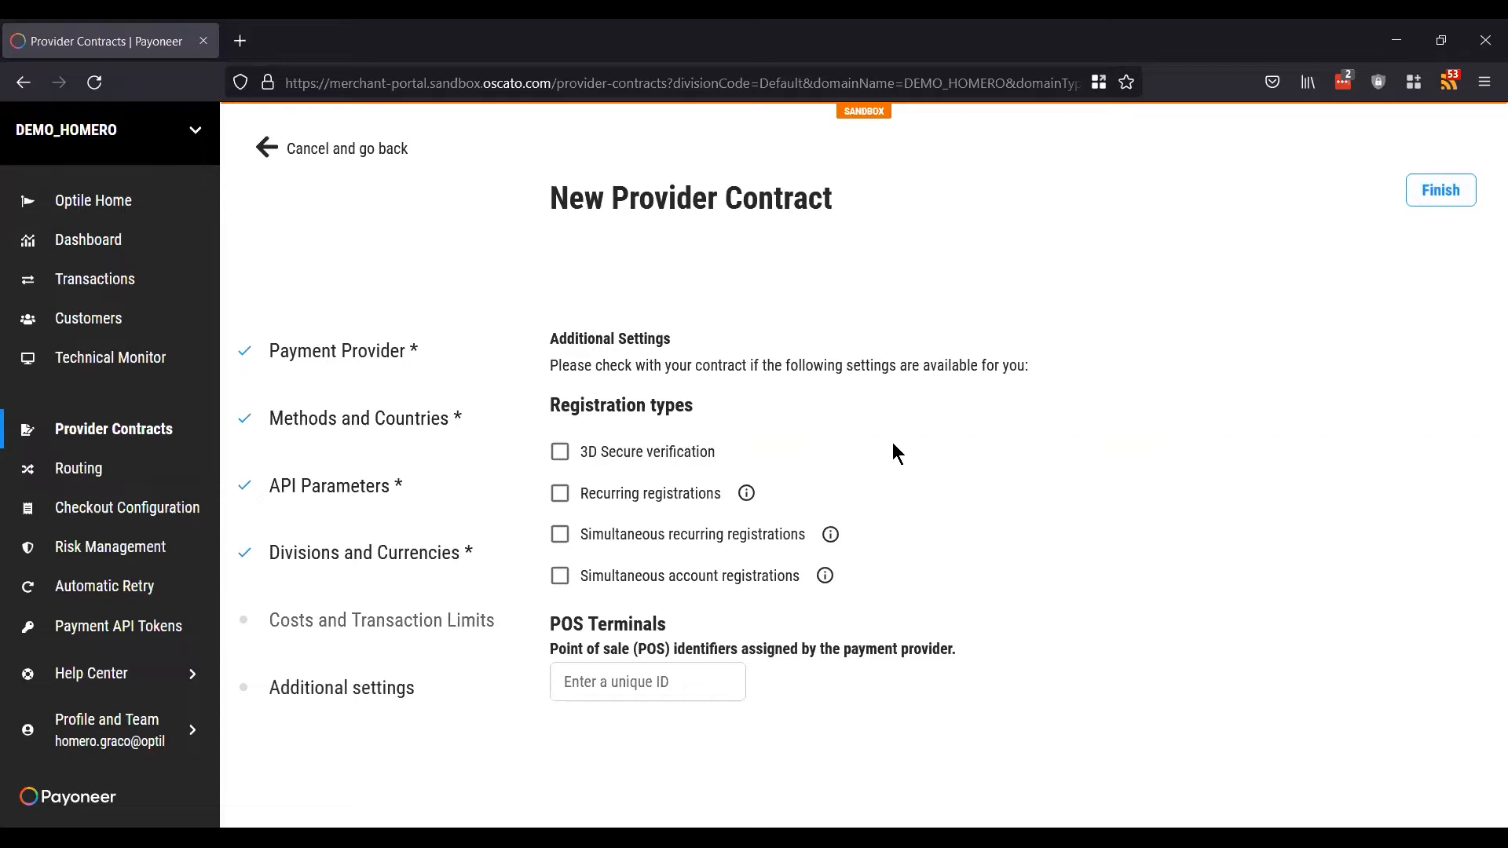
click(626, 460)
click(636, 460)
click(638, 461)
Step: Enable recurring and simultaneous recurring registrations, leaving simultaneous account registrations off
click(622, 497)
click(611, 535)
click(593, 578)
click(639, 499)
click(619, 539)
click(604, 586)
click(640, 493)
click(623, 540)
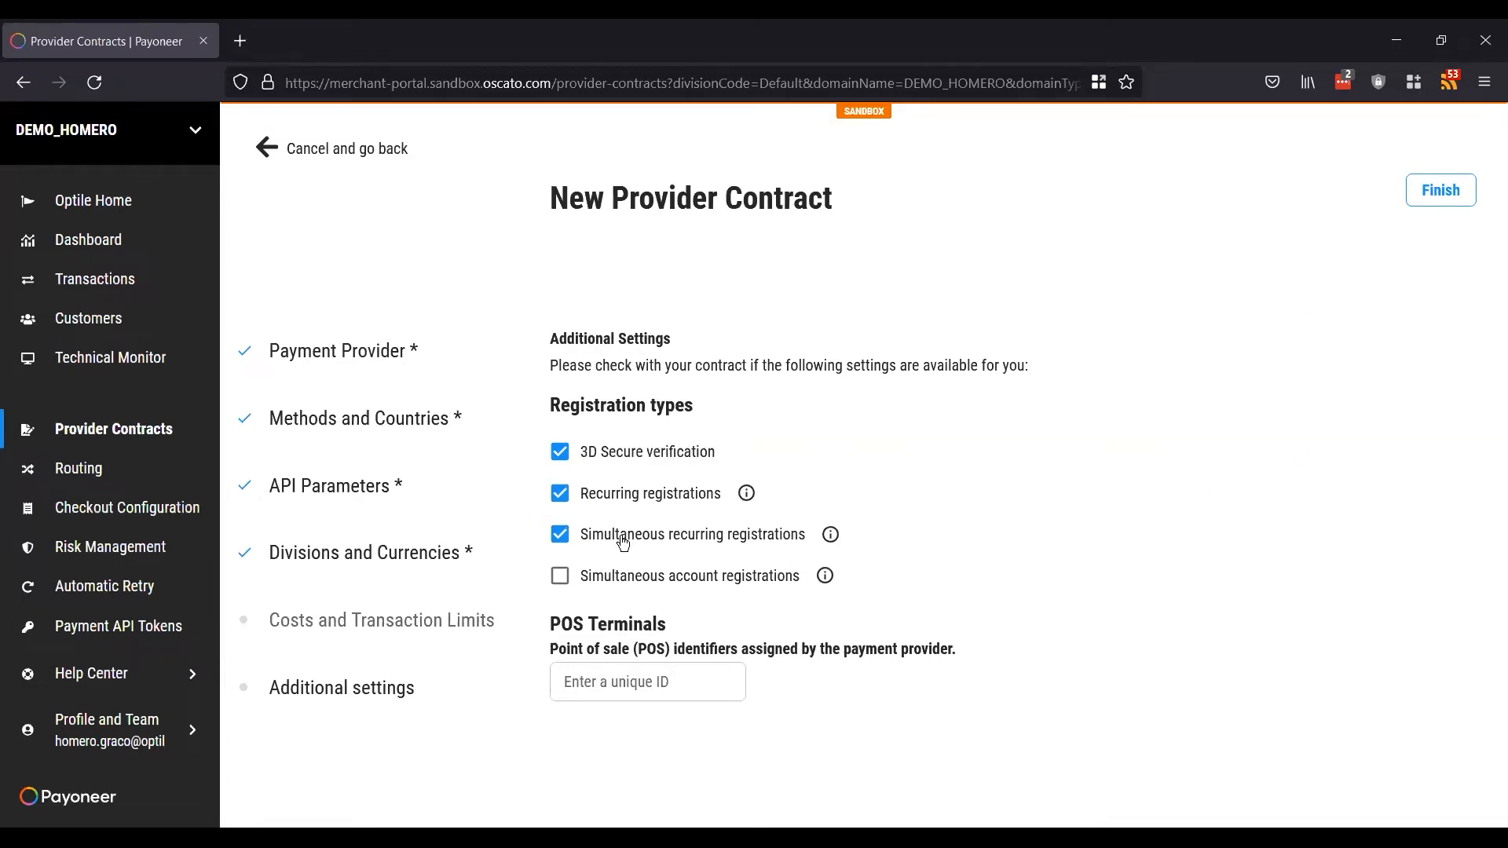
Step: Submit the wizard to create the TESTPSP provider contract
click(1429, 191)
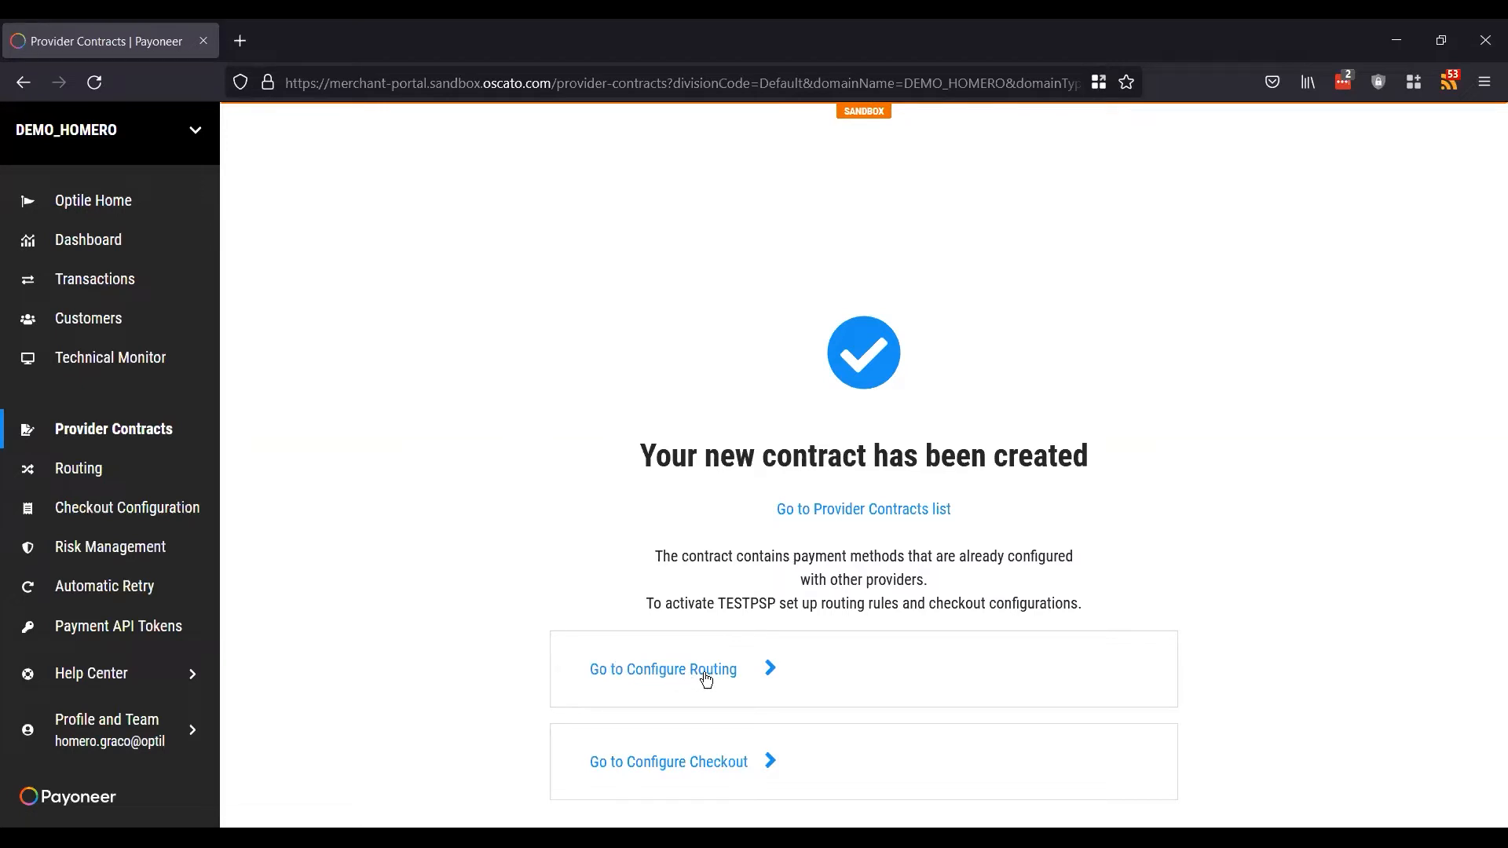
click(655, 671)
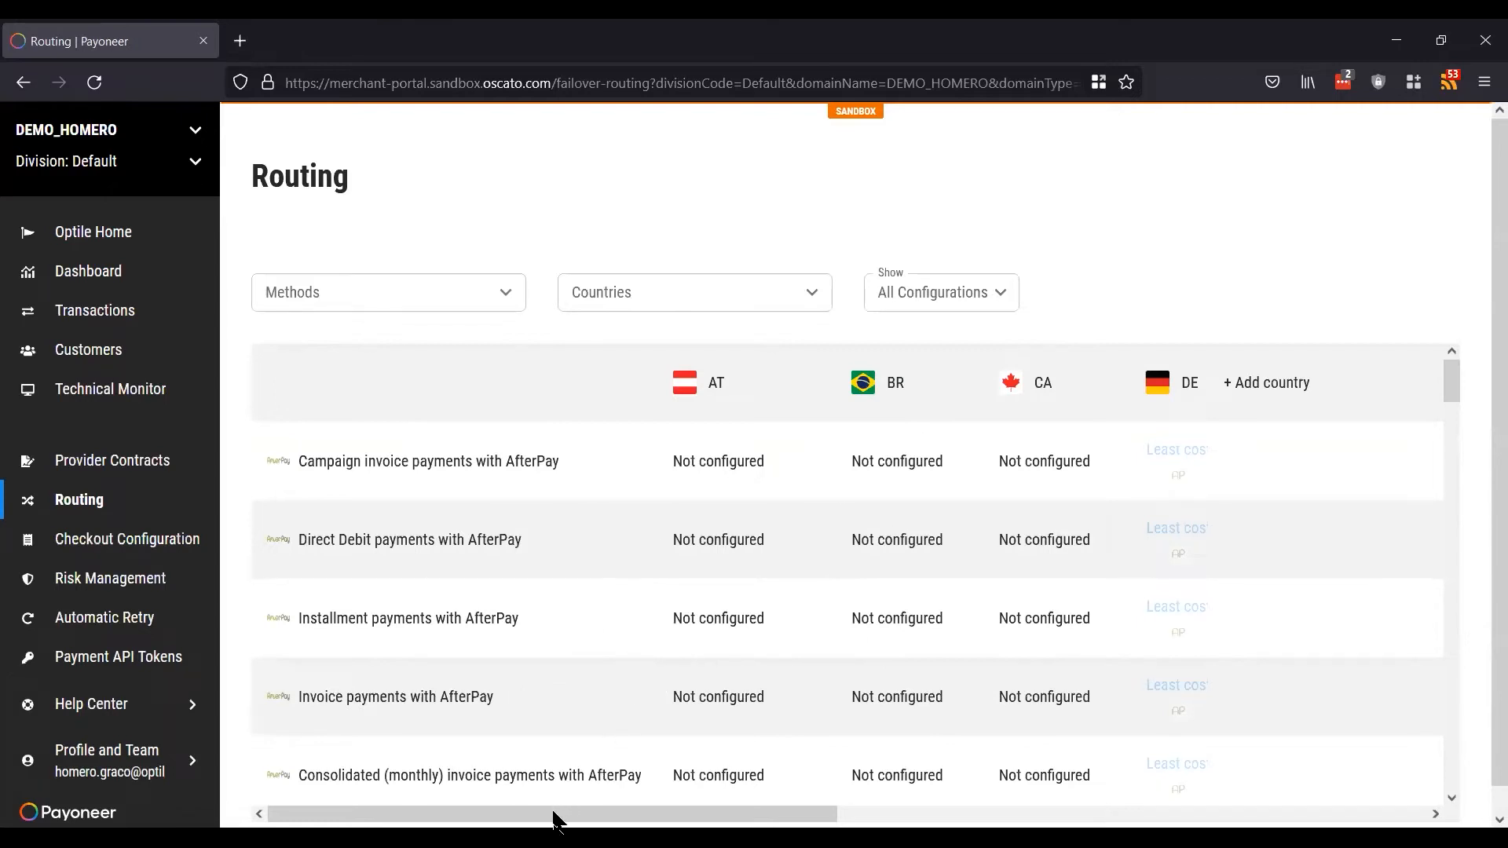
drag(697, 813, 831, 628)
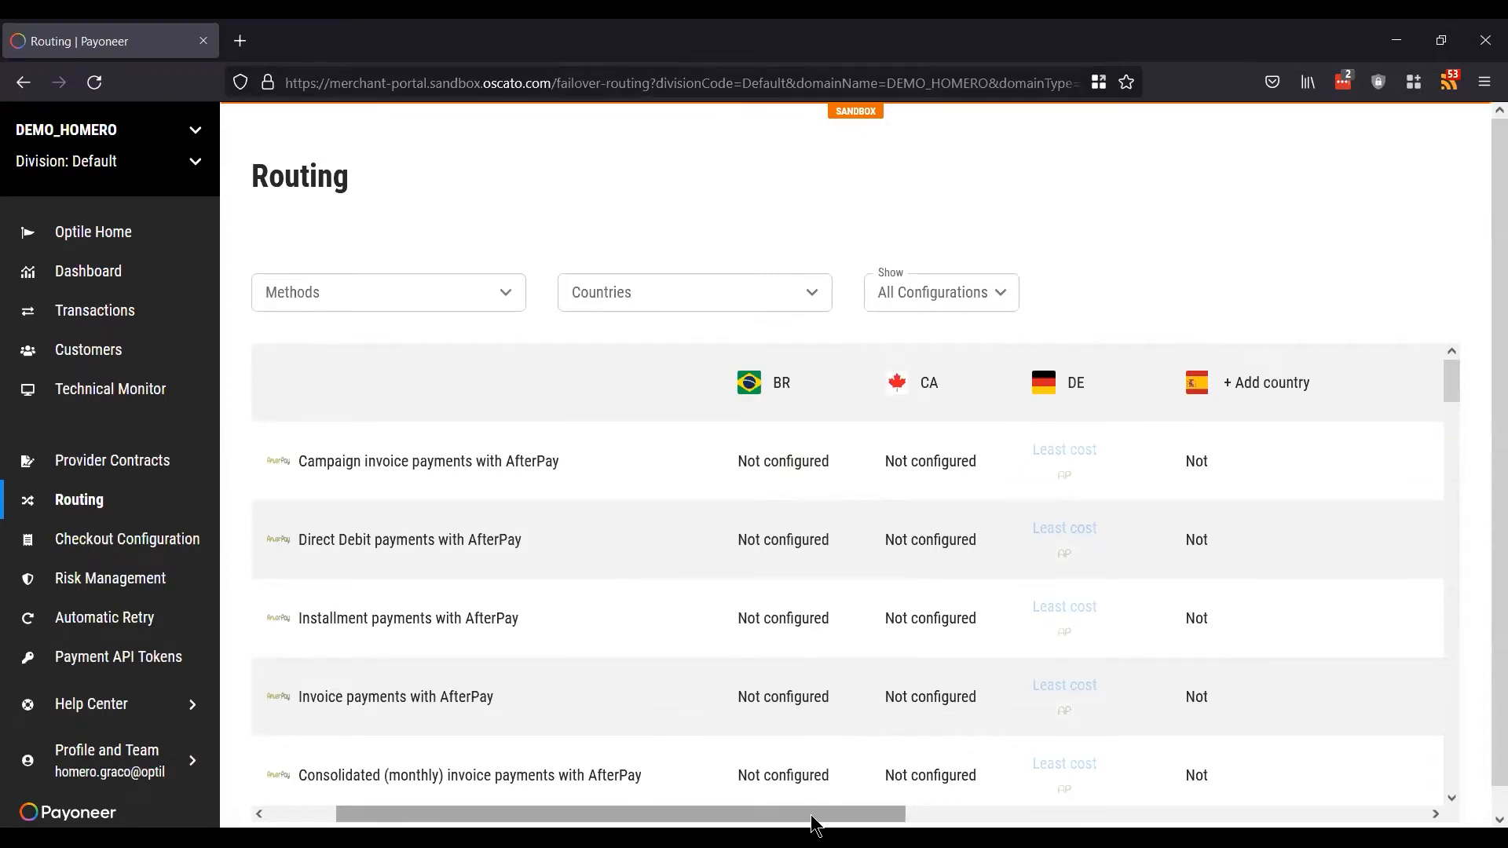
drag(856, 825, 788, 750)
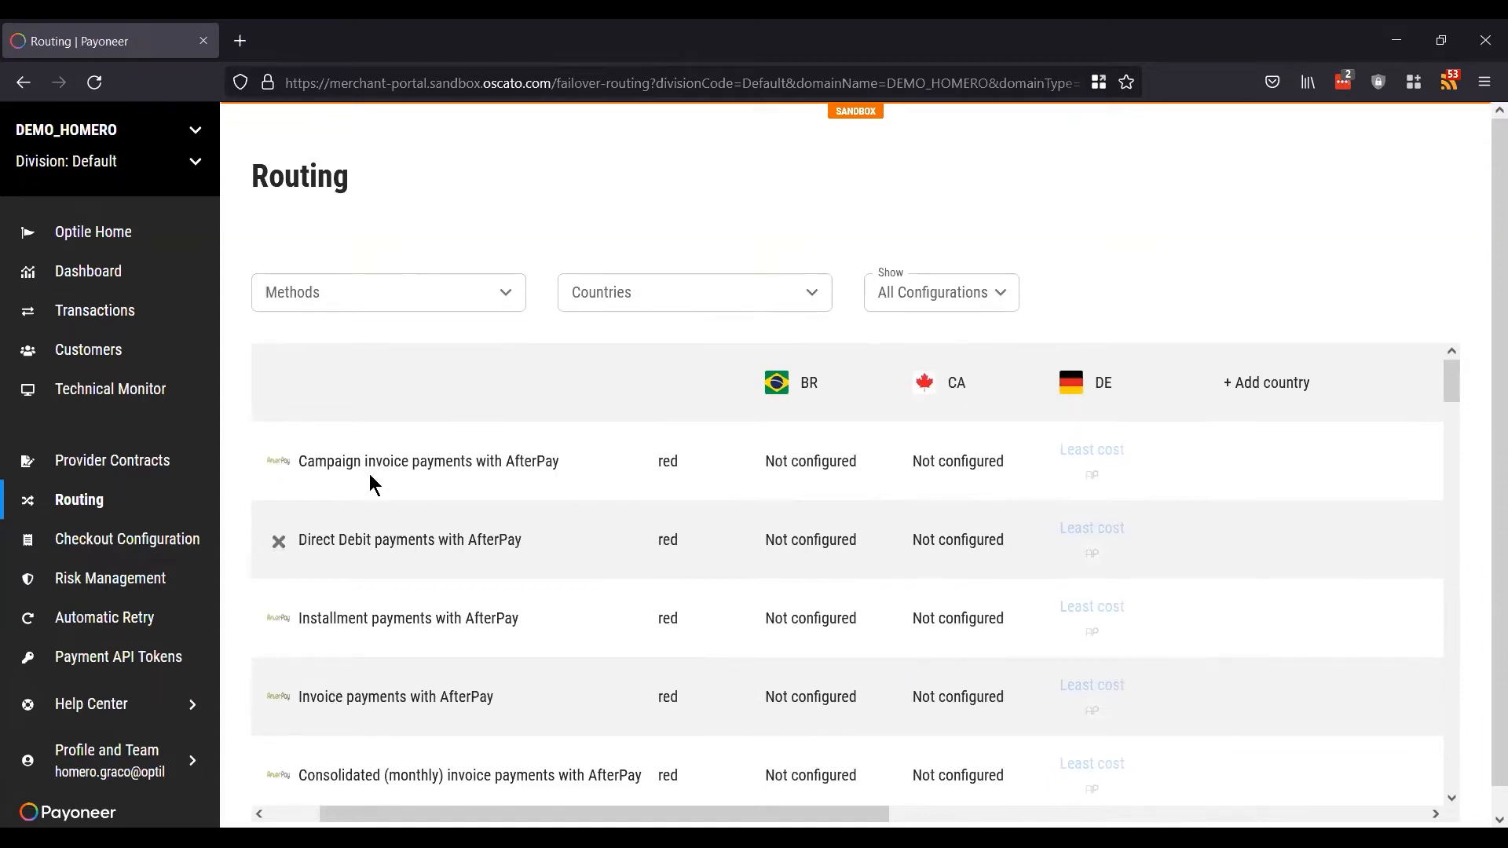
scroll(370, 689, down, 6)
scroll(369, 689, up, 3)
scroll(369, 689, up, 3)
scroll(554, 692, left, 2)
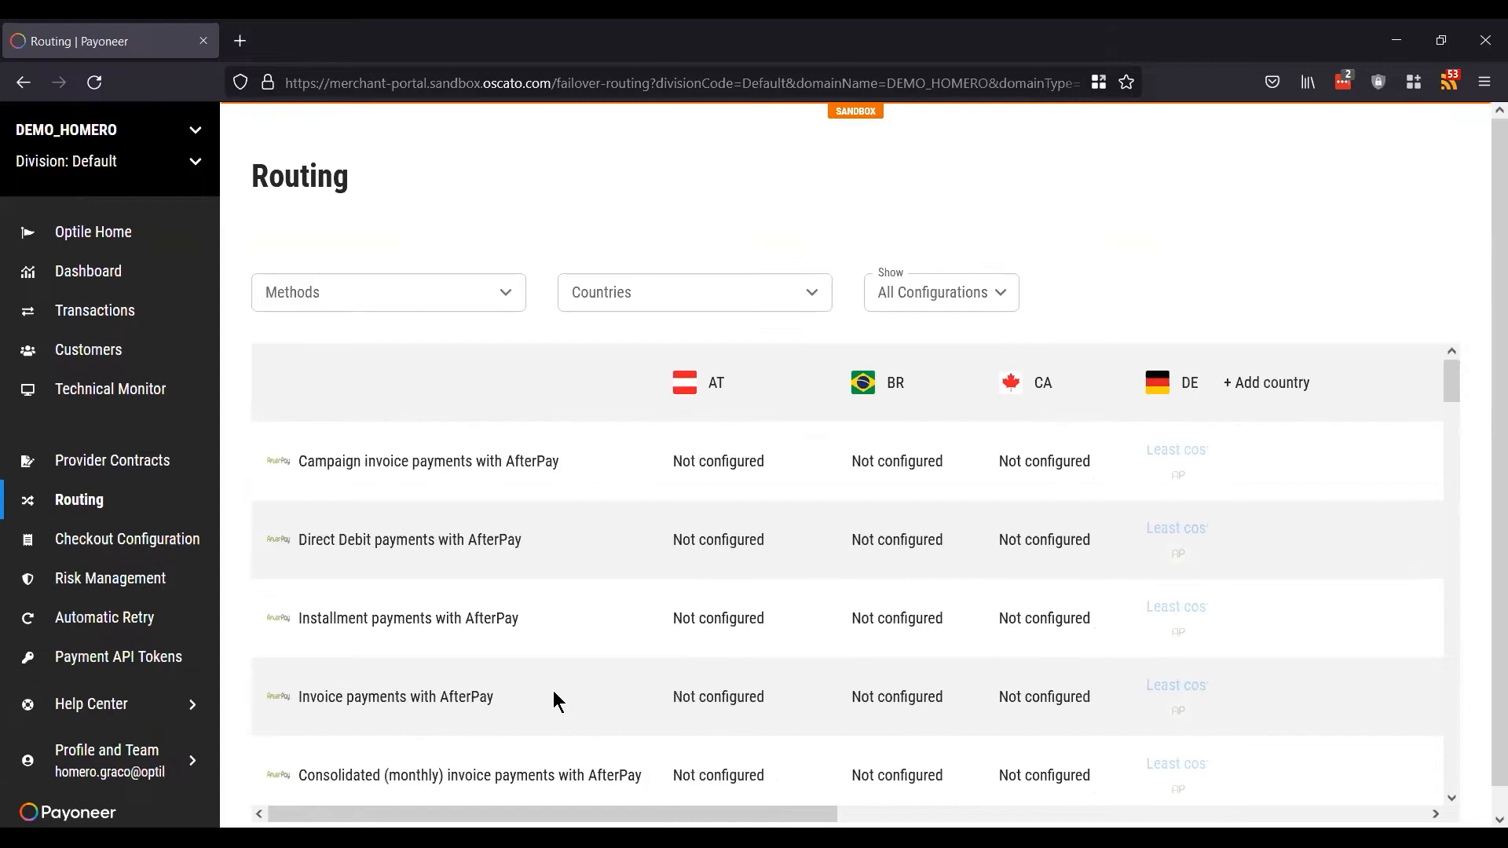
scroll(521, 587, down, 11)
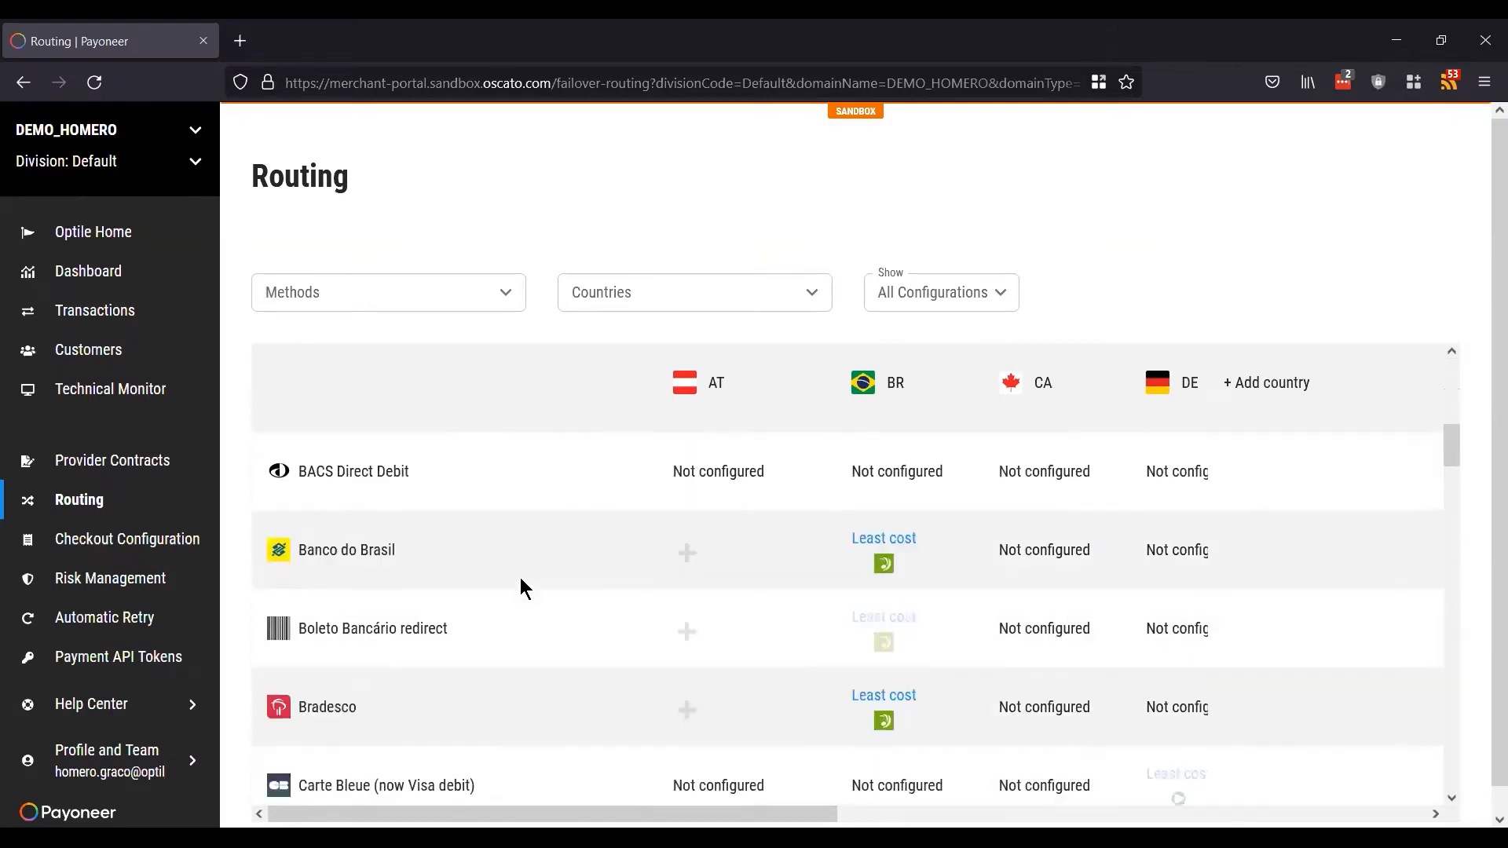
scroll(520, 577, down, 2)
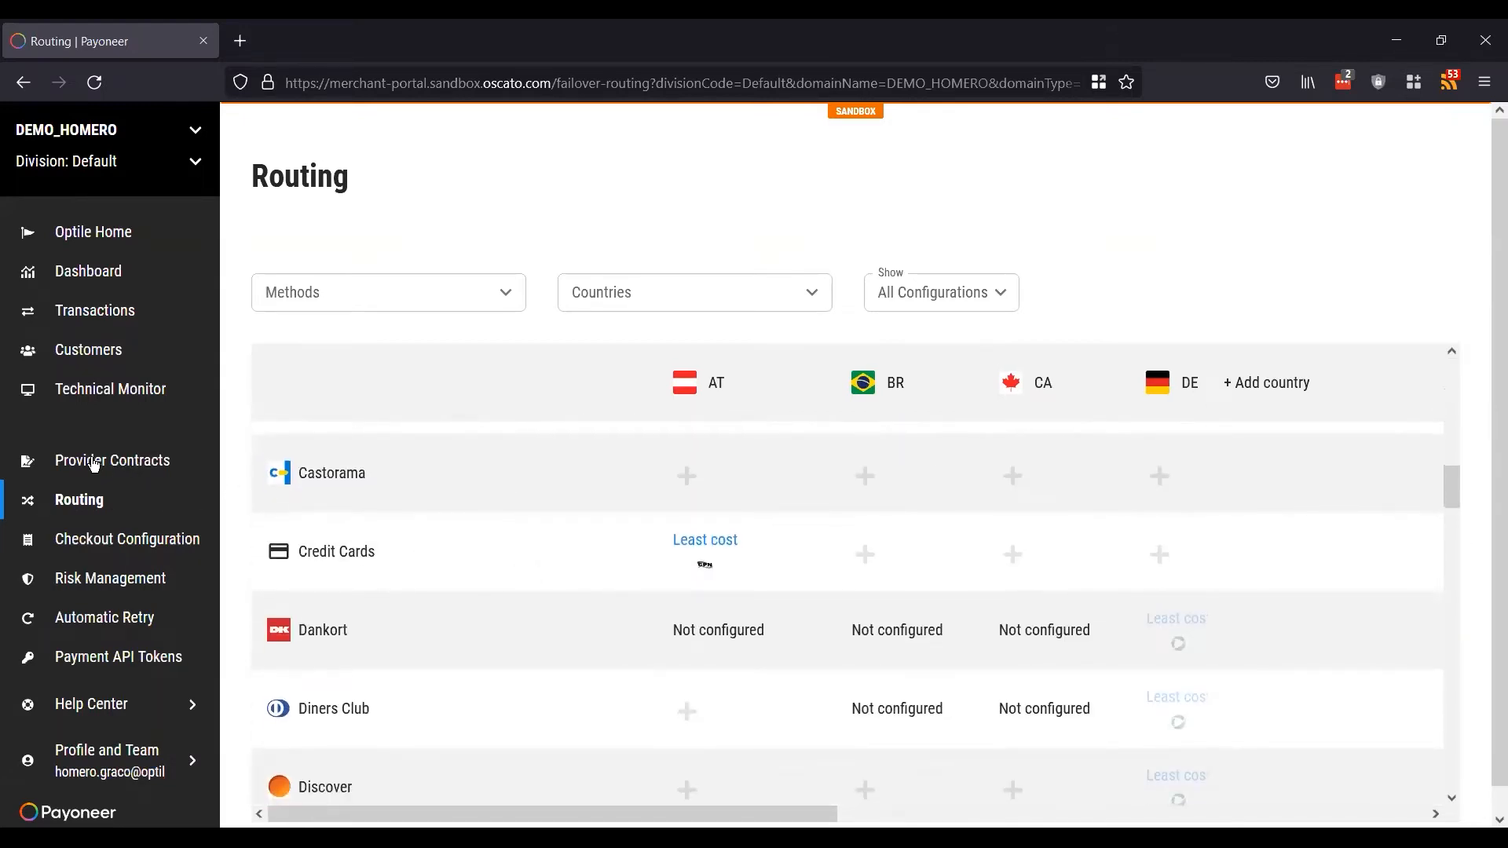
scroll(512, 527, down, 1)
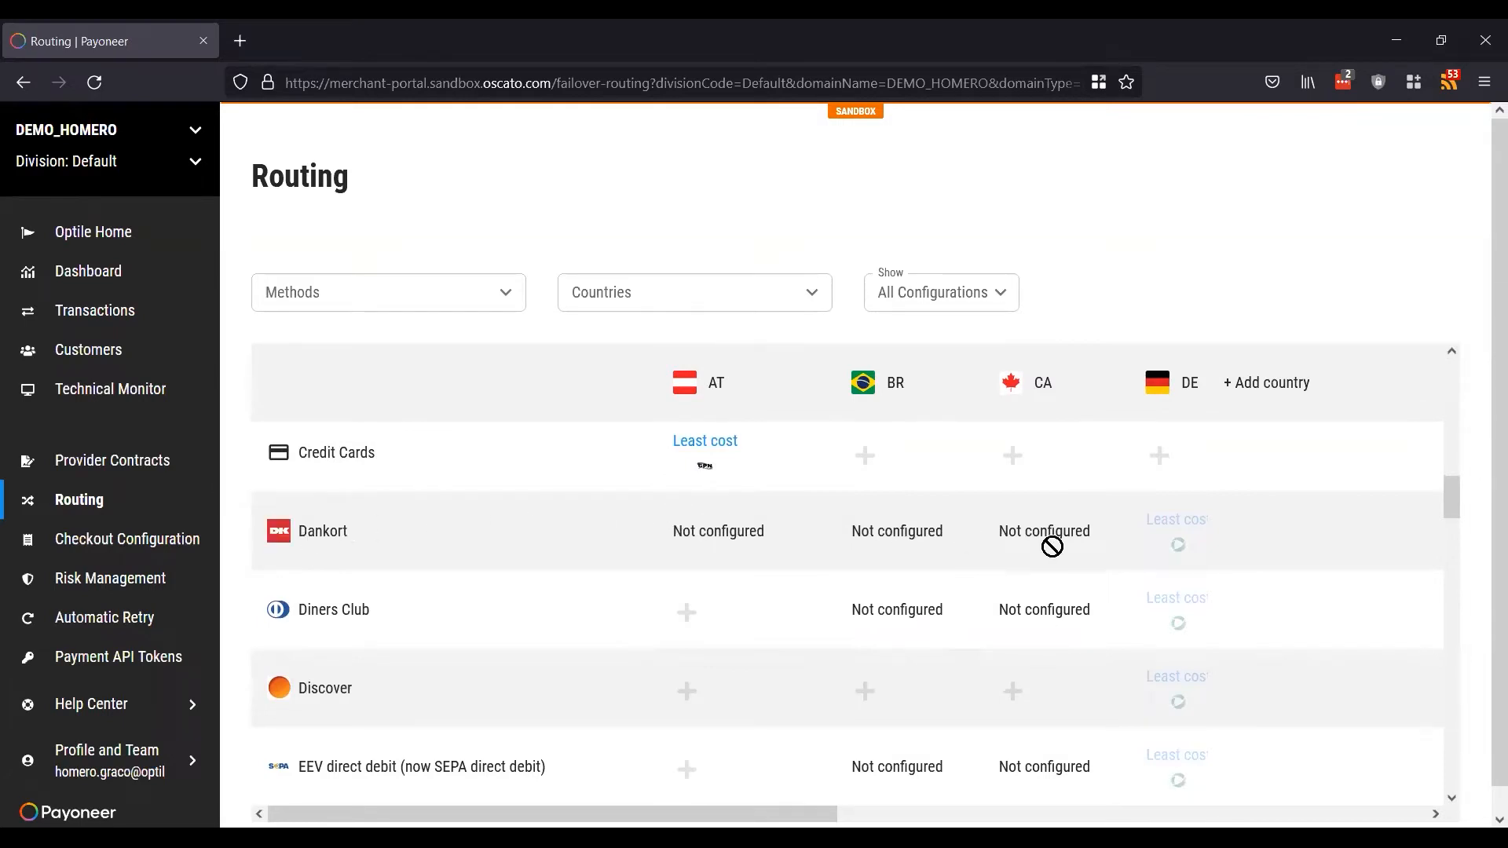
scroll(1131, 520, right, 2)
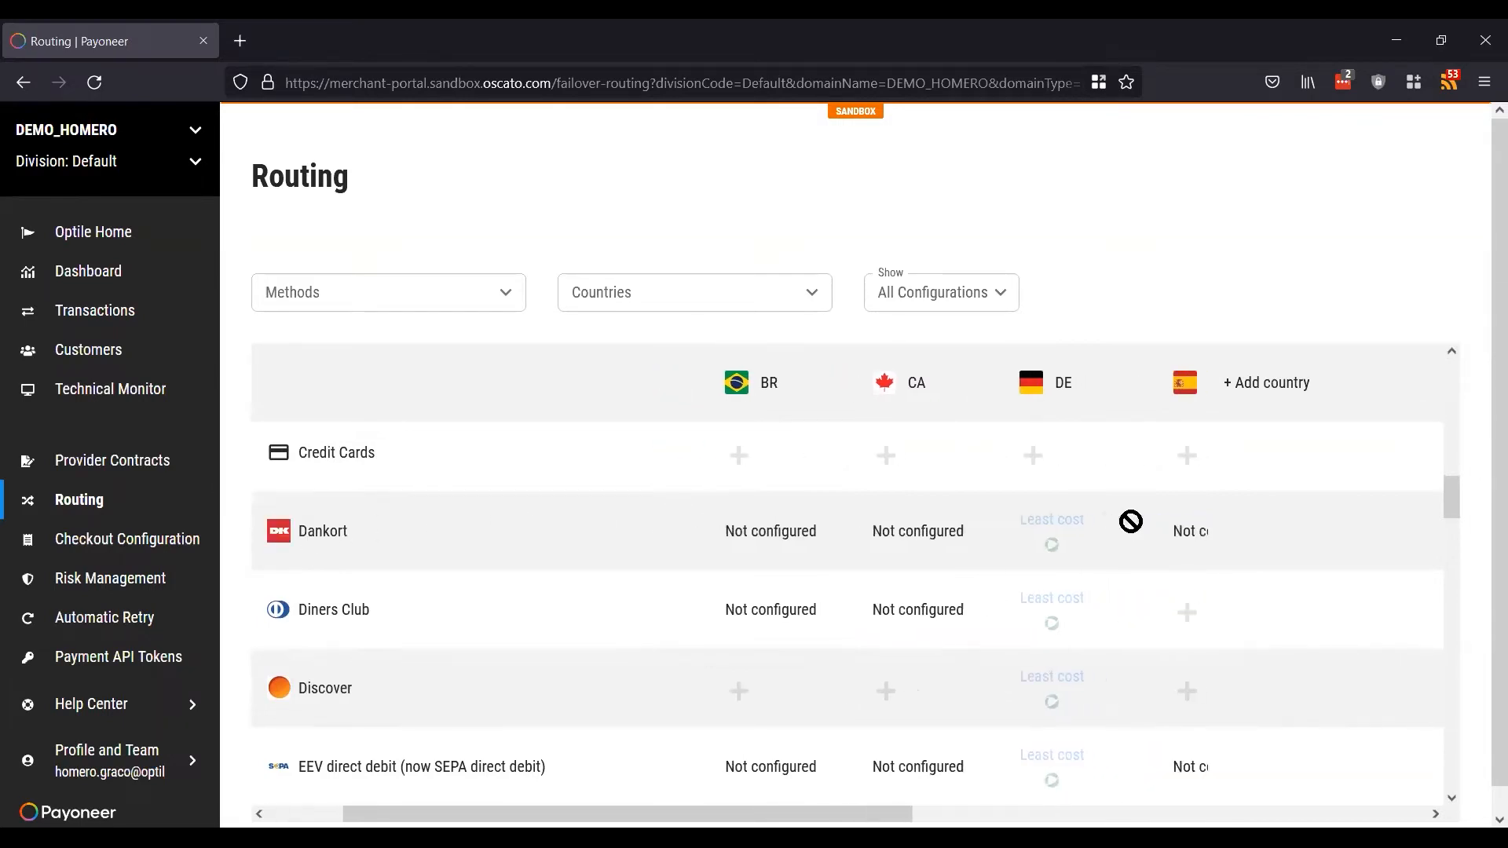
scroll(1078, 610, down, 1)
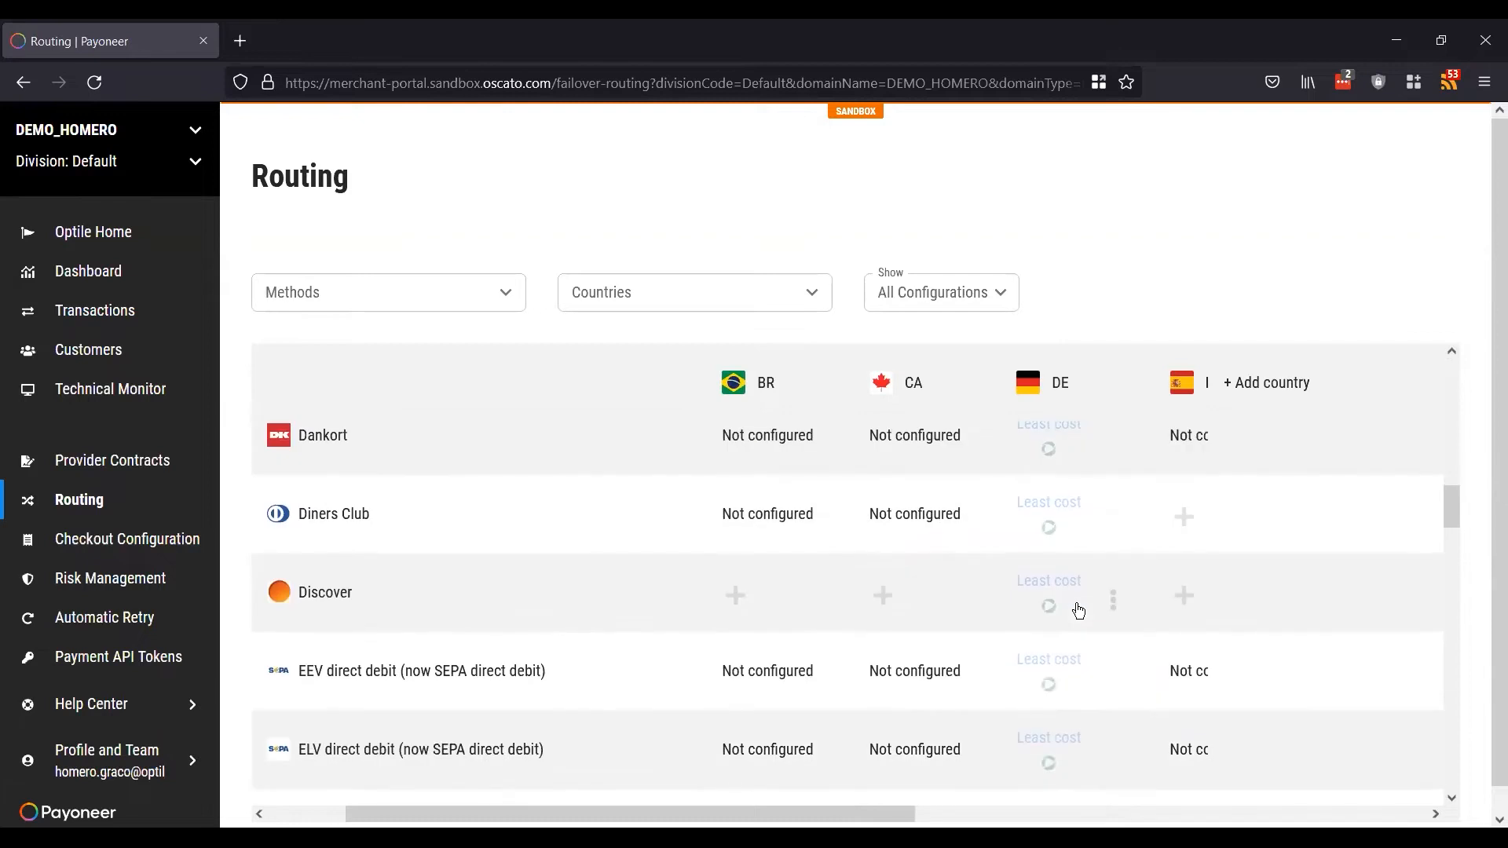
scroll(1078, 610, down, 4)
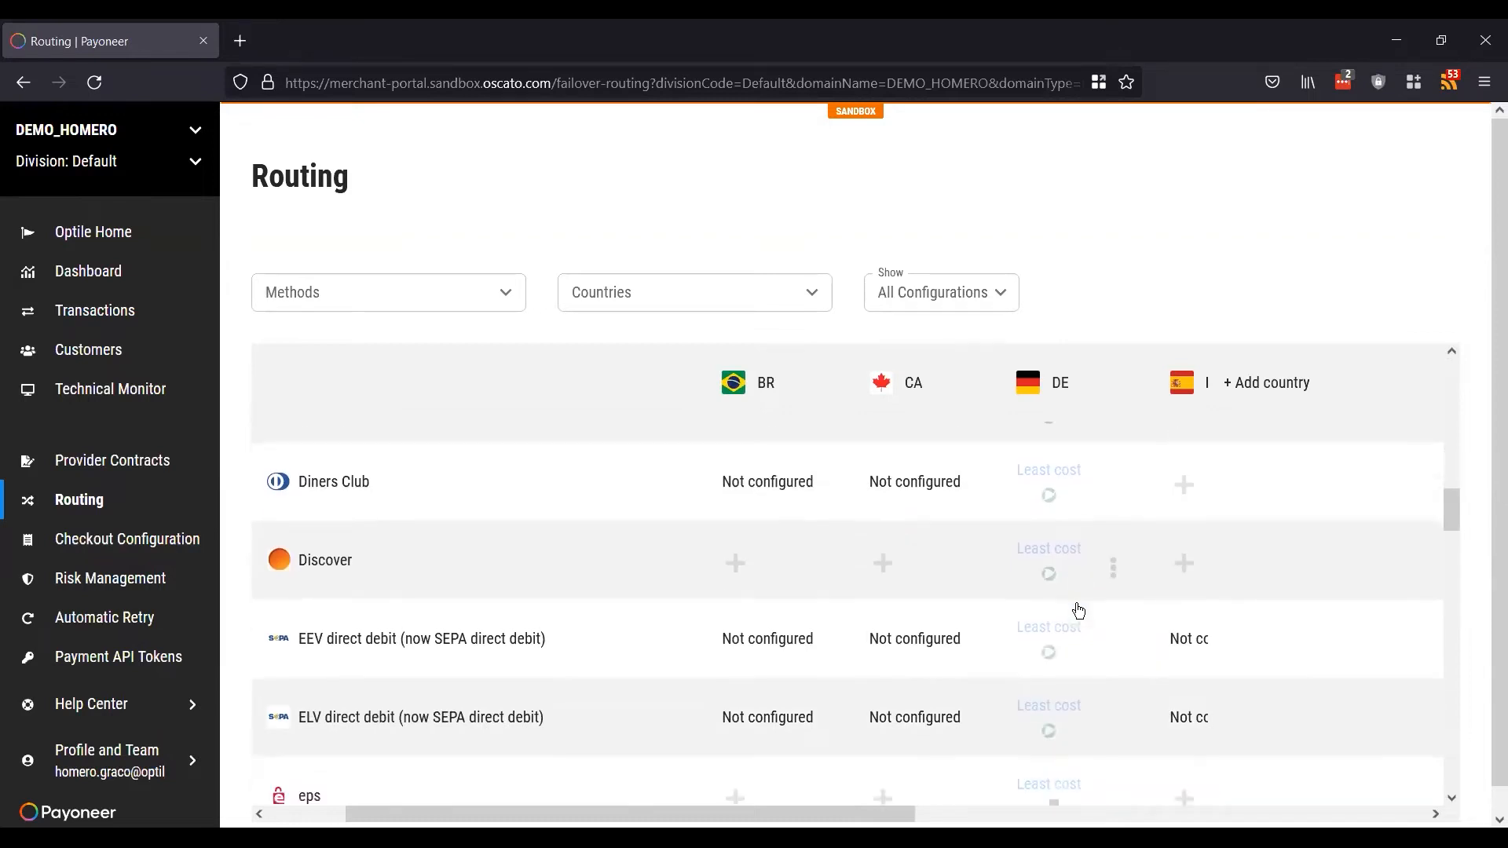
scroll(1078, 611, down, 2)
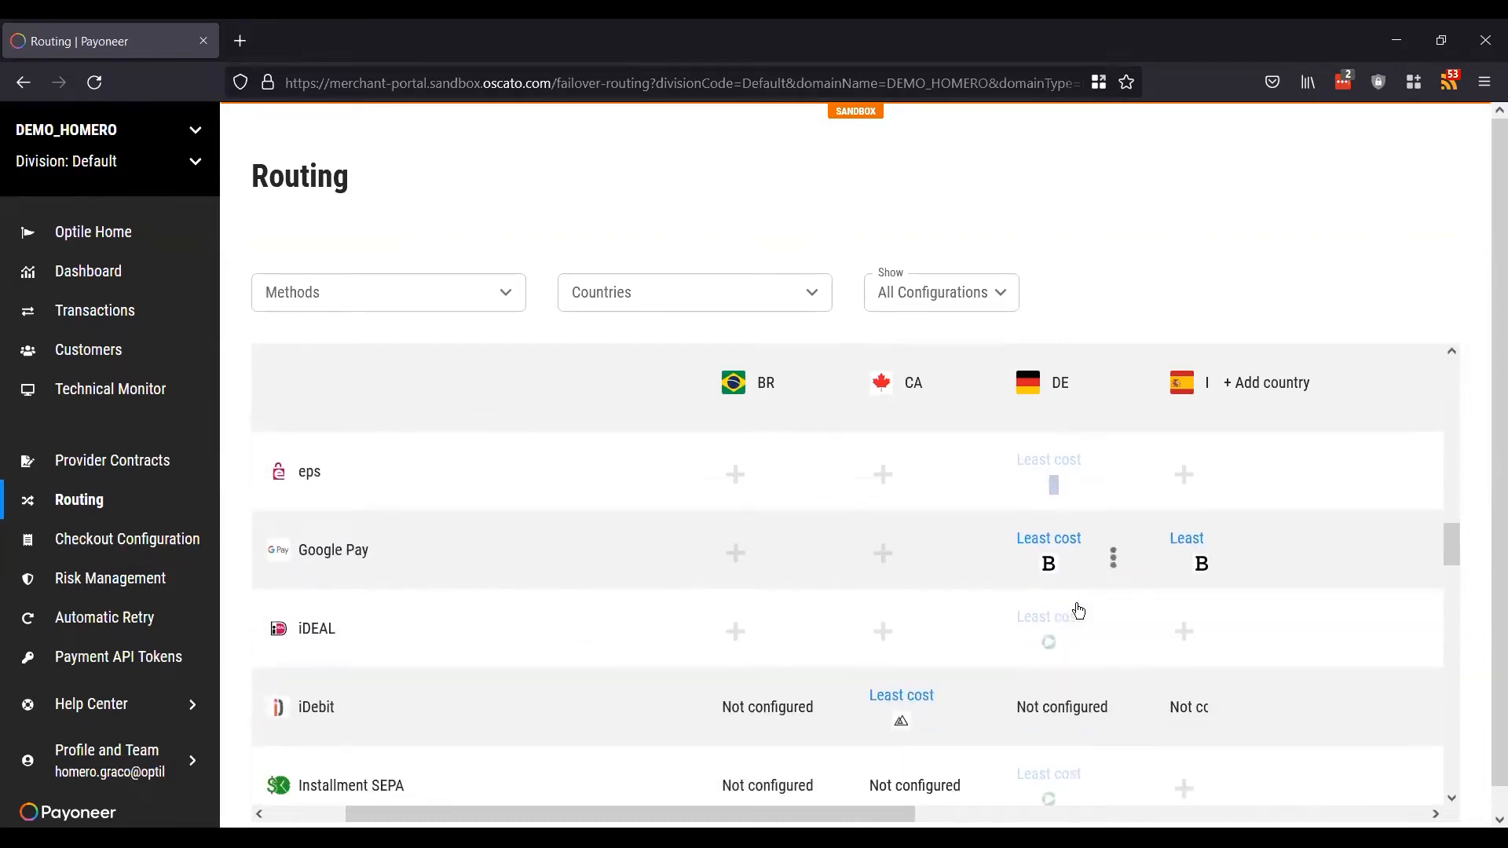
scroll(801, 581, down, 1)
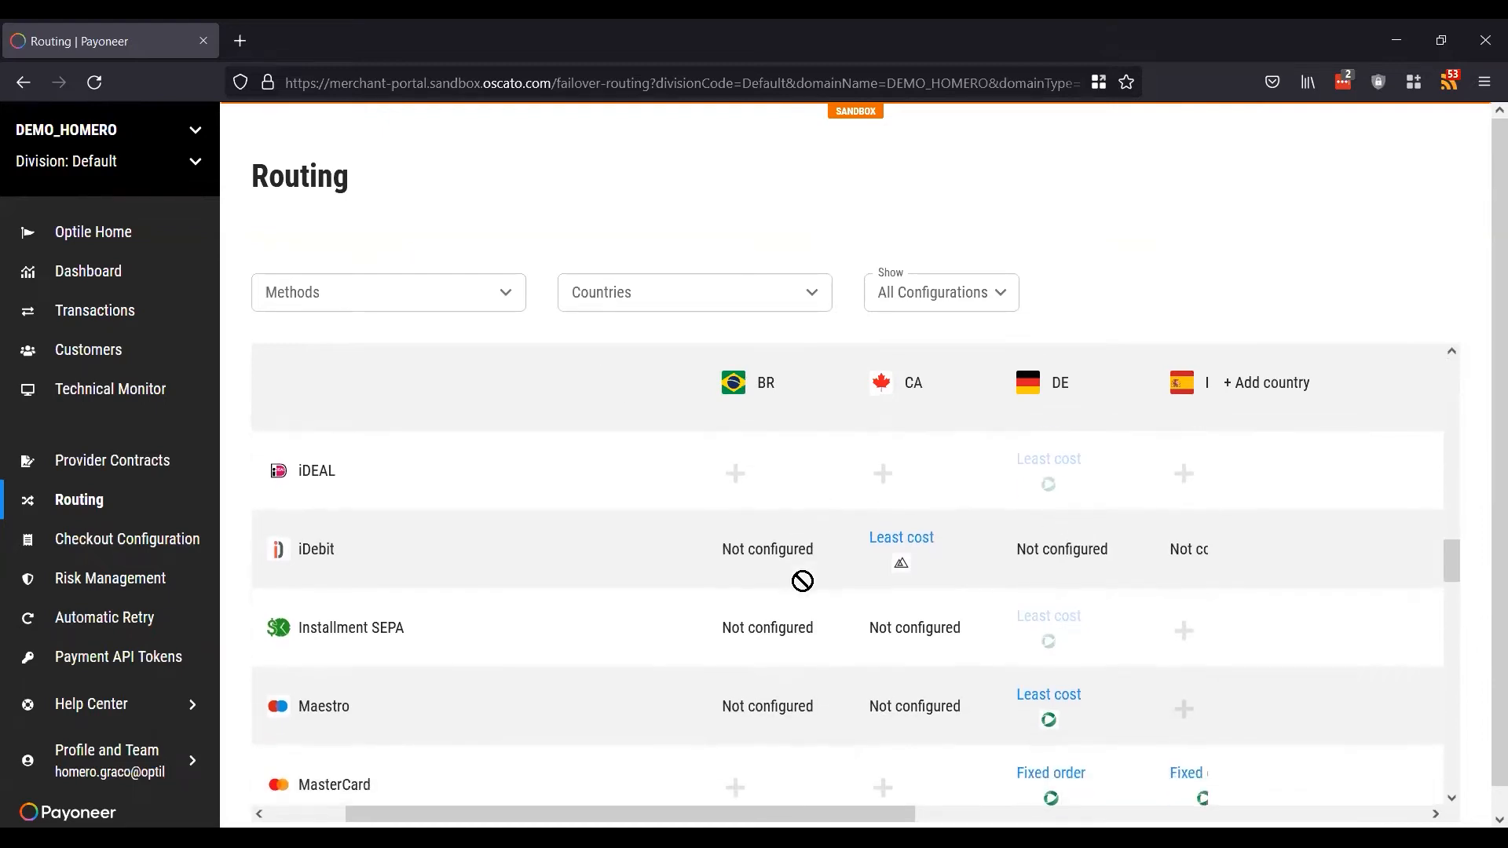
scroll(390, 575, down, 3)
scroll(389, 574, down, 7)
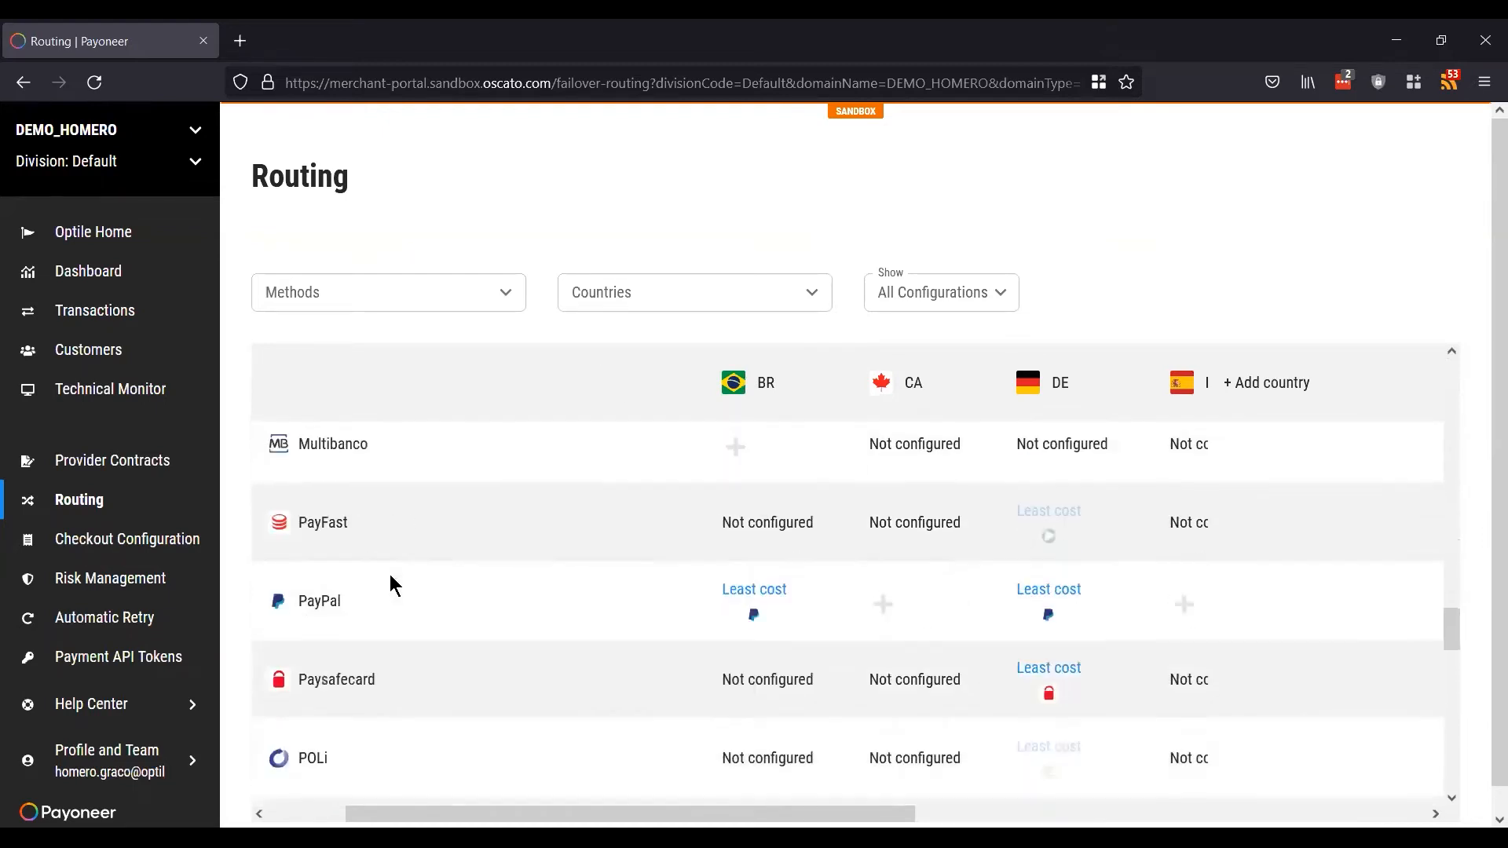
scroll(389, 573, up, 20)
scroll(390, 573, up, 4)
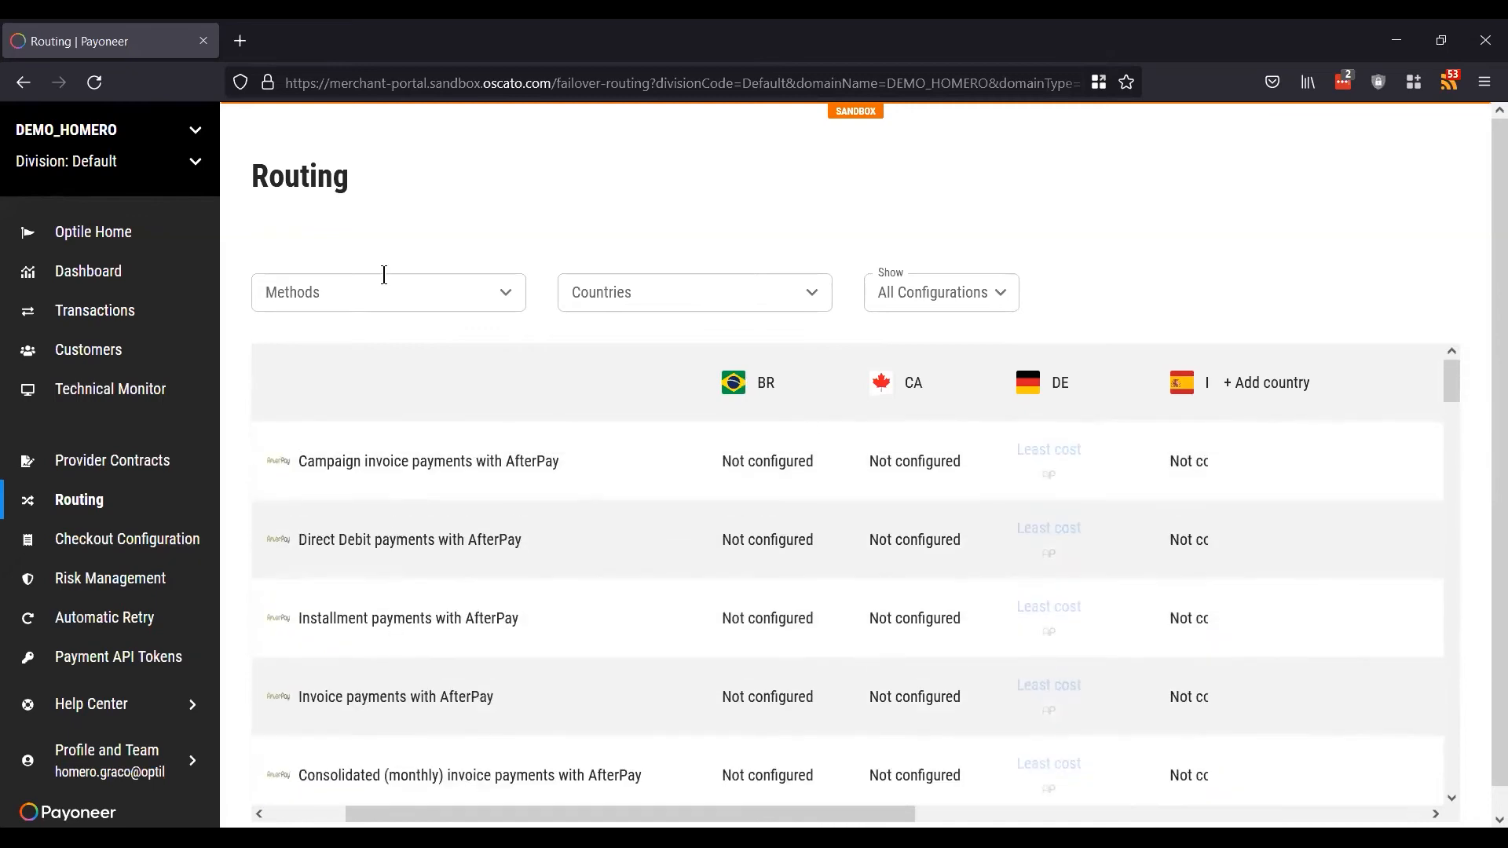
Step: Filter routing by the Methods search 'master' to MasterCard, leaving all countries shown
click(367, 288)
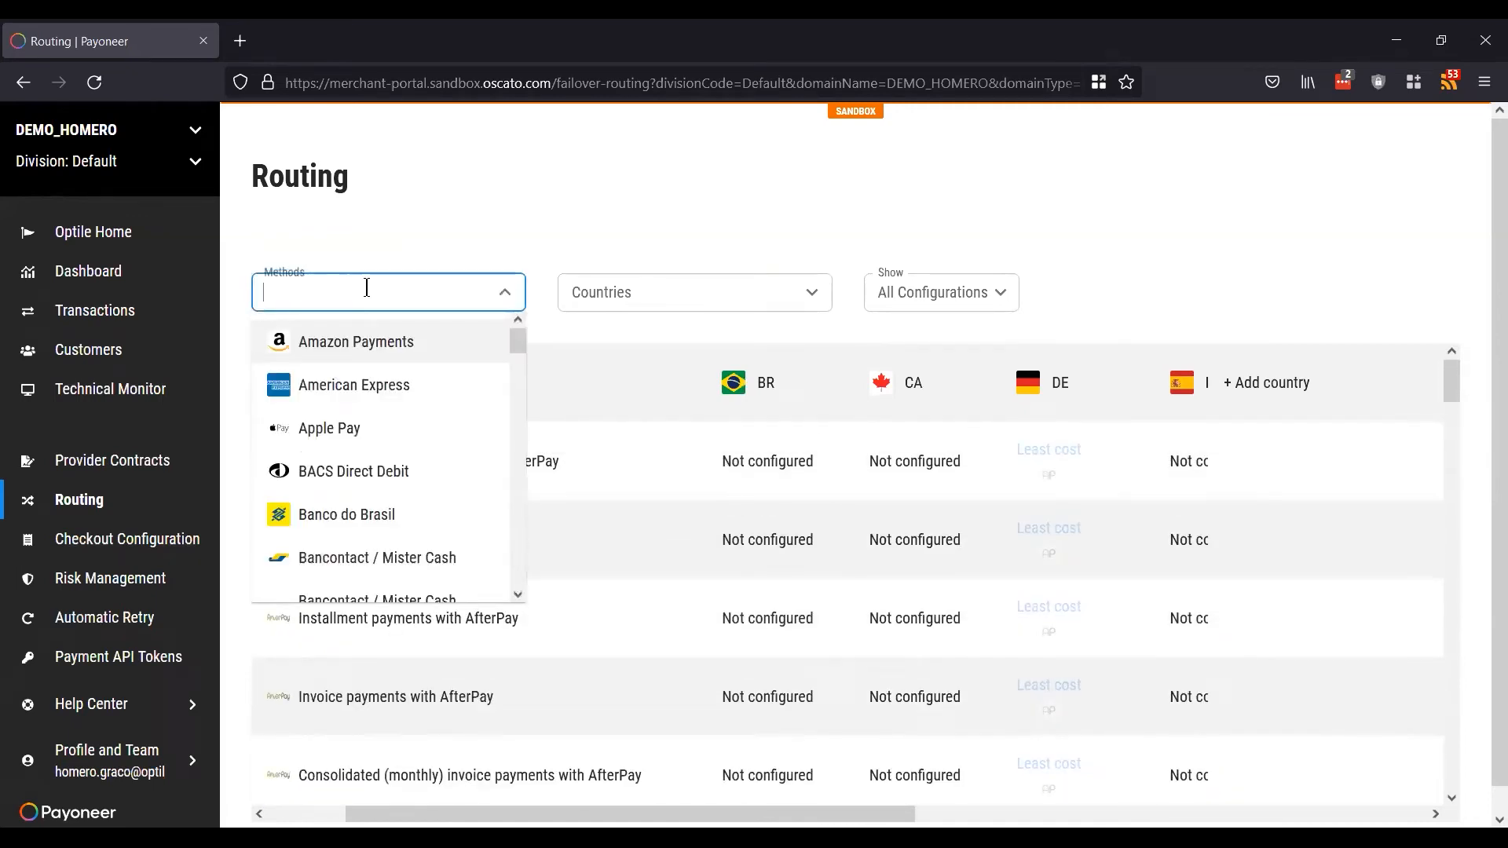
text(master)
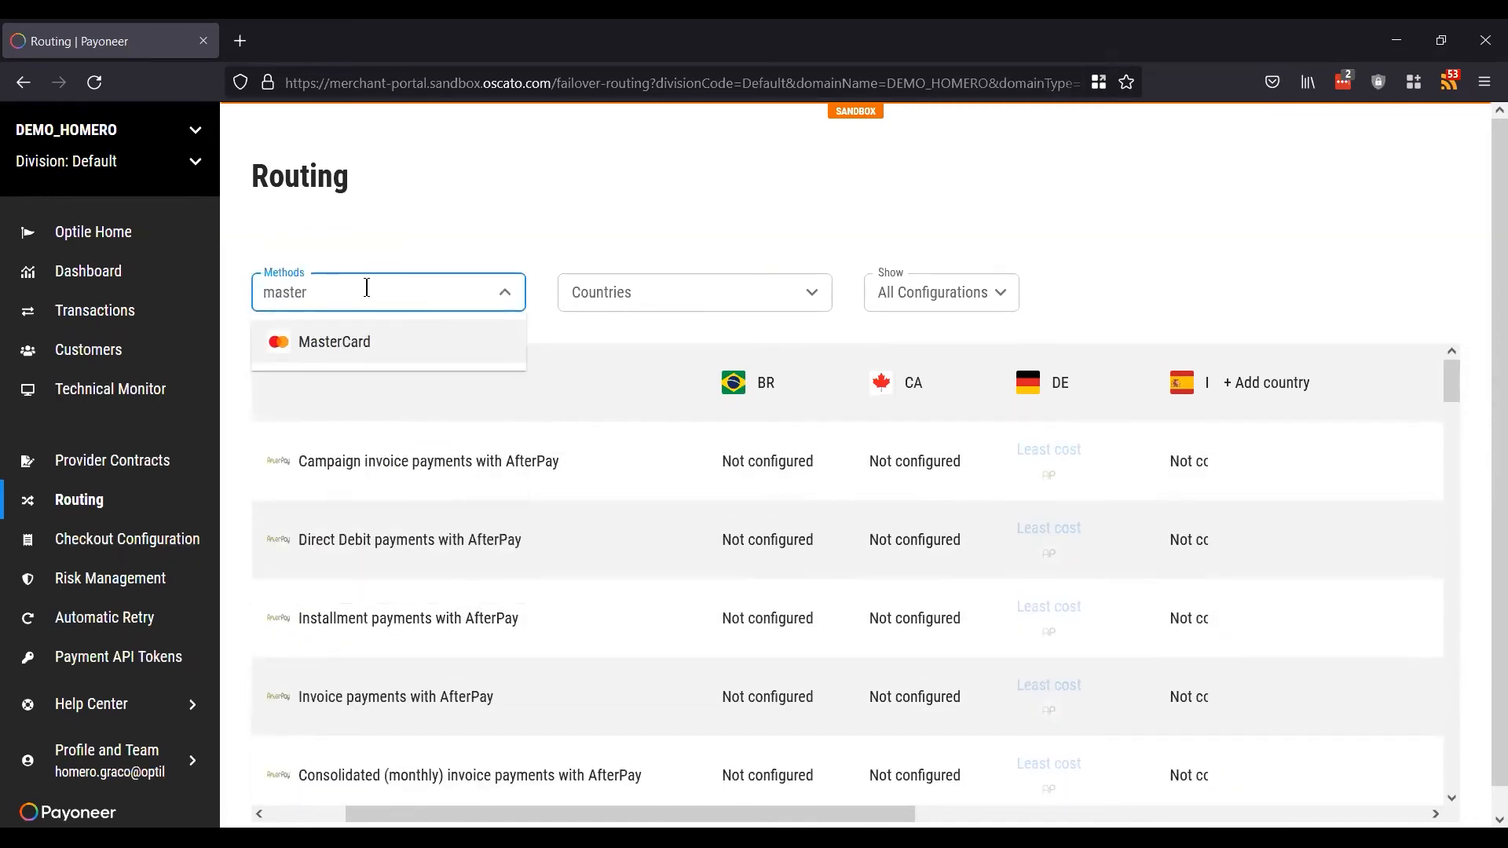
click(354, 343)
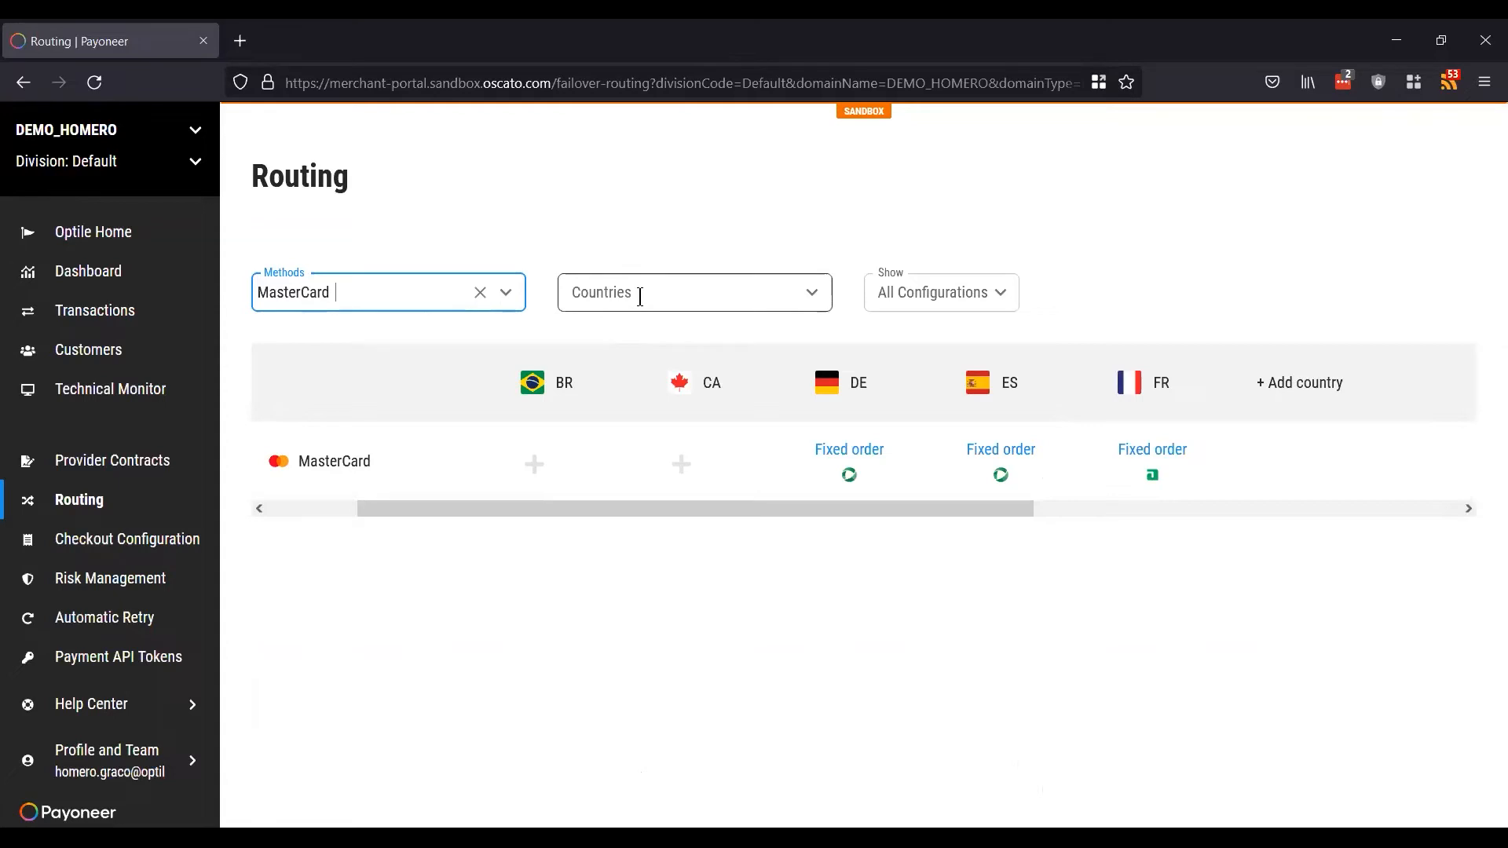
click(683, 289)
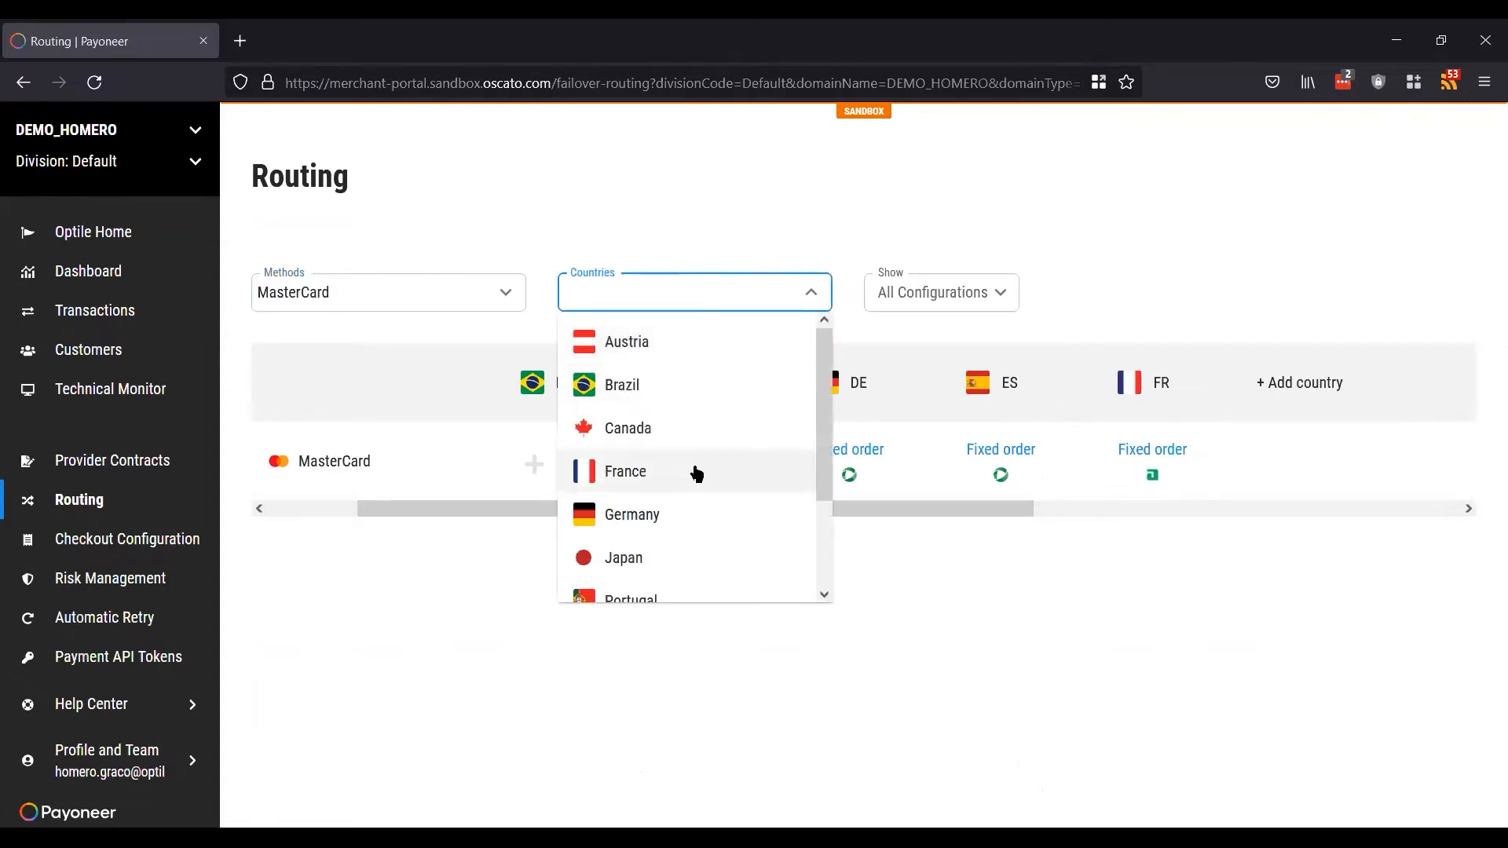
click(695, 218)
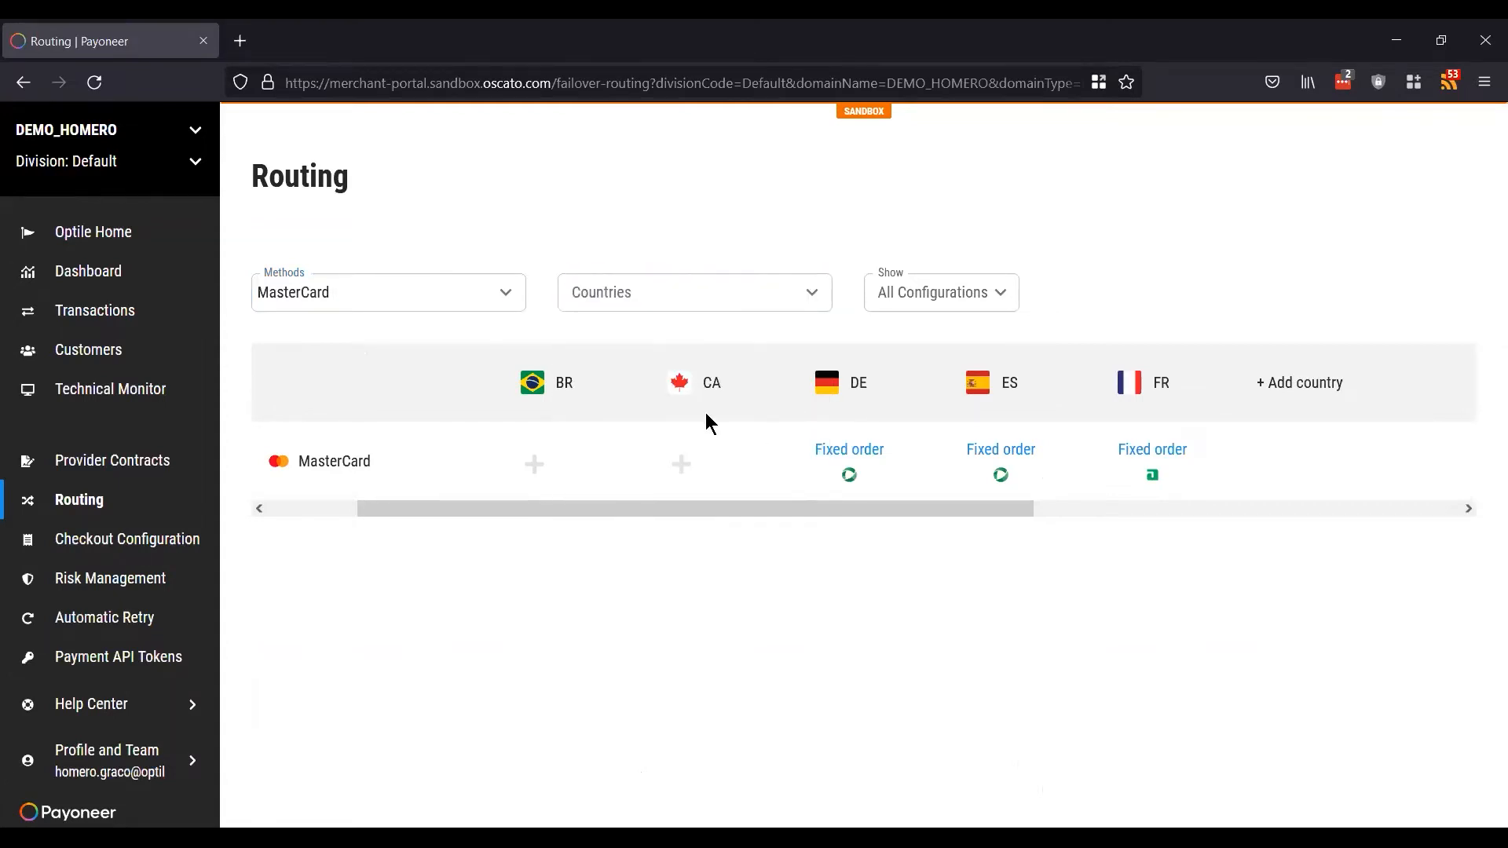
scroll(901, 454, right, 3)
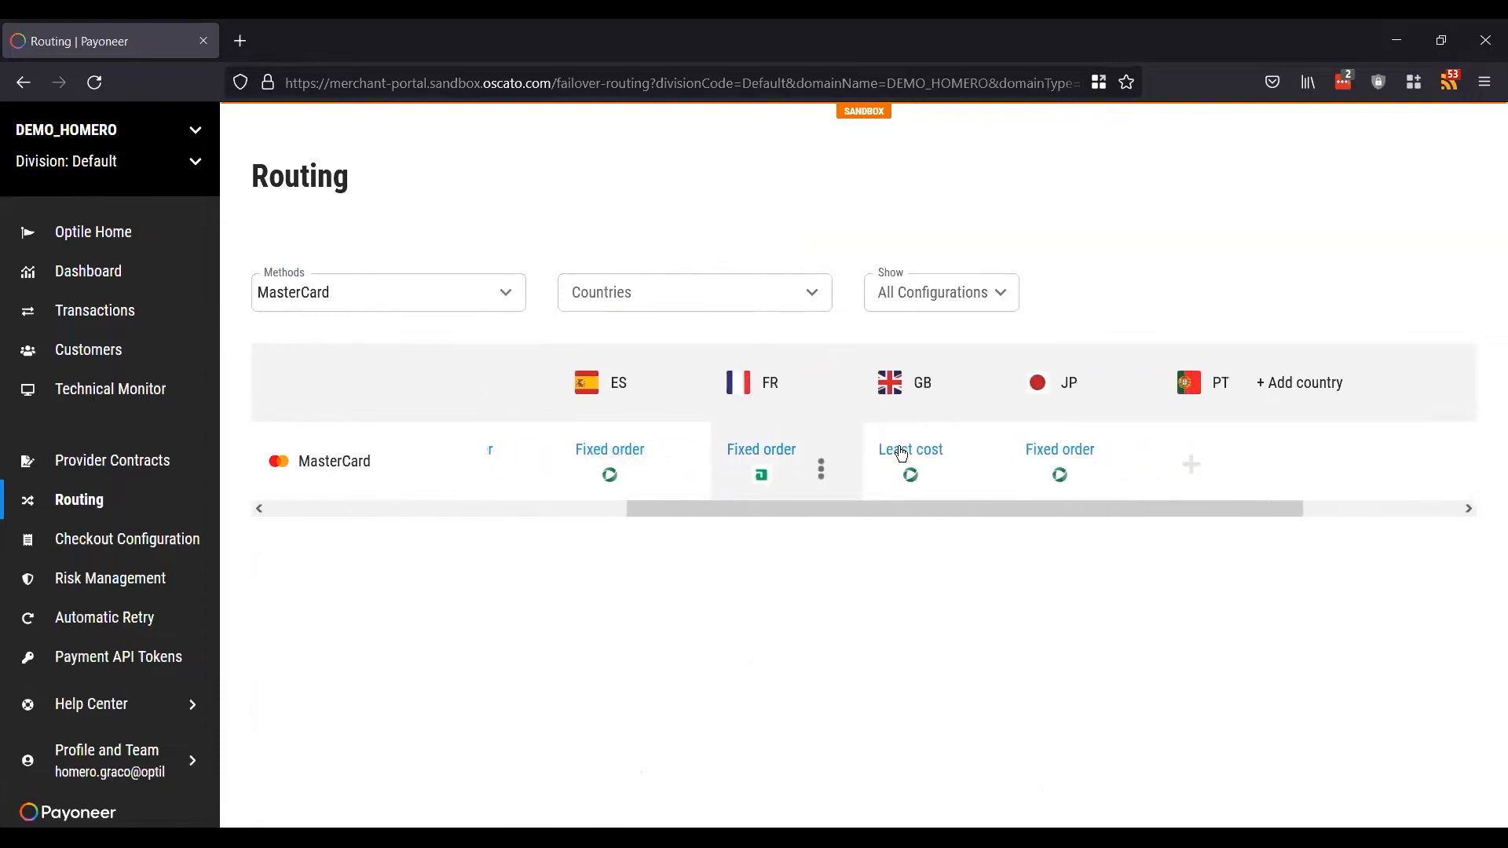
scroll(901, 454, right, 1)
scroll(900, 454, left, 5)
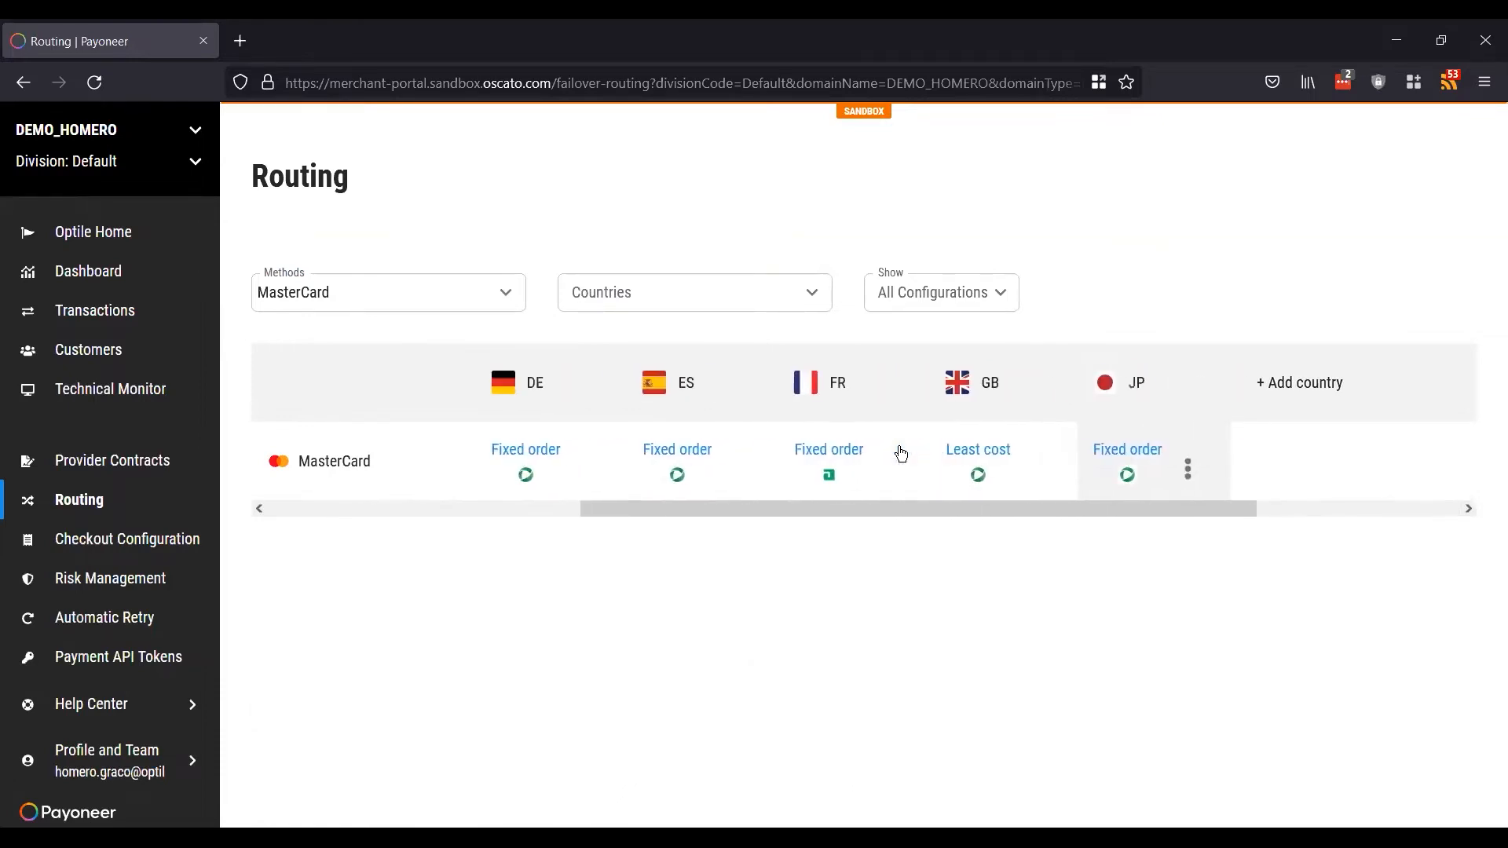
scroll(900, 454, right, 2)
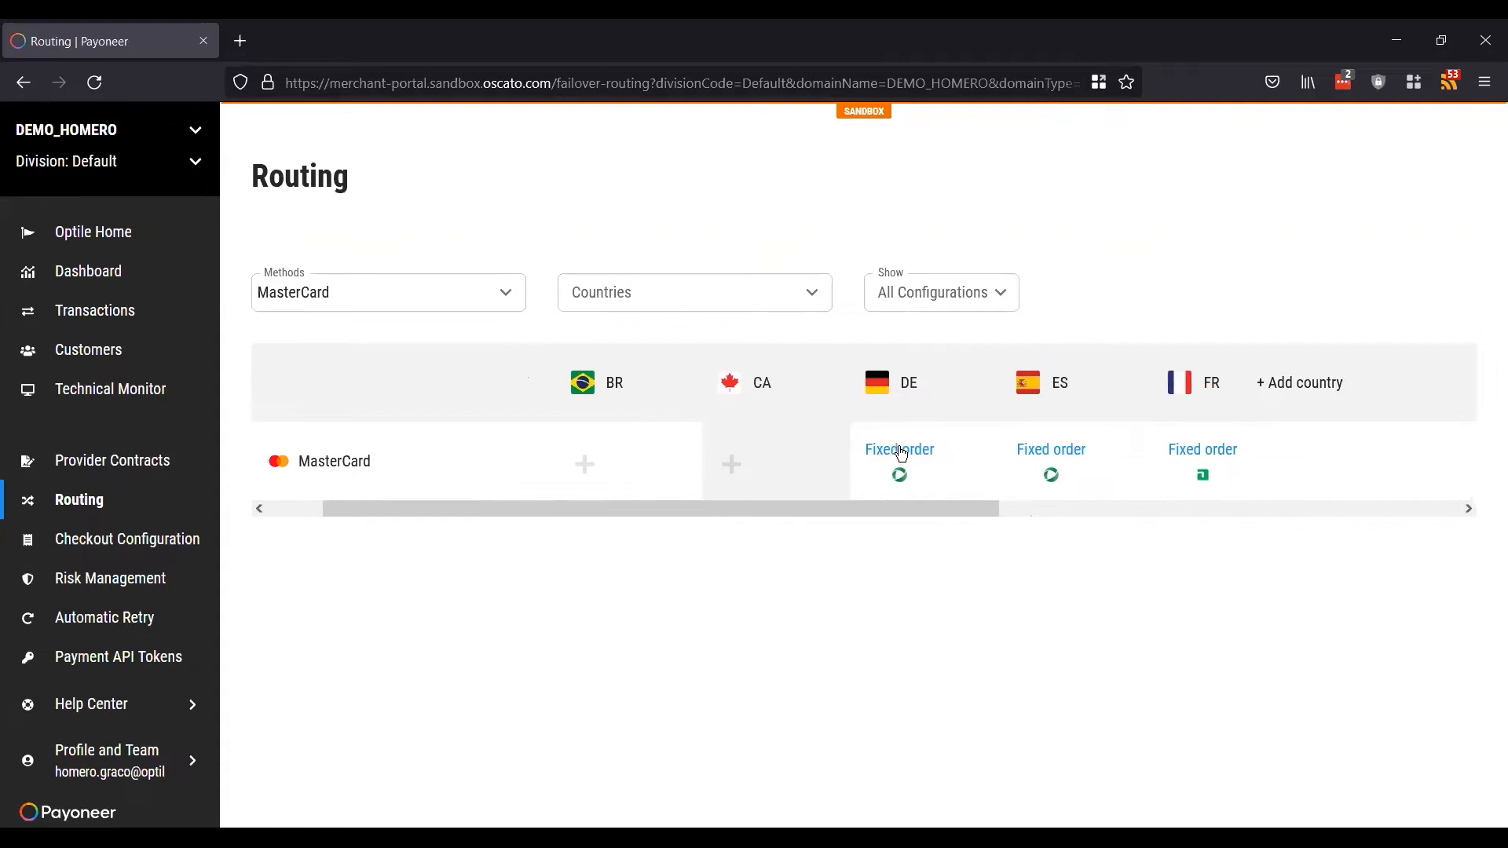
mouse_move(744, 468)
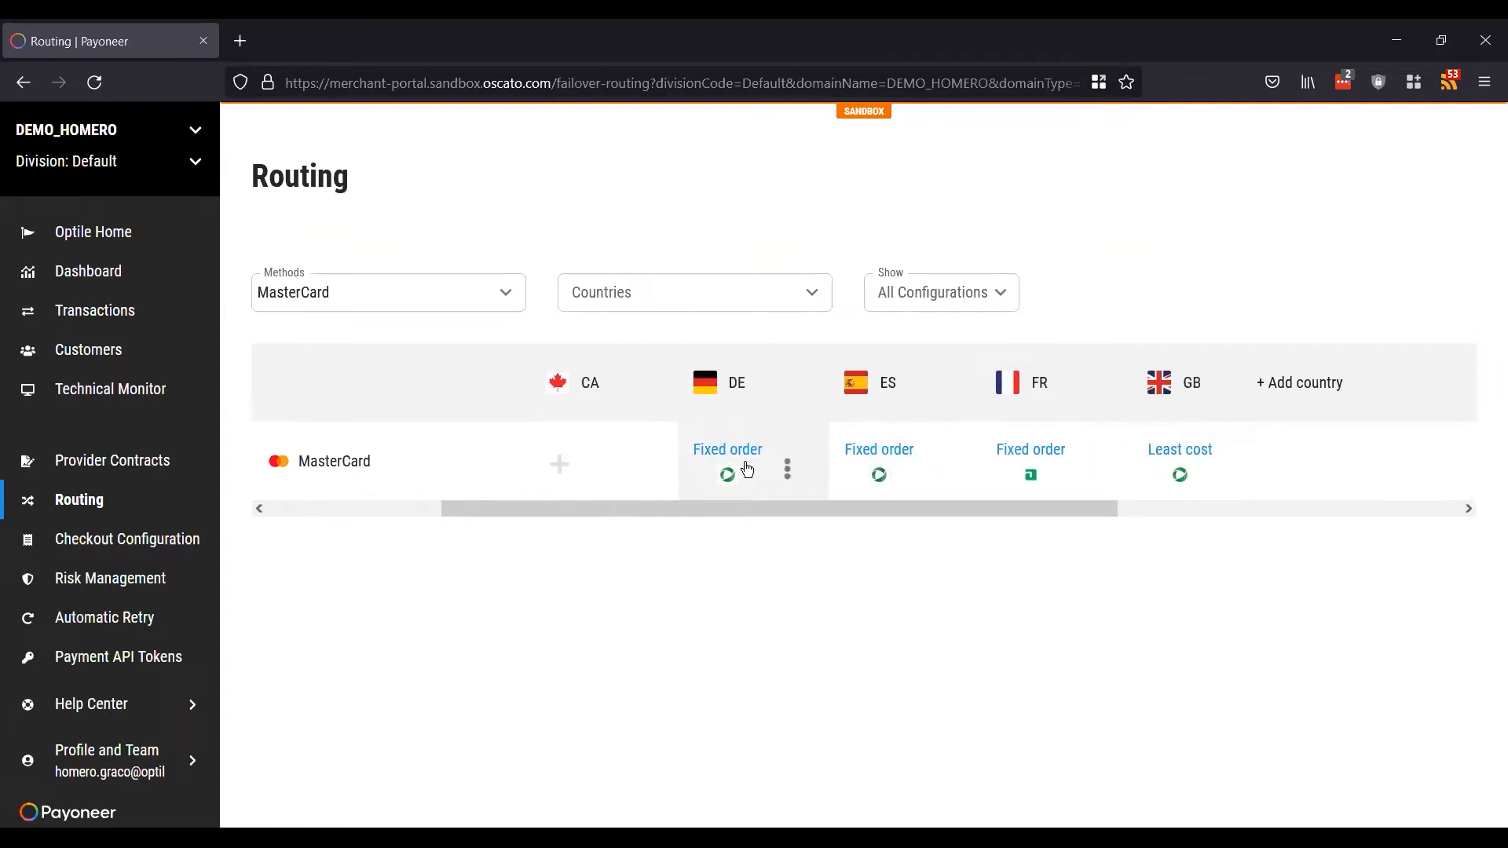
Step: Open the MasterCard DE routing rule and switch on ADYEN, CHECKOUTCOM, EMERCHANTPAY and HEIDELPAY
click(745, 467)
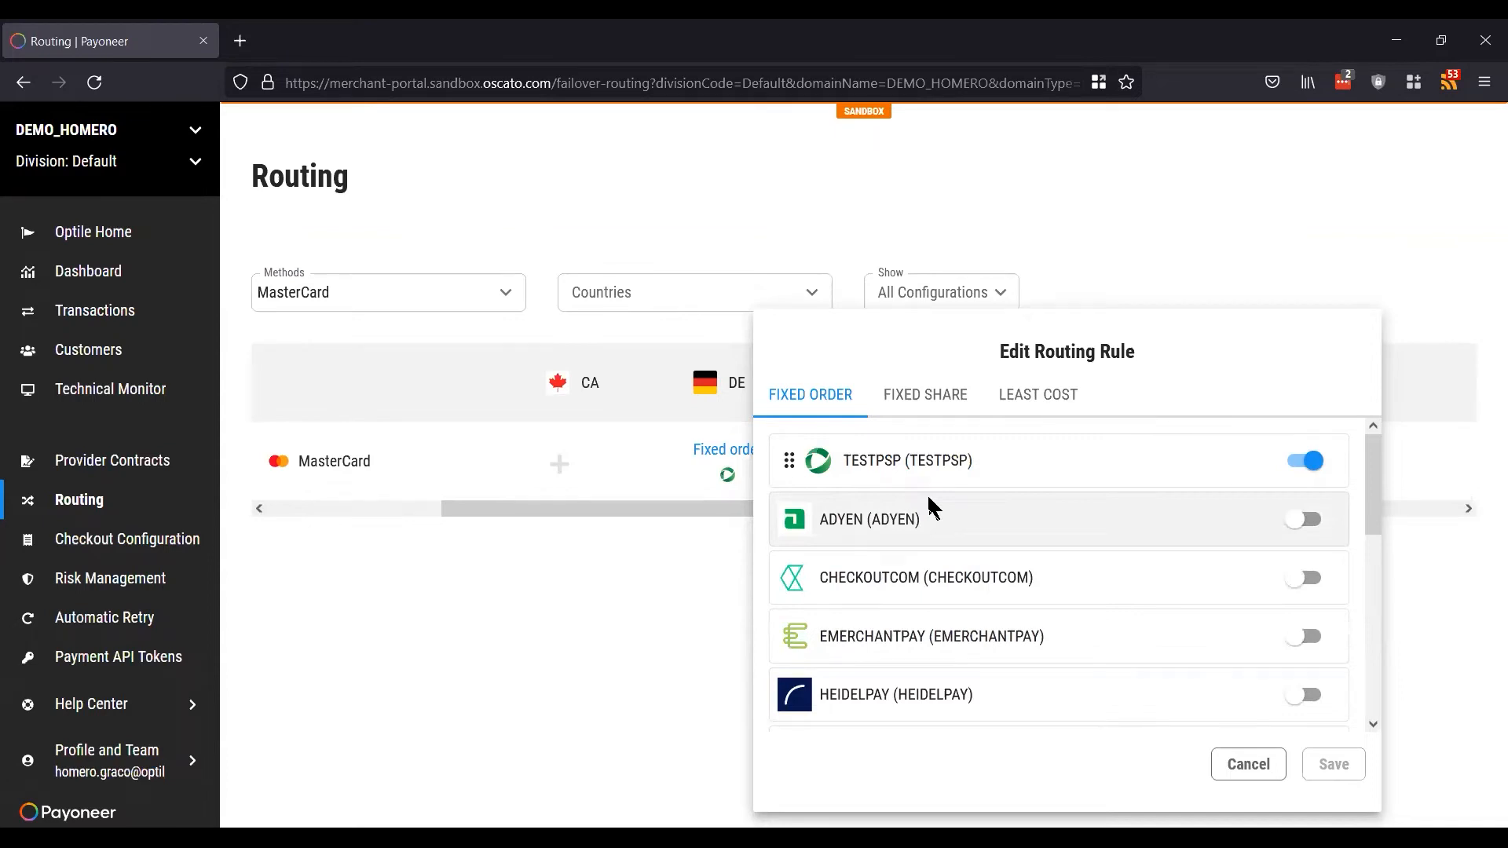
click(1307, 523)
click(1306, 578)
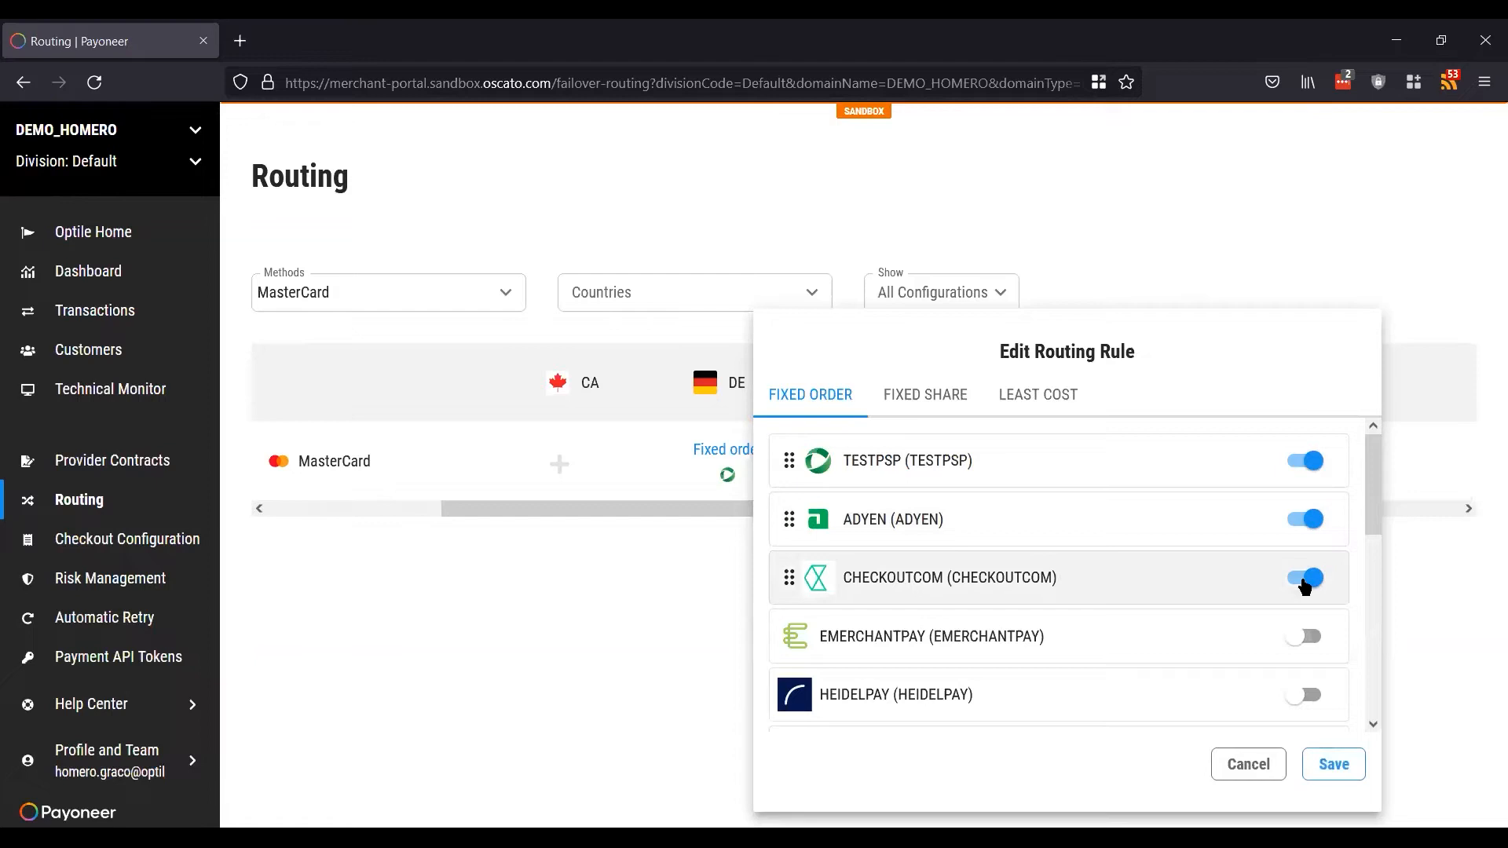
click(1307, 637)
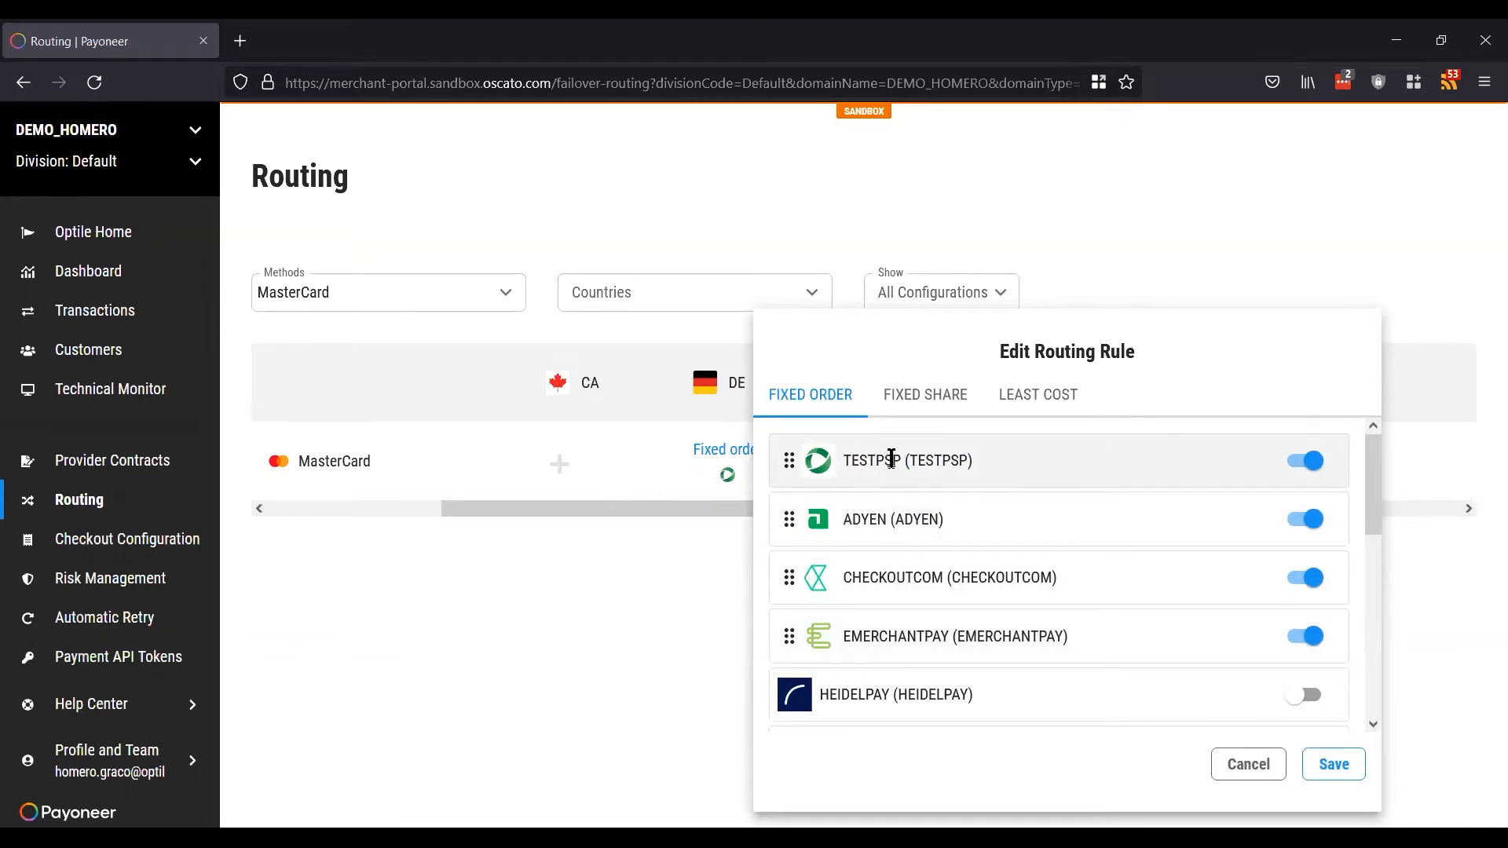
drag(880, 459, 990, 459)
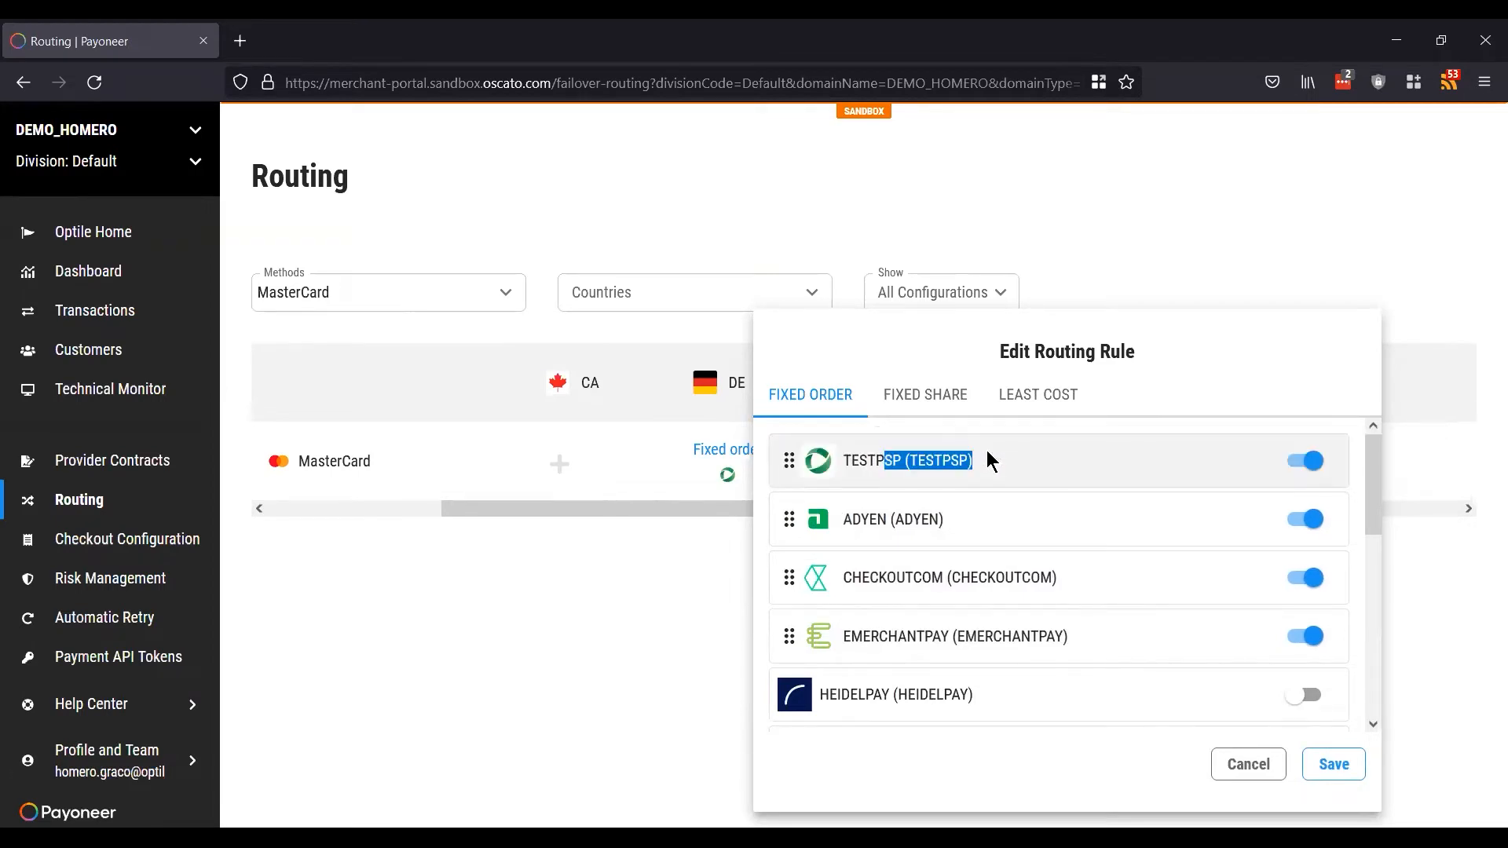
click(937, 460)
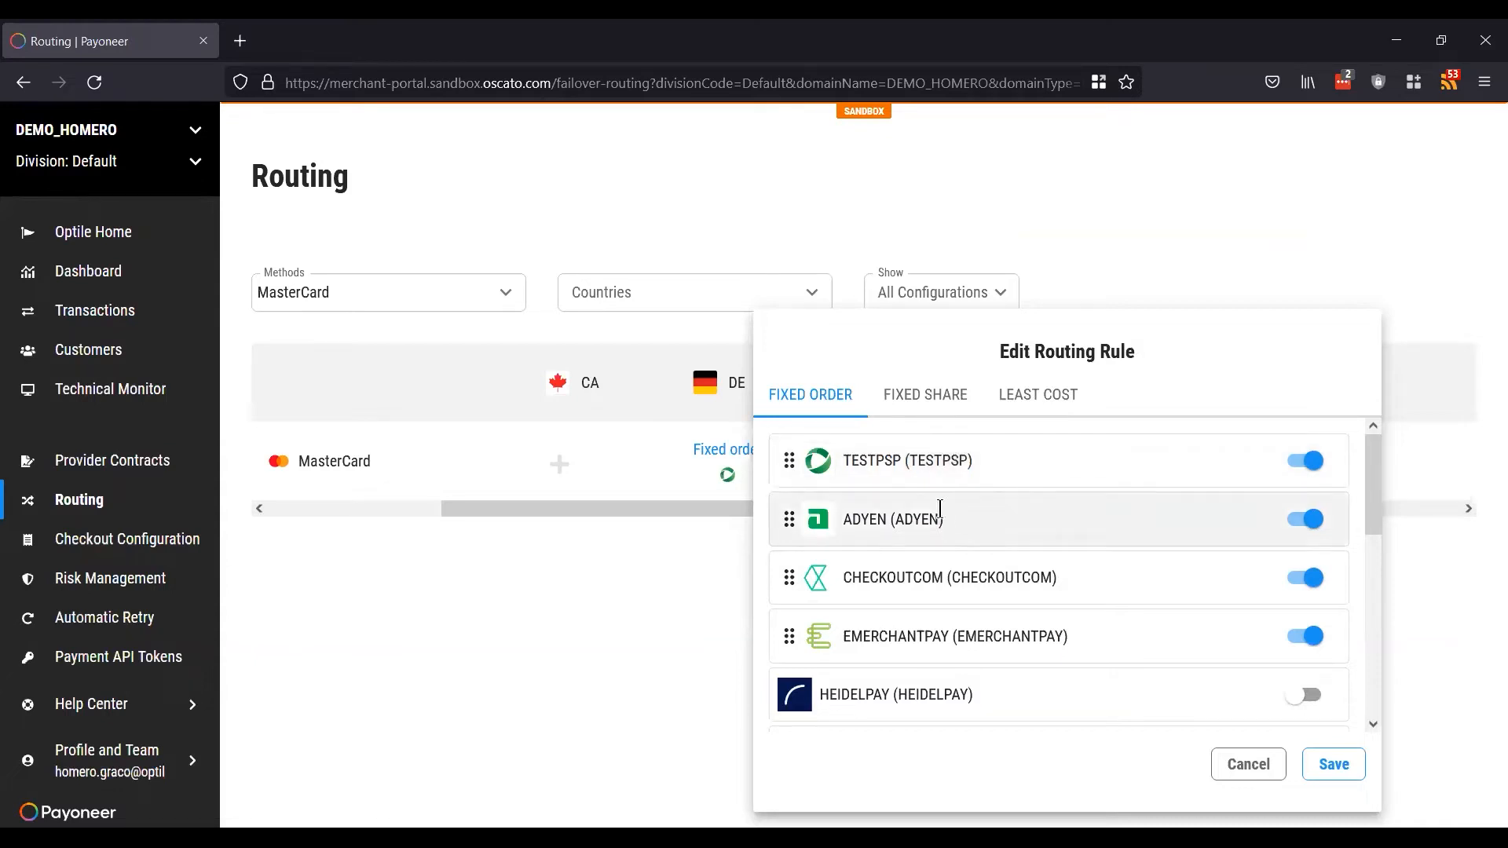
click(1304, 699)
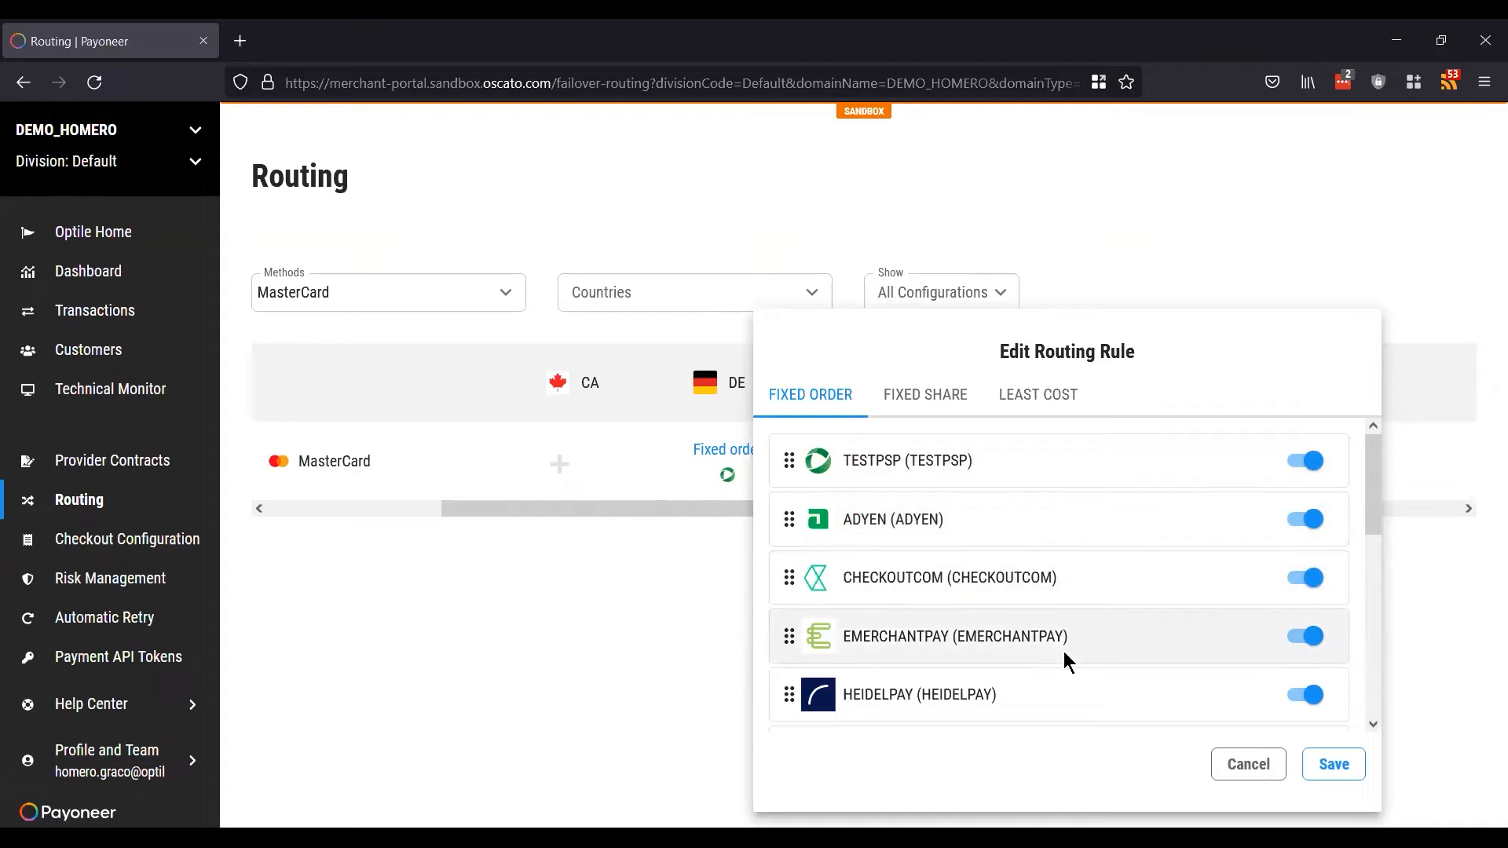
Step: Disable HEIDELPAY and EMERCHANTPAY, then order the rows ADYEN, TESTPSP, CHECKOUTCOM
scroll(1166, 644, down, 6)
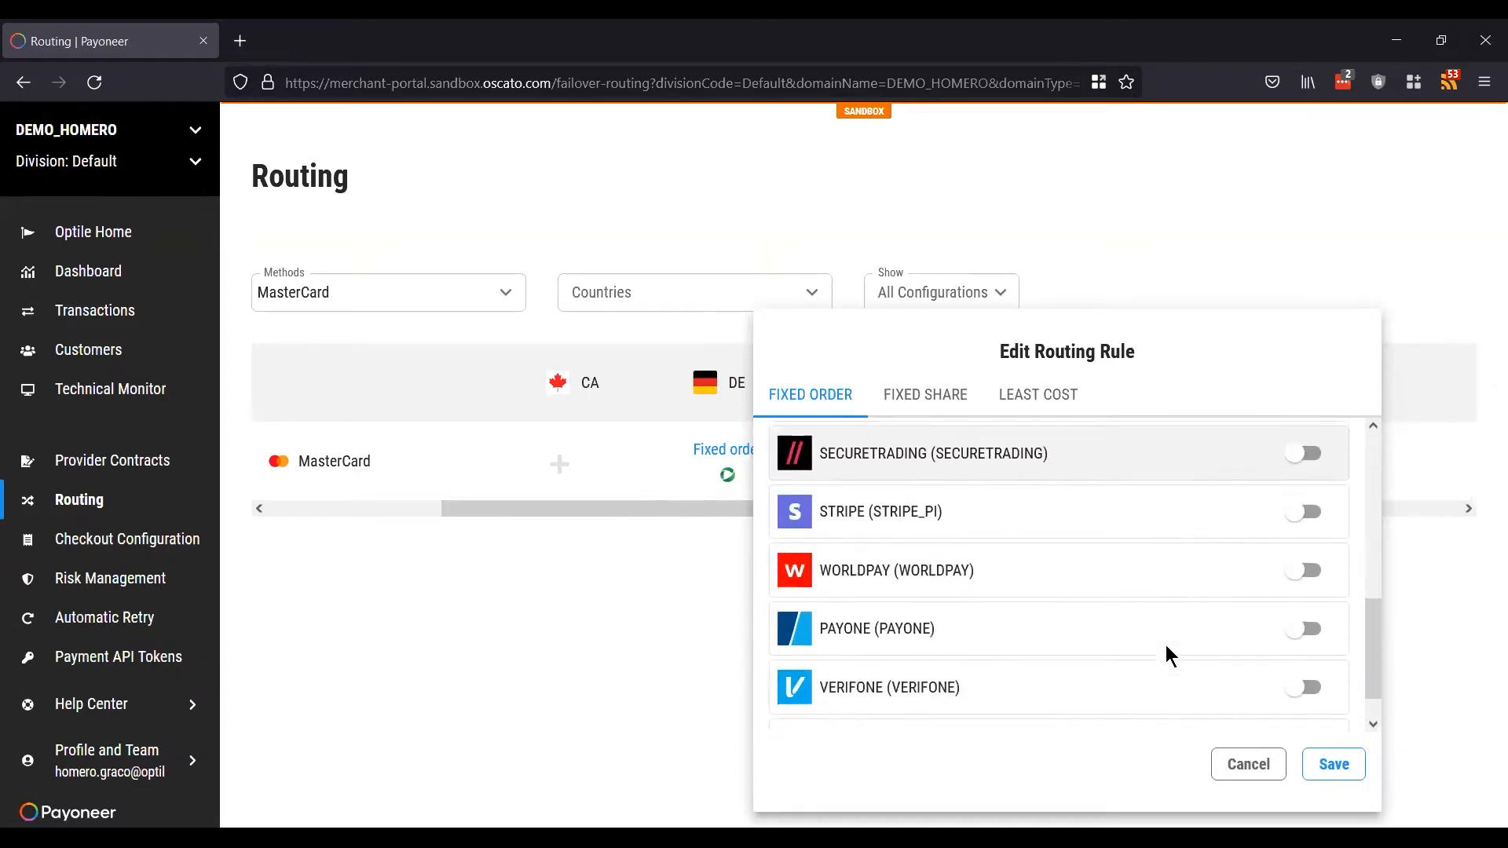
scroll(1166, 644, up, 6)
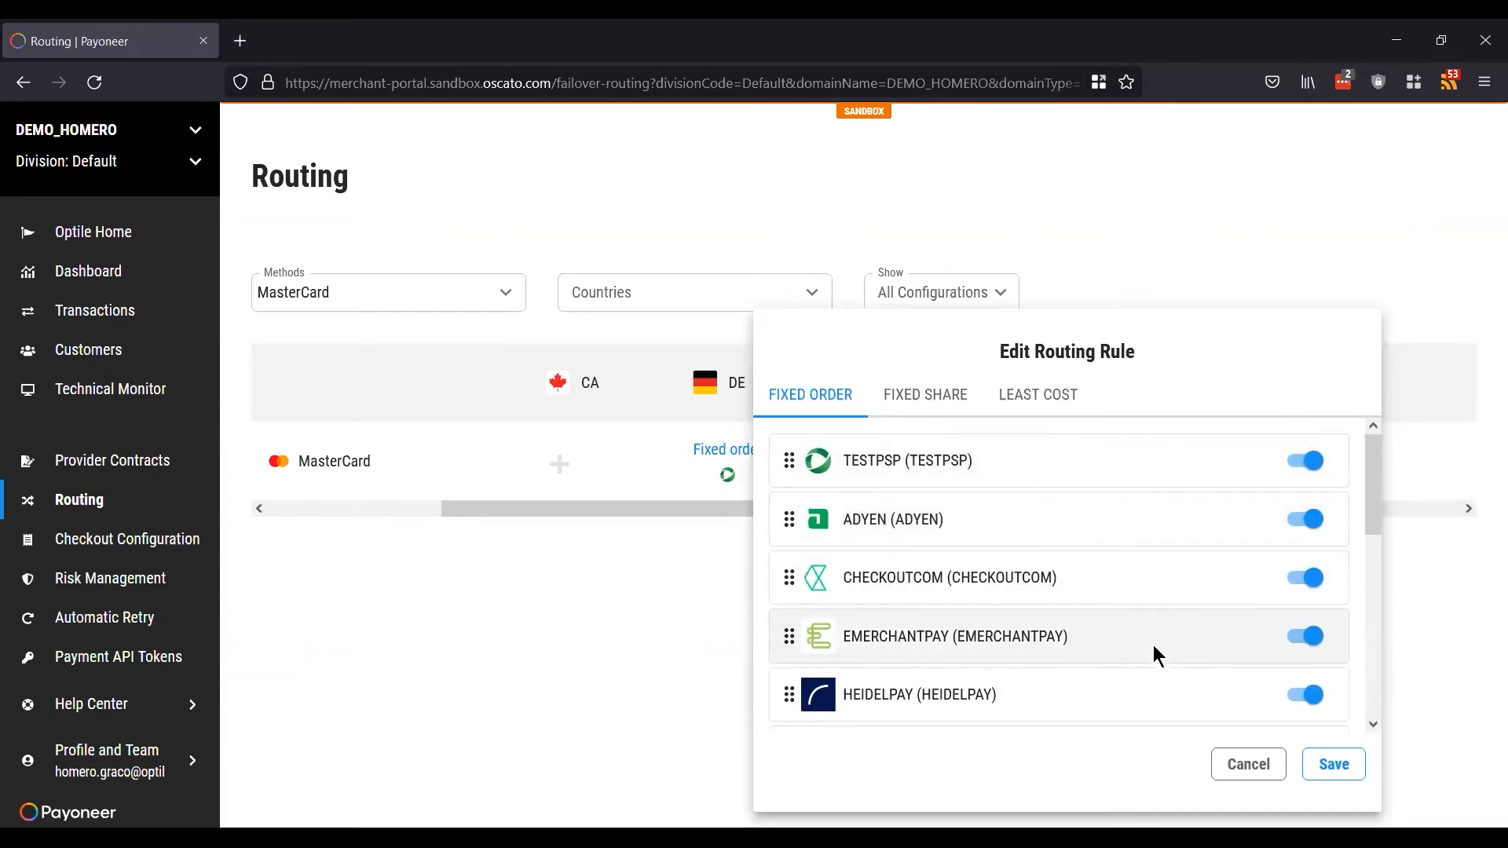
click(1313, 697)
click(1305, 640)
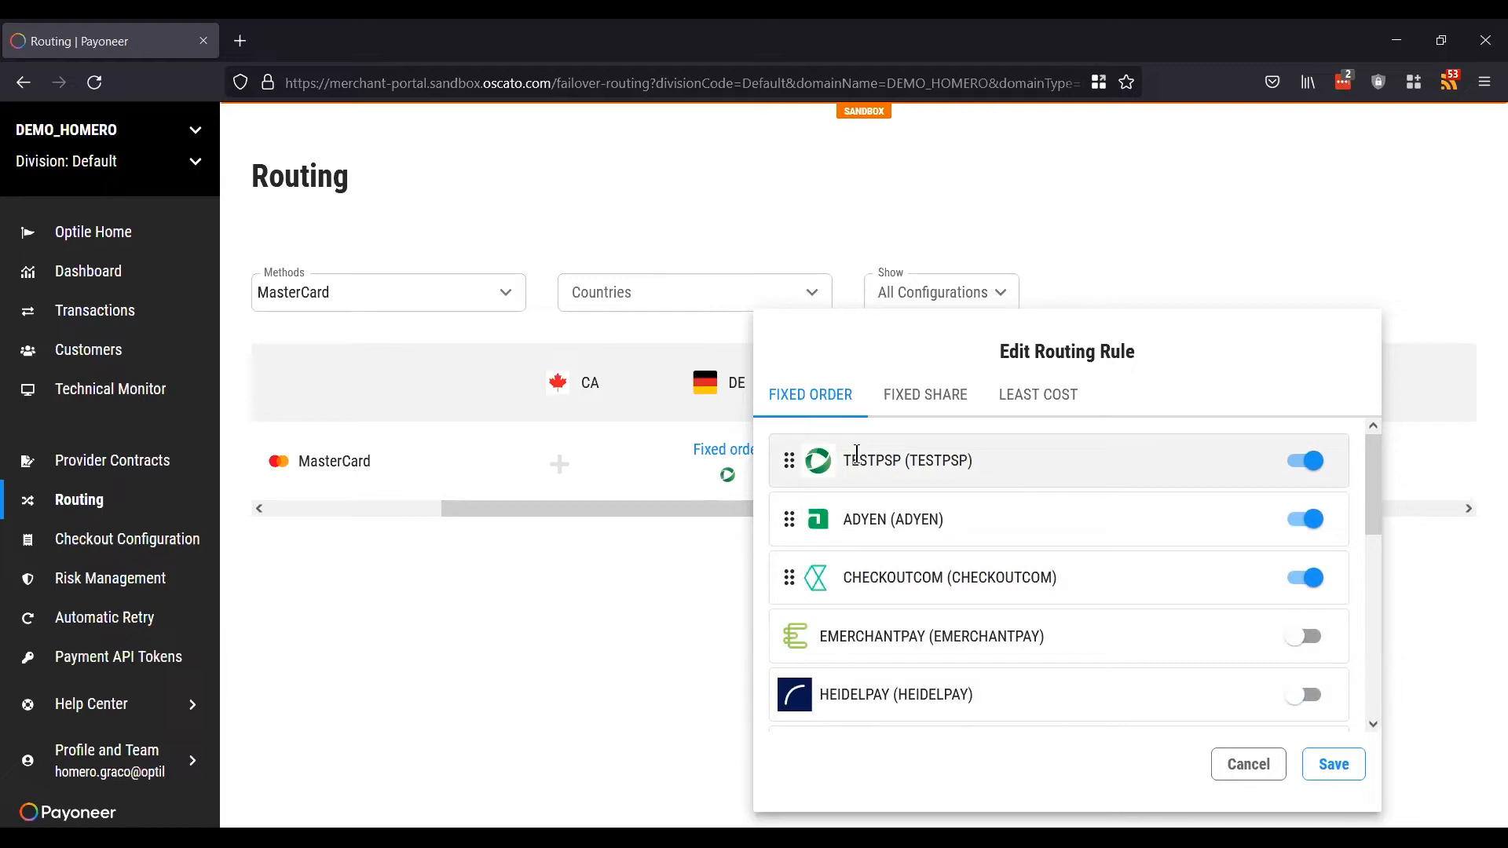
drag(785, 463, 783, 587)
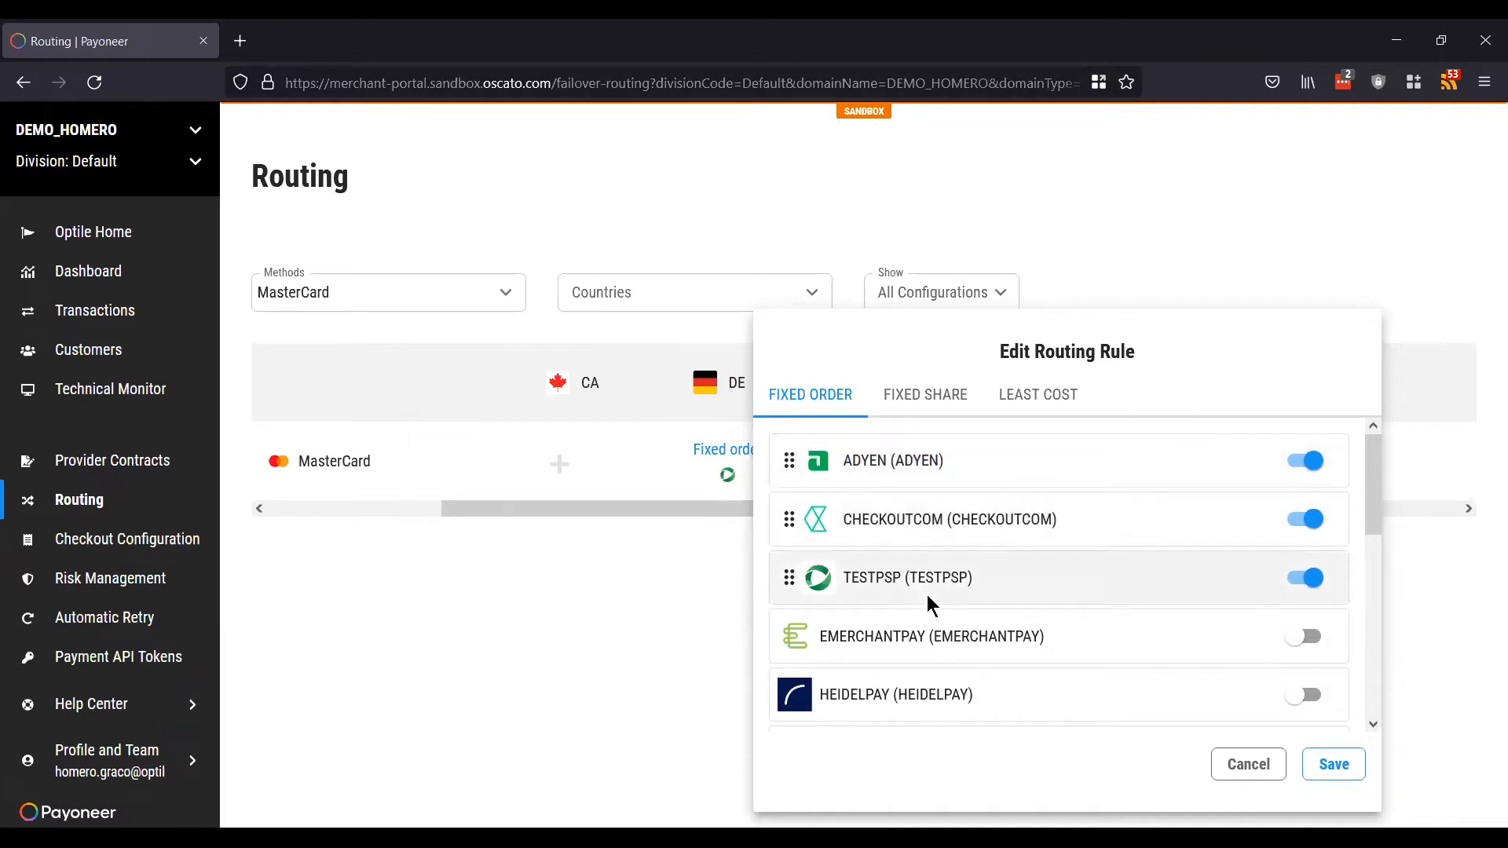
drag(788, 519, 809, 575)
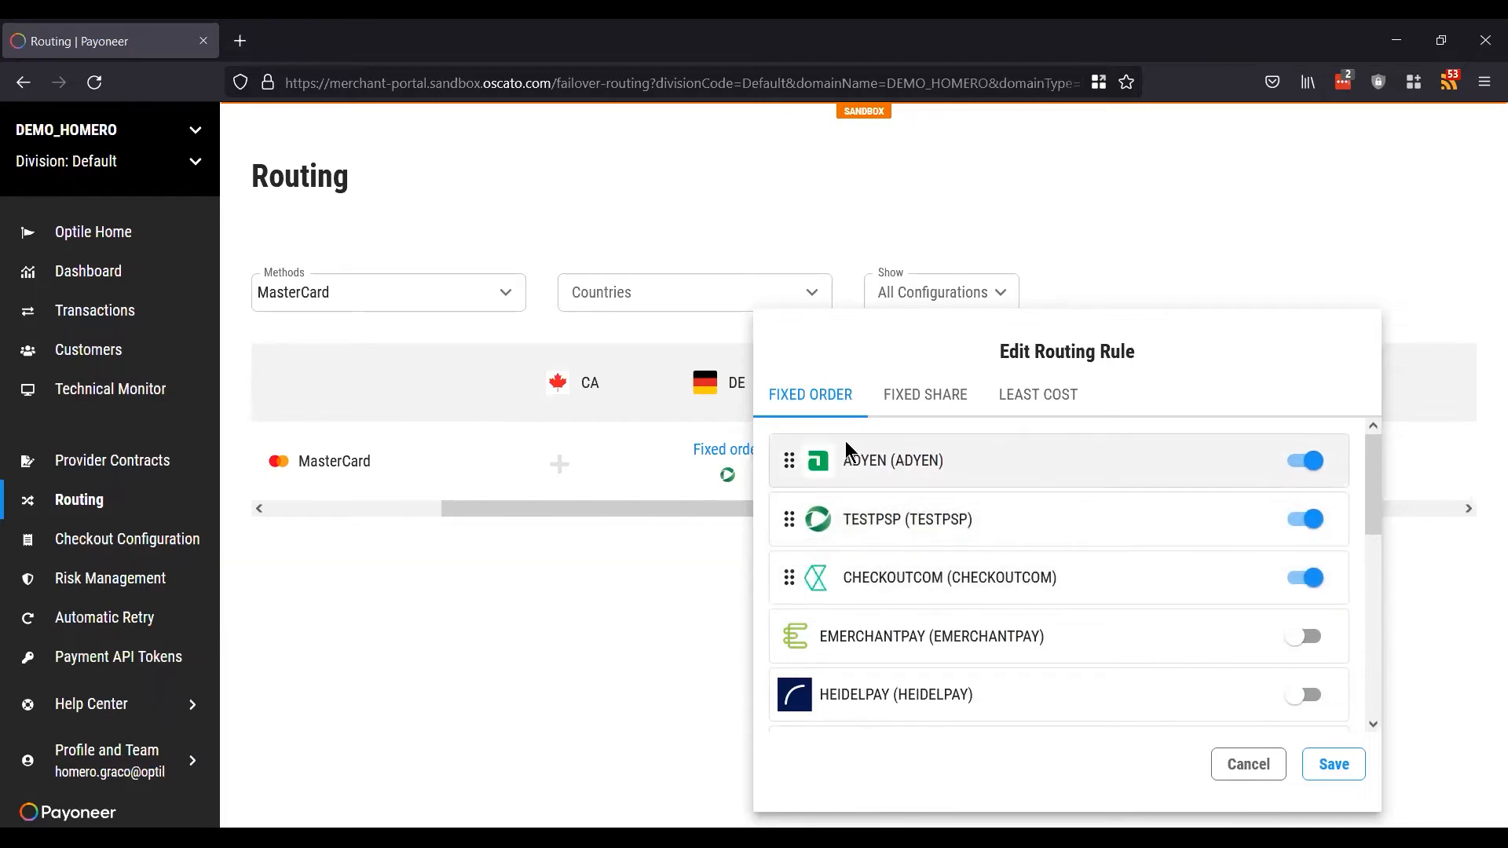
Step: Save the DE rule and MasterCard routing table, then reopen the DE routing rule
click(1332, 764)
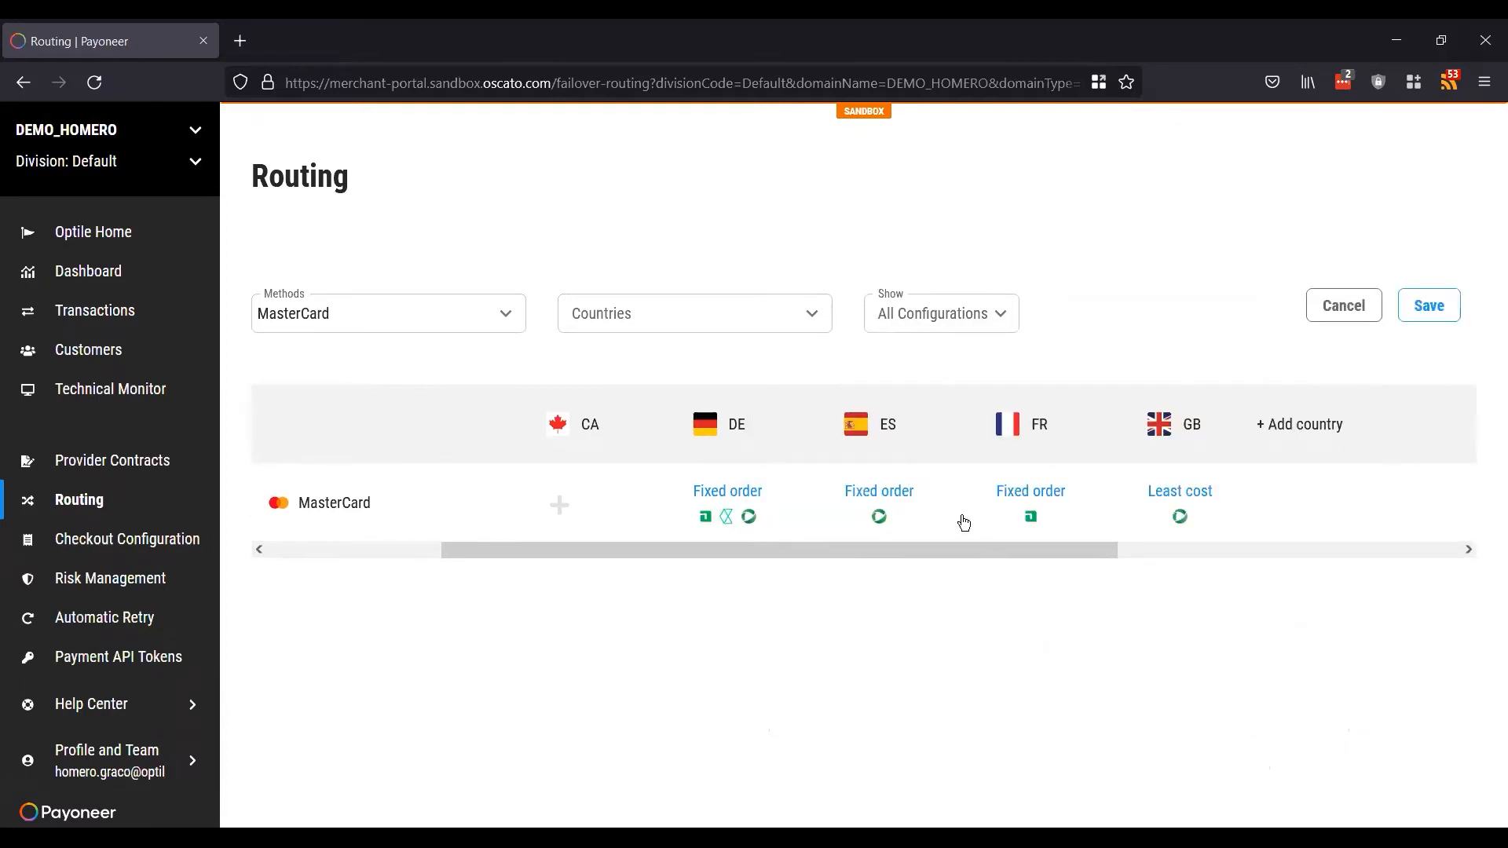
mouse_move(902, 491)
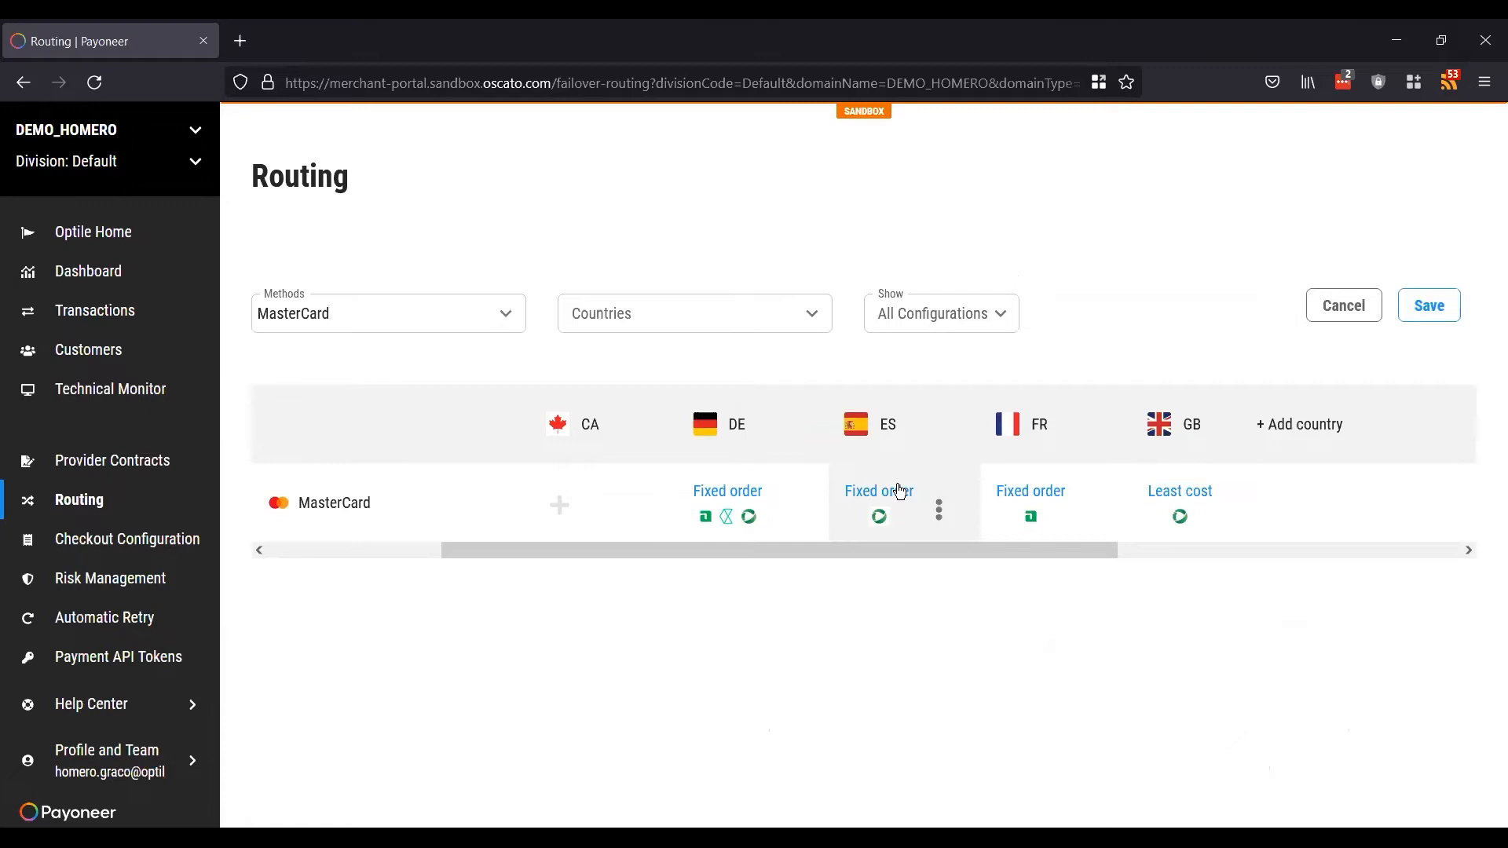
click(1430, 308)
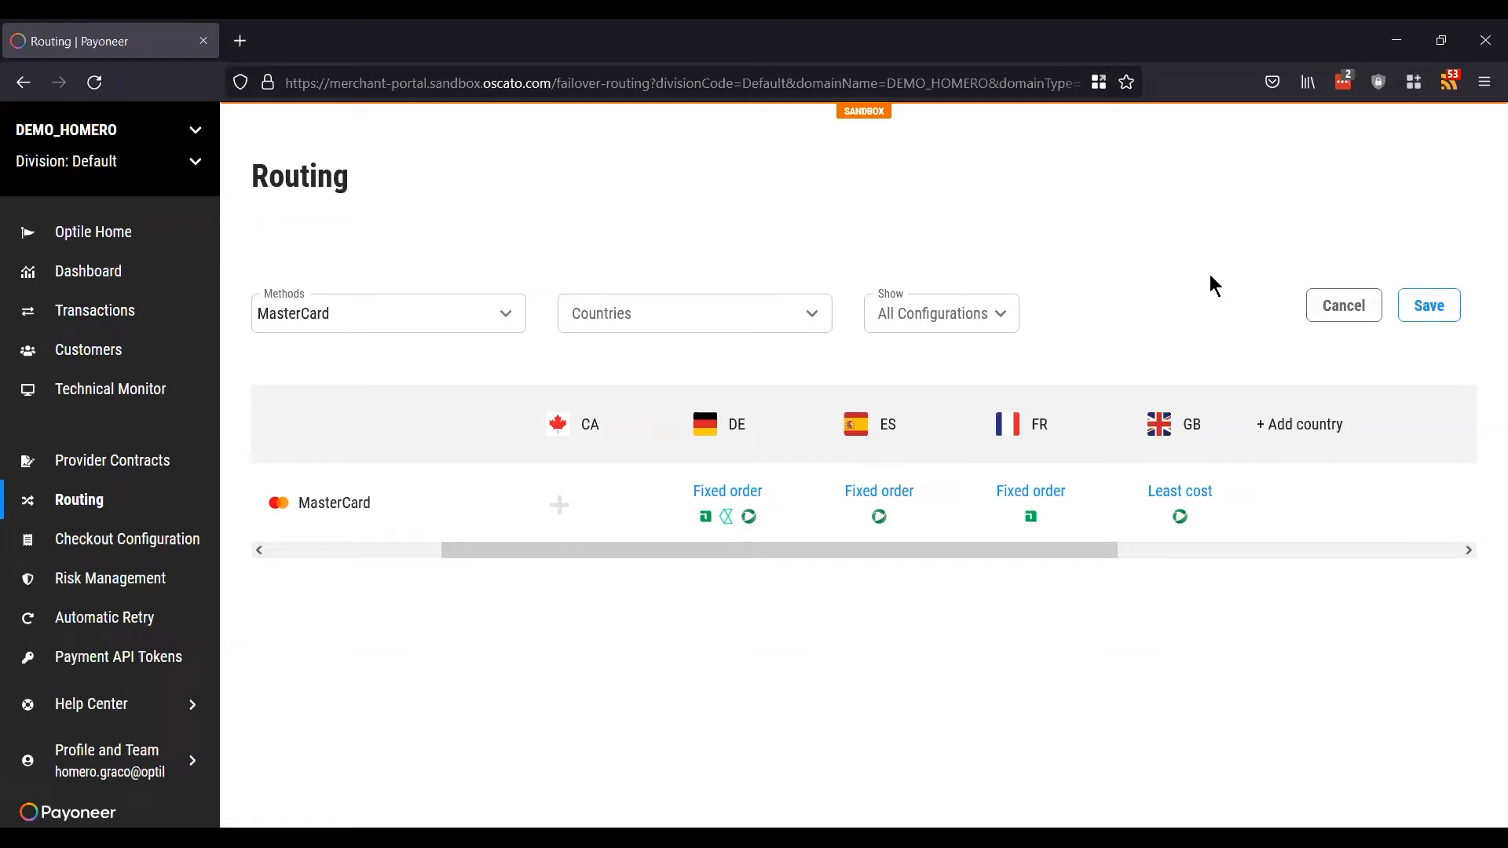
click(723, 507)
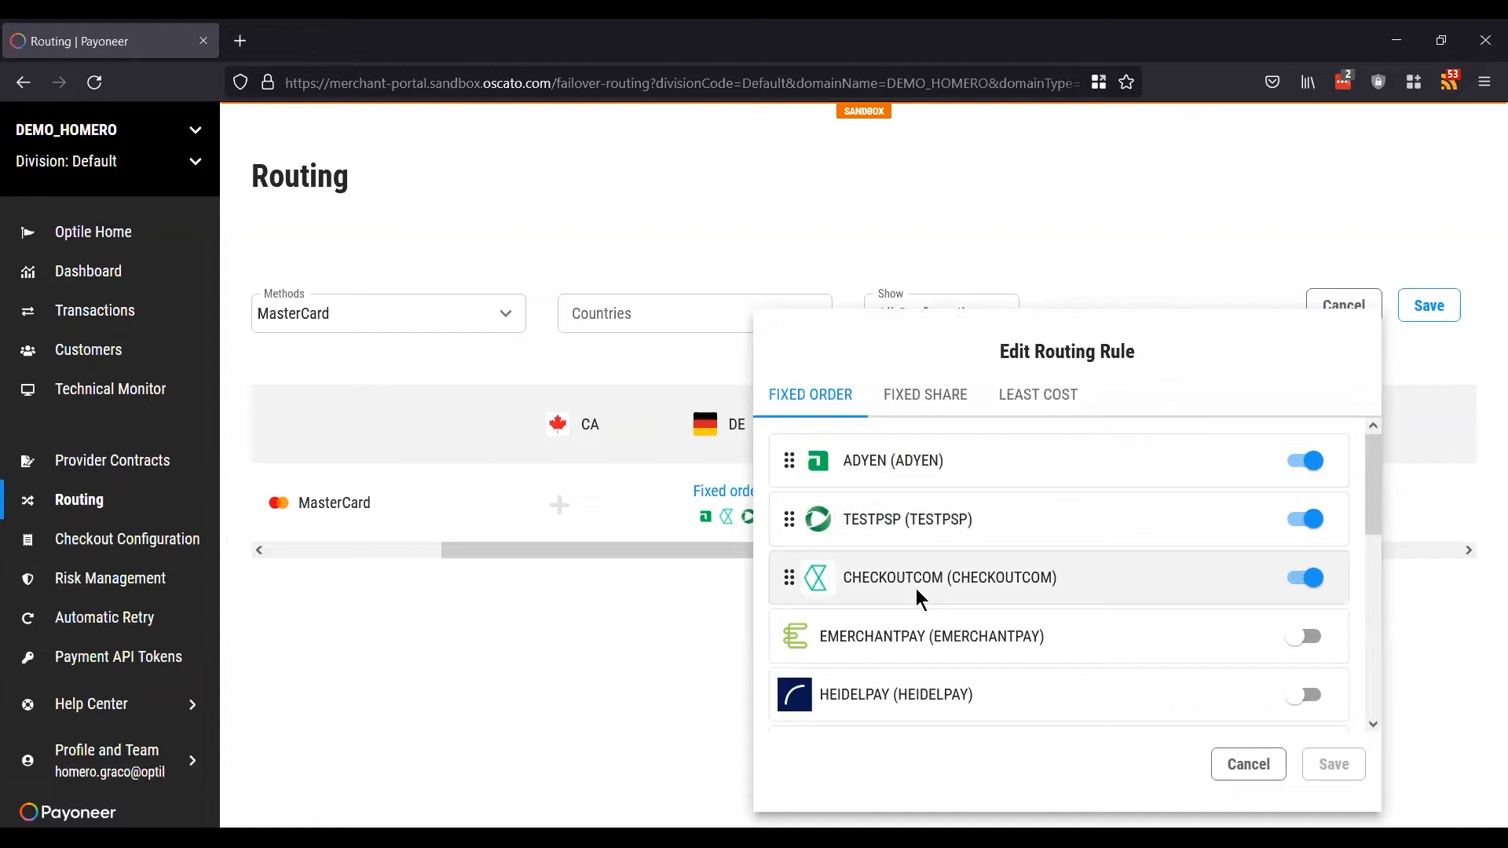
Step: Switch the DE rule to Fixed Share, dropping TESTPSP so ADYEN and CHECKOUTCOM get 50% each
click(927, 399)
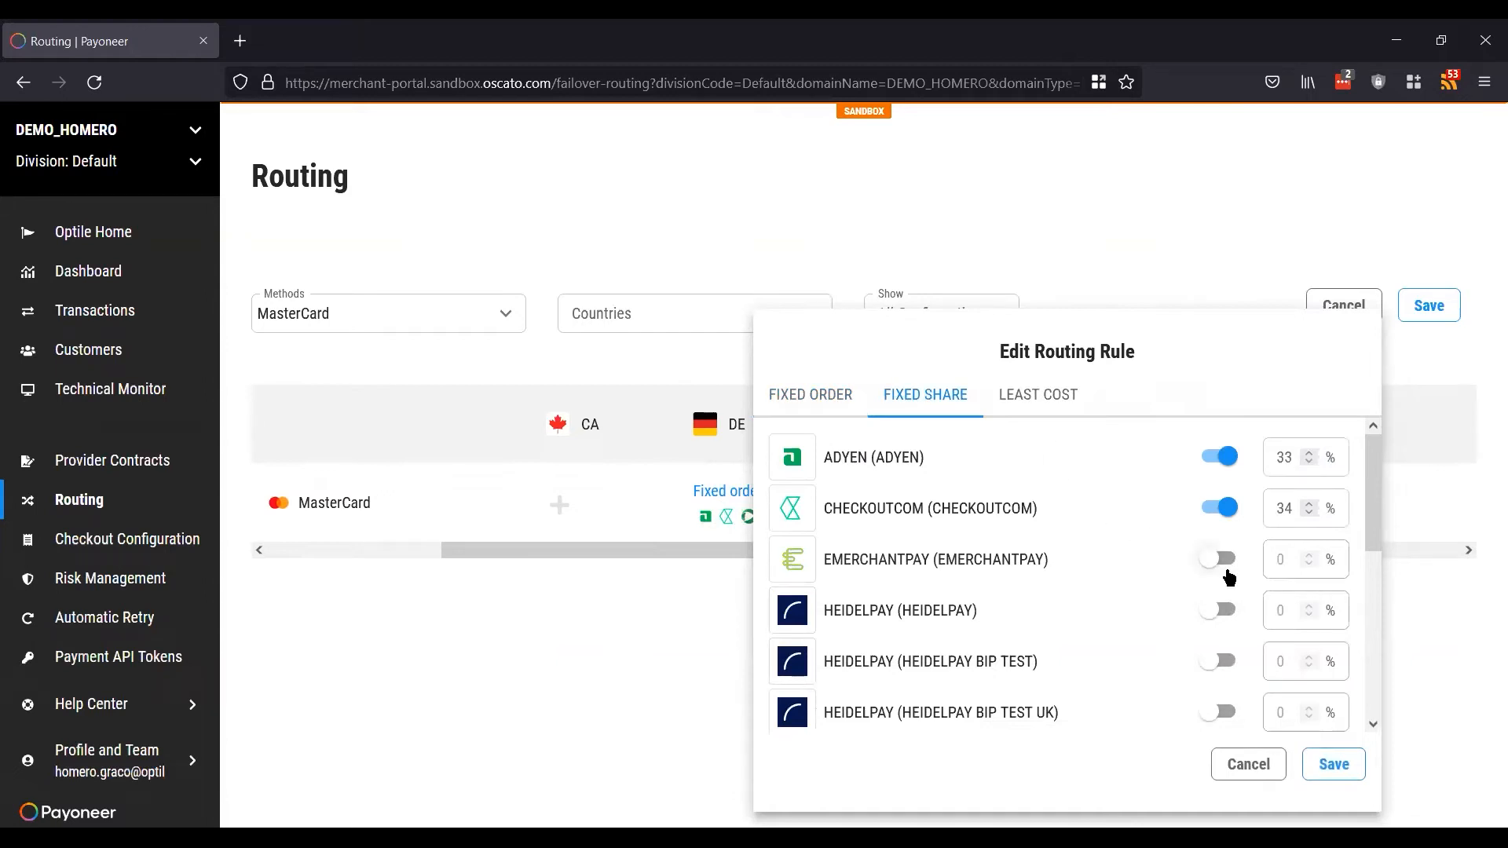
click(834, 395)
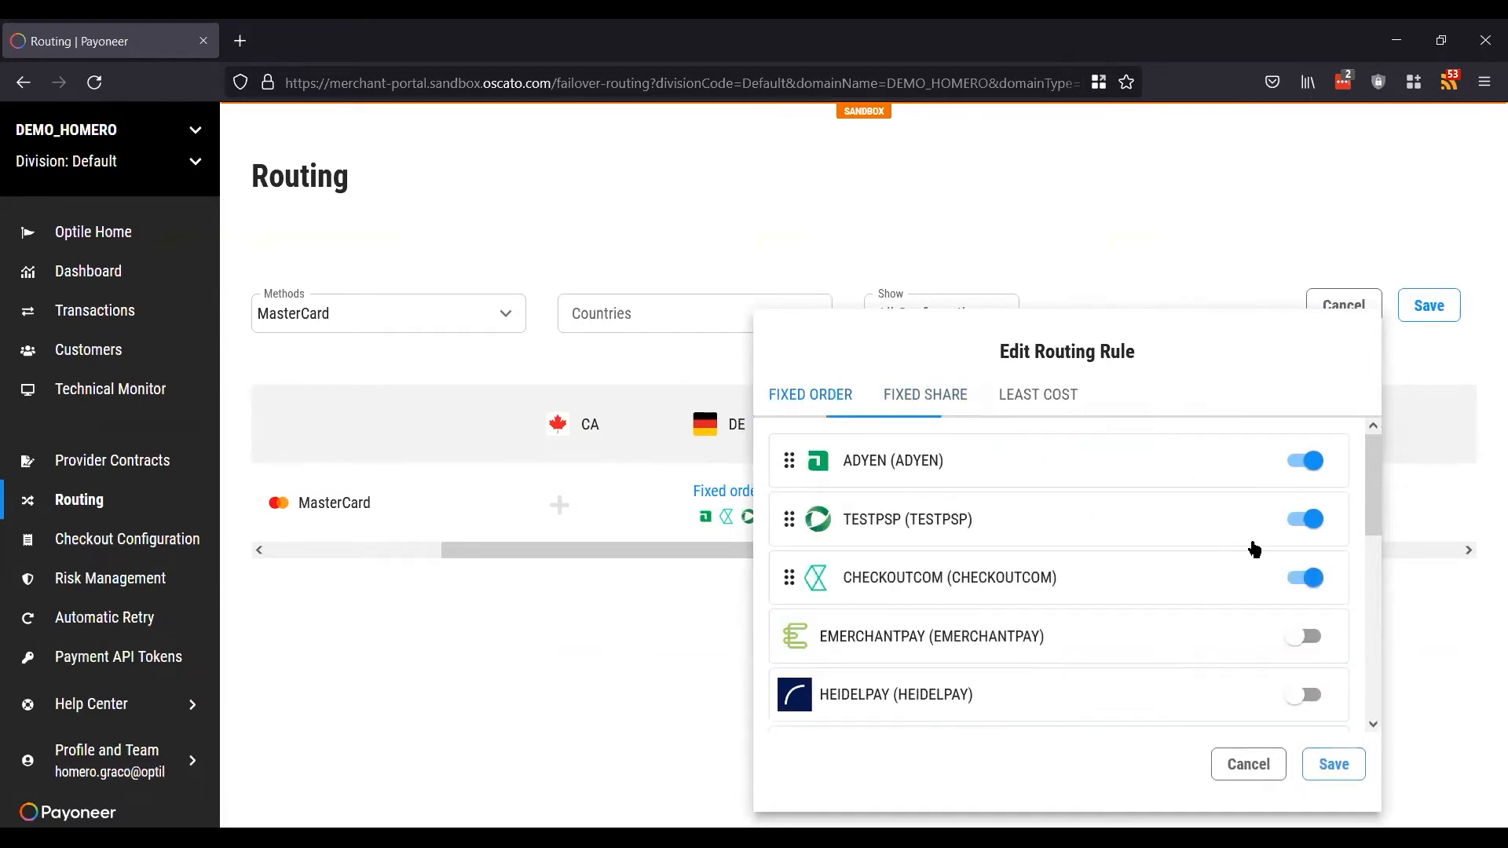
click(1305, 579)
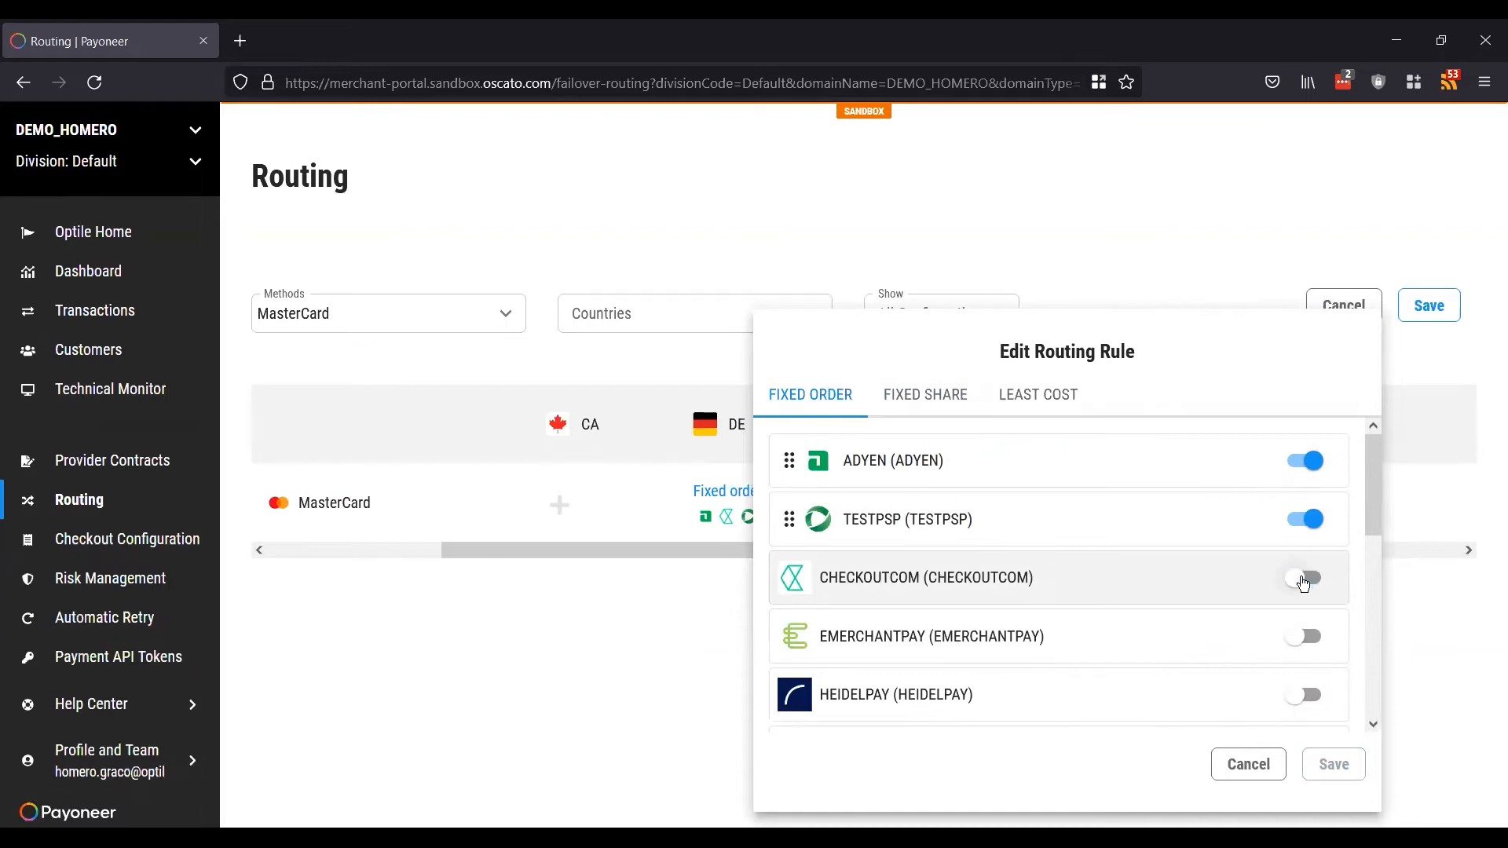
click(945, 403)
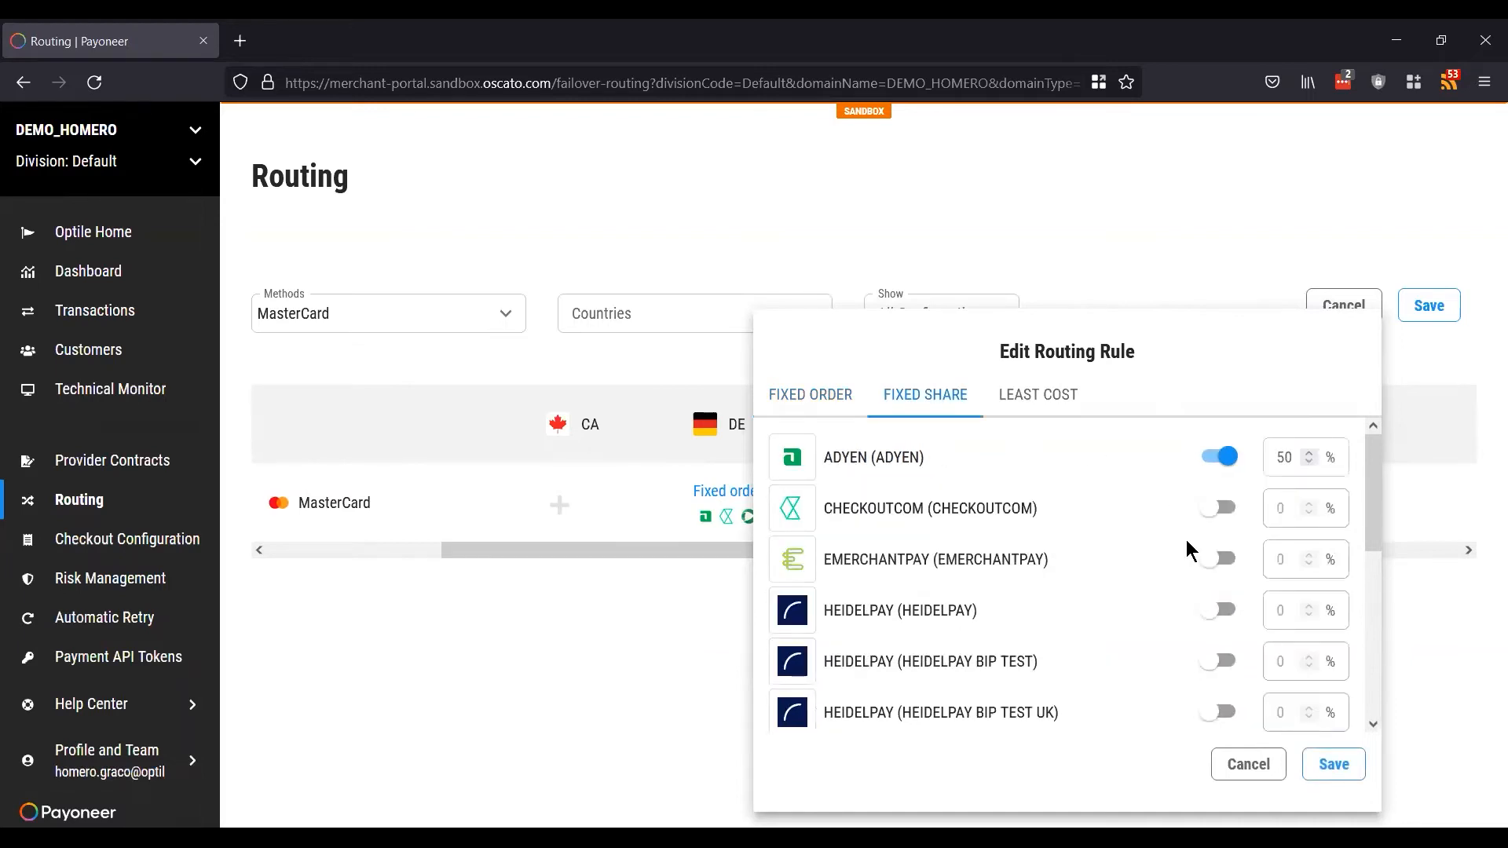
scroll(1187, 542, down, 1)
scroll(1188, 544, down, 2)
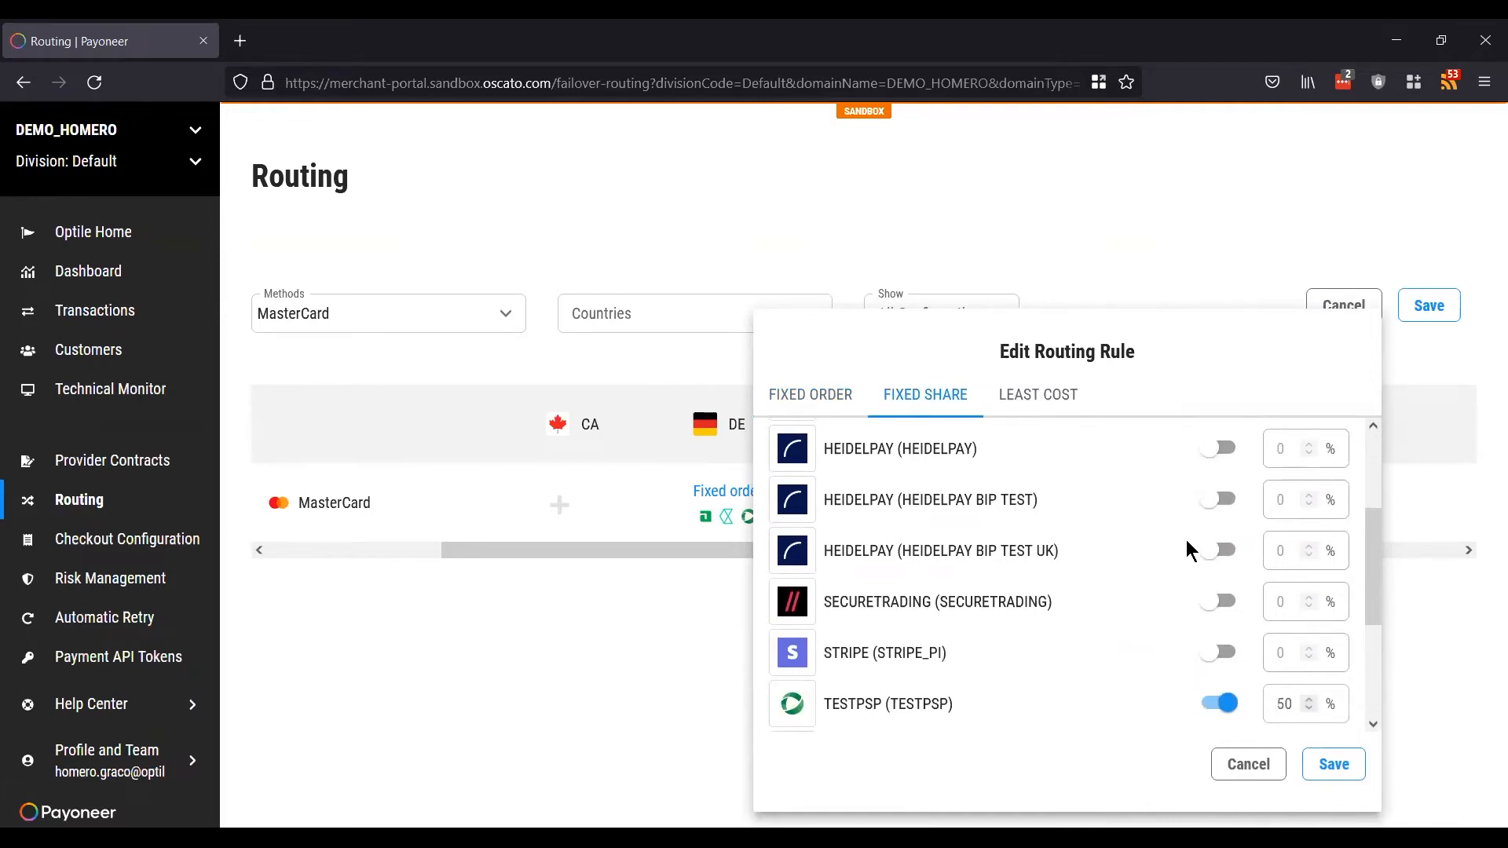
scroll(1188, 546, up, 3)
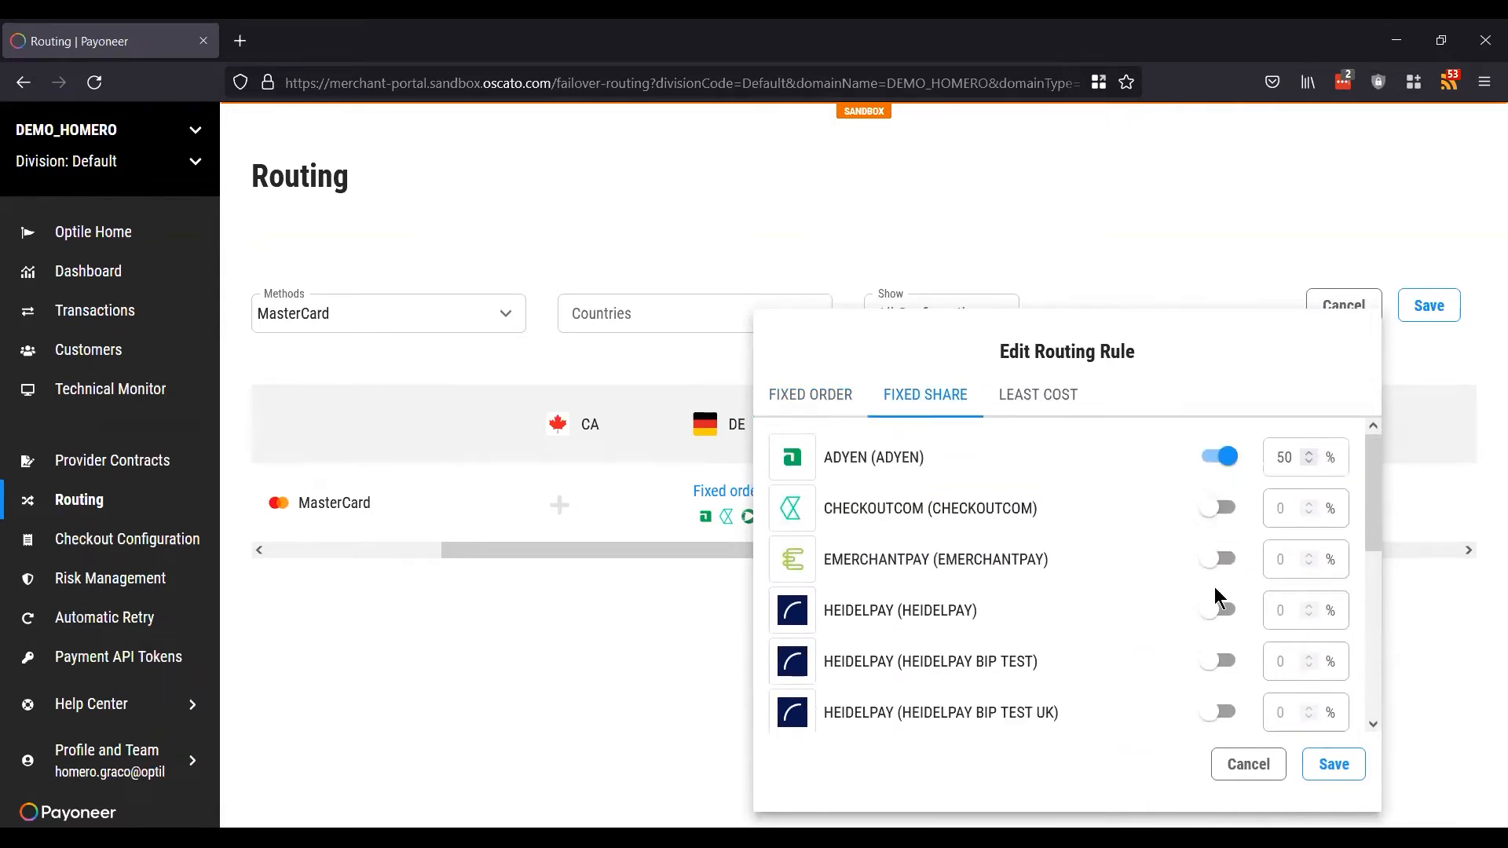
scroll(1186, 639, down, 3)
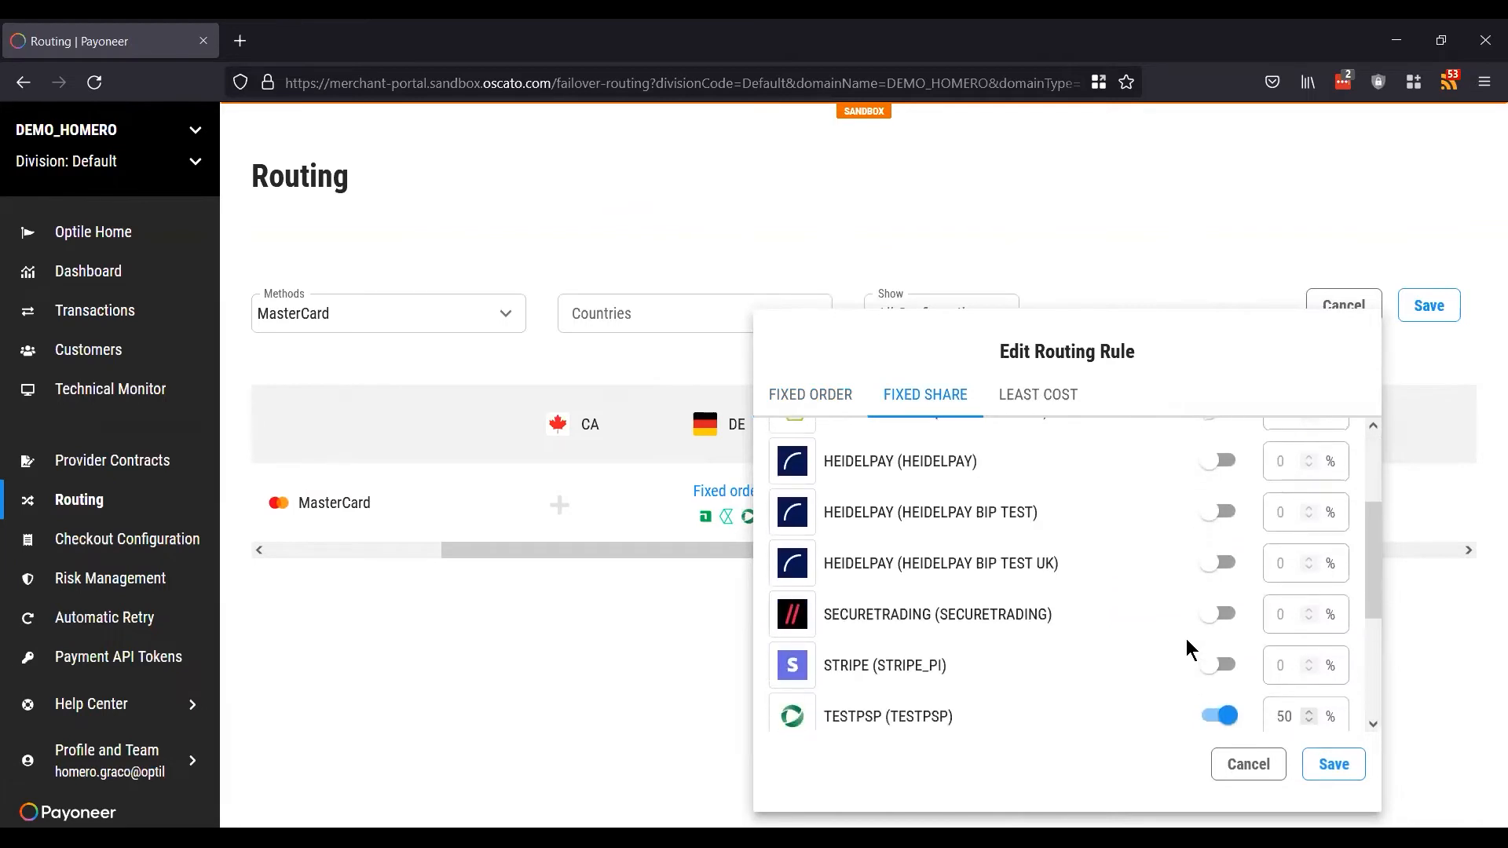
click(1216, 718)
scroll(1208, 544, up, 3)
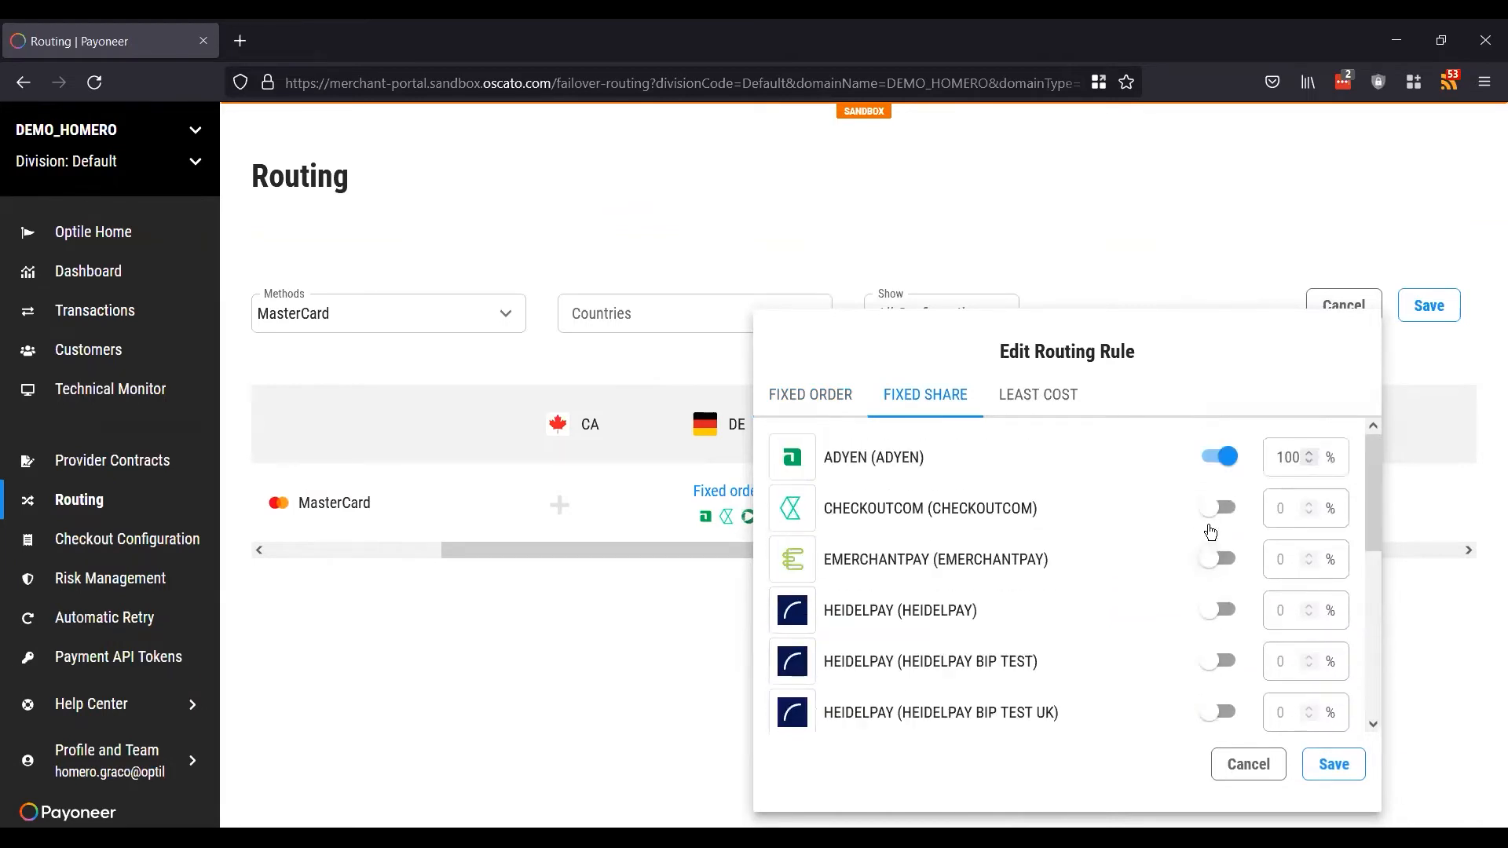
click(1241, 507)
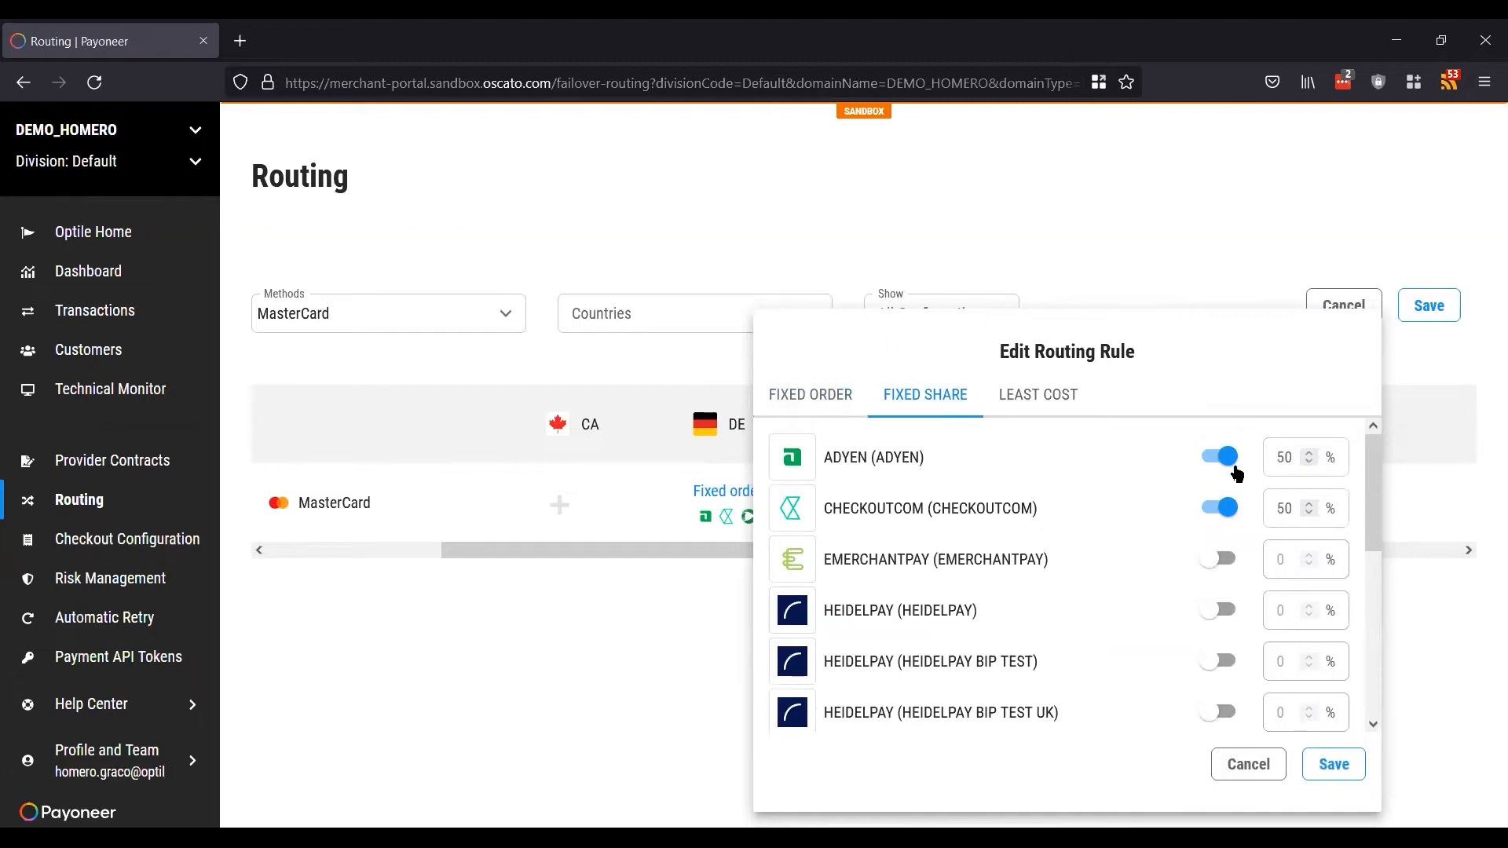
click(1281, 458)
click(1282, 508)
Step: Add EMERCHANTPAY to the DE fixed share, keeping HEIDELPAY and HEIDELPAY BIP TEST off
click(1280, 508)
click(1217, 560)
click(1223, 612)
click(1224, 663)
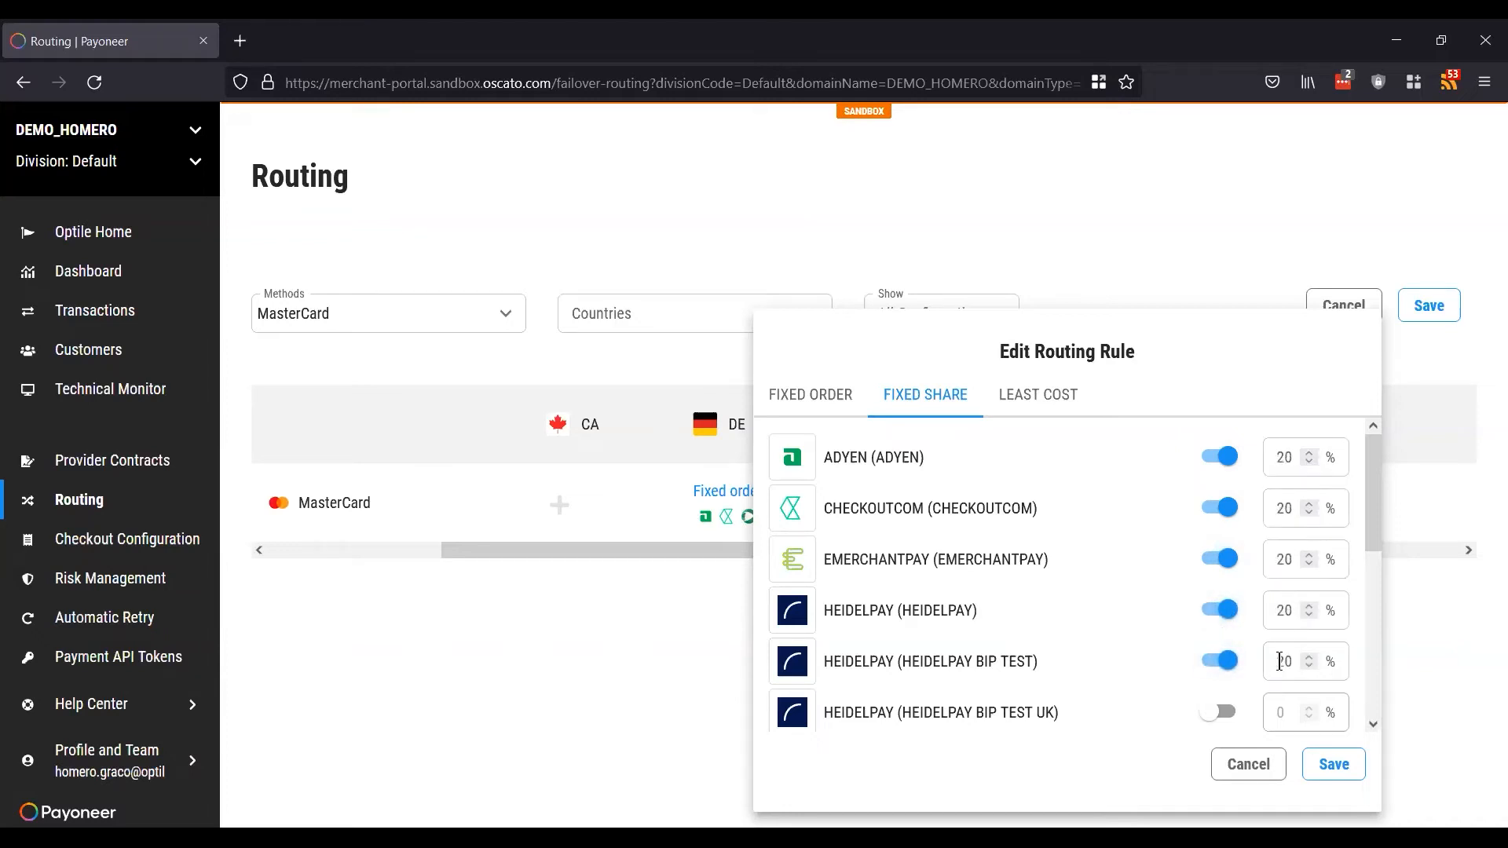
click(1229, 663)
click(1223, 613)
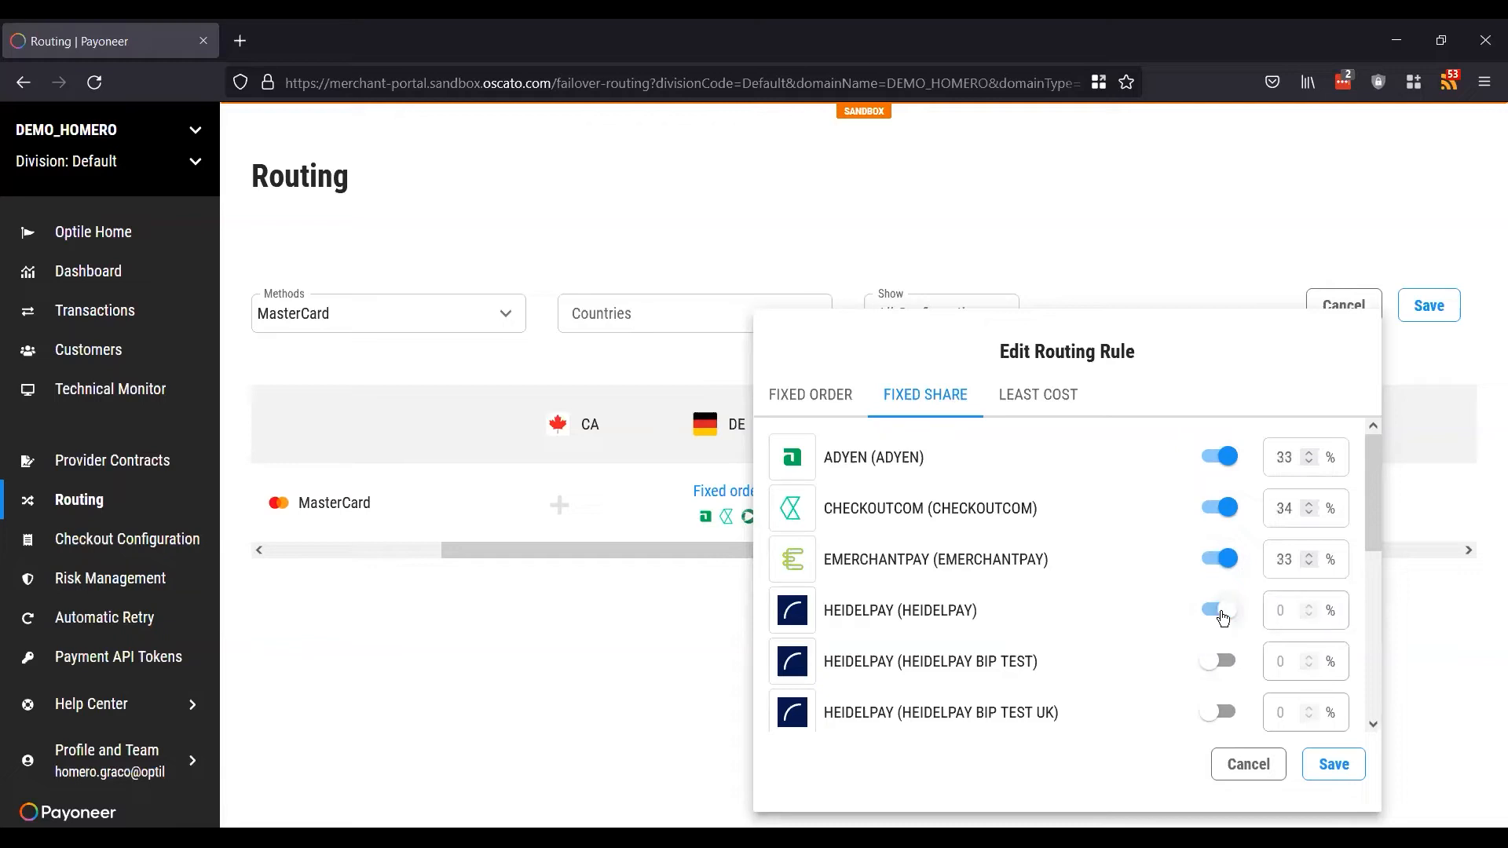
Step: Raise EMERCHANTPAY's share to 50%, leaving ADYEN and CHECKOUTCOM at 25% each
click(1308, 552)
click(1308, 552)
click(1308, 552)
click(1308, 553)
click(1309, 552)
click(1309, 552)
click(1309, 553)
click(1309, 552)
click(1310, 555)
click(1310, 555)
click(1310, 555)
click(1310, 554)
Step: Discard the DE rule edits so DE stays on Fixed order with three providers
click(1034, 399)
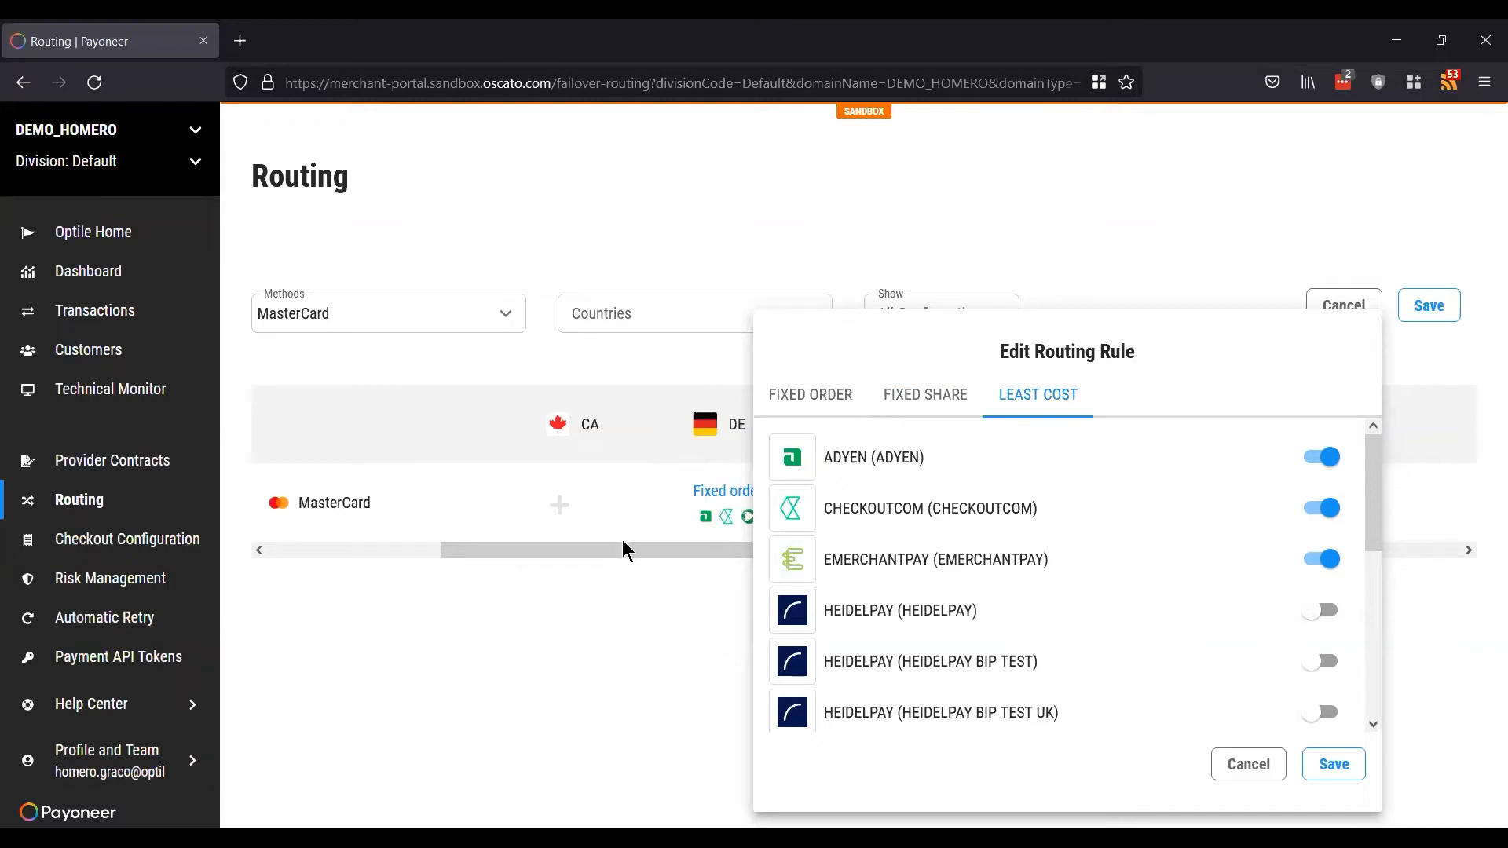
right_click(1245, 772)
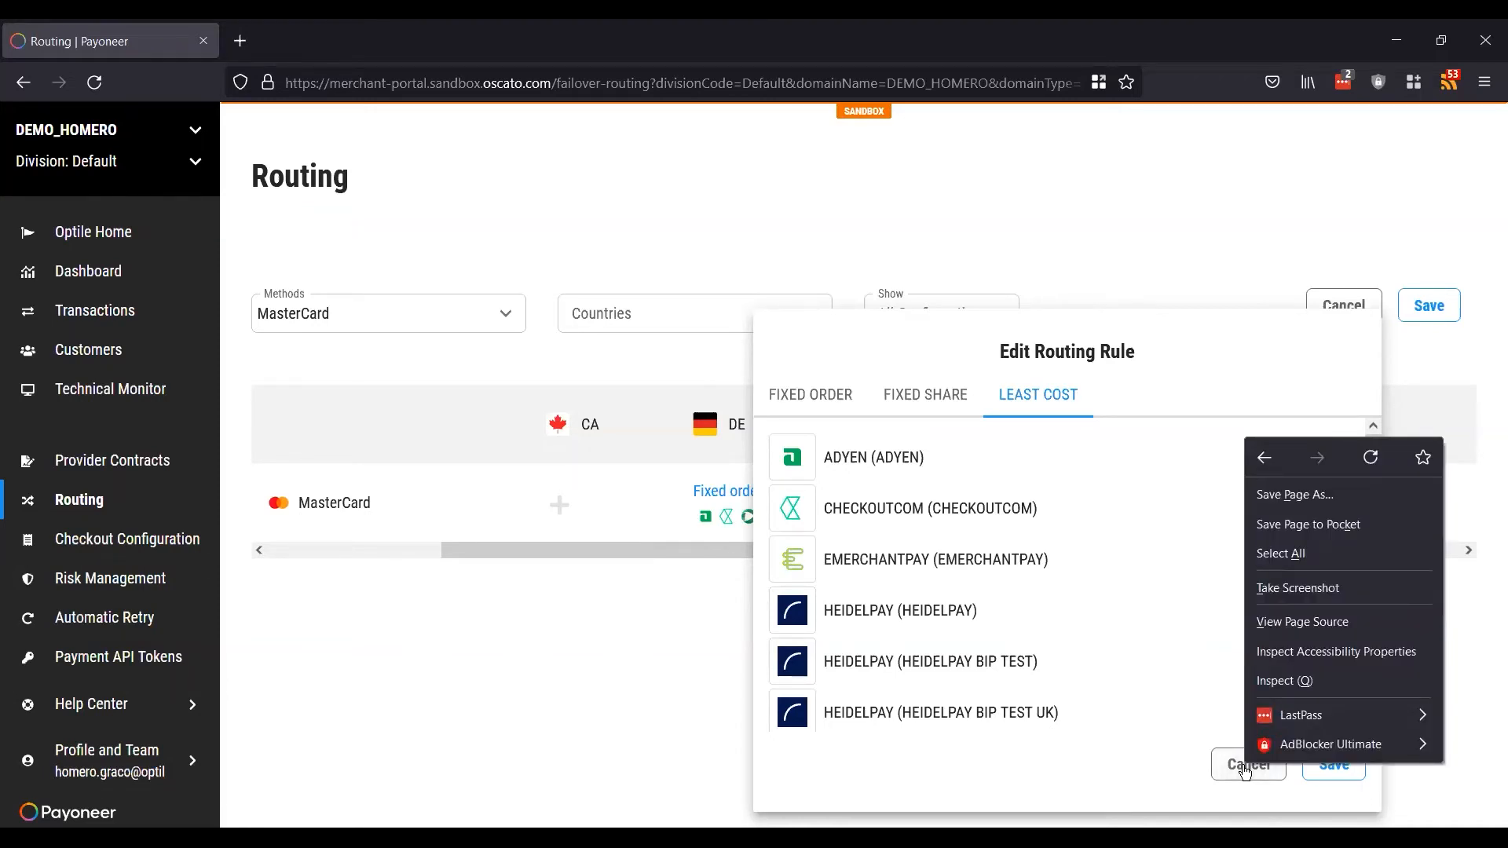
click(1241, 771)
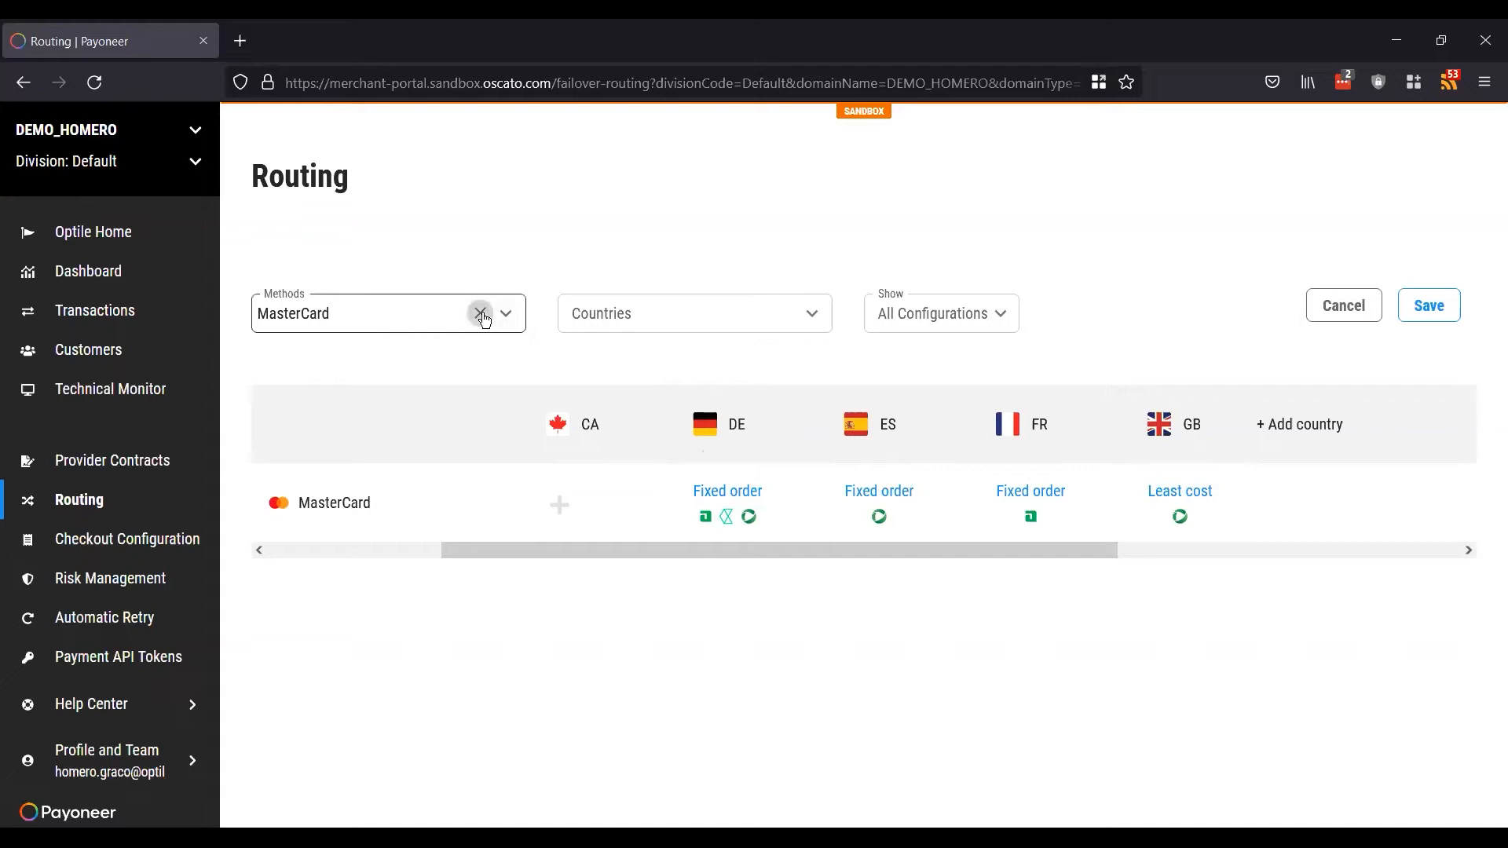
click(481, 314)
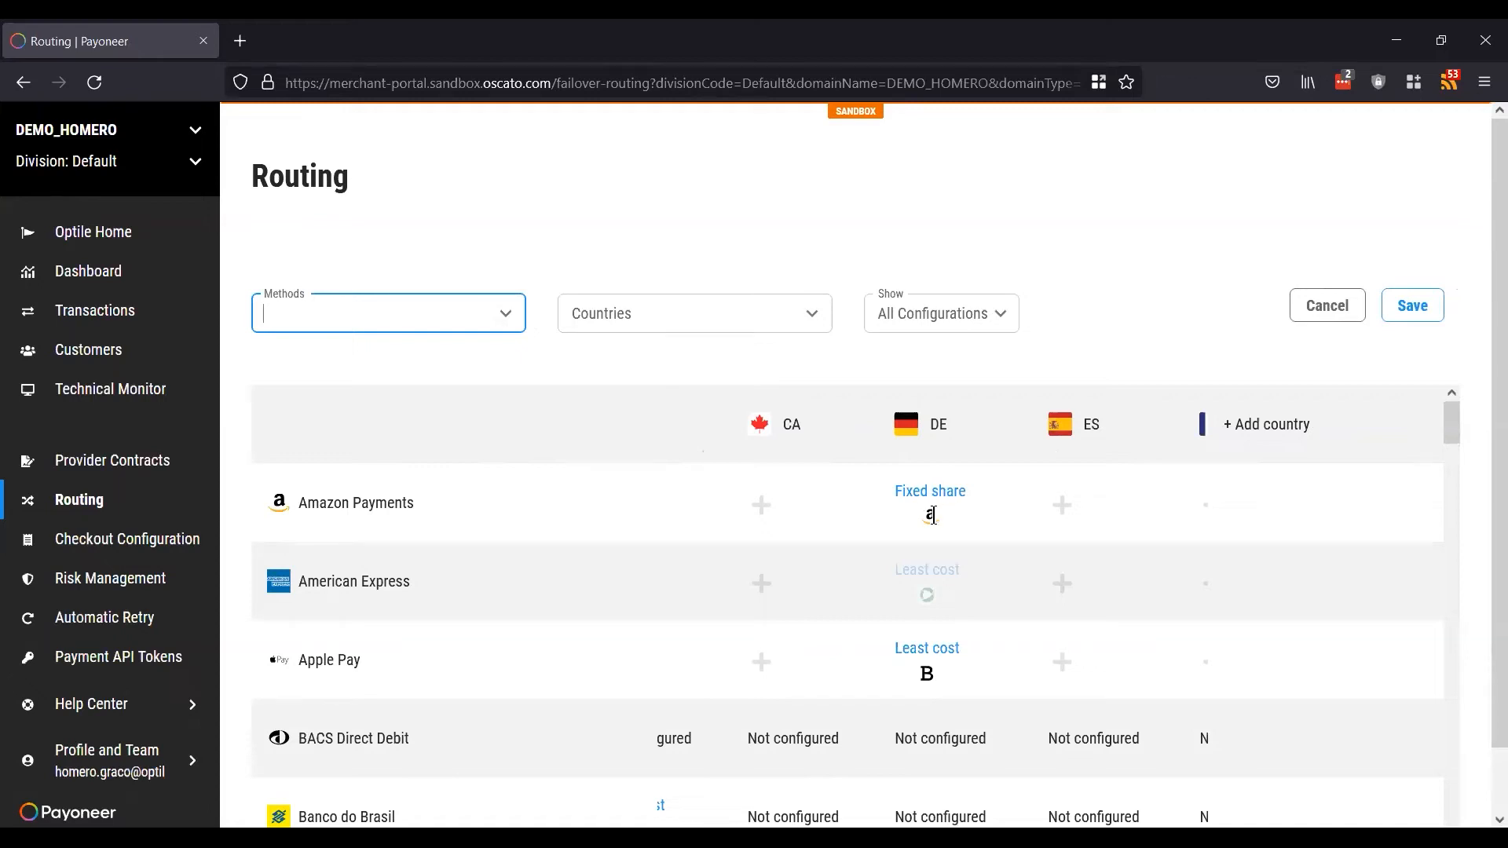
scroll(947, 675, down, 2)
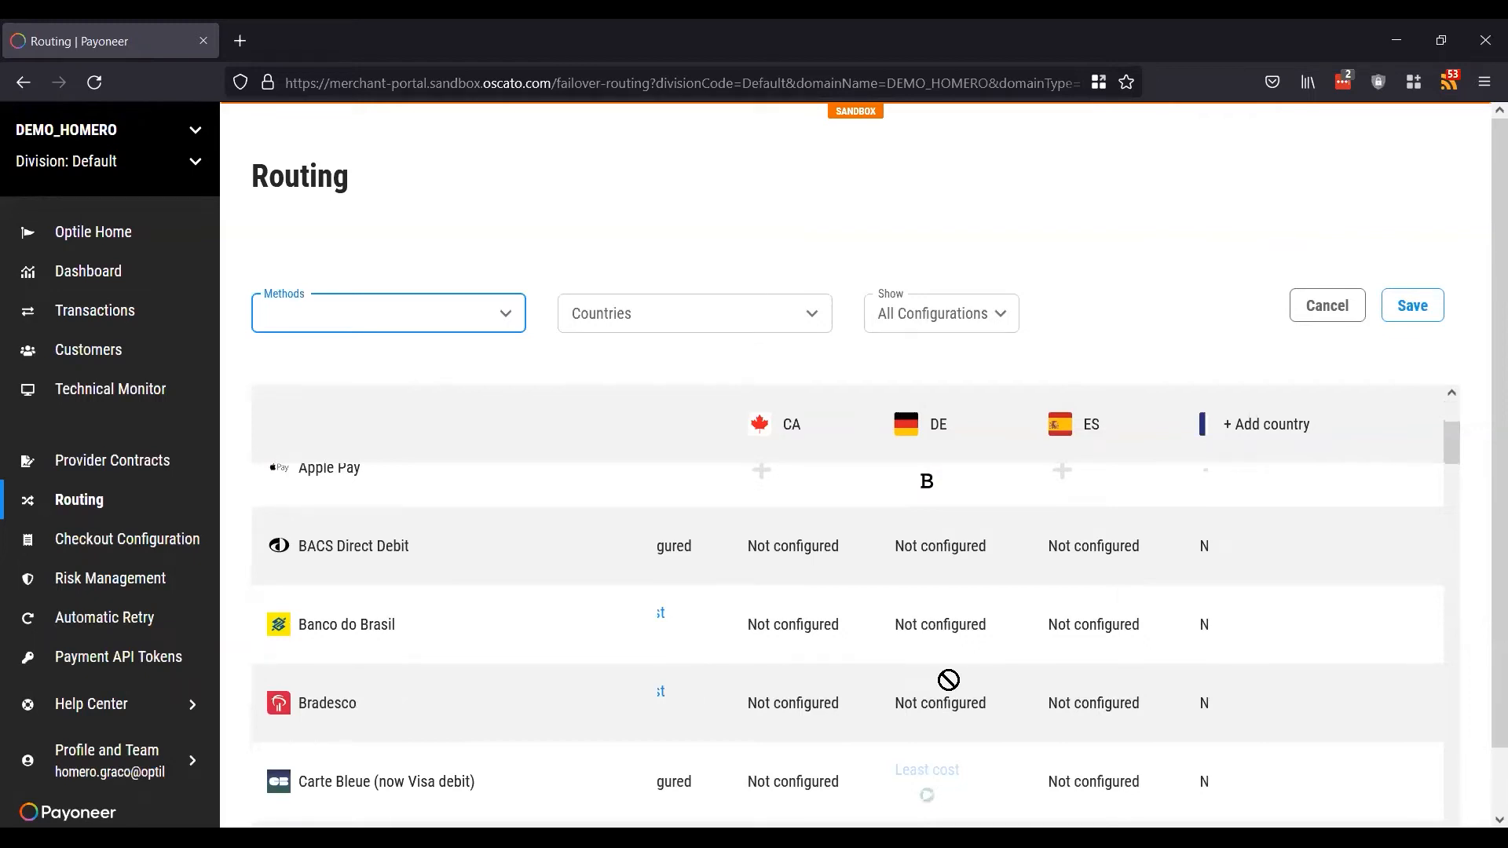
click(371, 315)
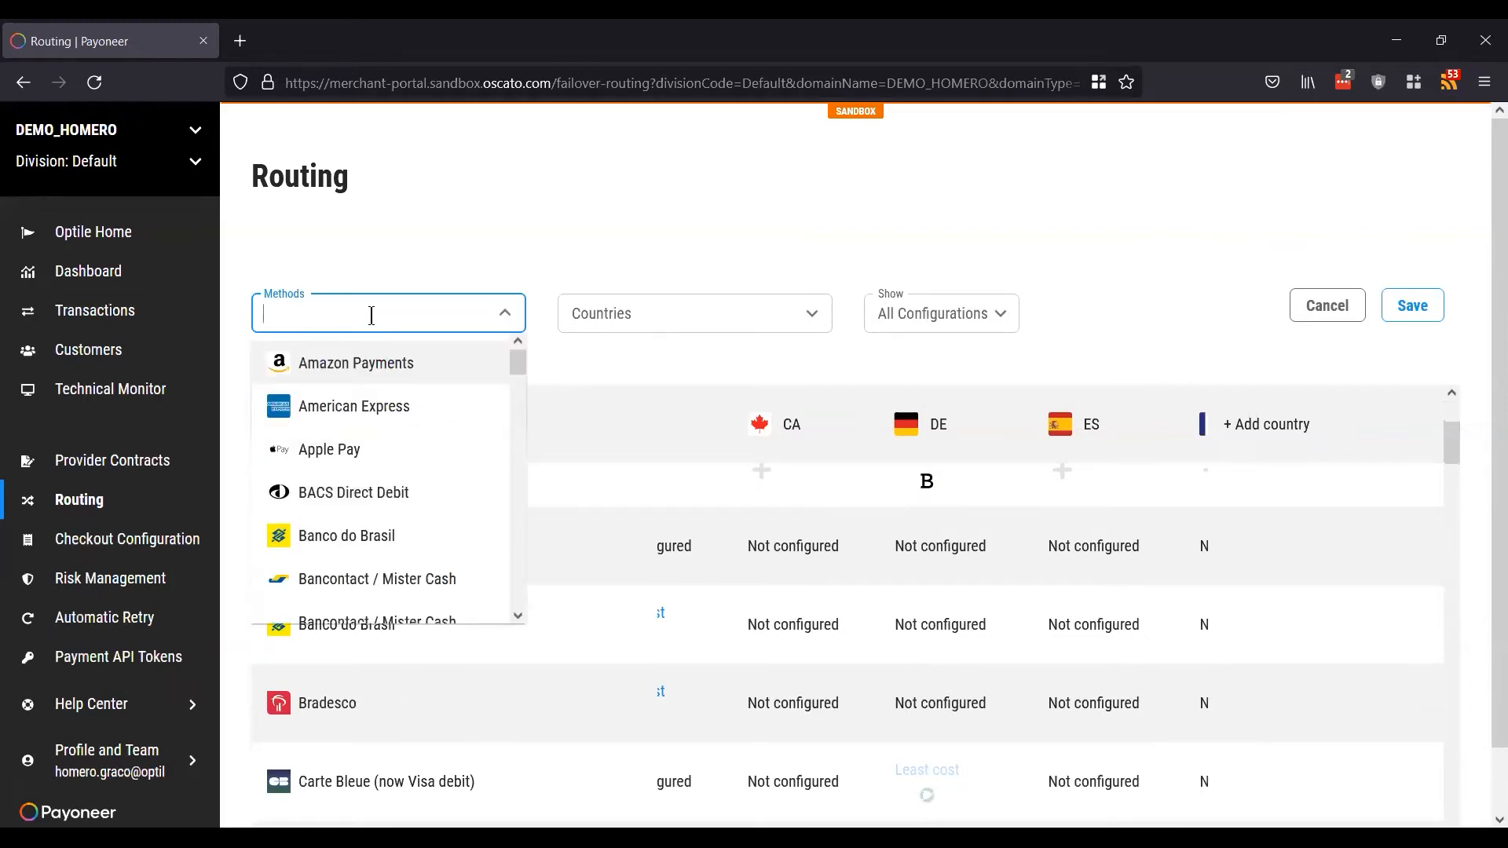
text(master)
click(348, 362)
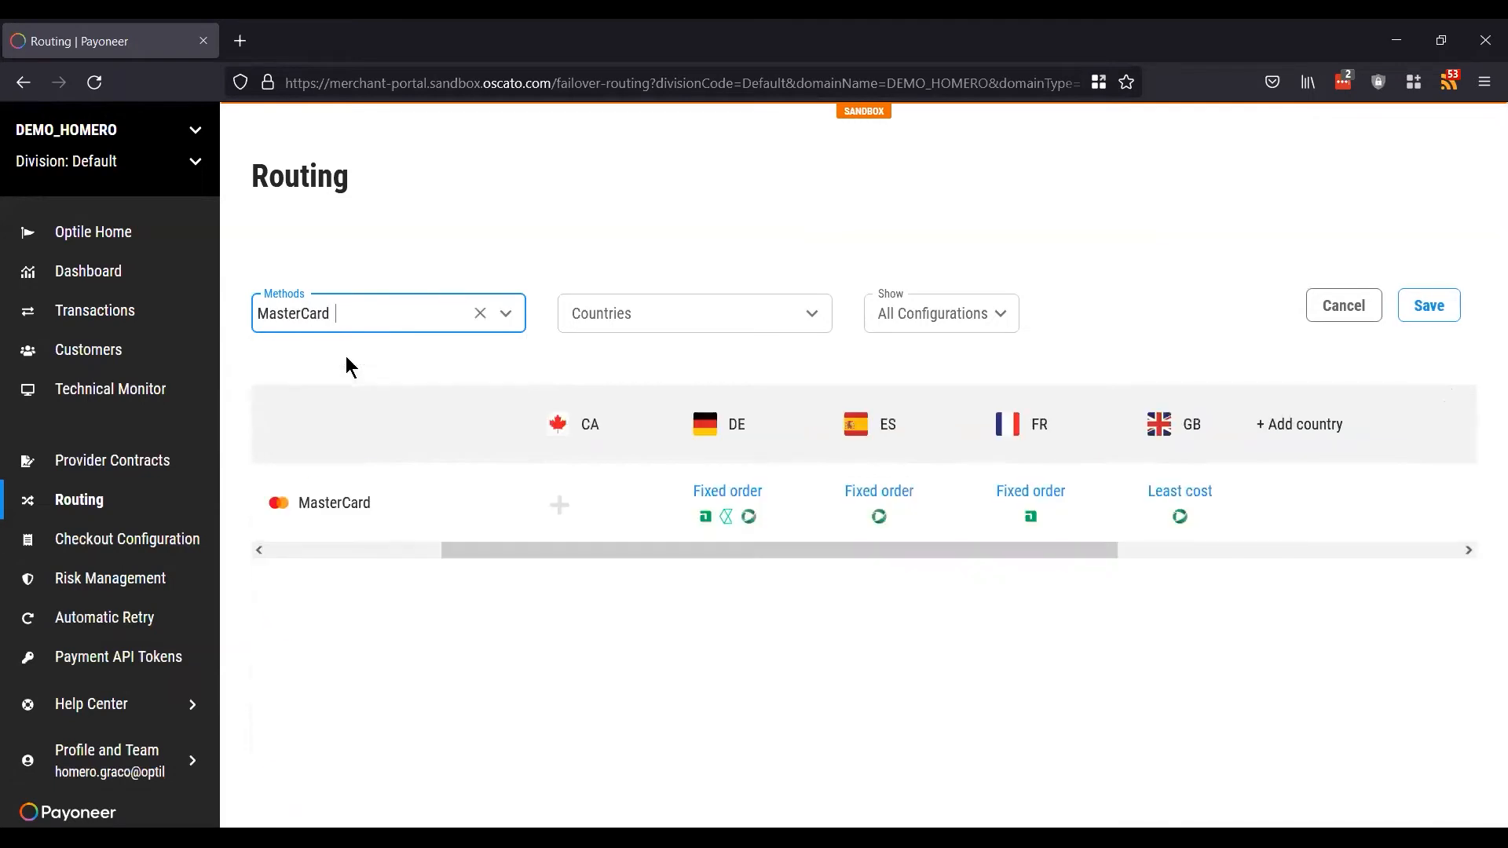
click(722, 491)
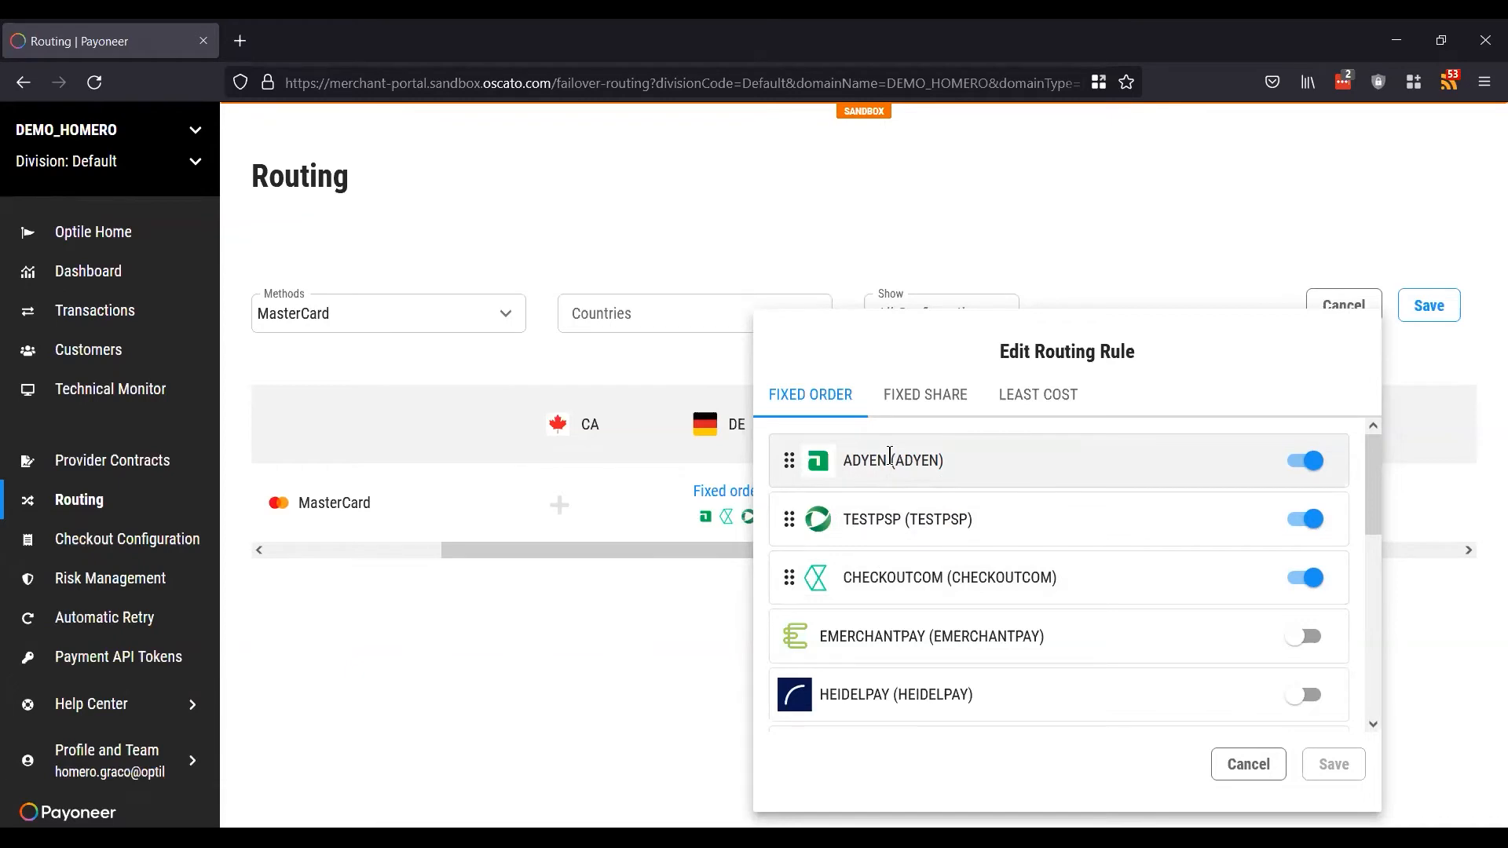
click(1246, 765)
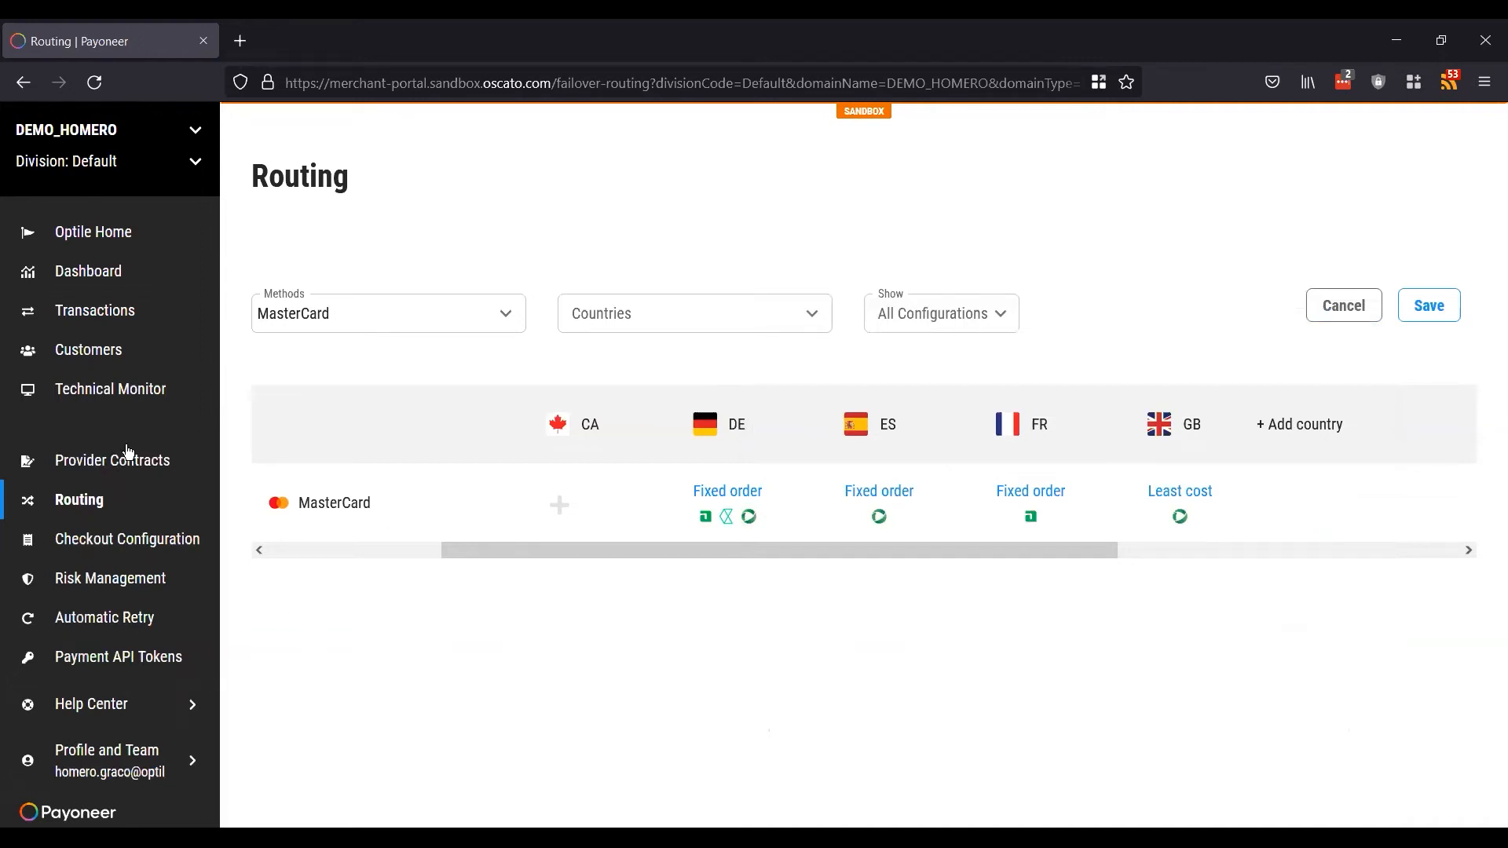
Step: Go to Checkout Configuration and browse the Default methods such as Visa, MasterCard and PayPal
click(106, 540)
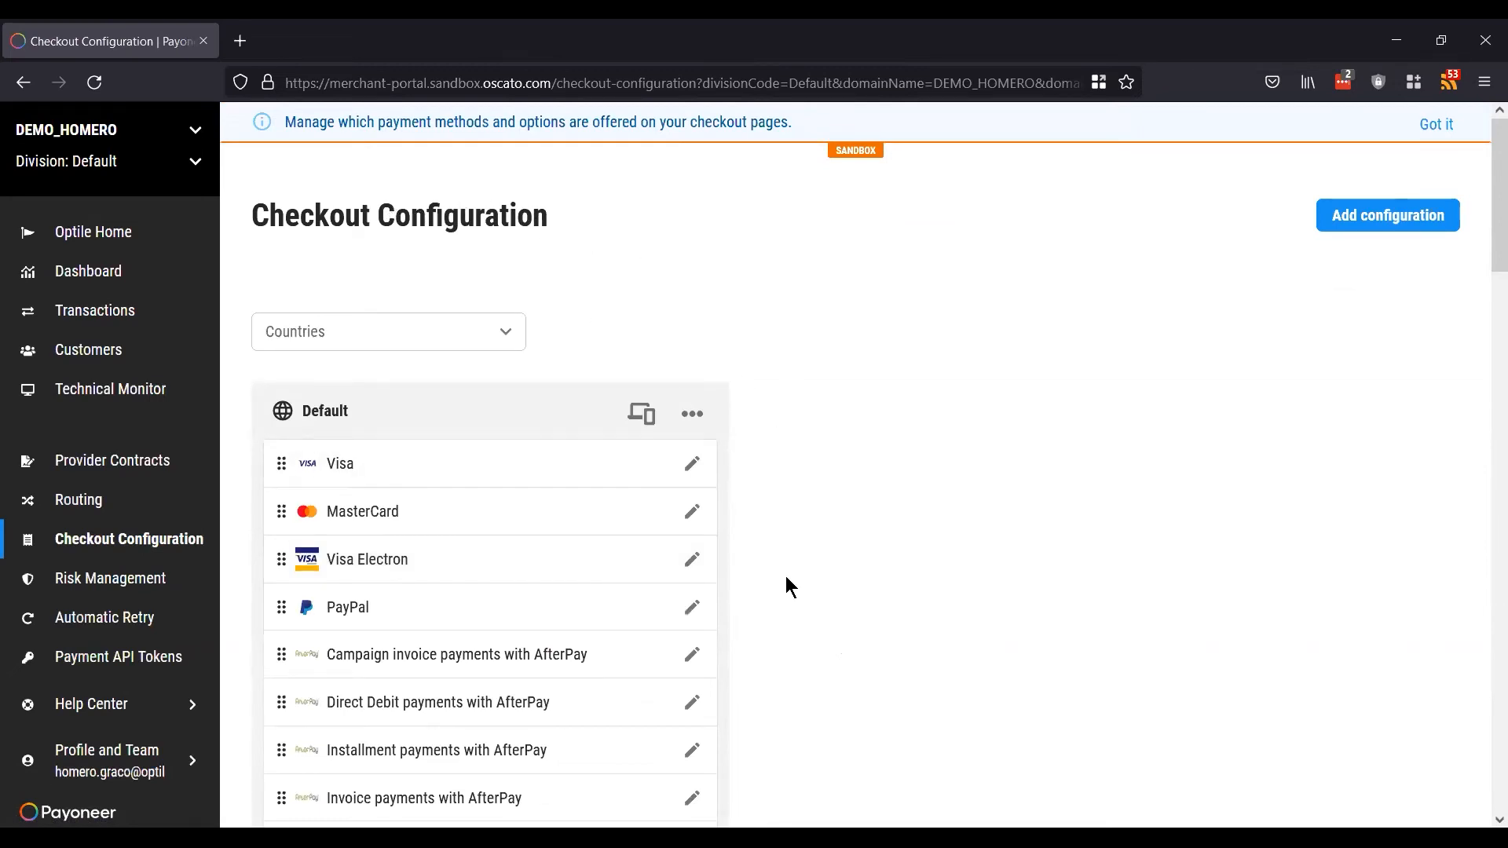
scroll(571, 520, down, 3)
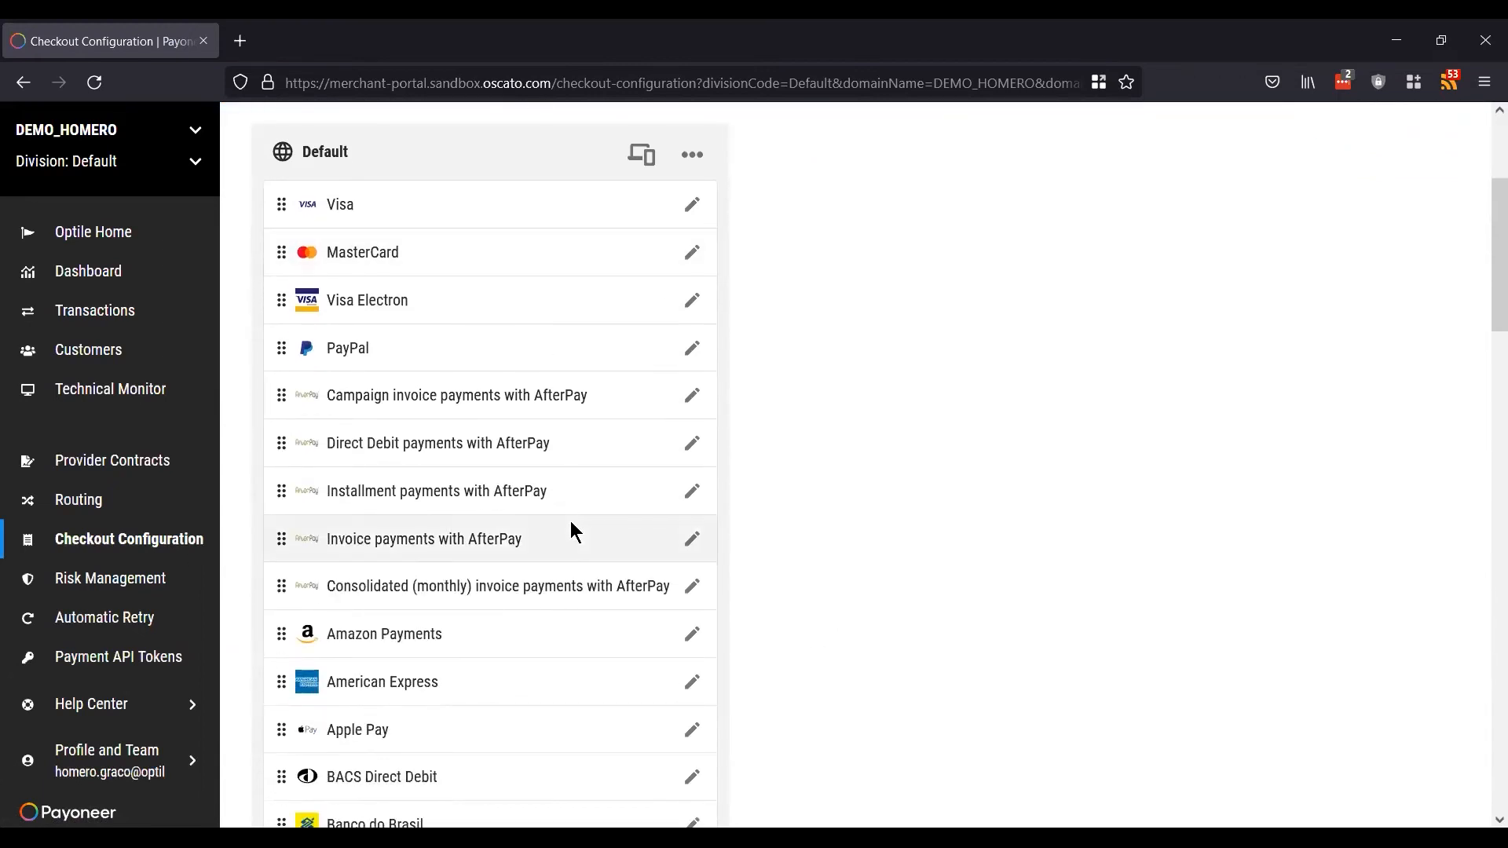
scroll(571, 521, down, 1)
scroll(571, 521, up, 2)
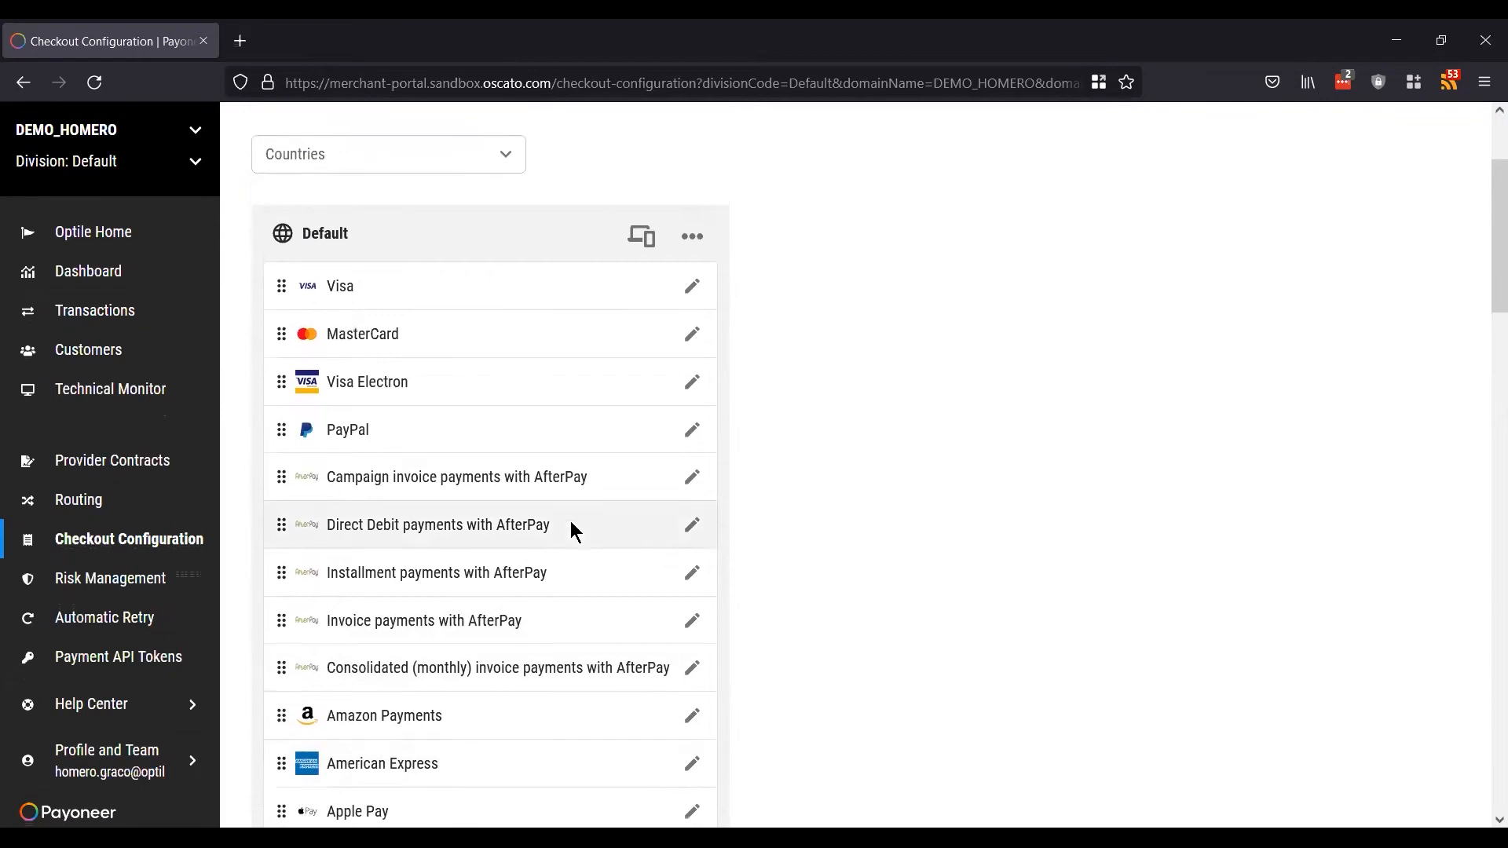
scroll(570, 520, up, 2)
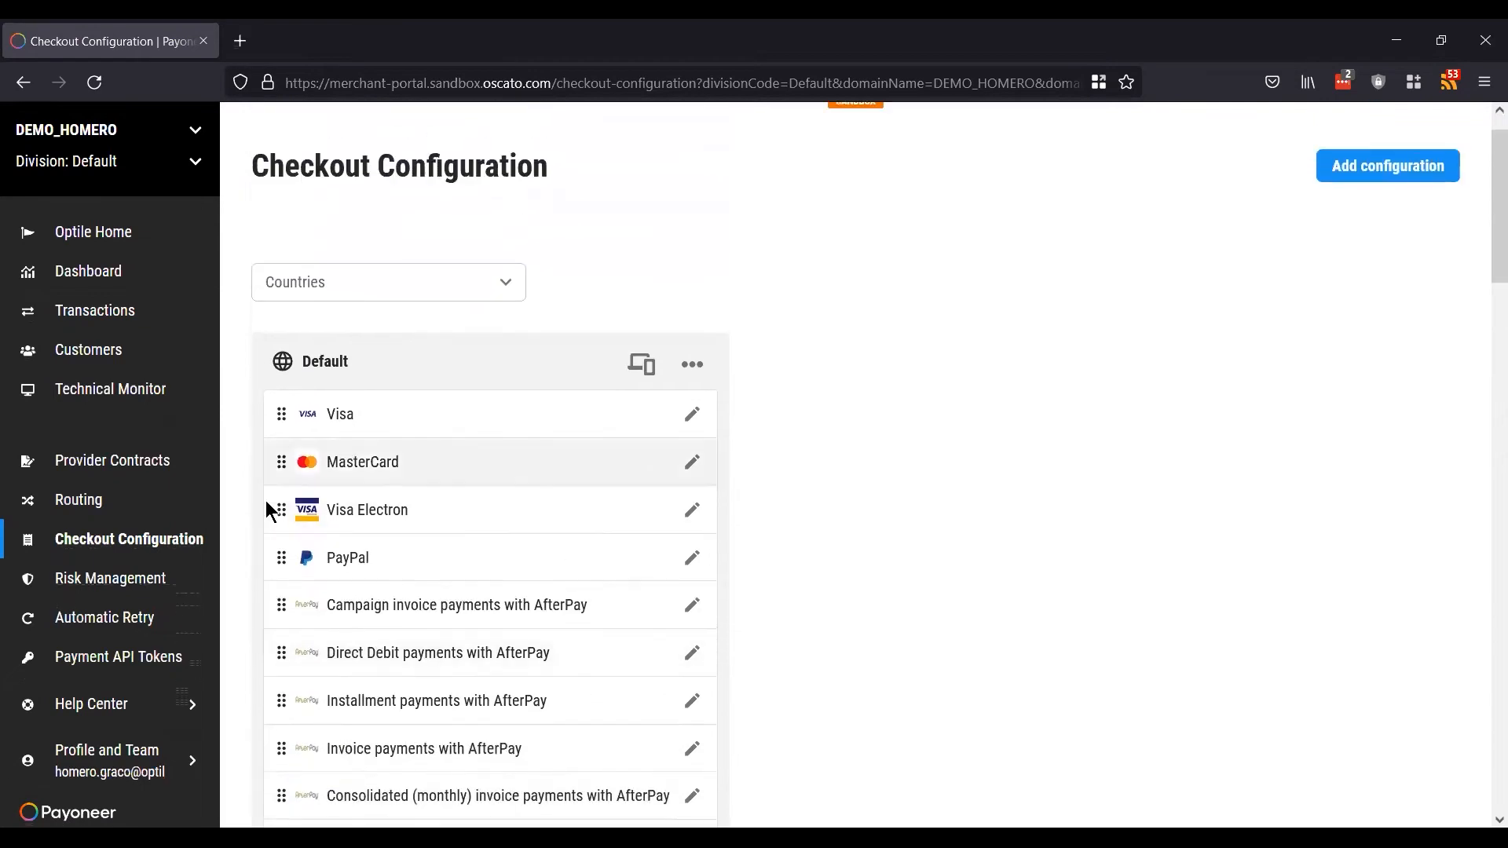
Step: Open Visa's payment method settings, leaving Display probability at 100
click(694, 418)
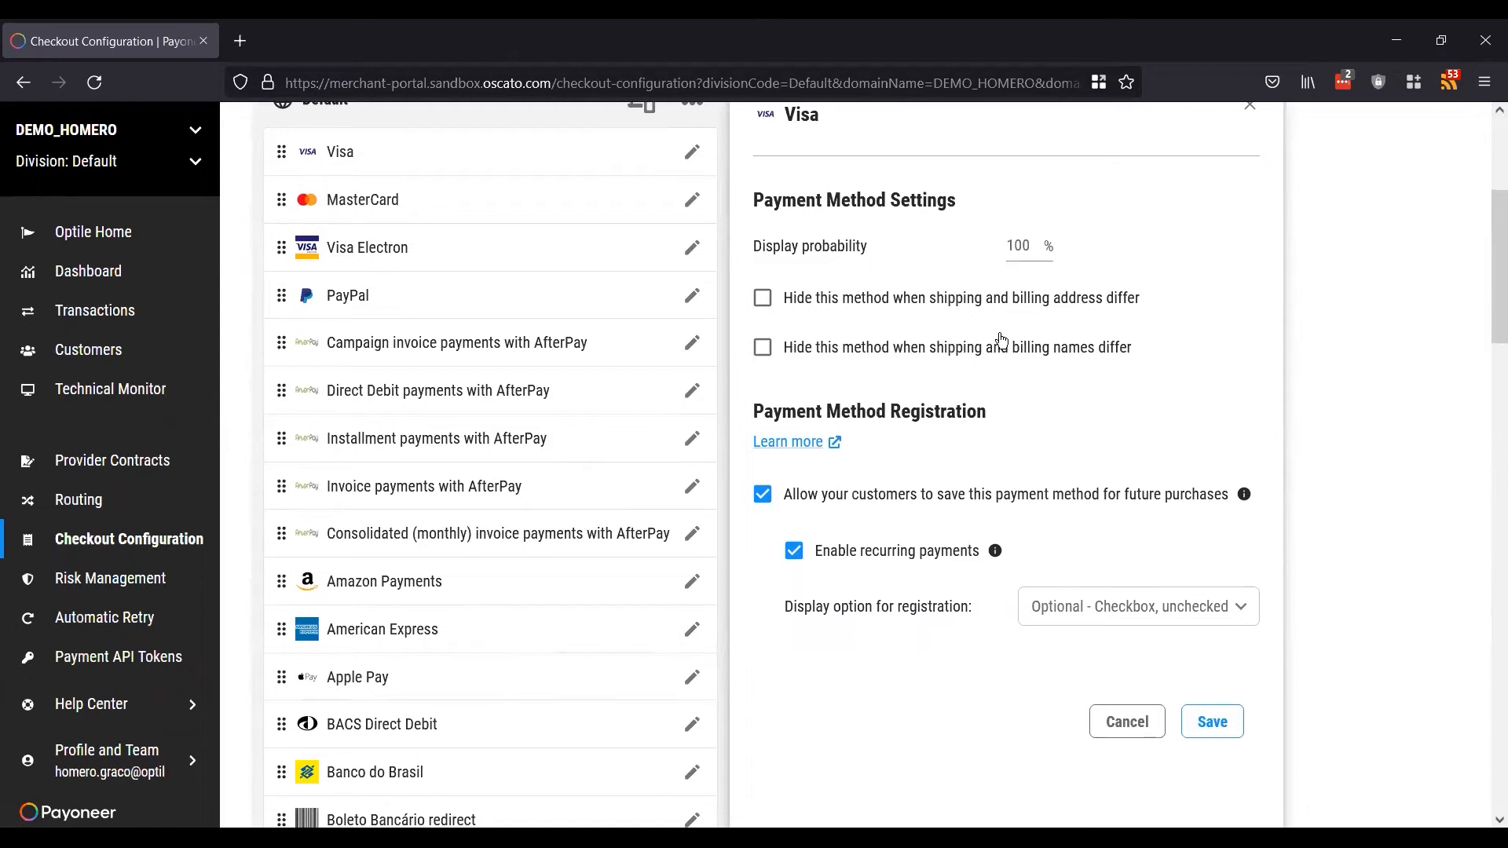
scroll(1002, 339, up, 1)
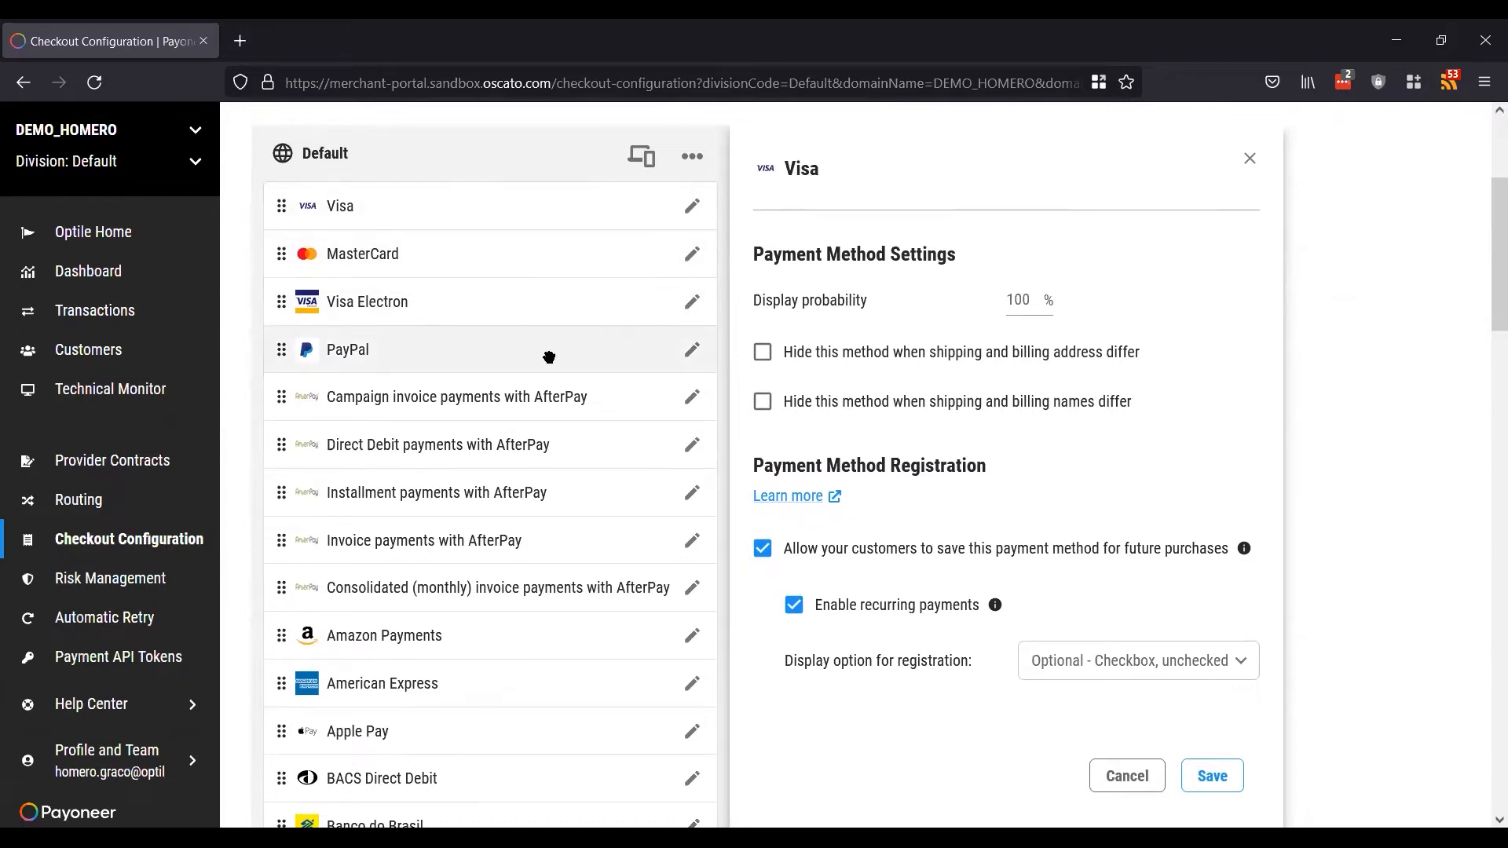
scroll(1023, 469, down, 1)
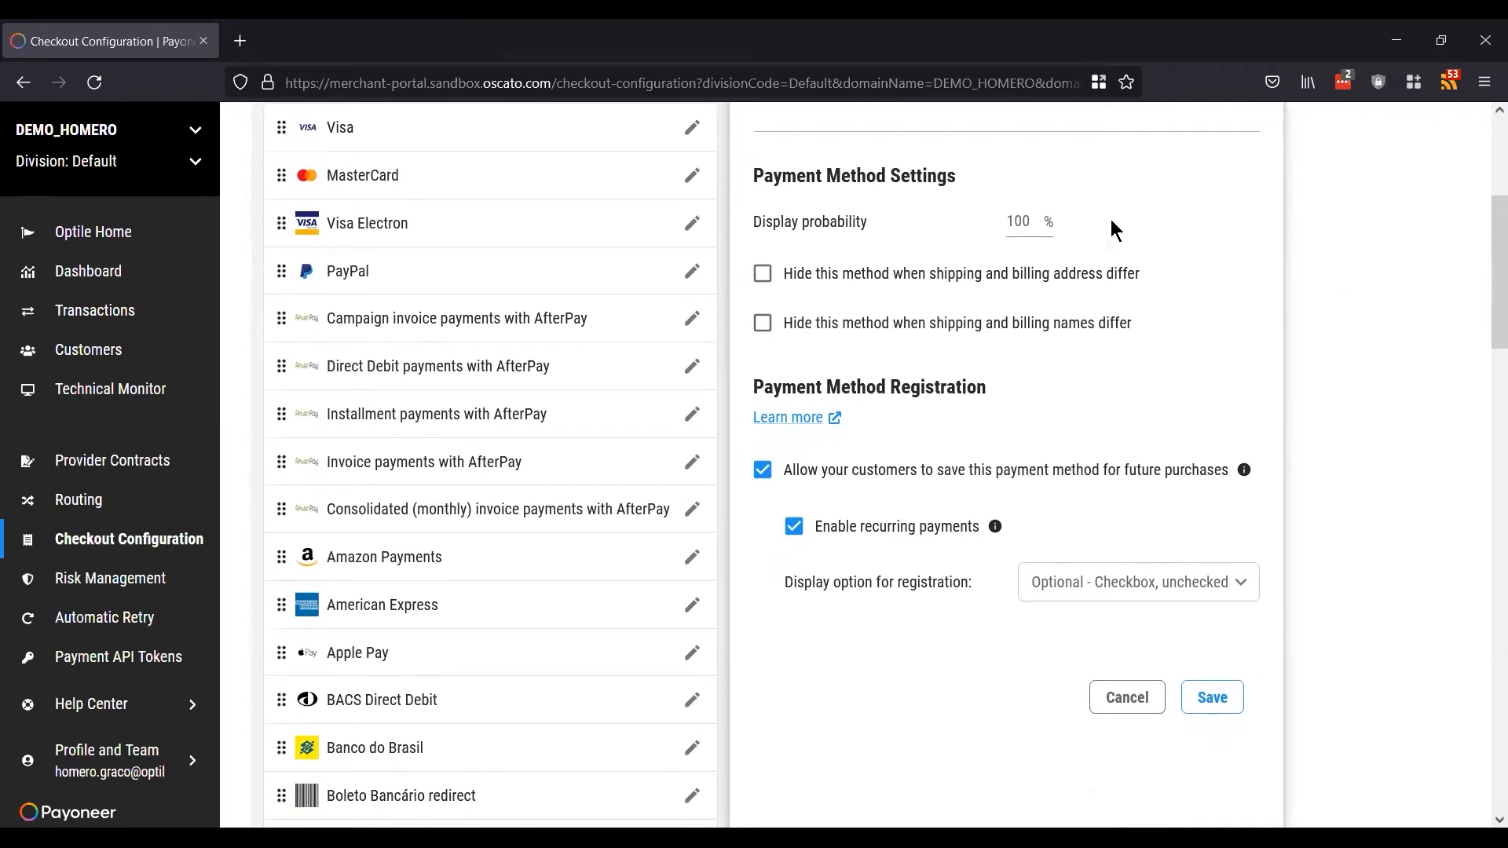
double_click(1021, 223)
click(1171, 229)
Step: Set Visa's 'Display option for registration' to Forced - Text hidden
click(1080, 583)
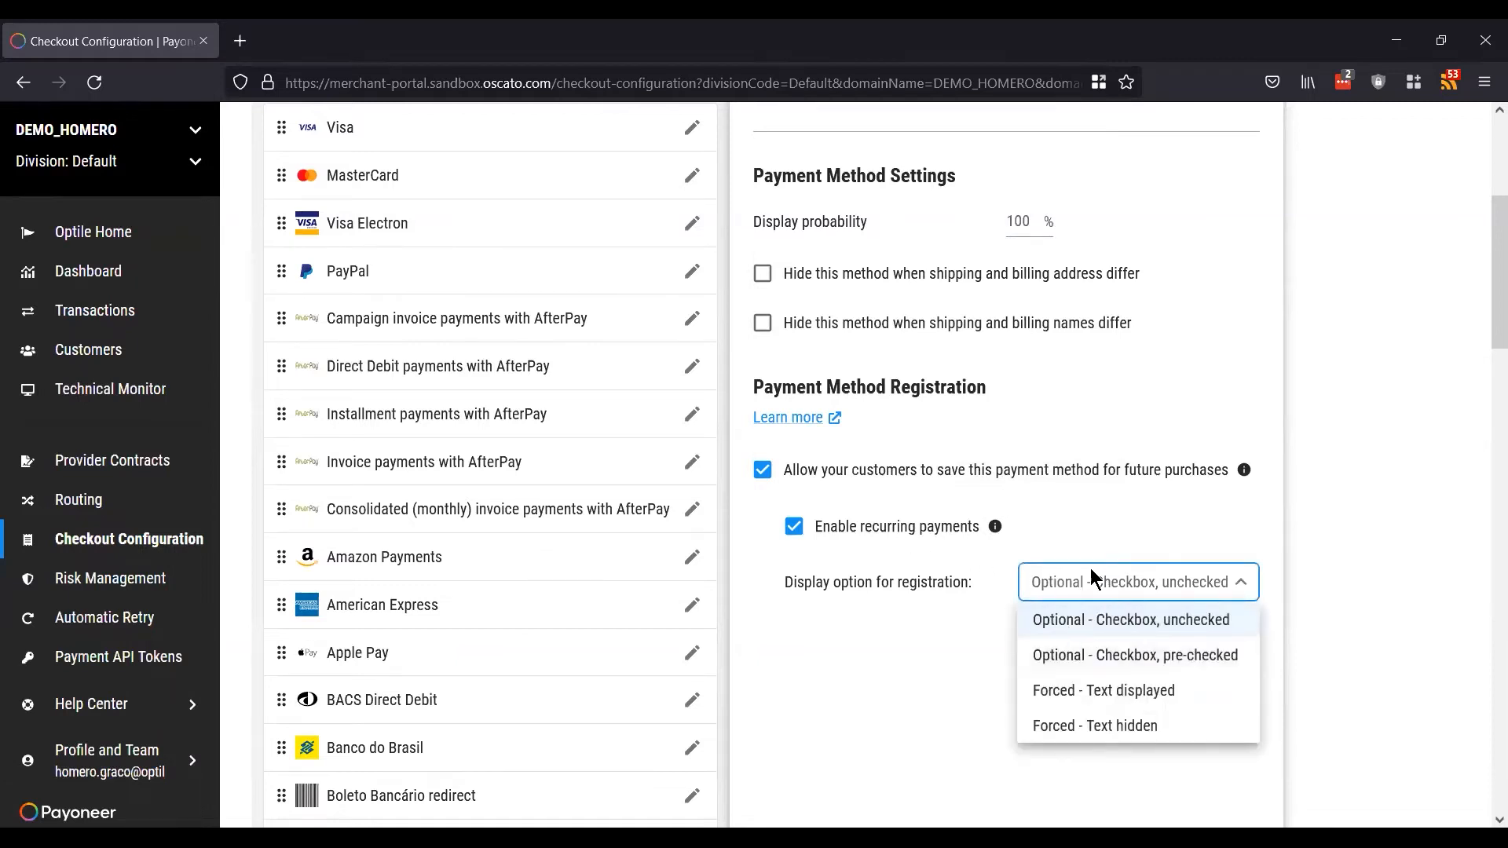
click(1125, 583)
click(1124, 582)
click(1094, 724)
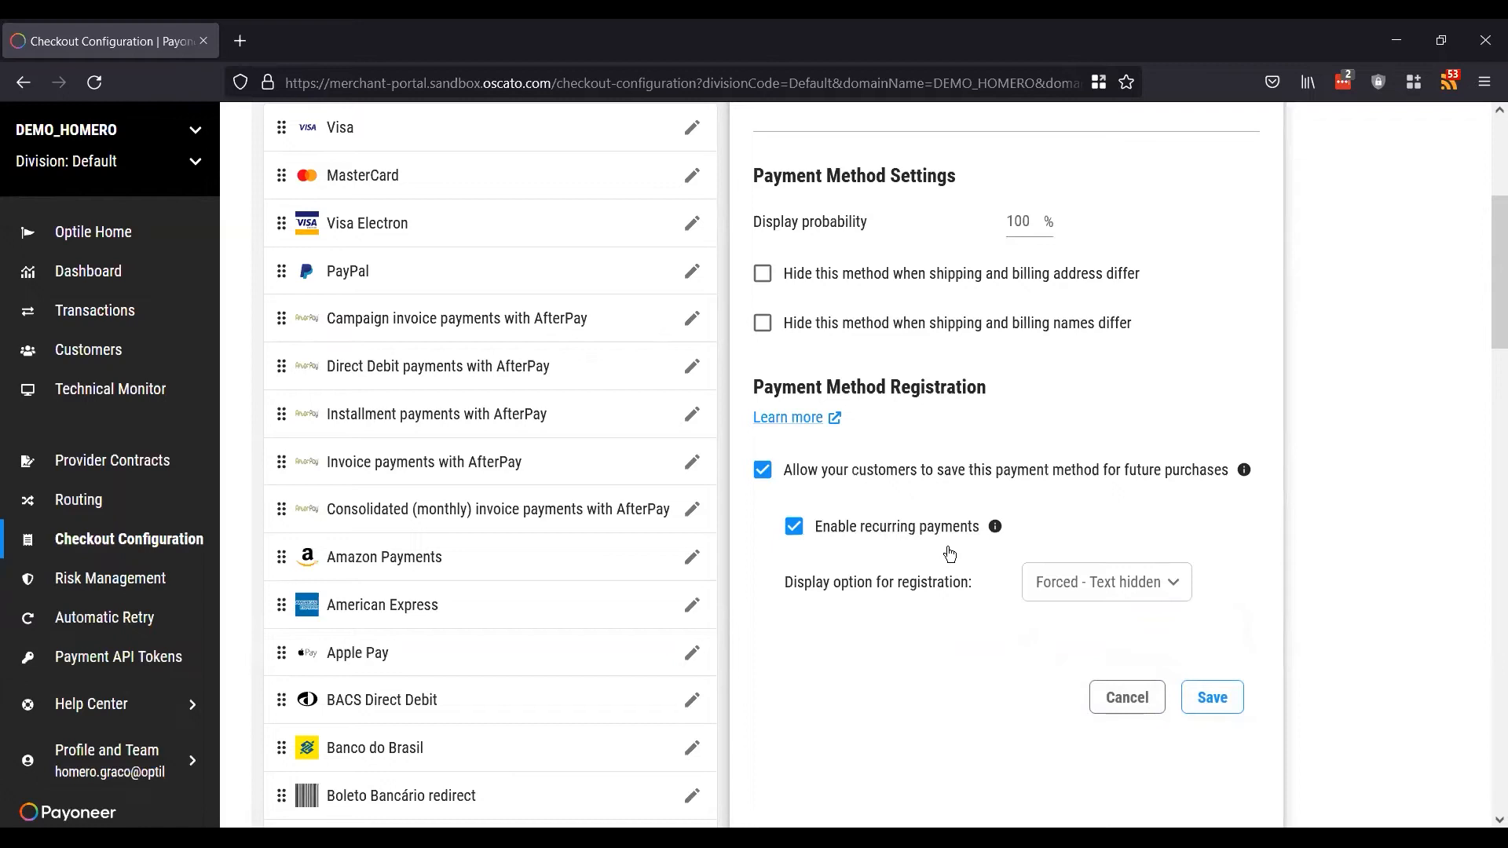
scroll(695, 450, up, 4)
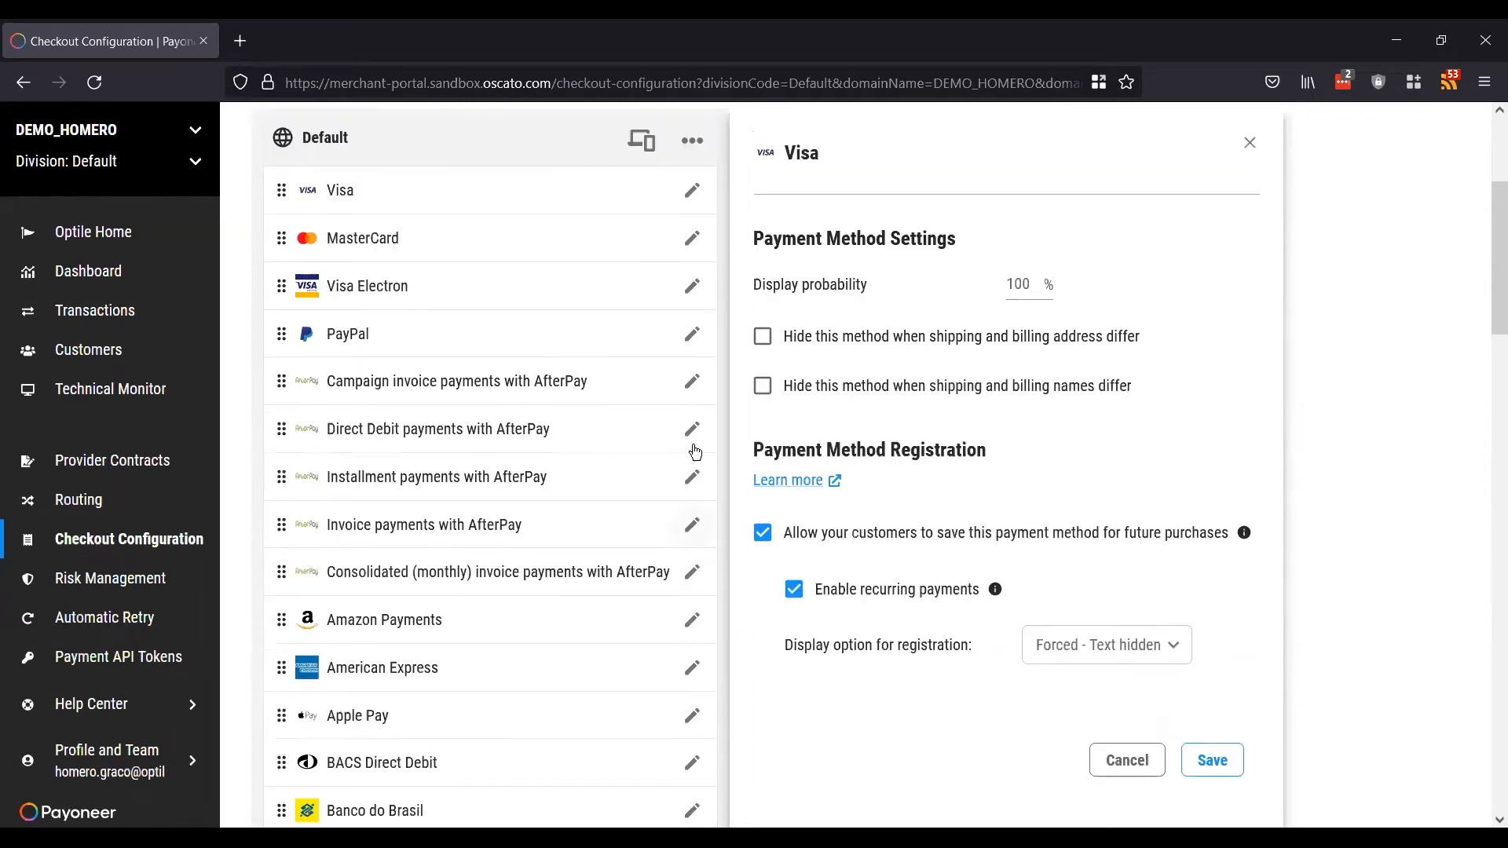
scroll(694, 452, down, 2)
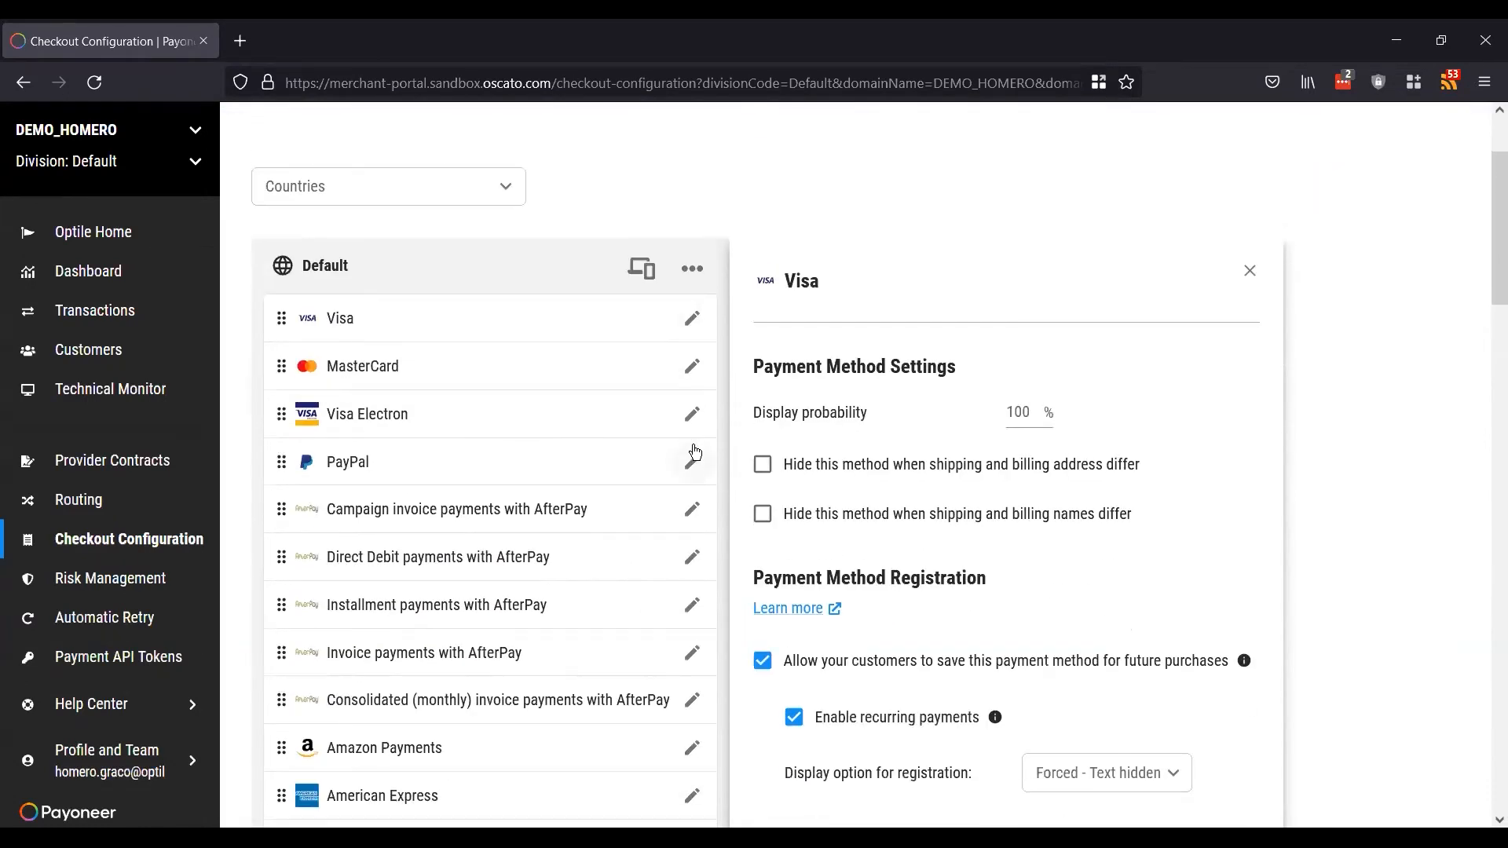
scroll(695, 454, up, 1)
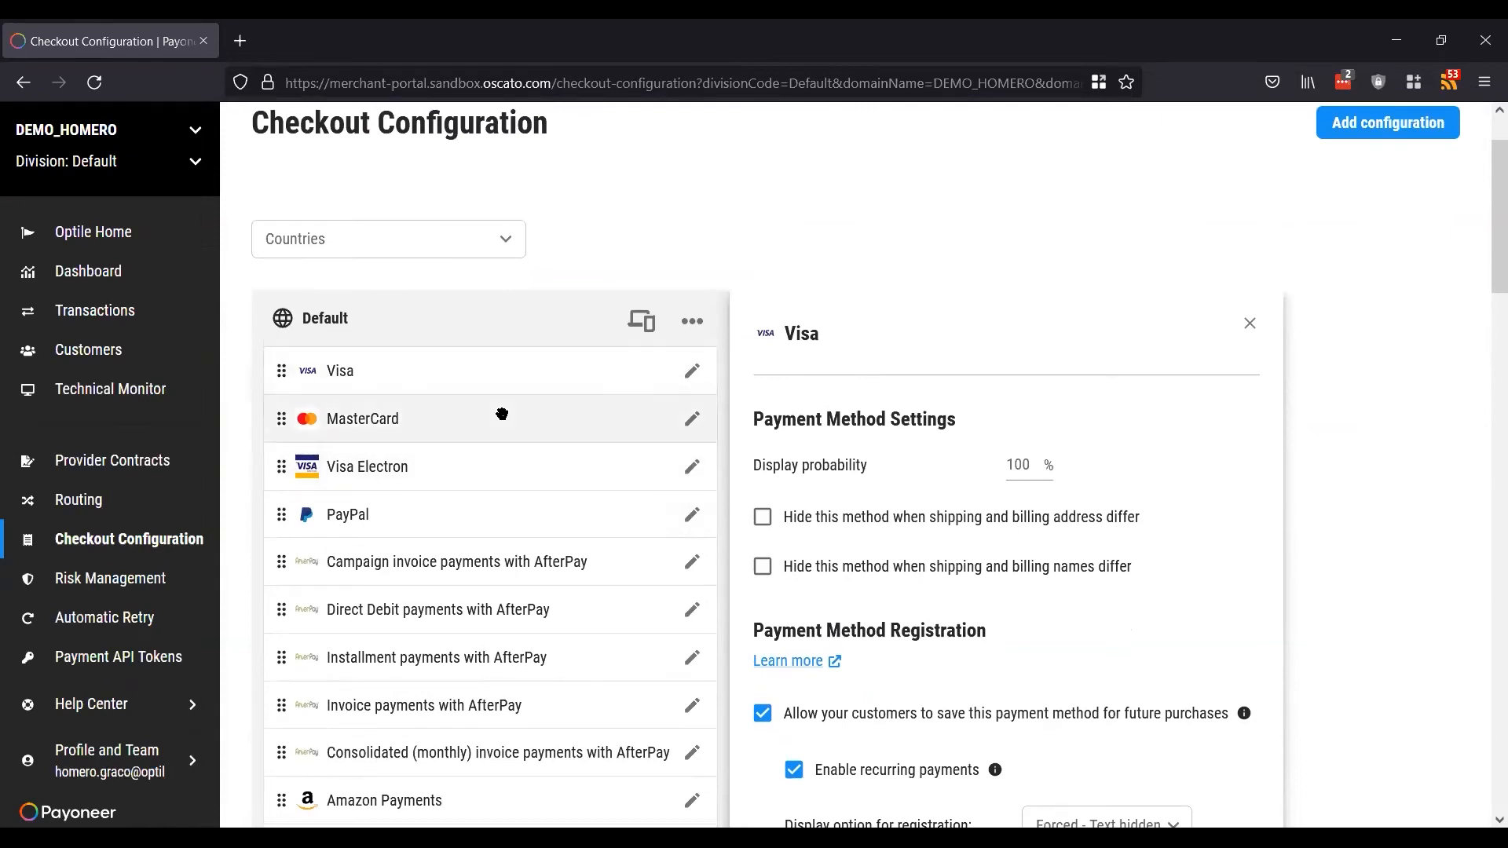
Step: Close Visa's settings and start a new rule on the Risk Management Rules page
click(1249, 324)
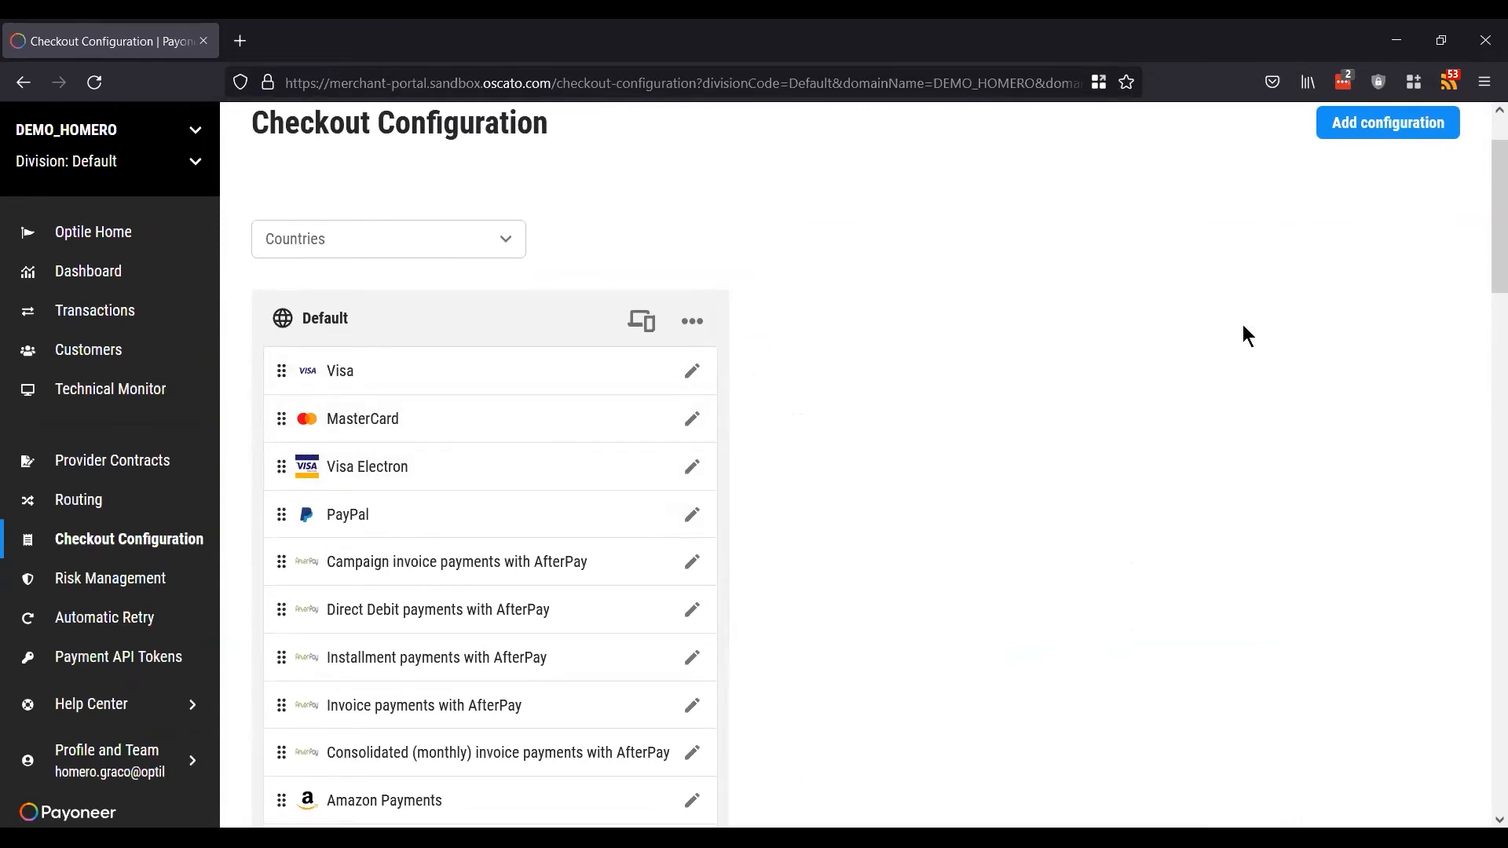
click(82, 585)
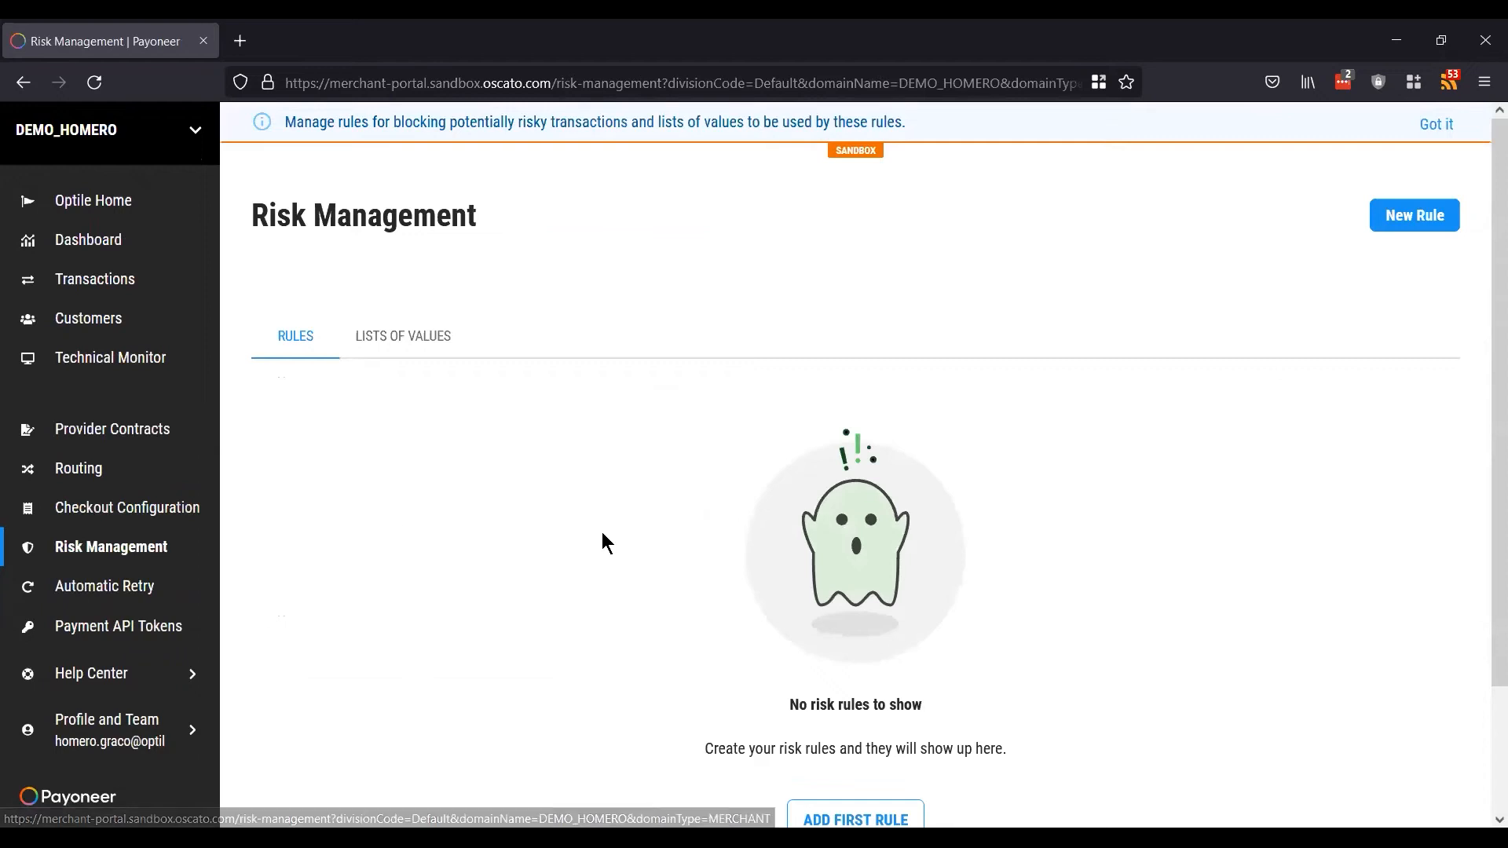
scroll(603, 534, down, 1)
scroll(603, 534, up, 1)
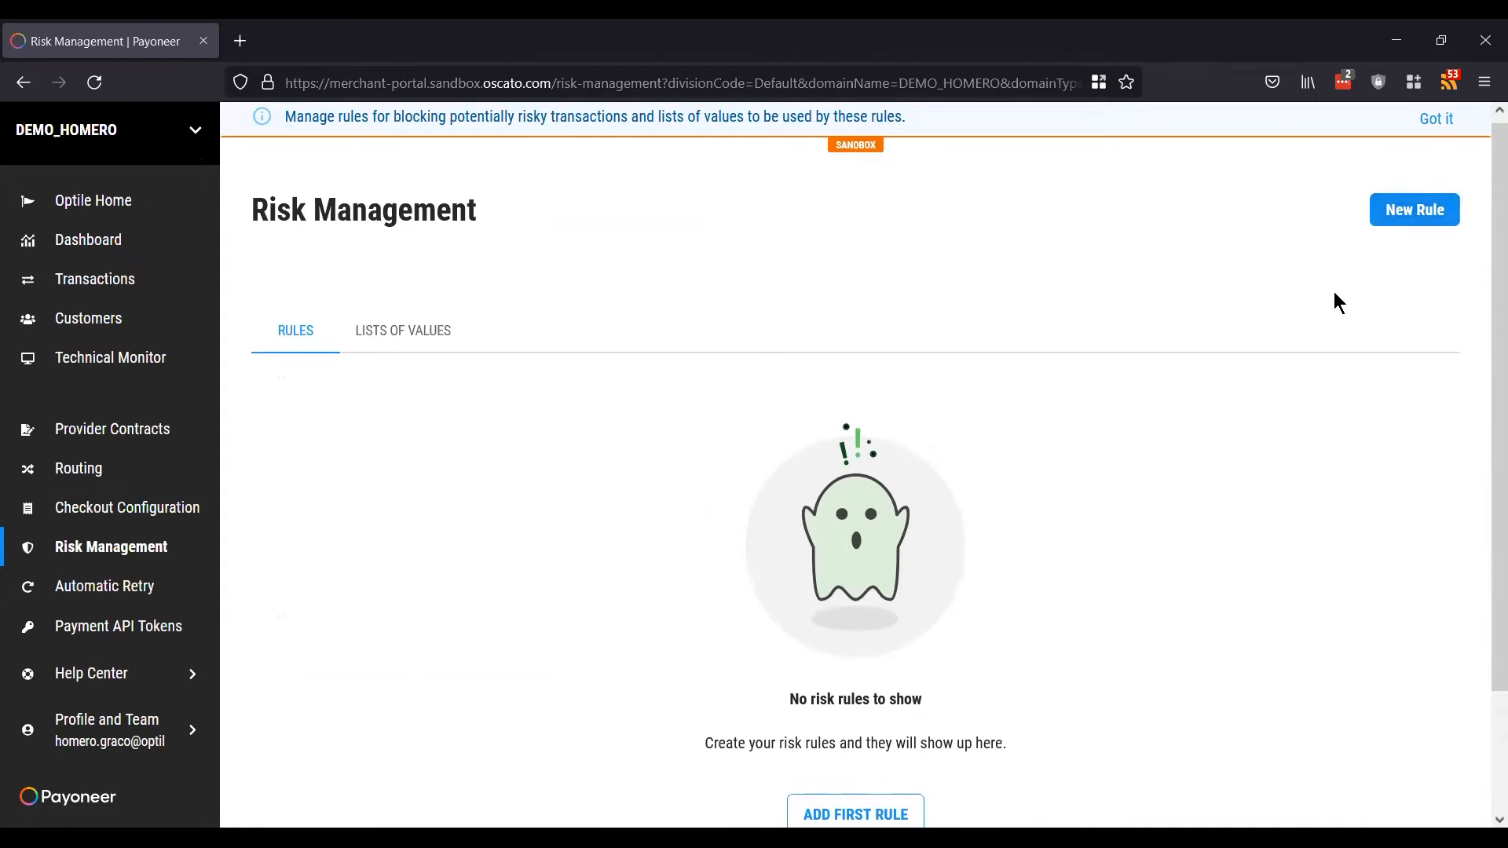
click(1410, 217)
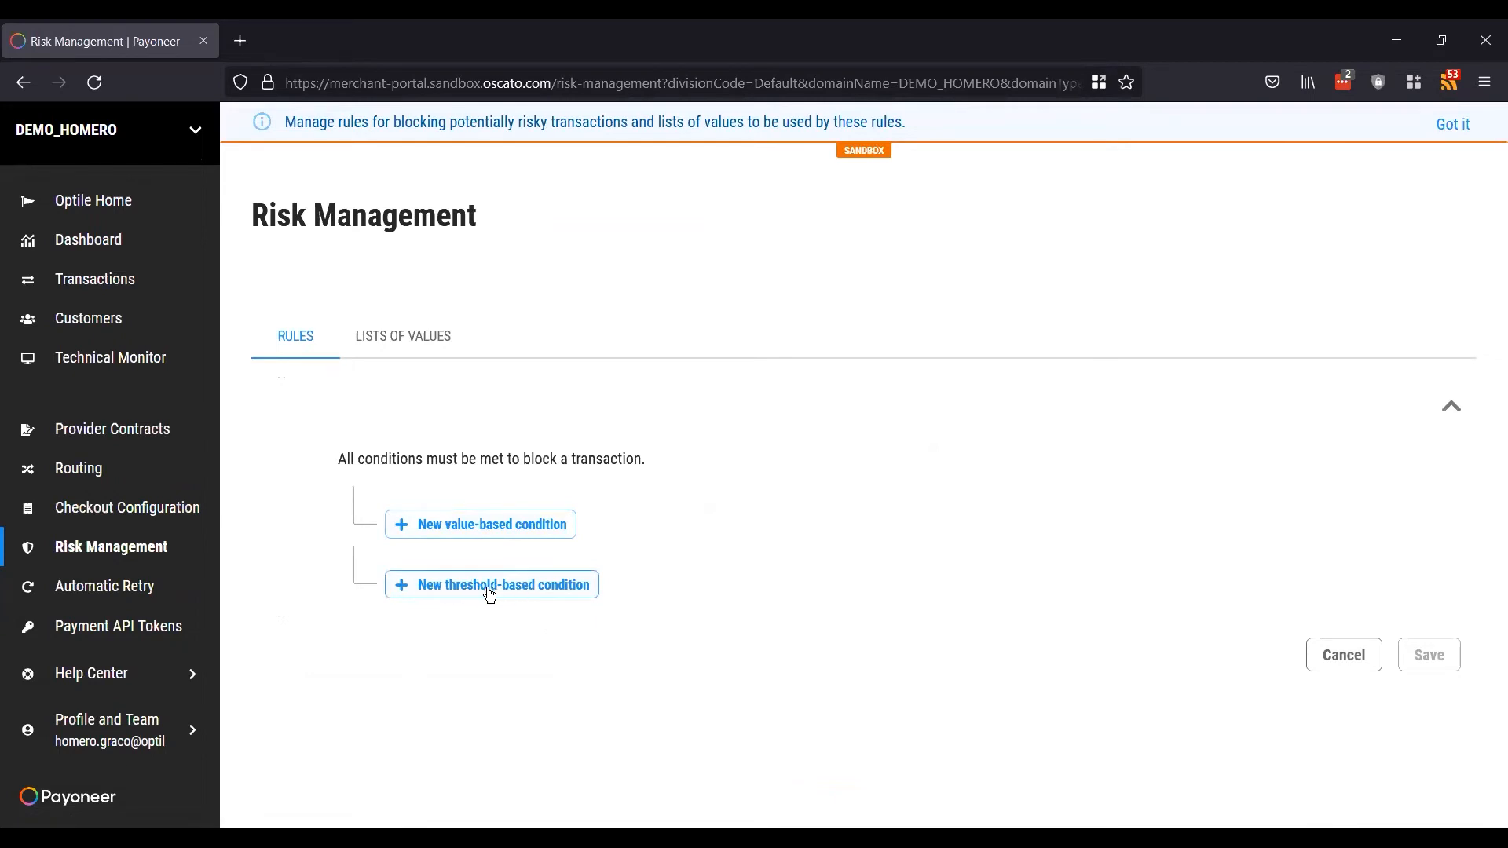
Step: Add a value-based condition using the Payment Account Holder Name variable
click(467, 524)
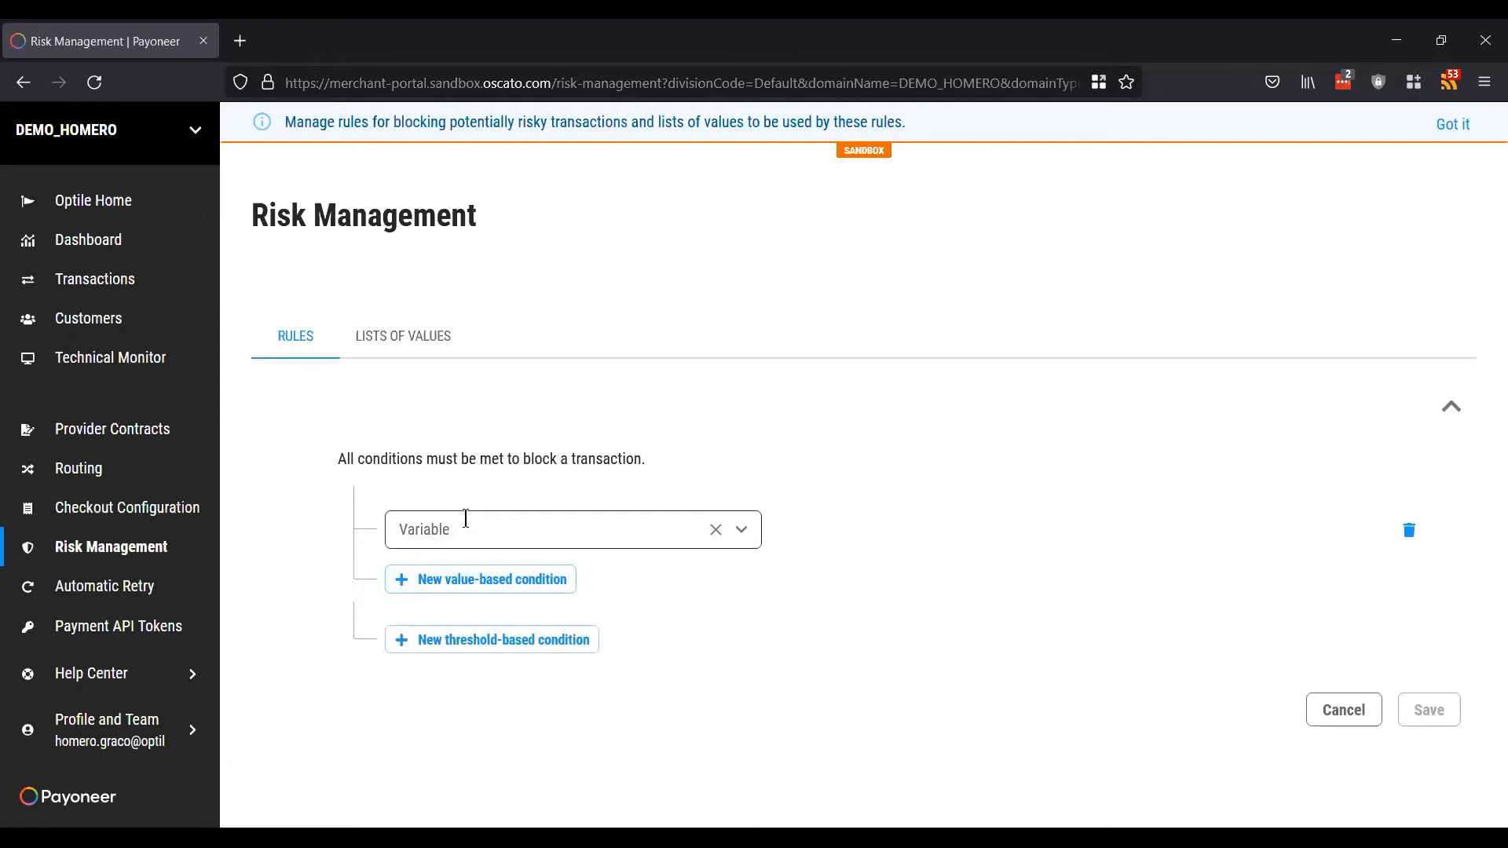
click(626, 528)
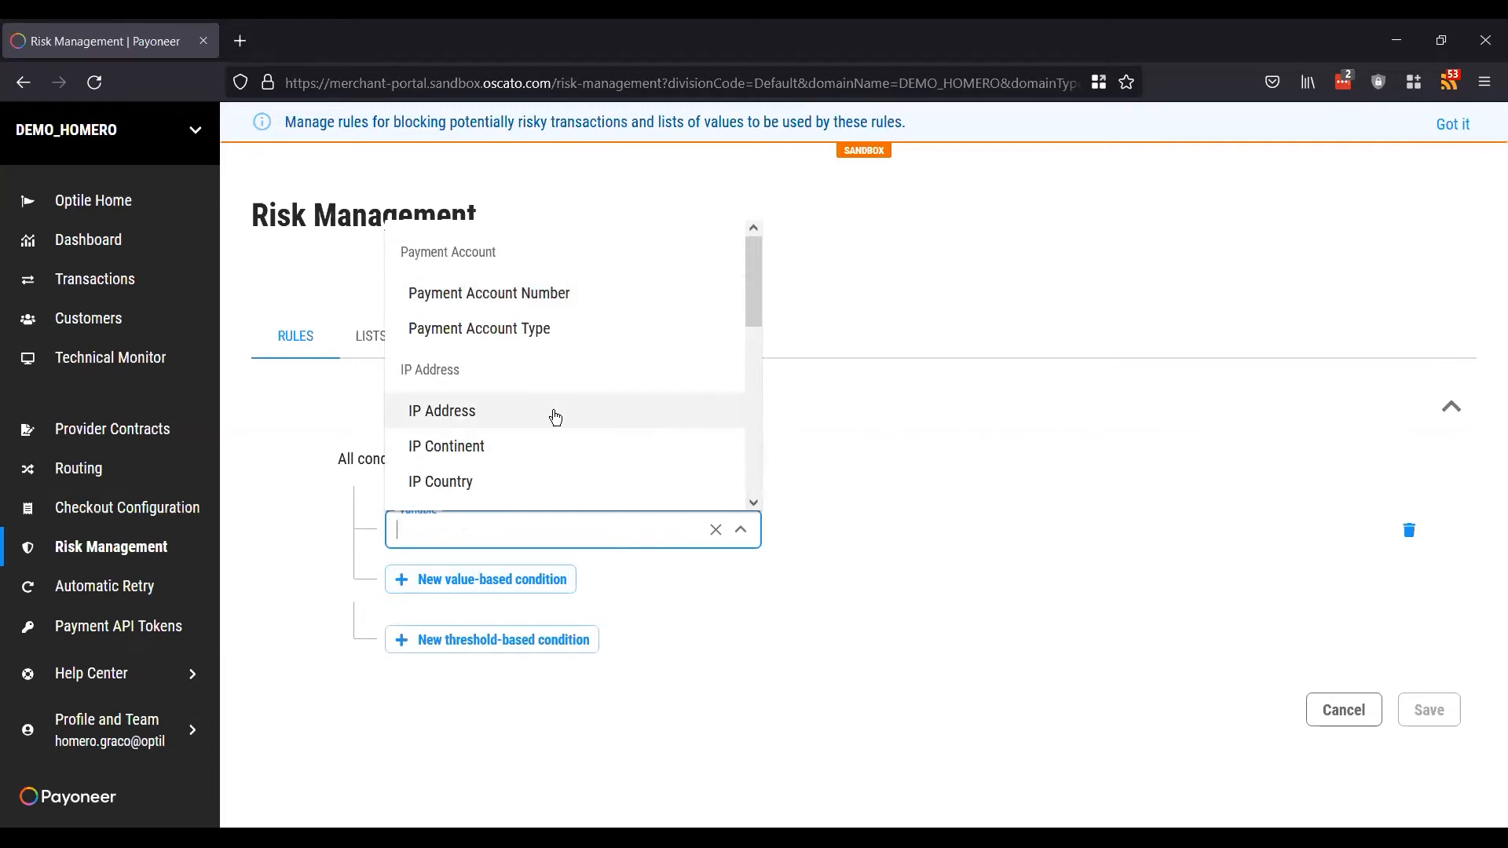
scroll(555, 417, down, 3)
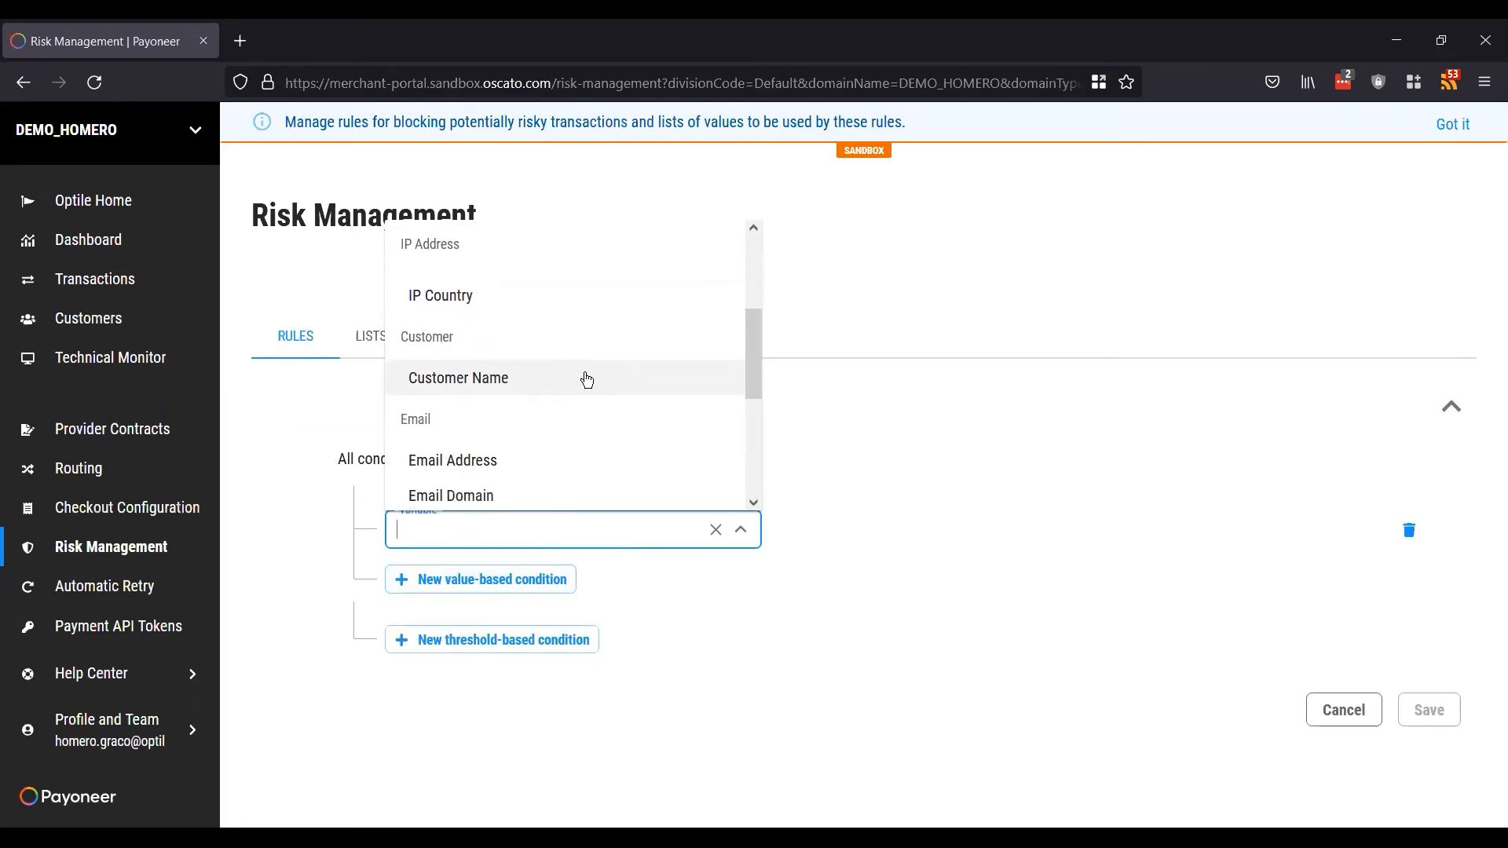
scroll(586, 380, down, 1)
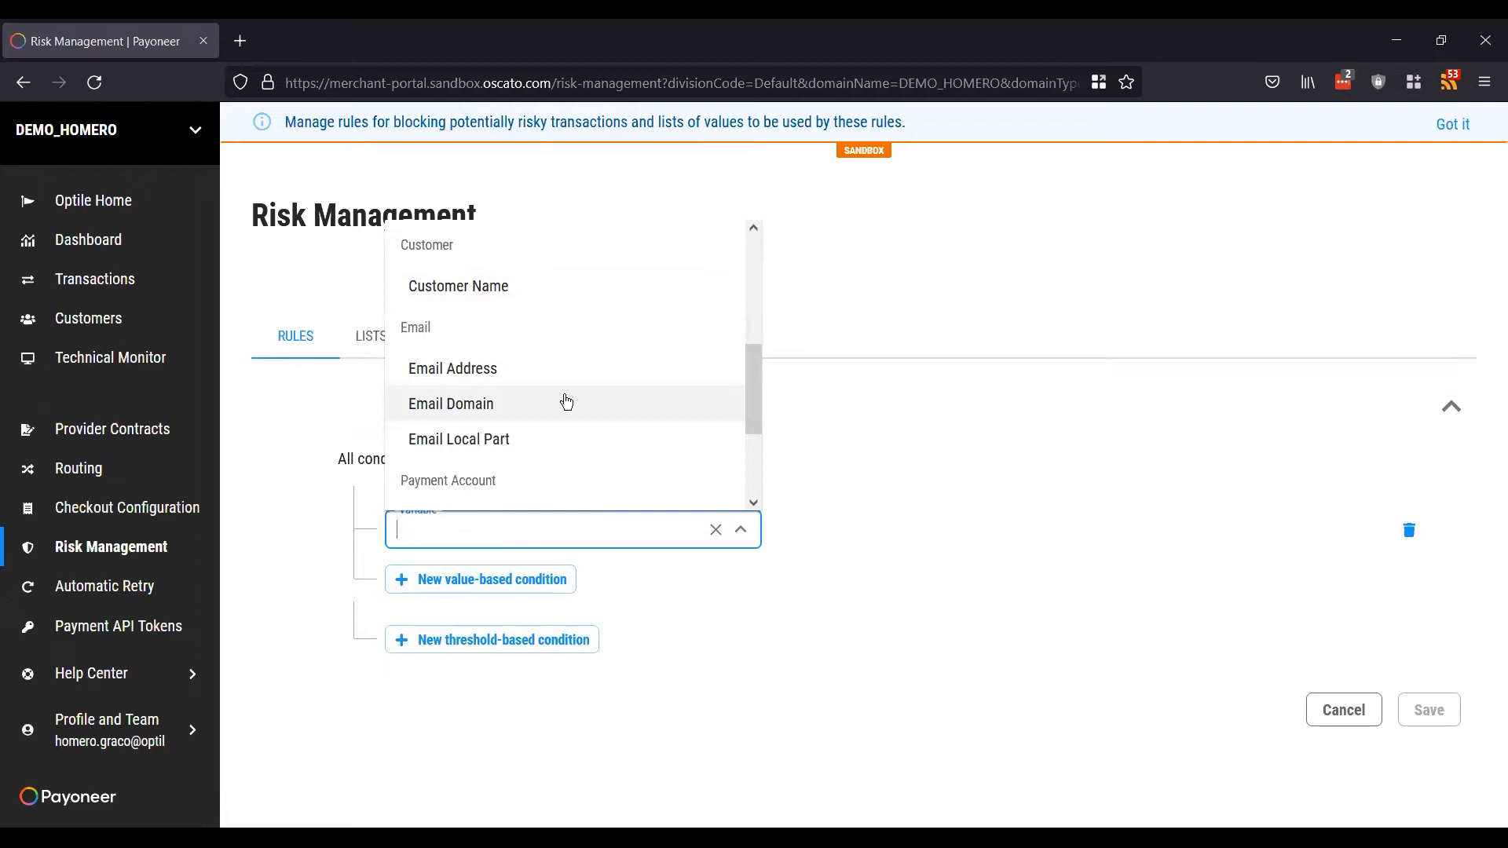
click(878, 536)
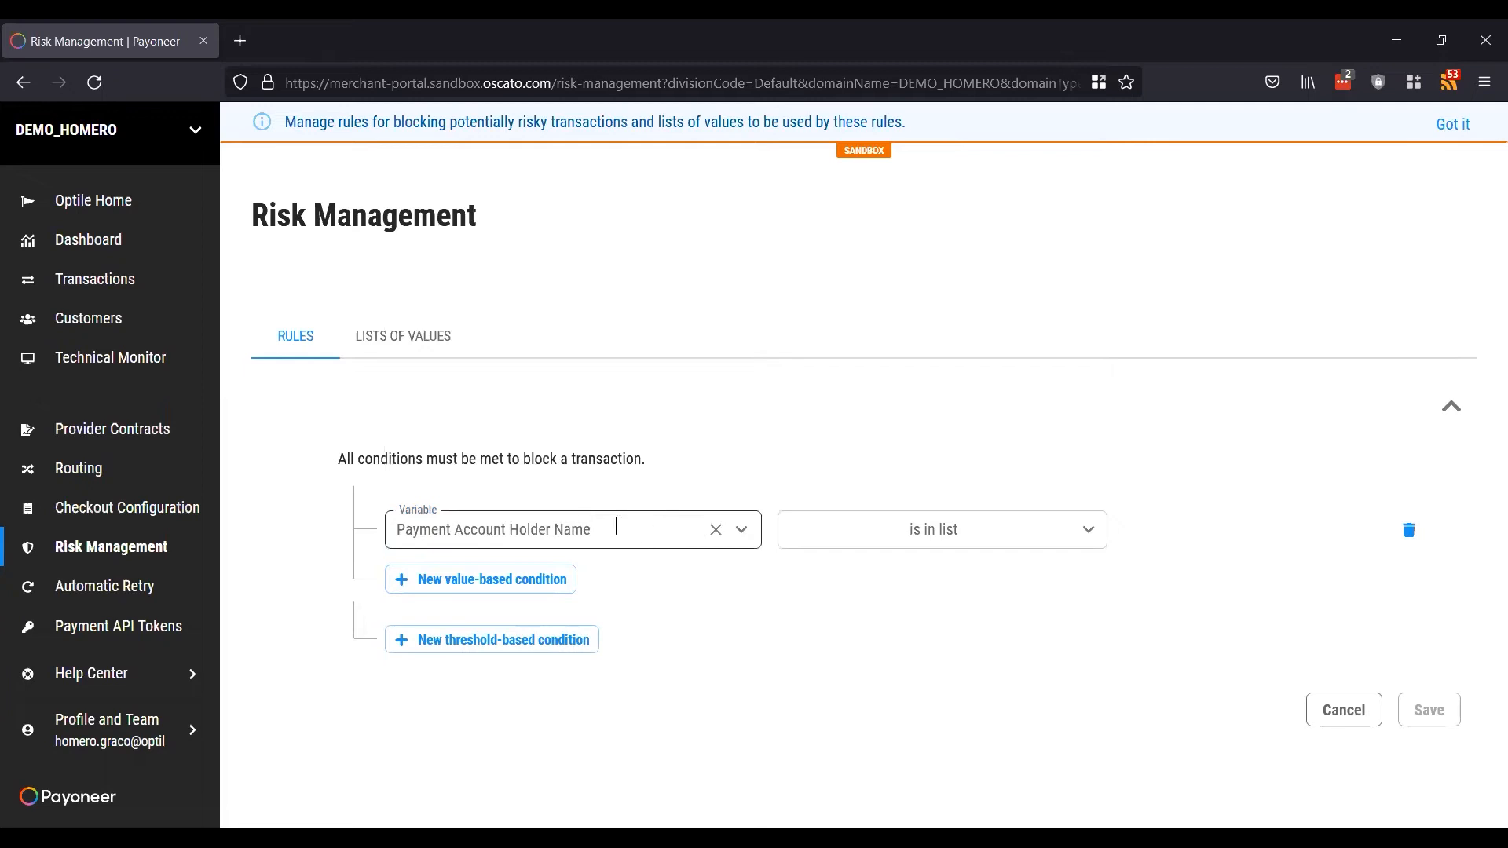
Step: Change the holder-name condition's operator from 'is in list' to 'is'
click(862, 531)
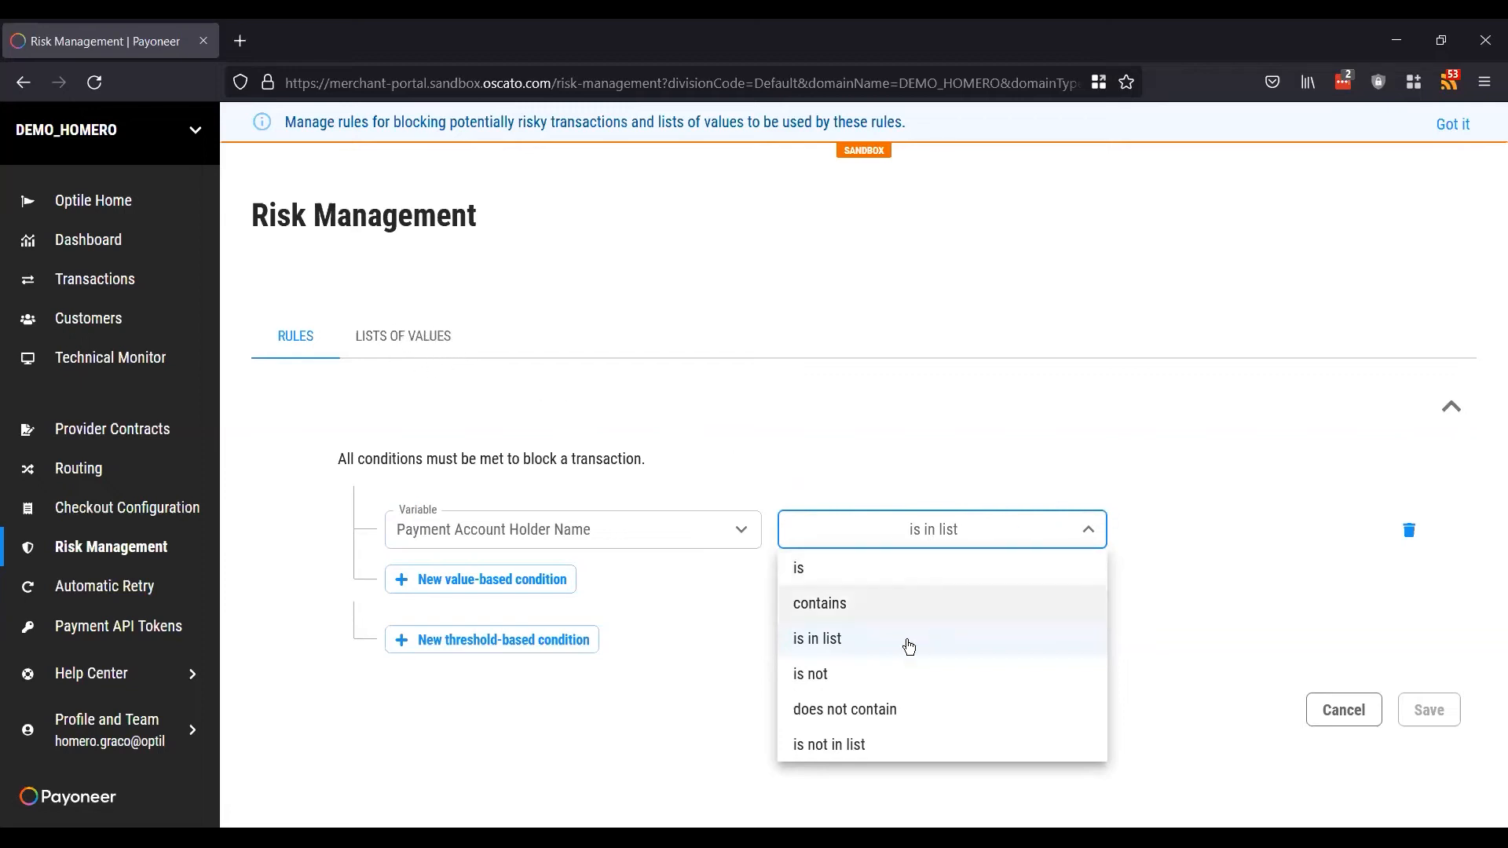
click(1055, 488)
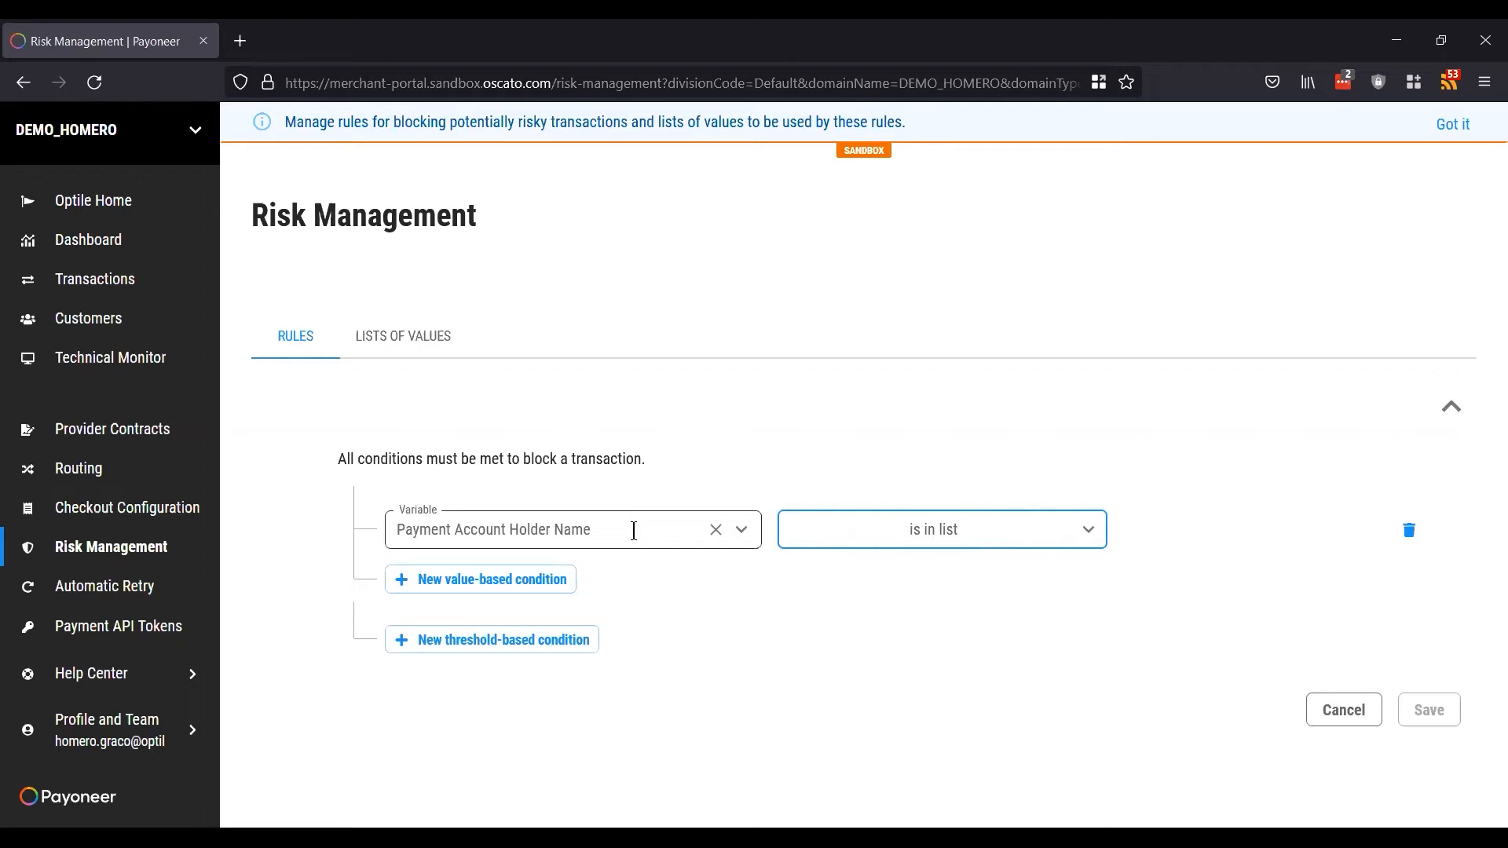
click(1002, 533)
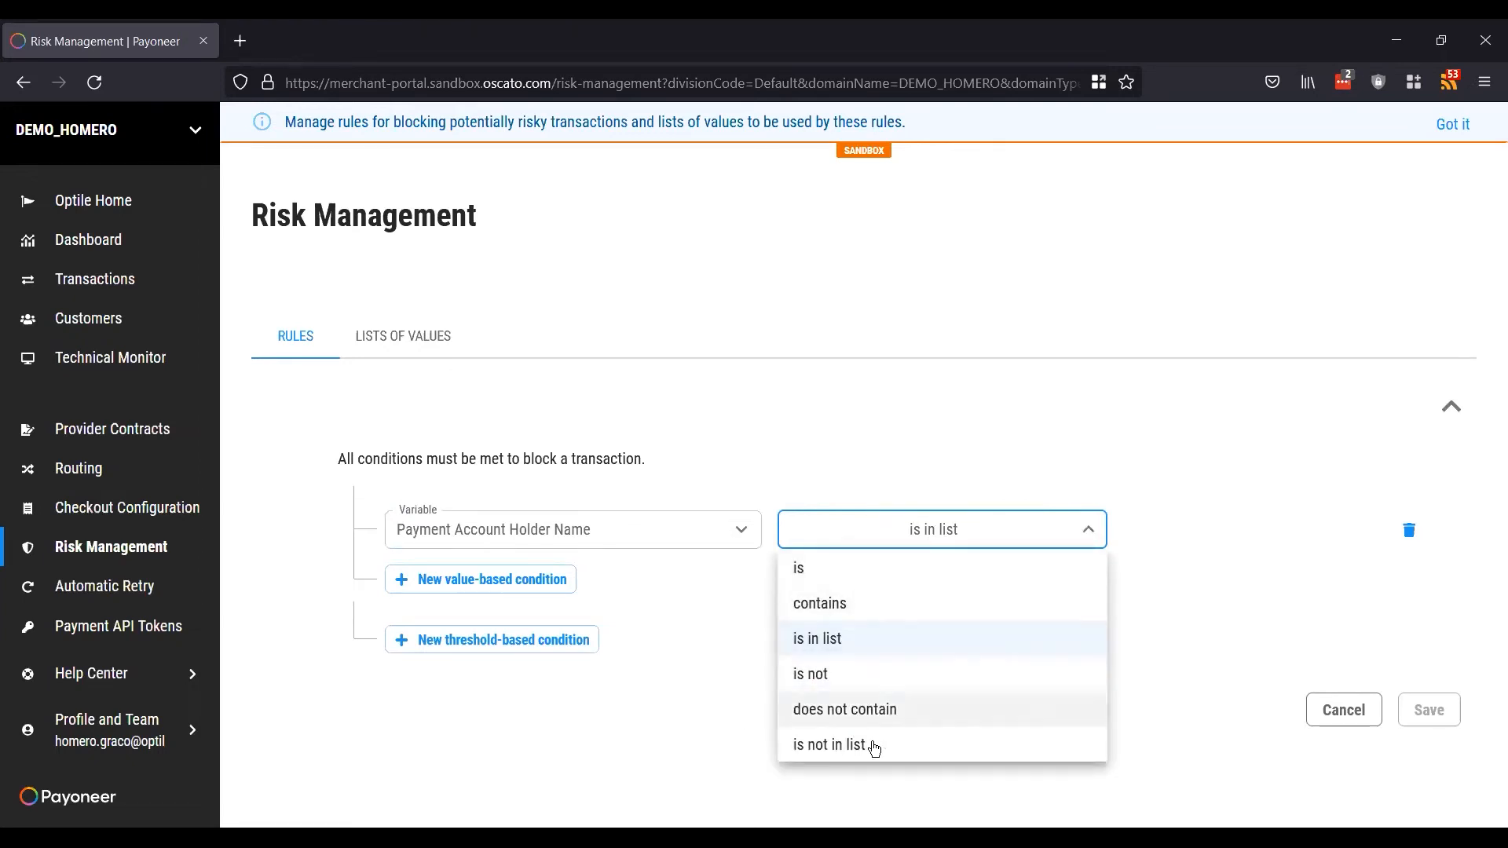
click(1003, 580)
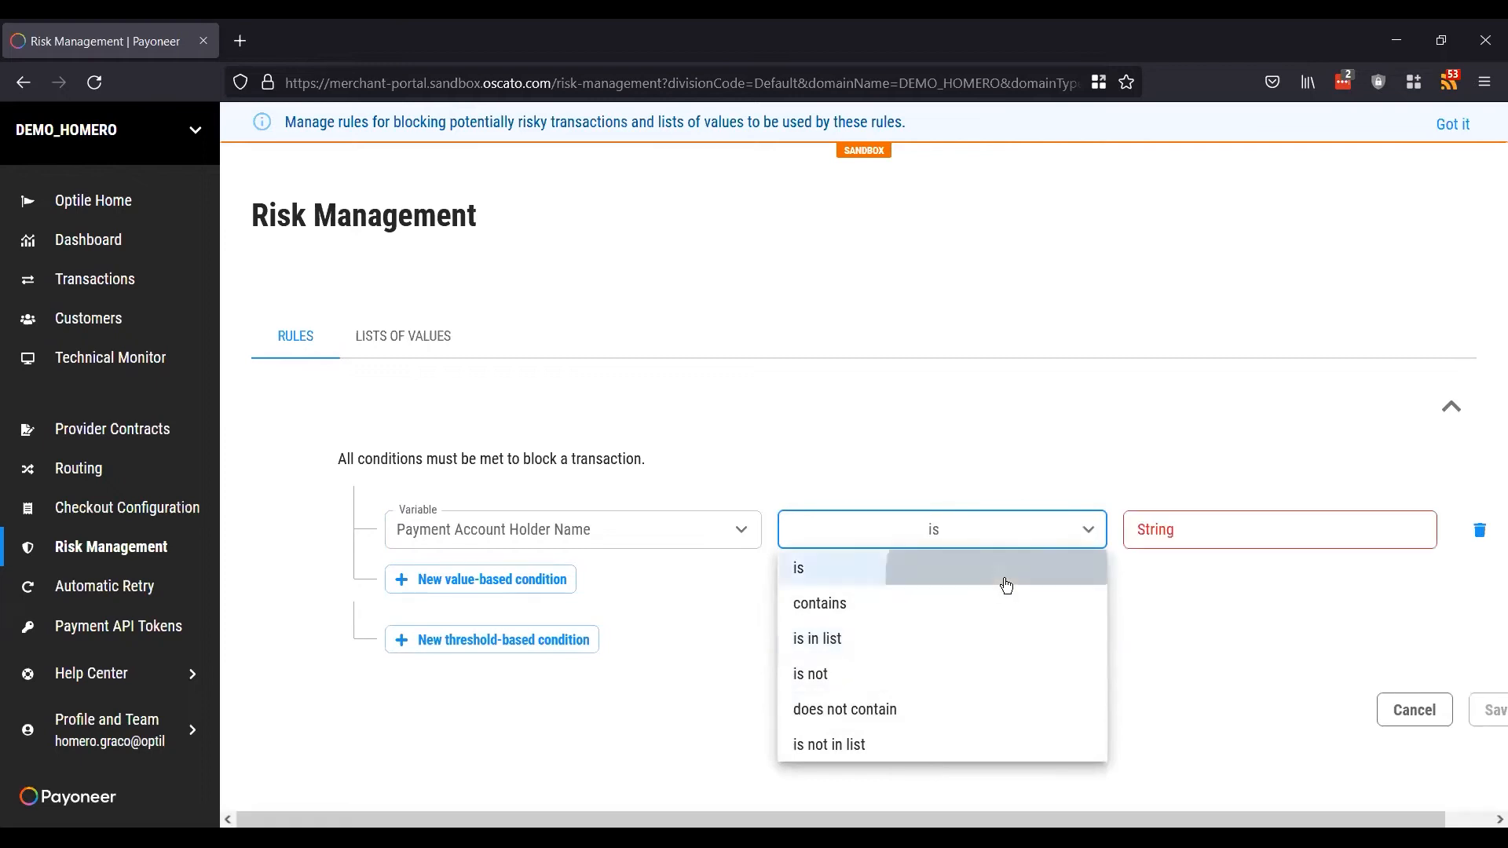
Step: Enter a sample holder name into the condition's String field
click(1235, 531)
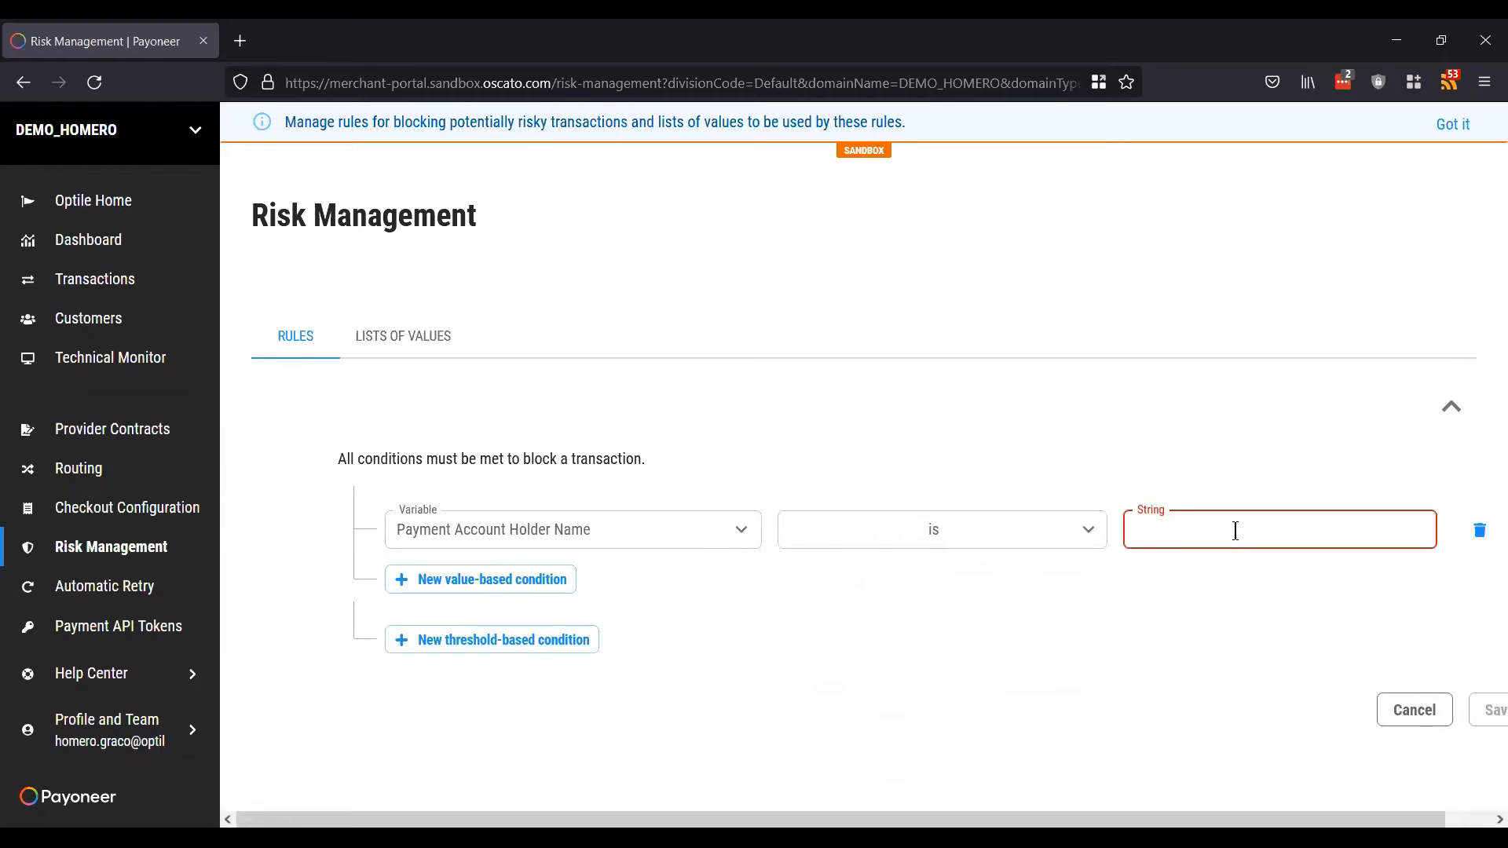
text(Joe)
click(1100, 592)
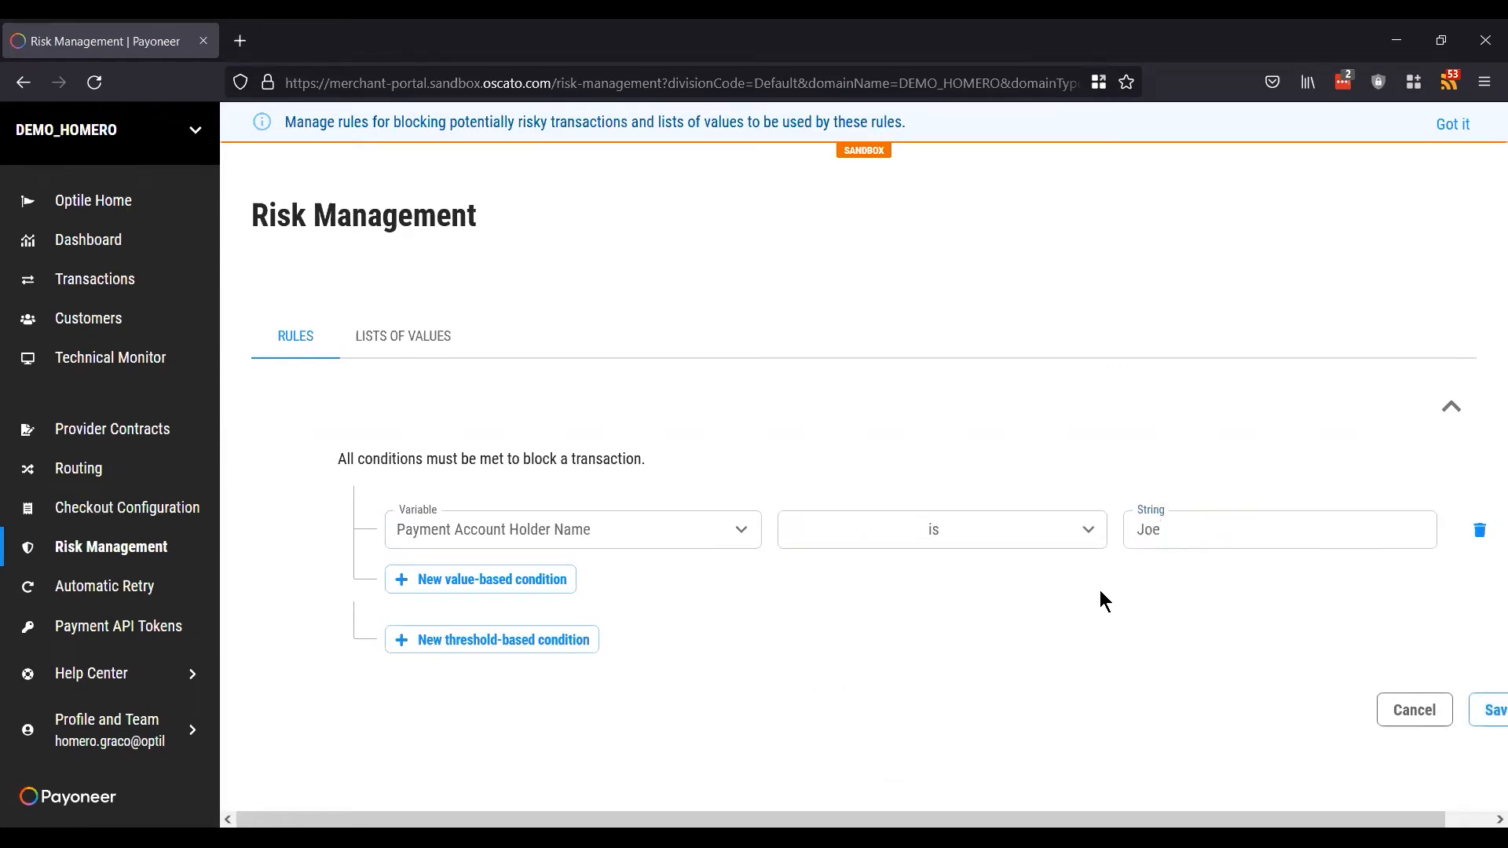
click(1166, 528)
click(1150, 595)
Step: Add a new threshold-based condition to the rule, based on IP Address
click(500, 641)
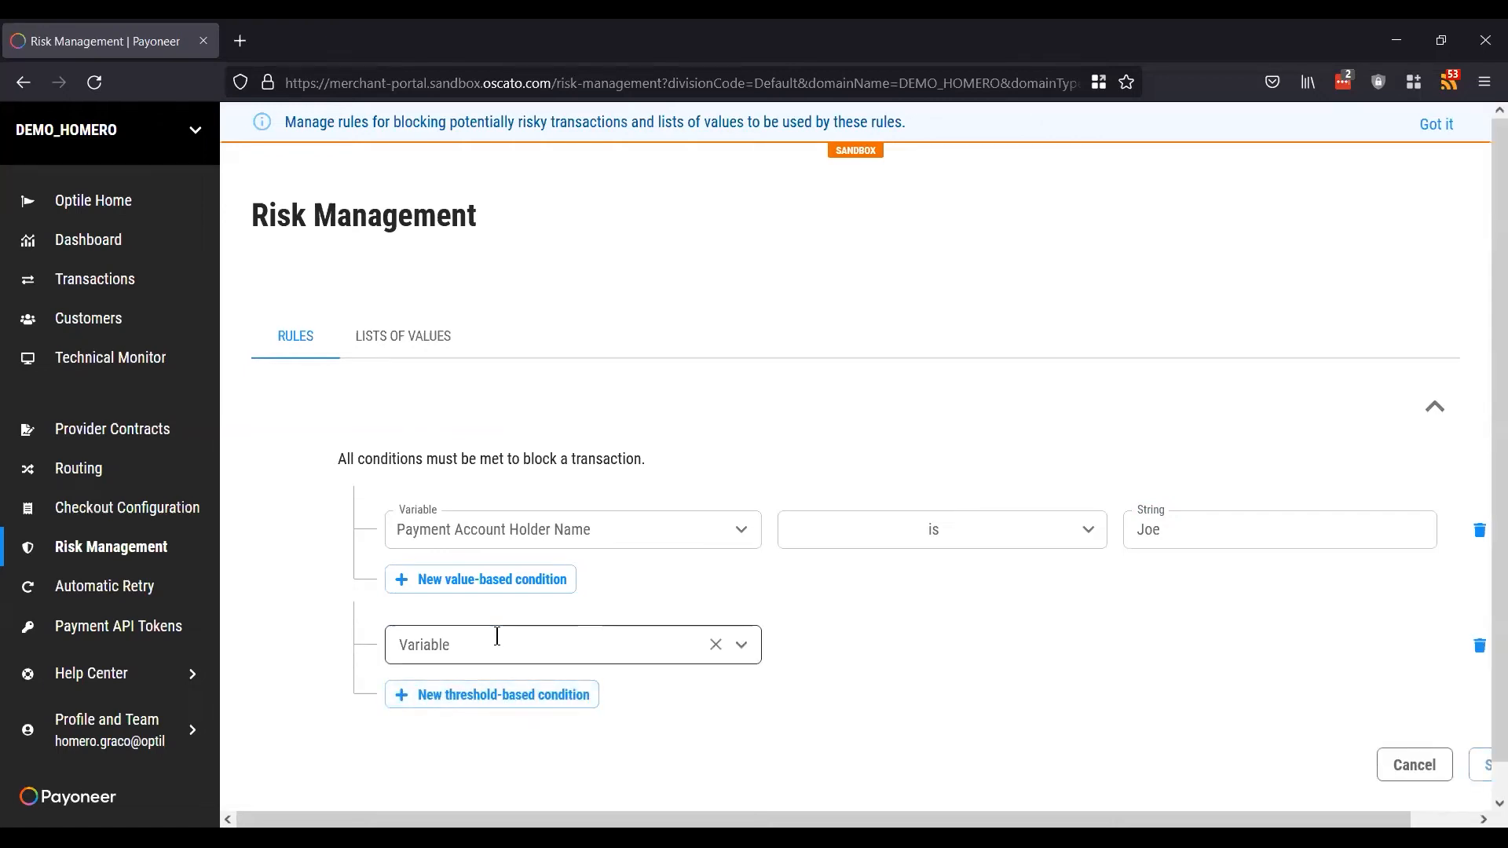
click(497, 636)
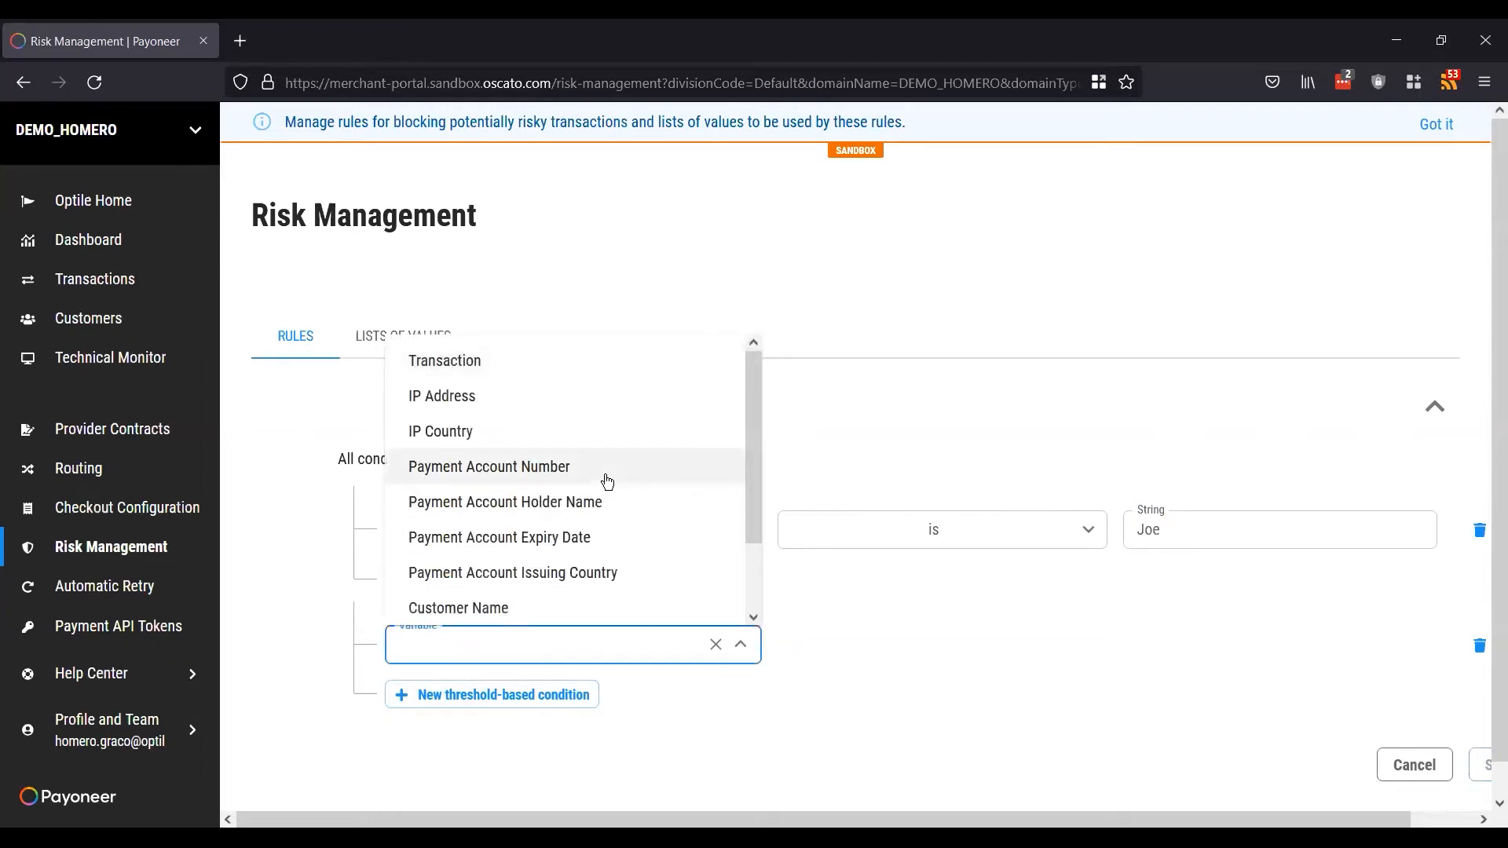
scroll(607, 480, down, 2)
scroll(607, 479, up, 2)
click(628, 394)
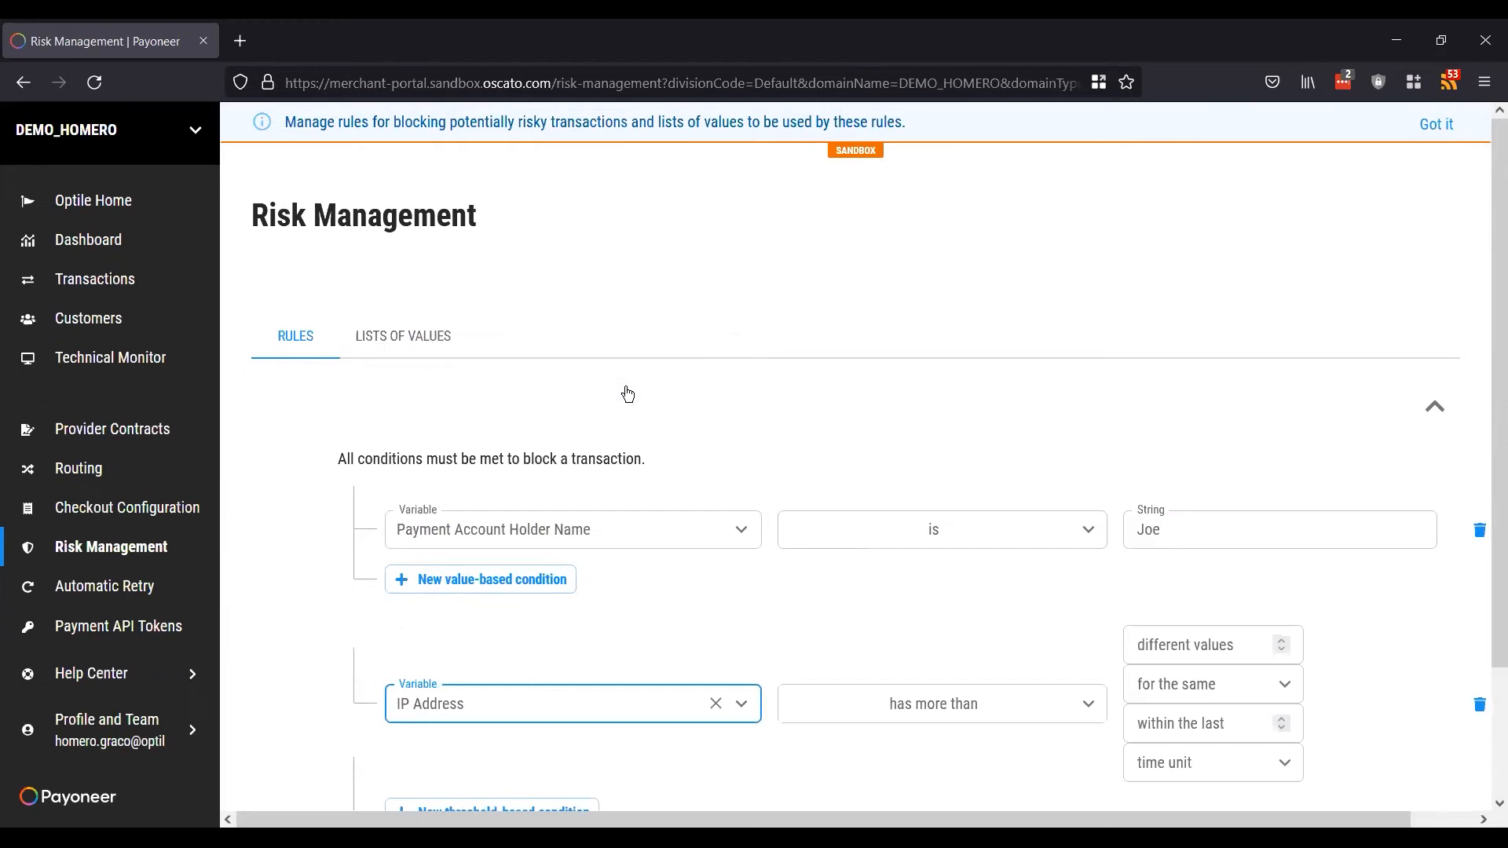
scroll(941, 633, down, 2)
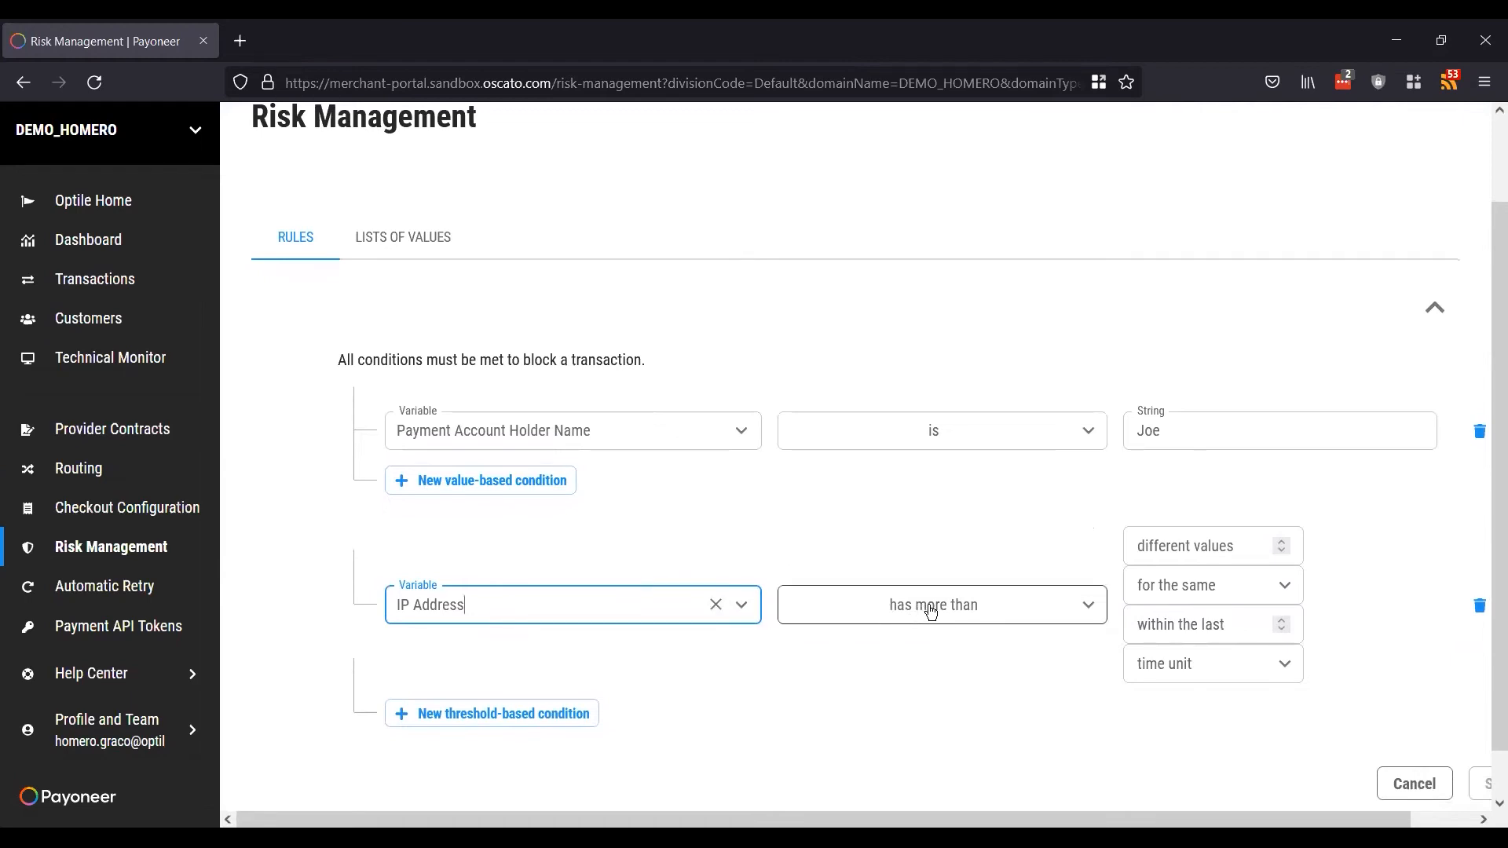
Step: Flag more than 10 different IP values per Payment Account within 5 minutes
click(1198, 534)
text(10)
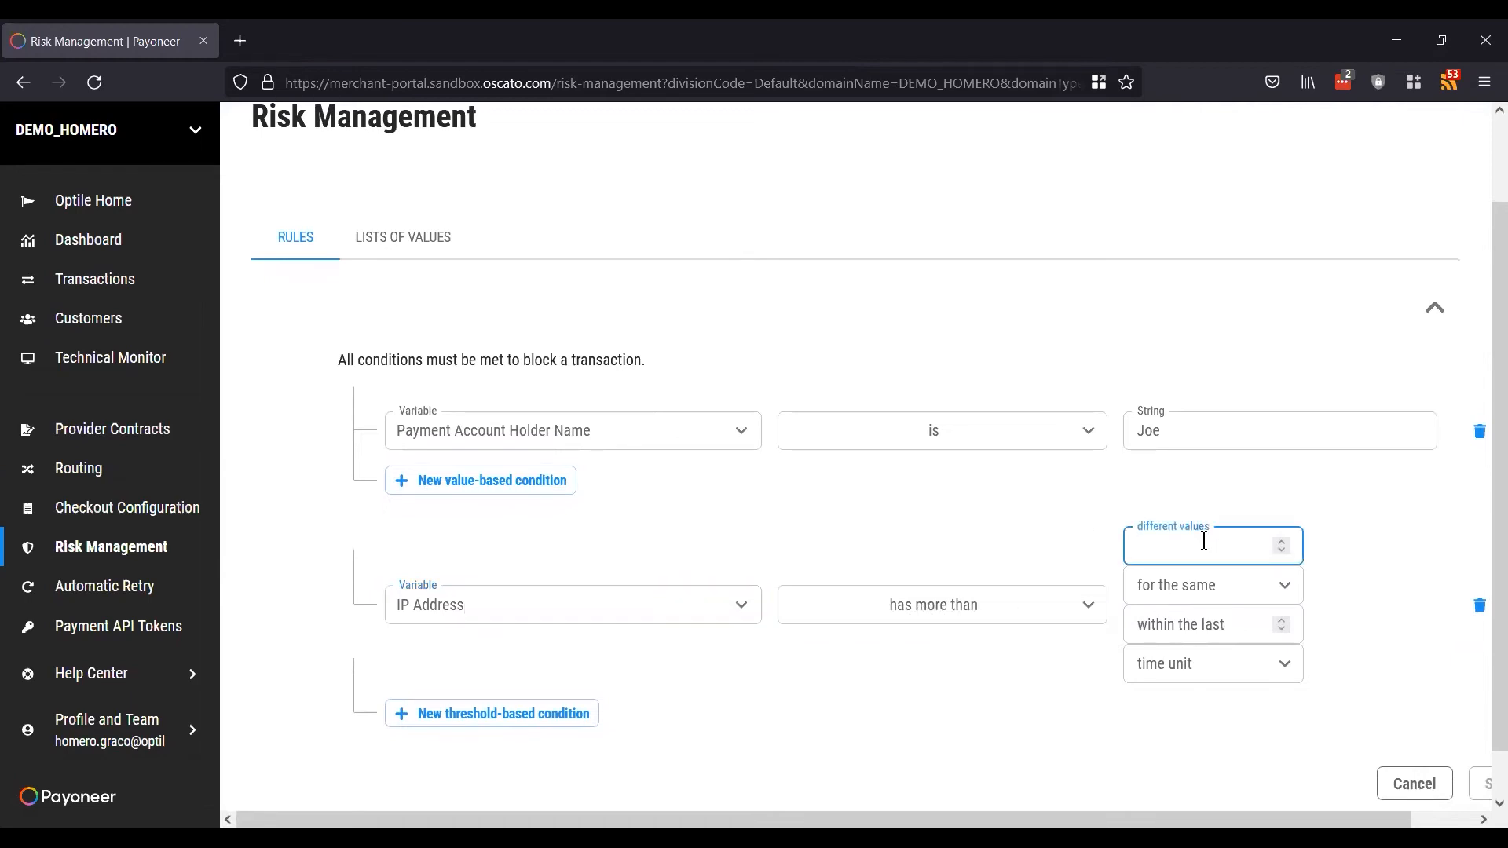
click(1191, 593)
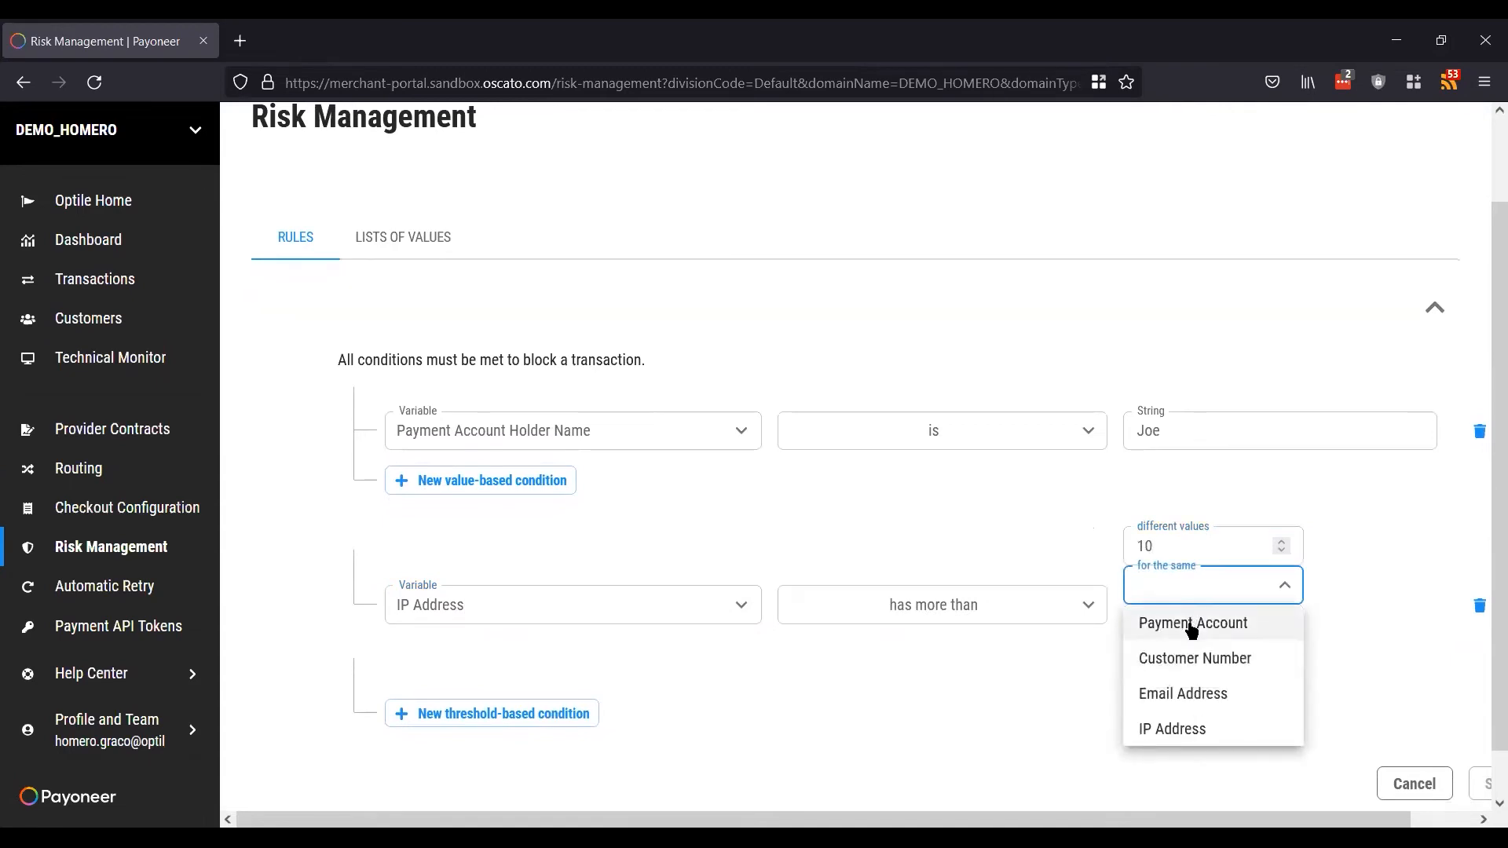
click(1192, 626)
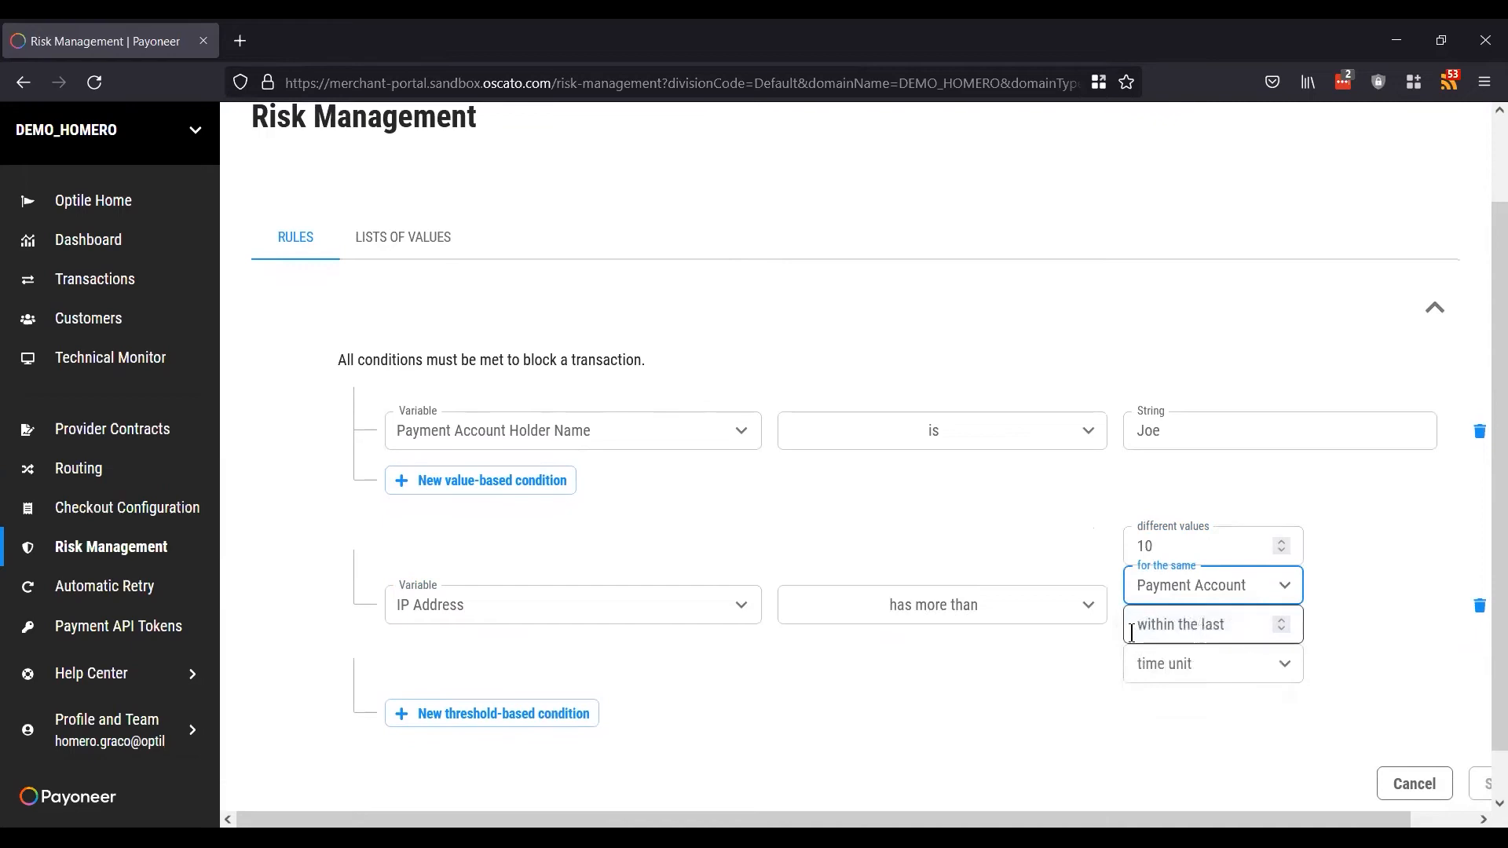
click(1173, 622)
text(6)
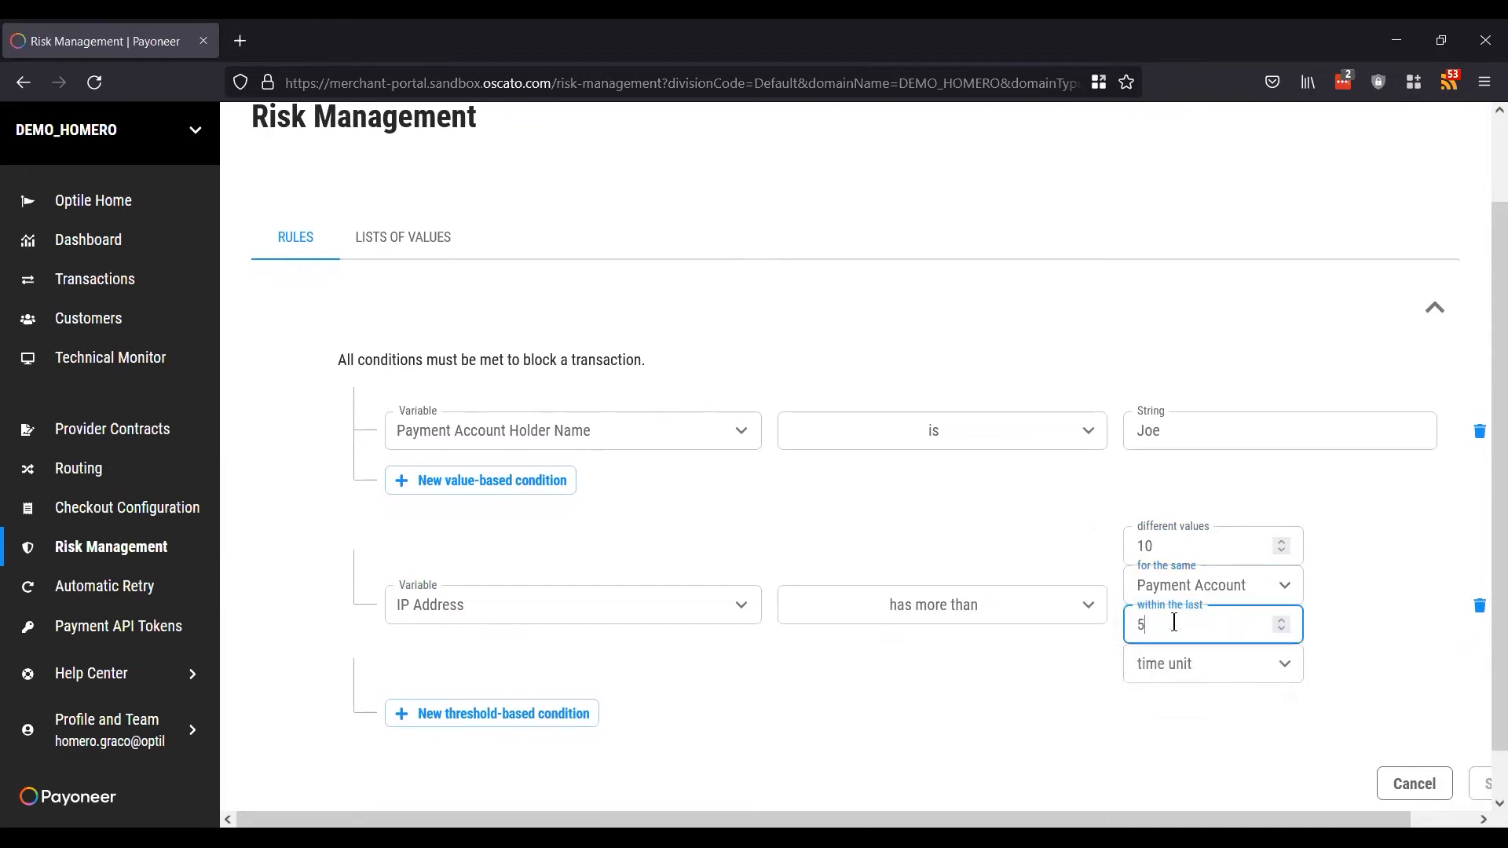
click(1175, 664)
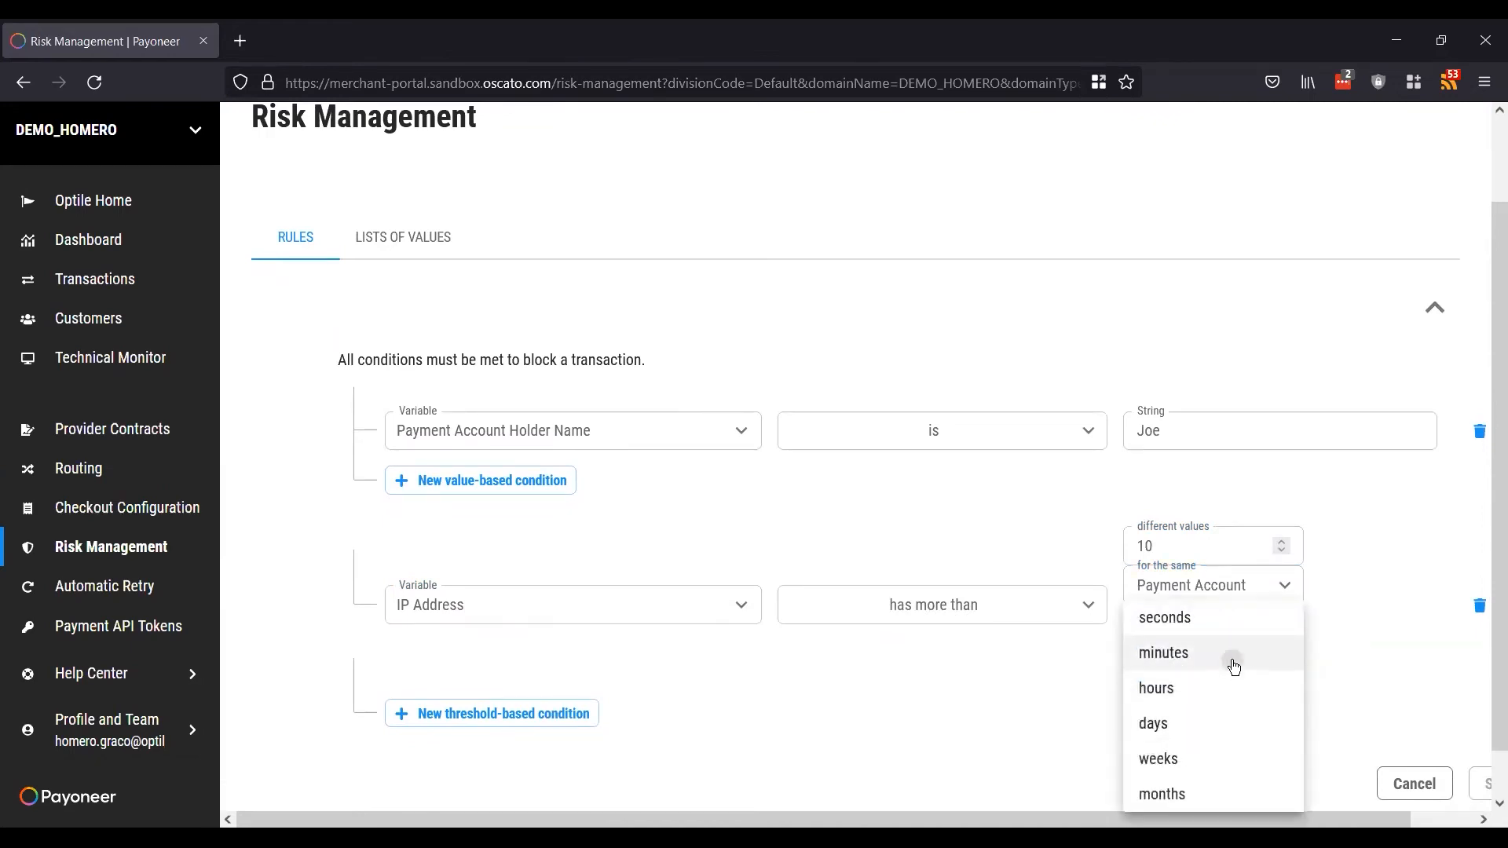
click(1231, 660)
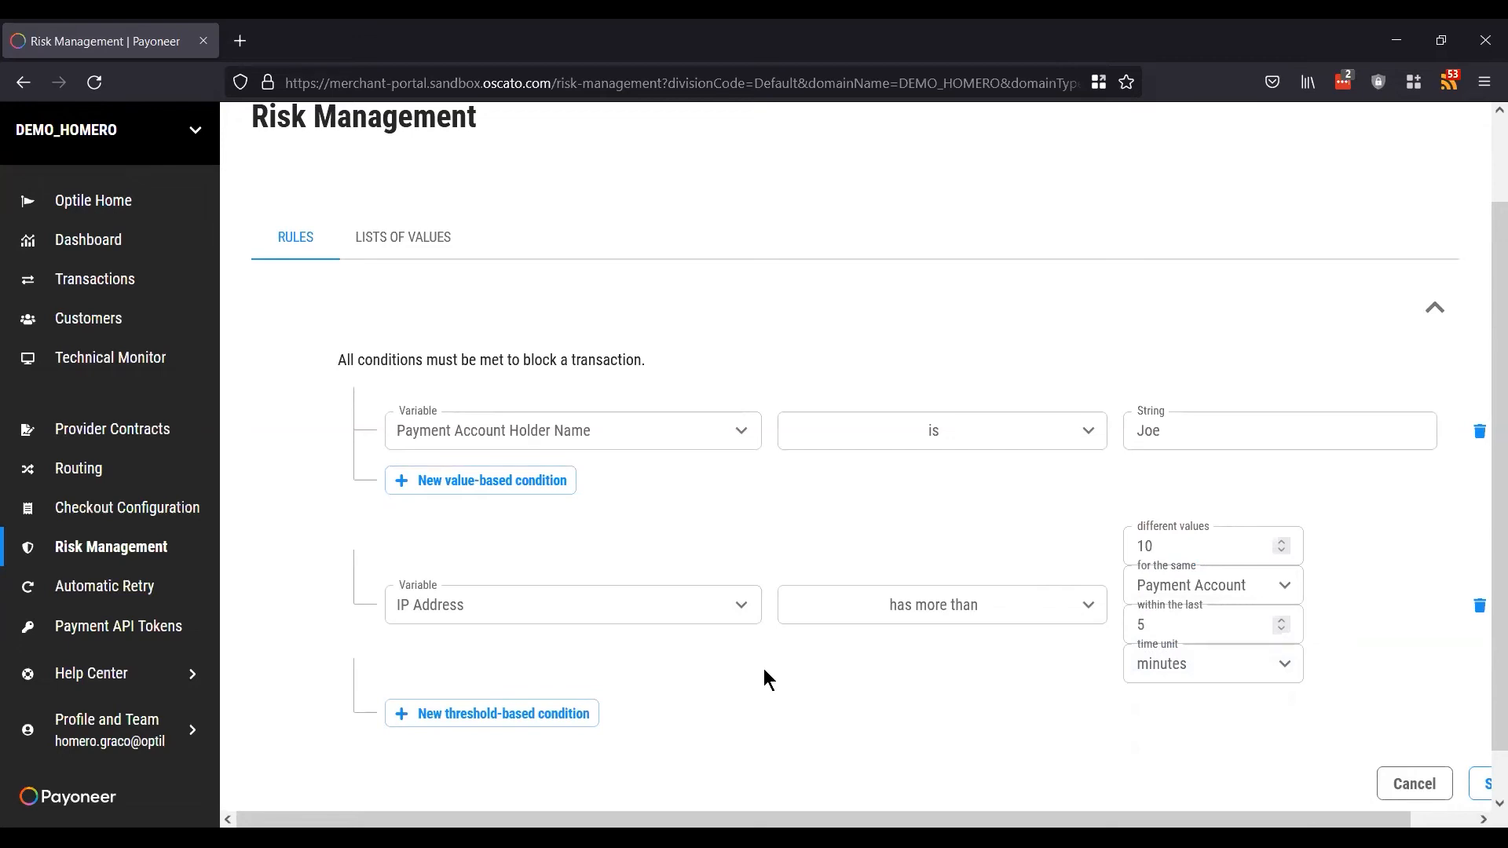
Step: Scroll around the rule editor to reach its bottom-right corner, where the Save button is
scroll(764, 670, right, 1)
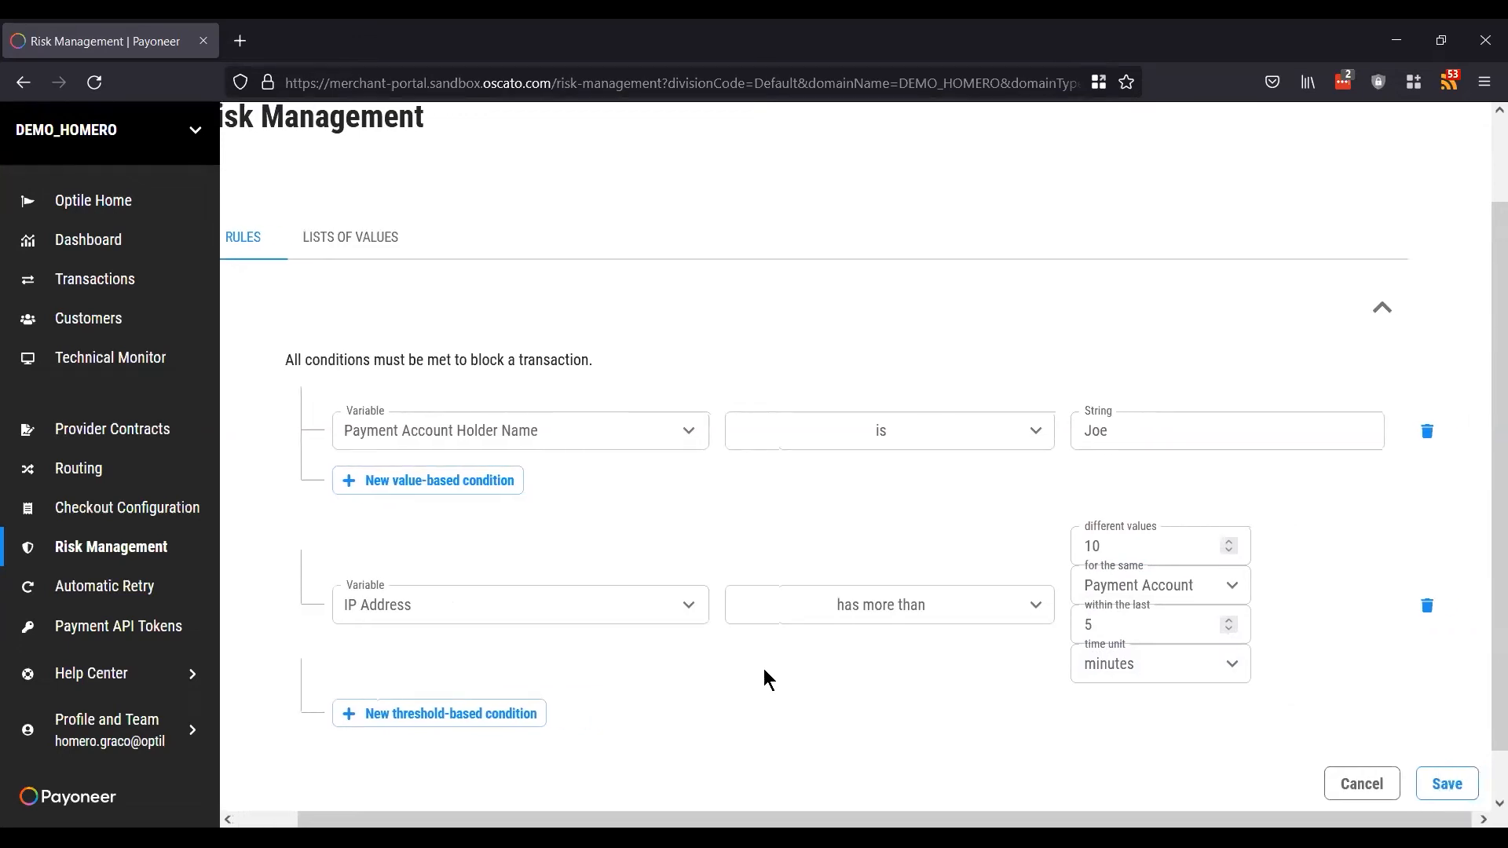
scroll(764, 670, left, 1)
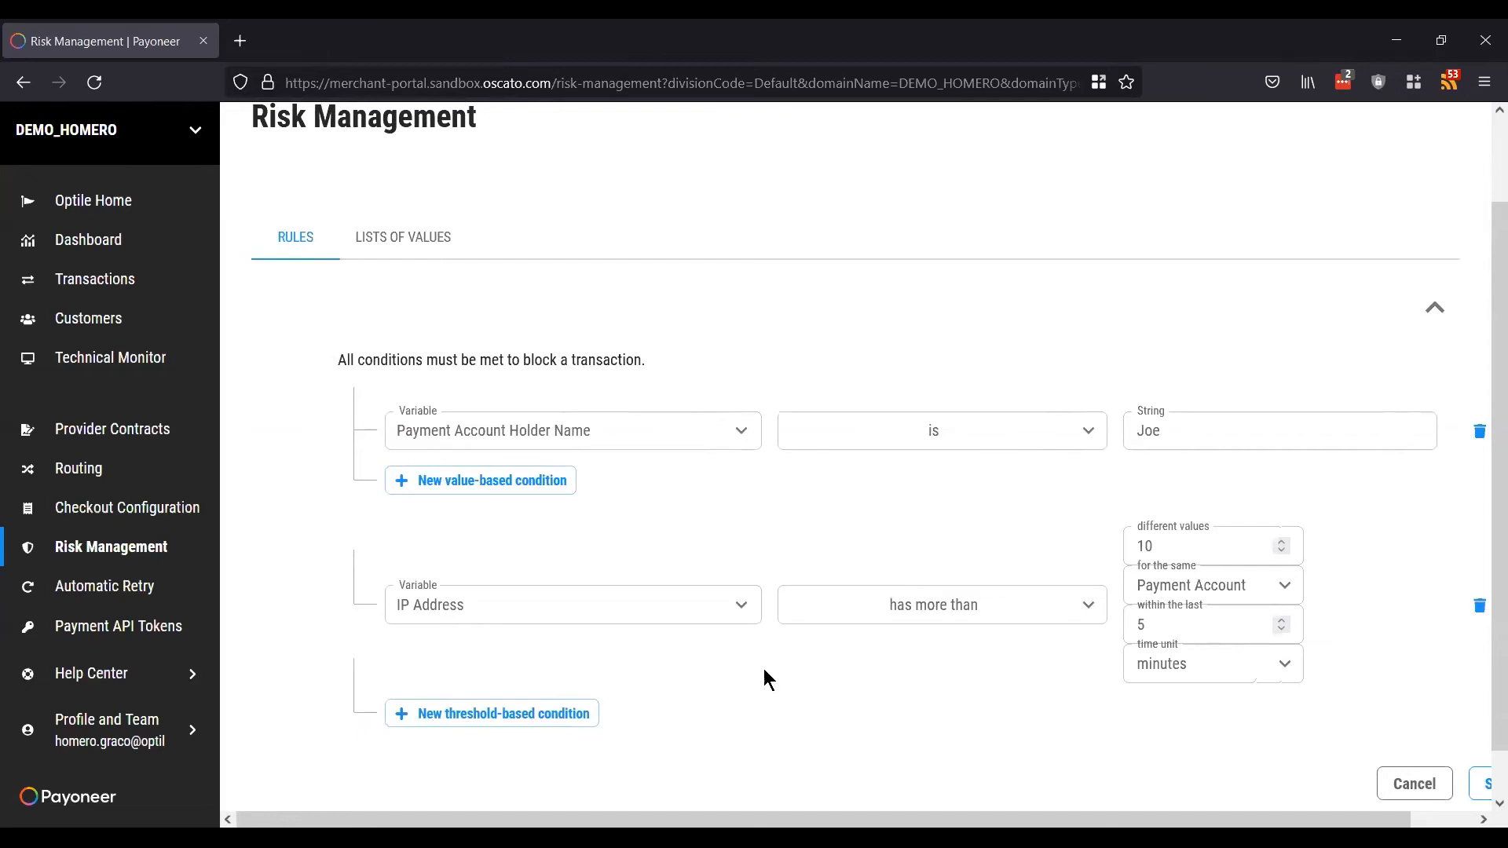
scroll(763, 678, right, 1)
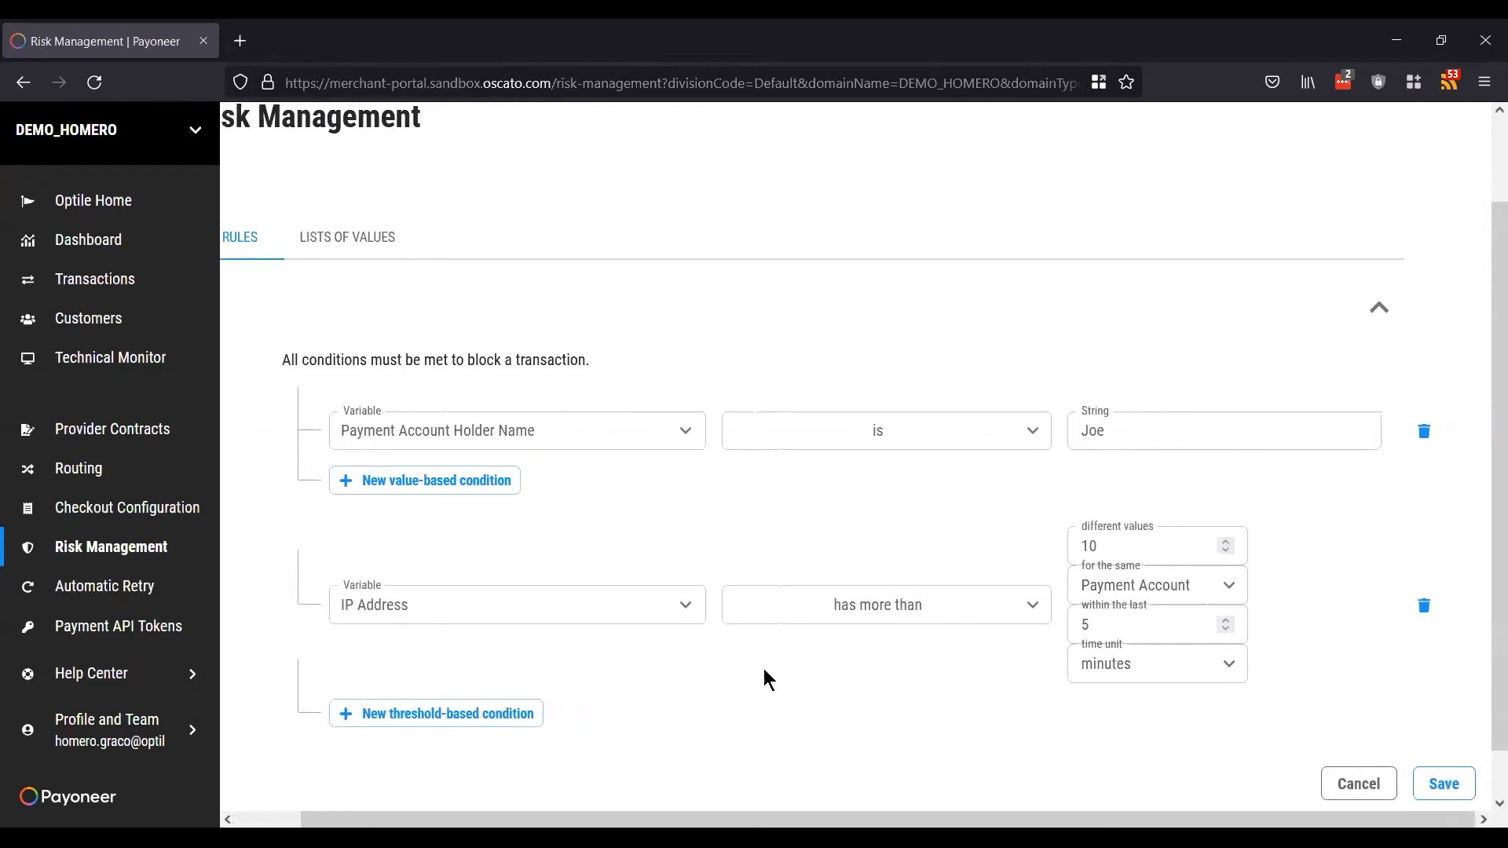
scroll(763, 679, down, 1)
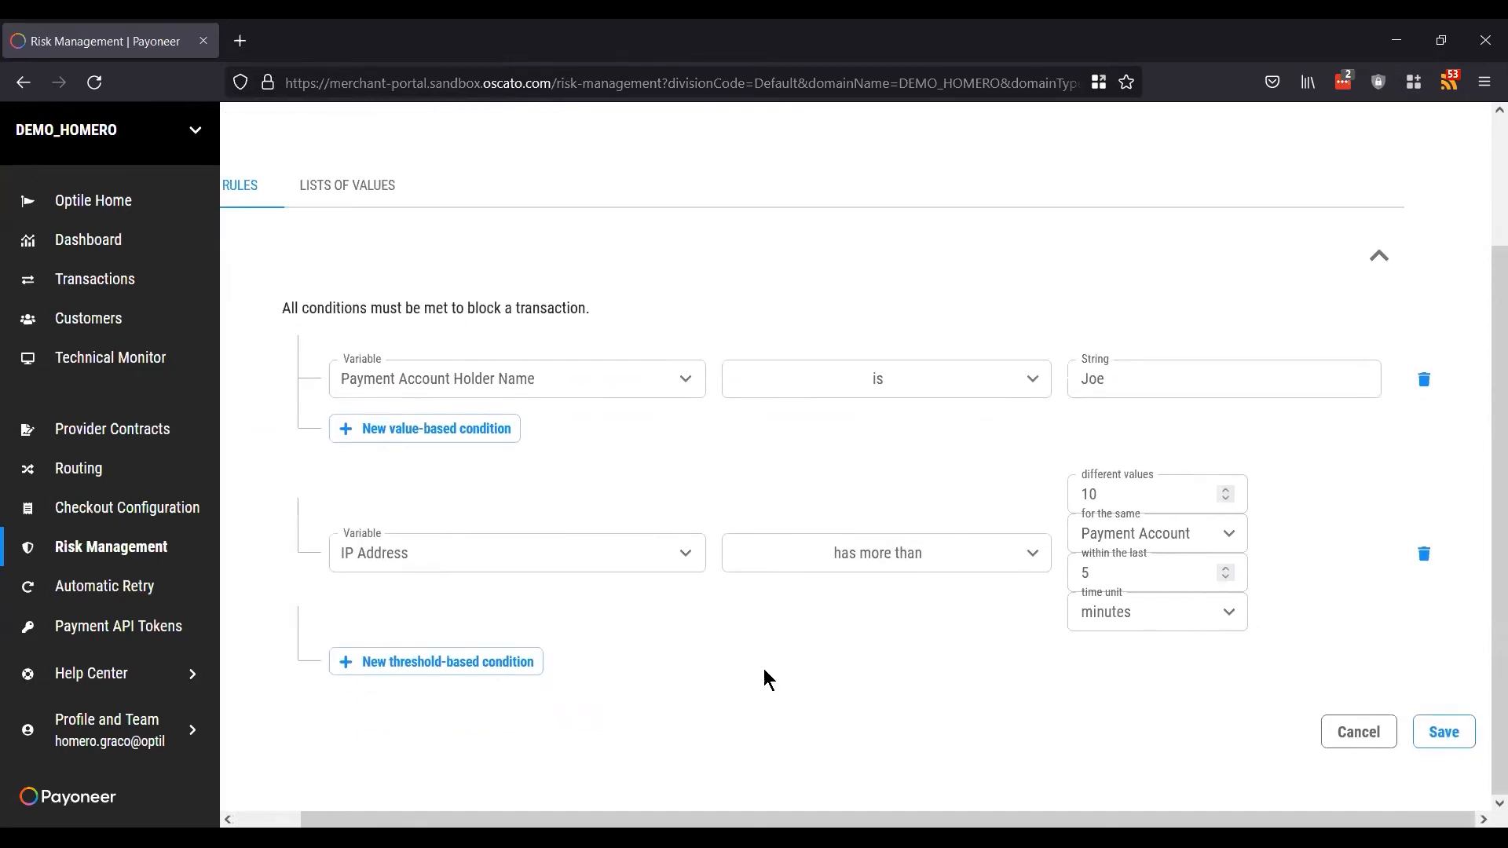
scroll(764, 678, left, 1)
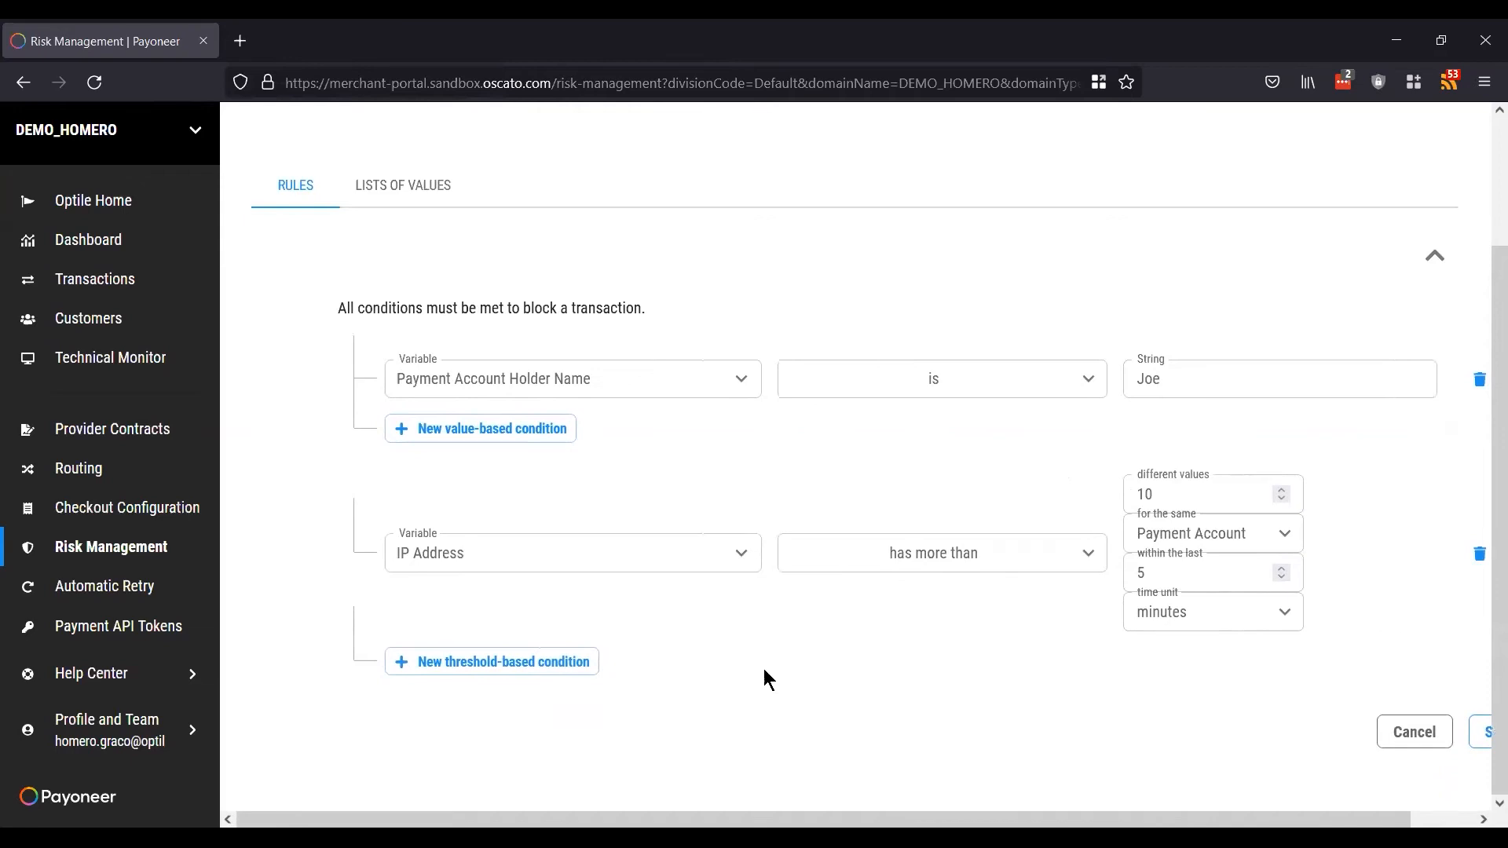
scroll(769, 677, up, 2)
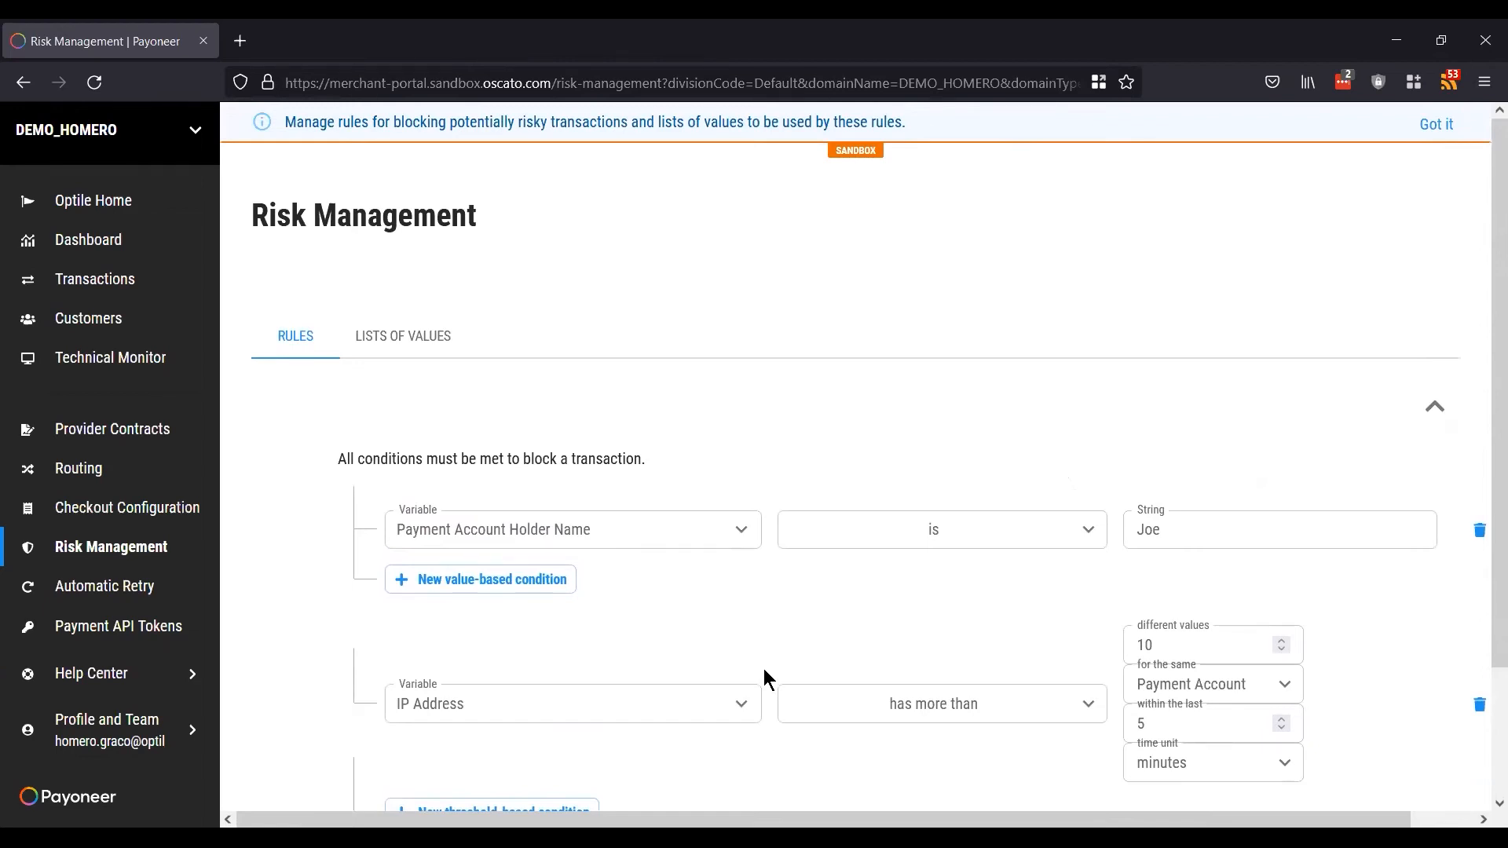
scroll(765, 670, down, 2)
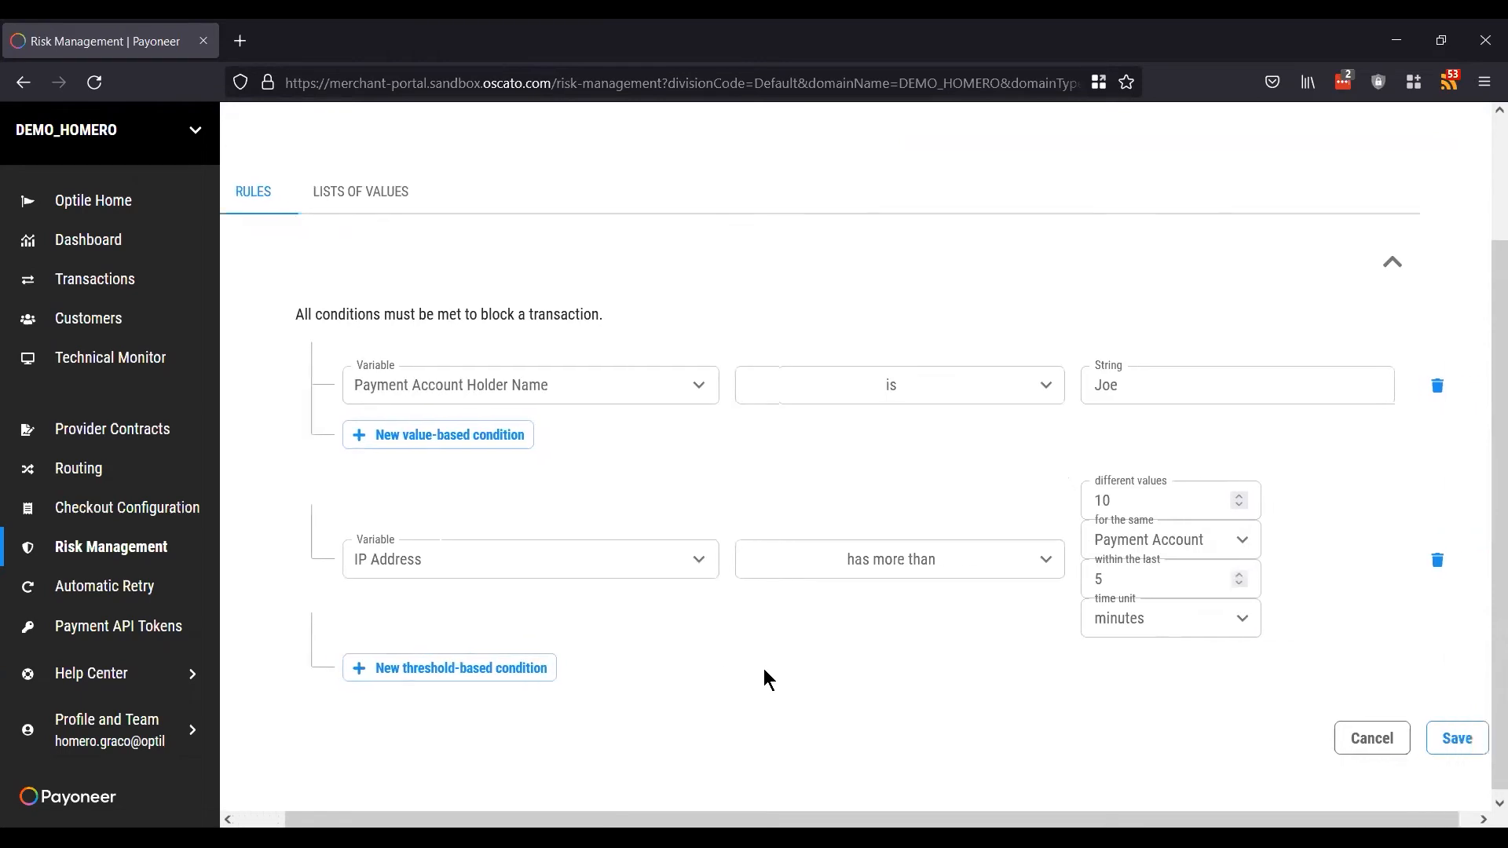
scroll(1091, 698, right, 2)
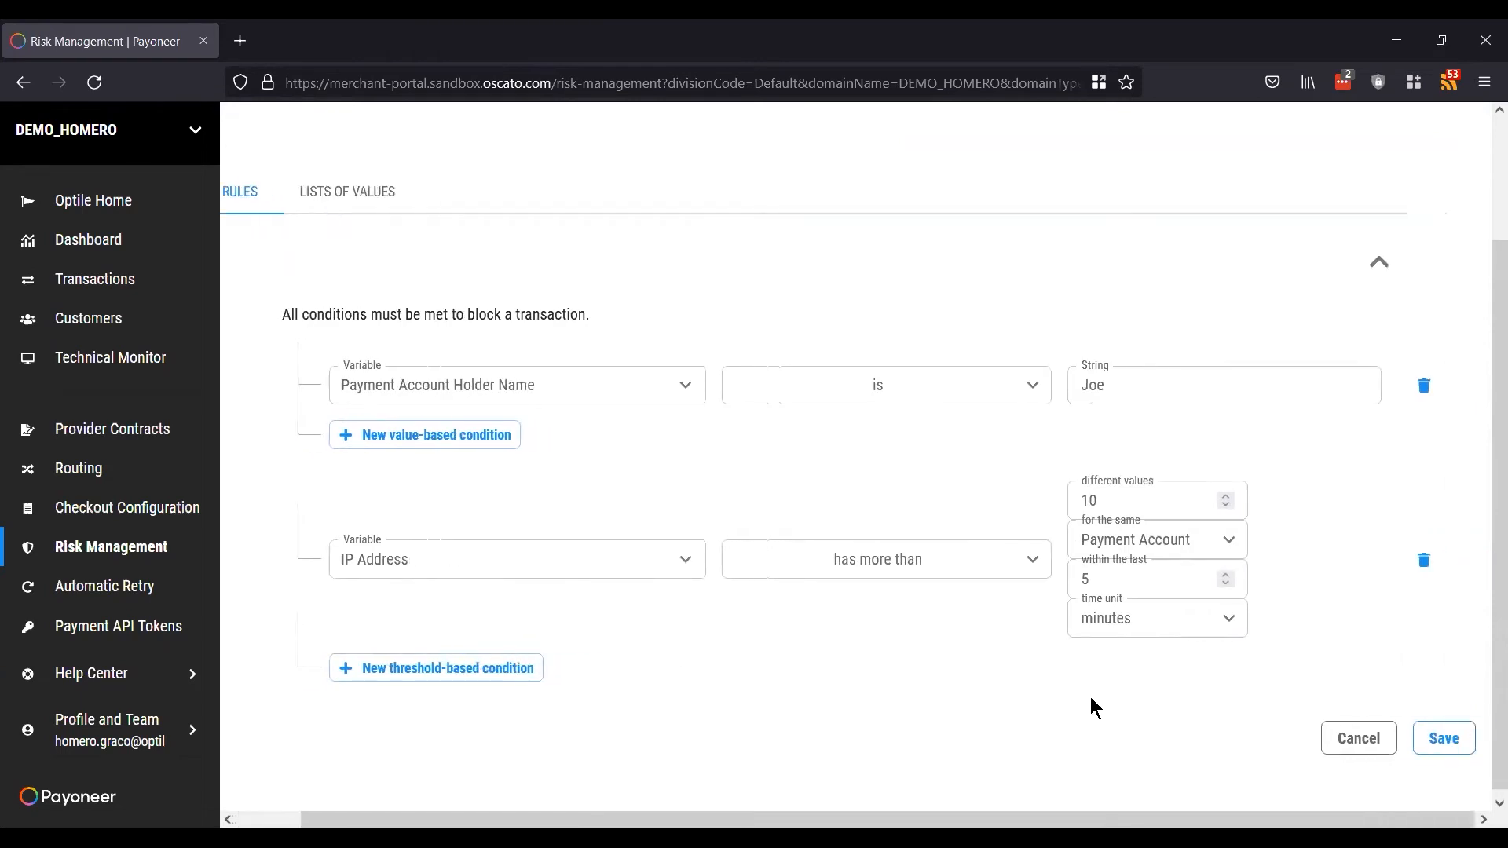
Step: Save the new blocking rule and switch to the Lists of Values tab
click(1452, 745)
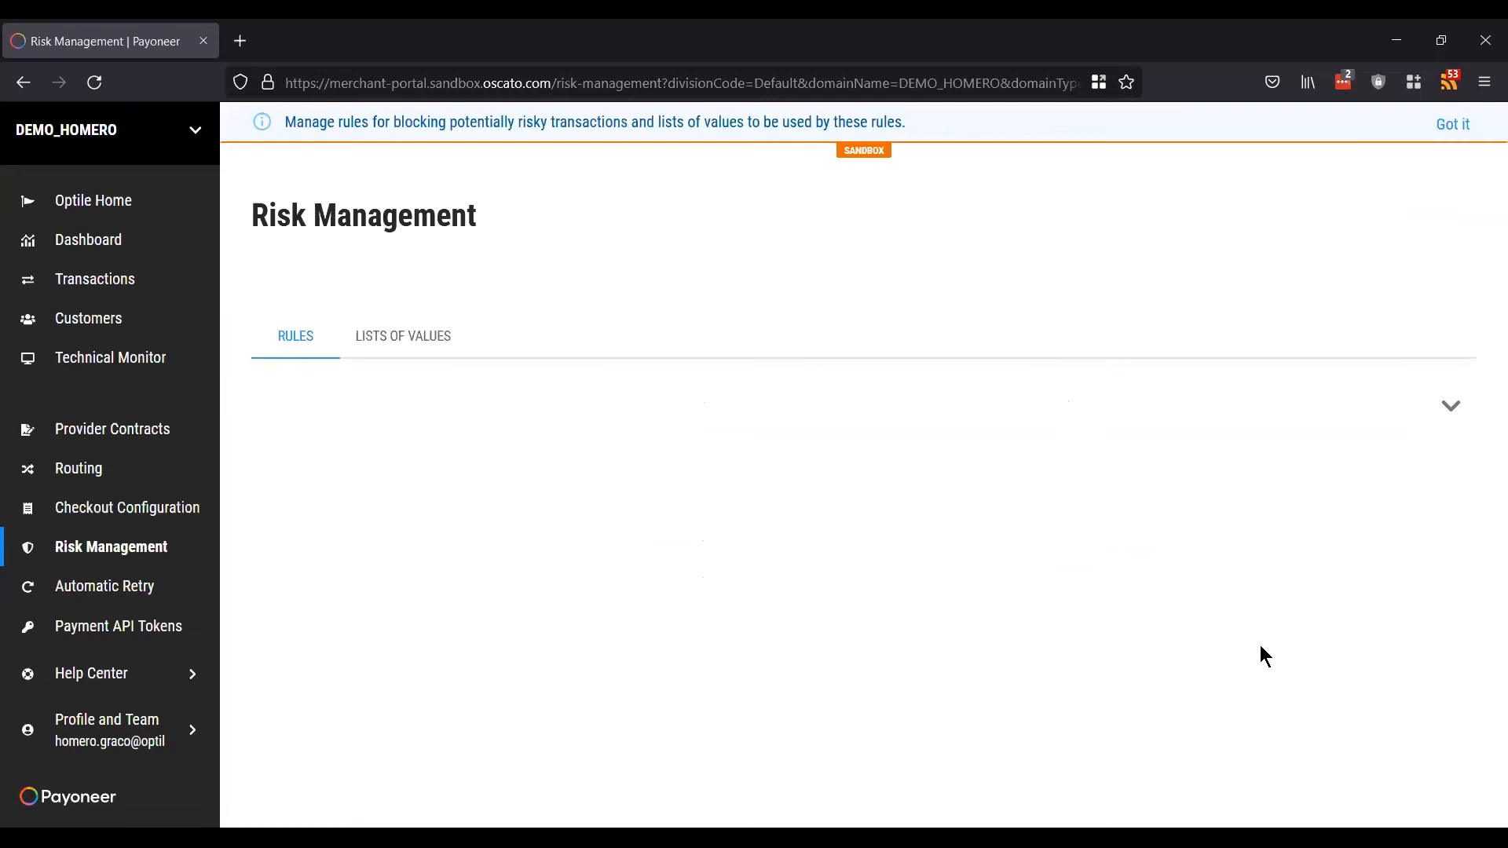
click(409, 346)
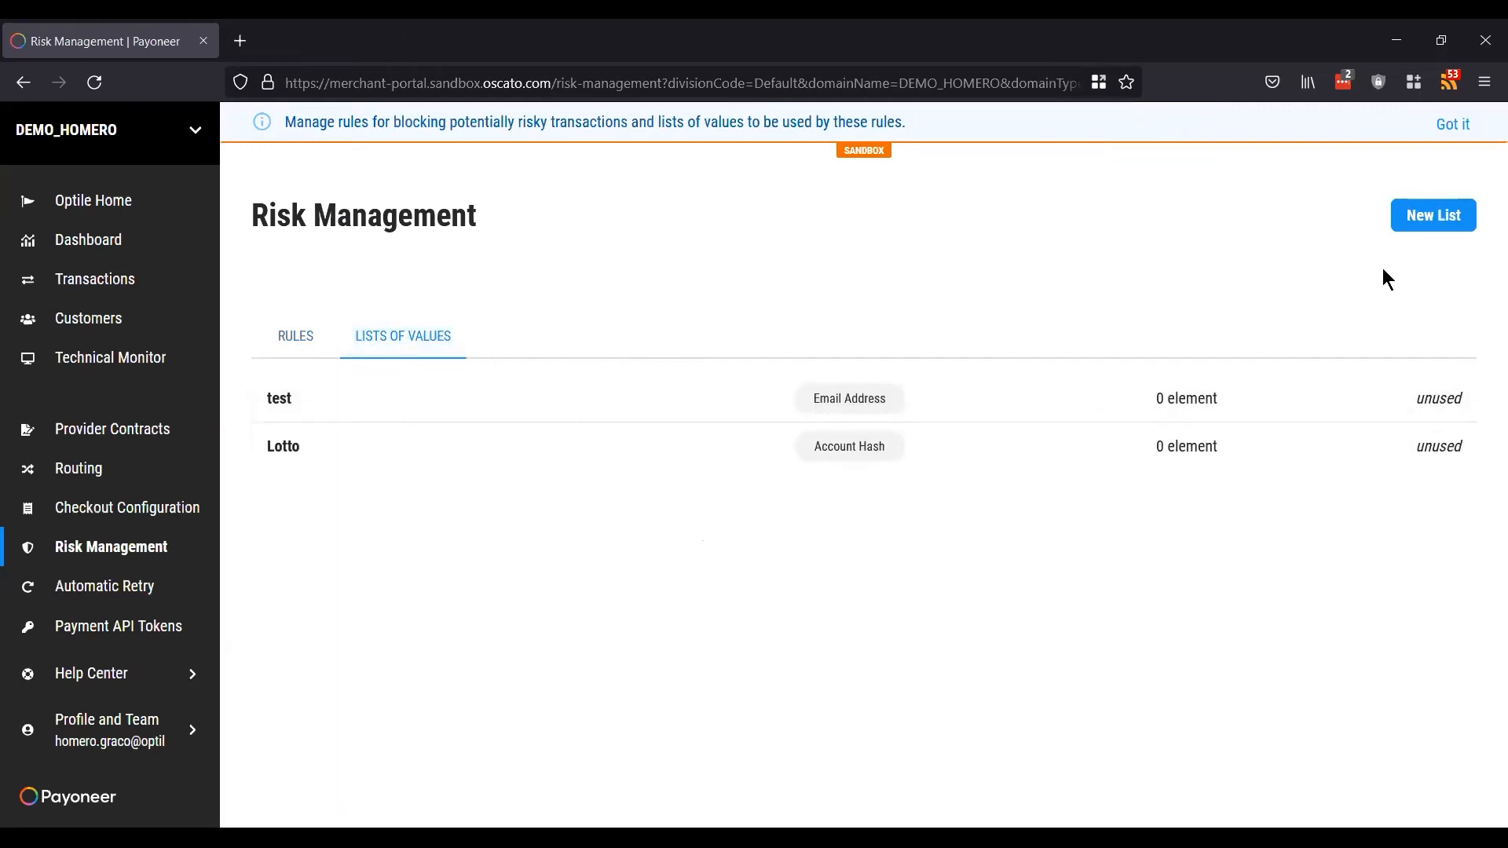
Step: Start a new list of values, keep Country as its type, then cancel it
click(1440, 223)
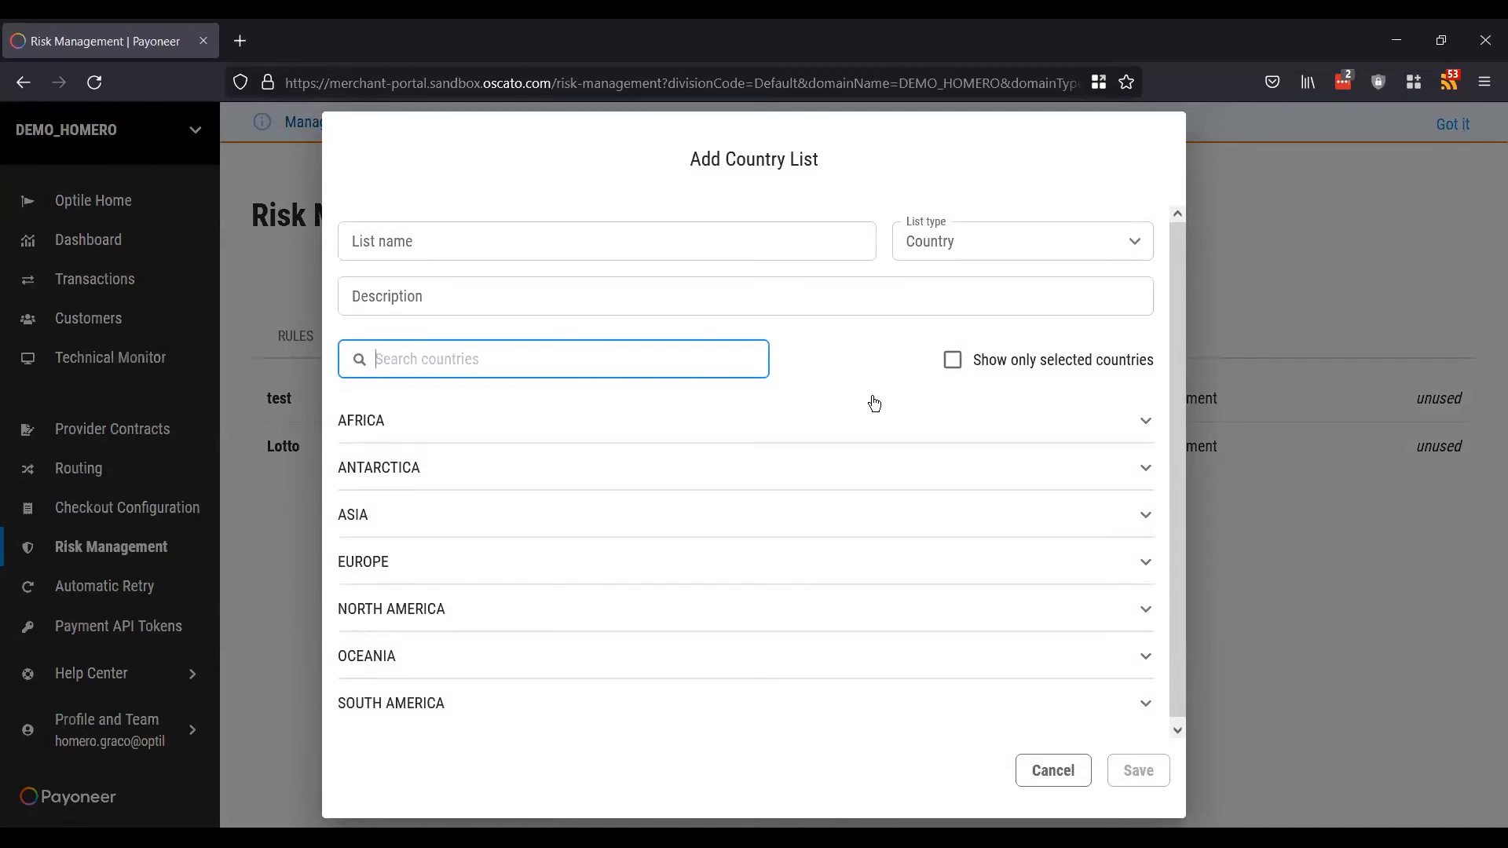
scroll(874, 404, down, 1)
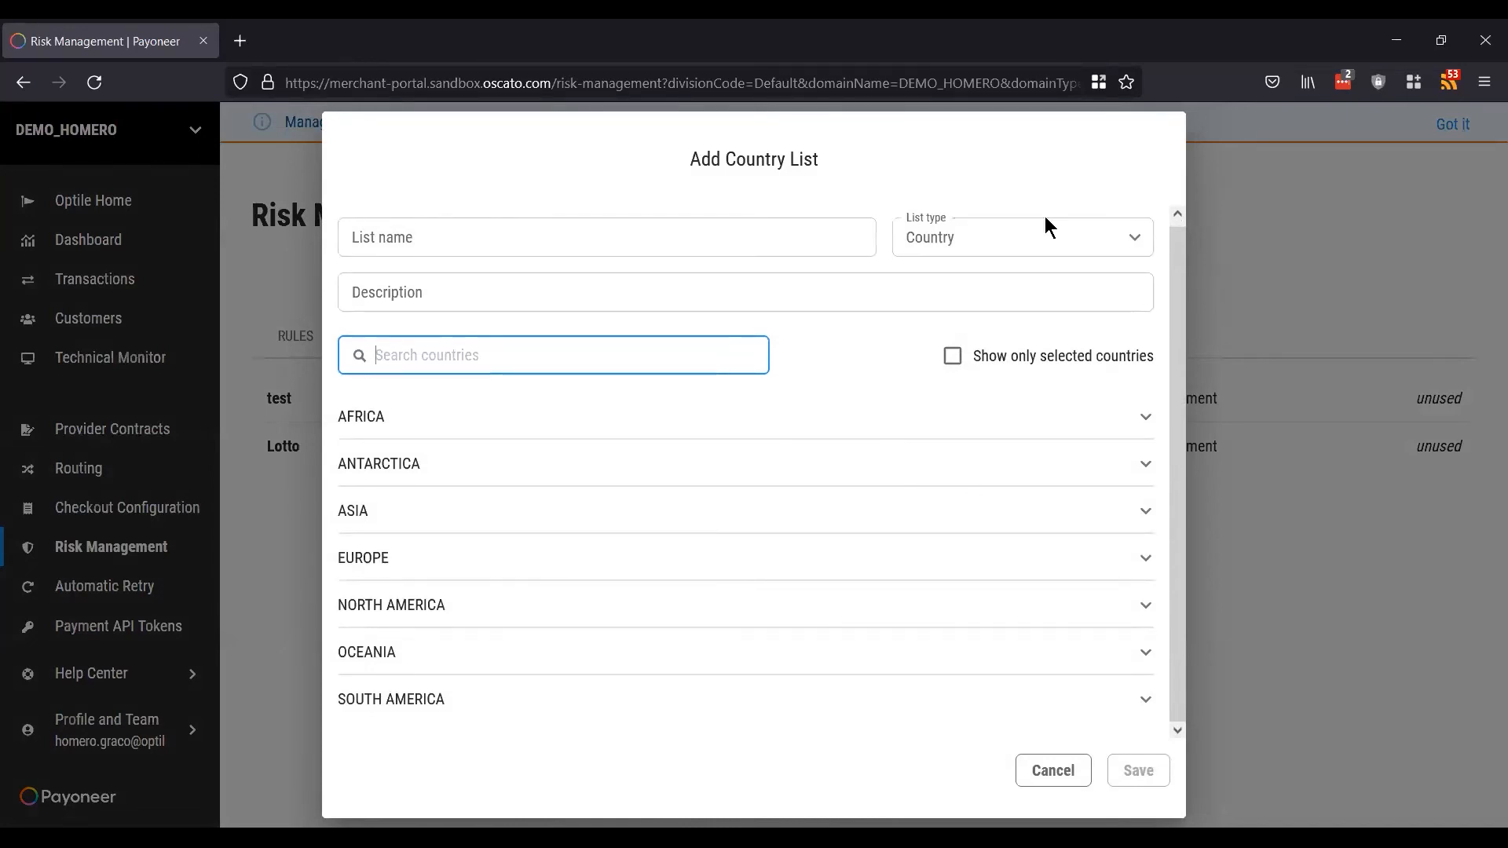
click(1046, 236)
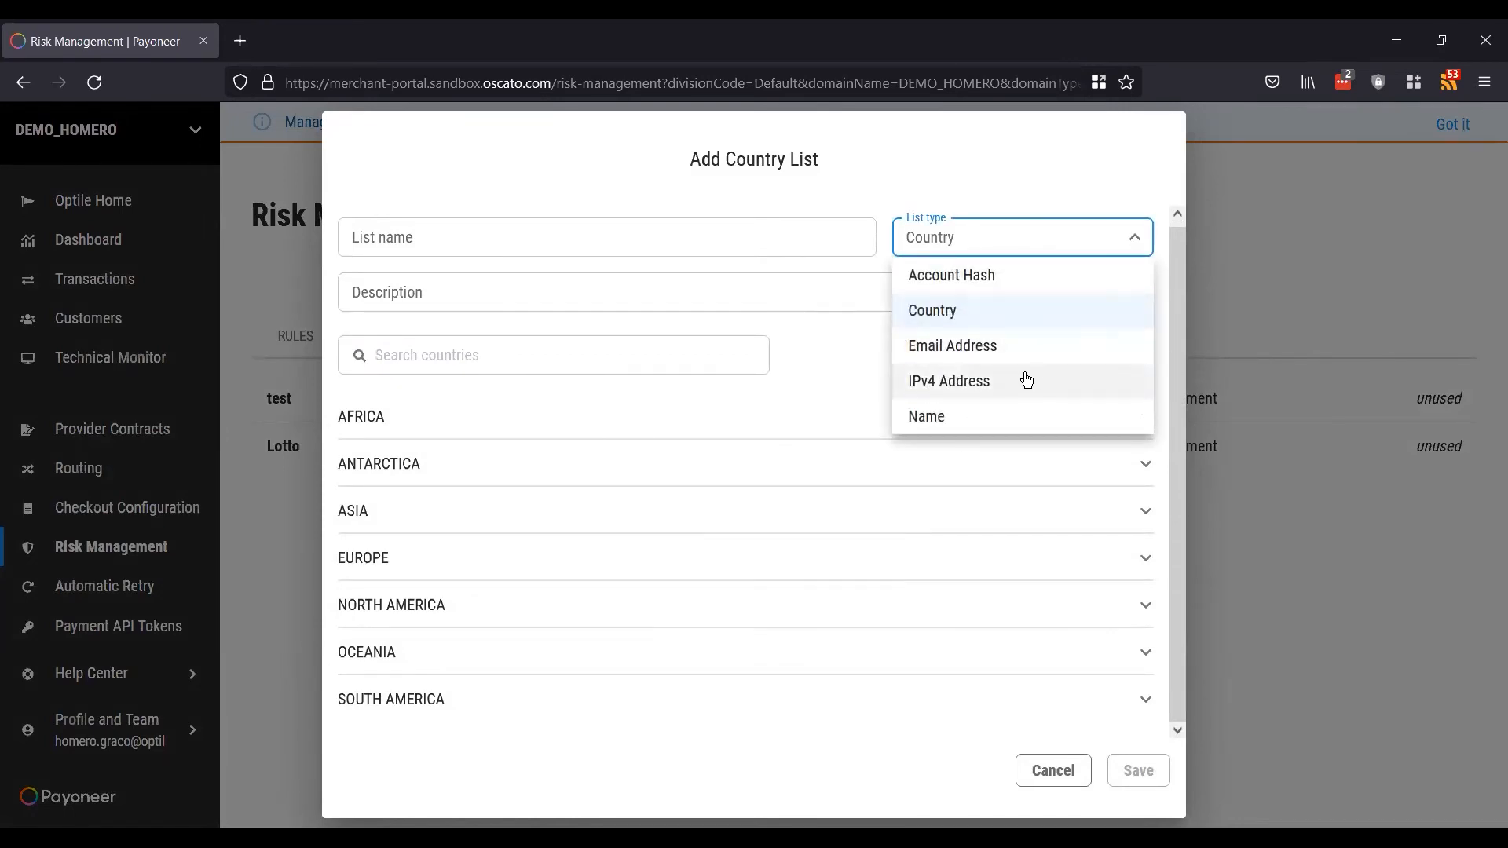
click(839, 357)
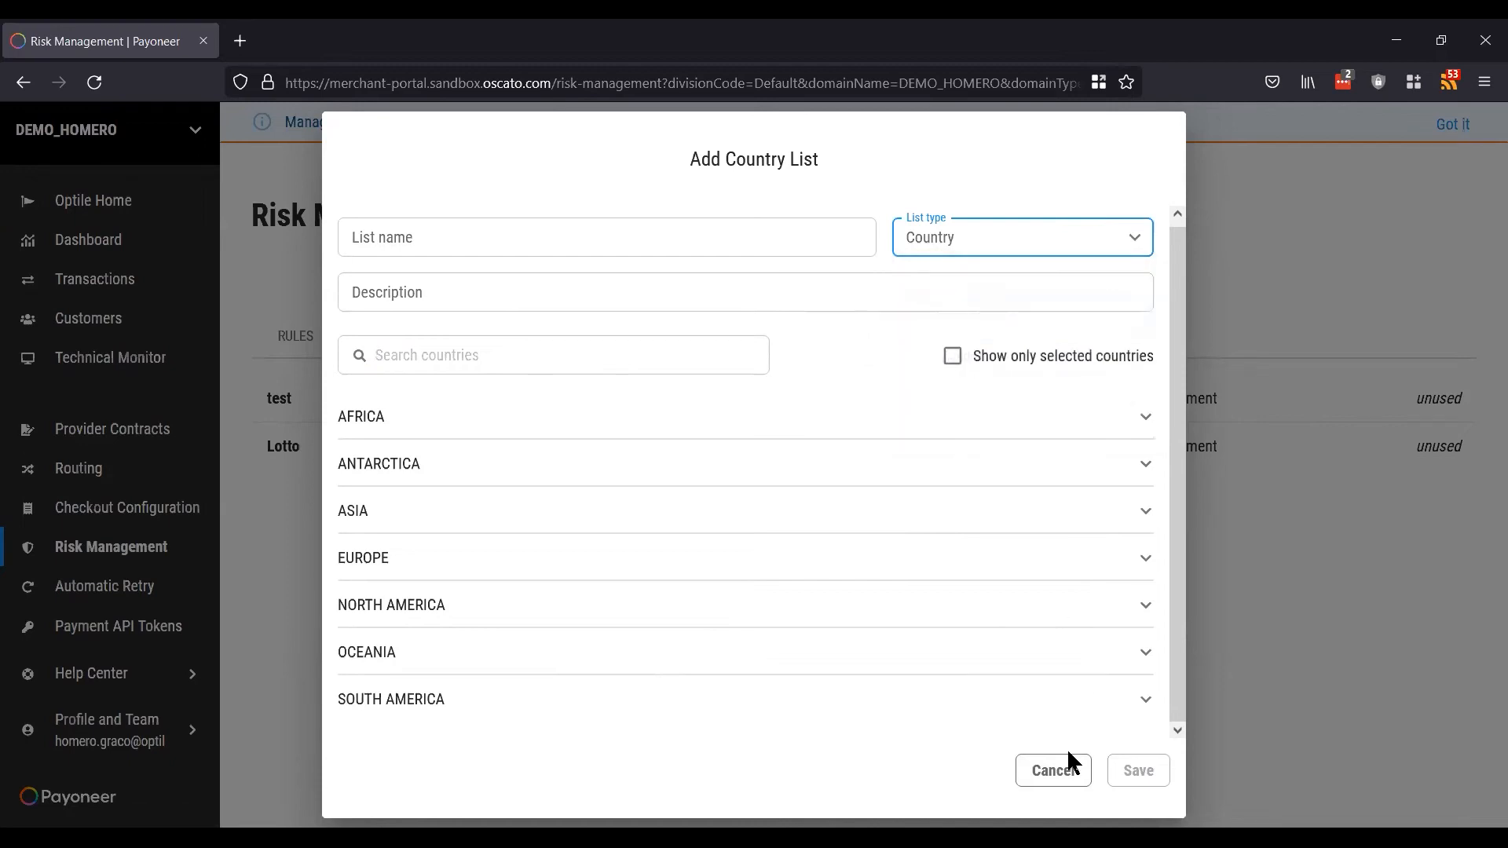
click(1053, 771)
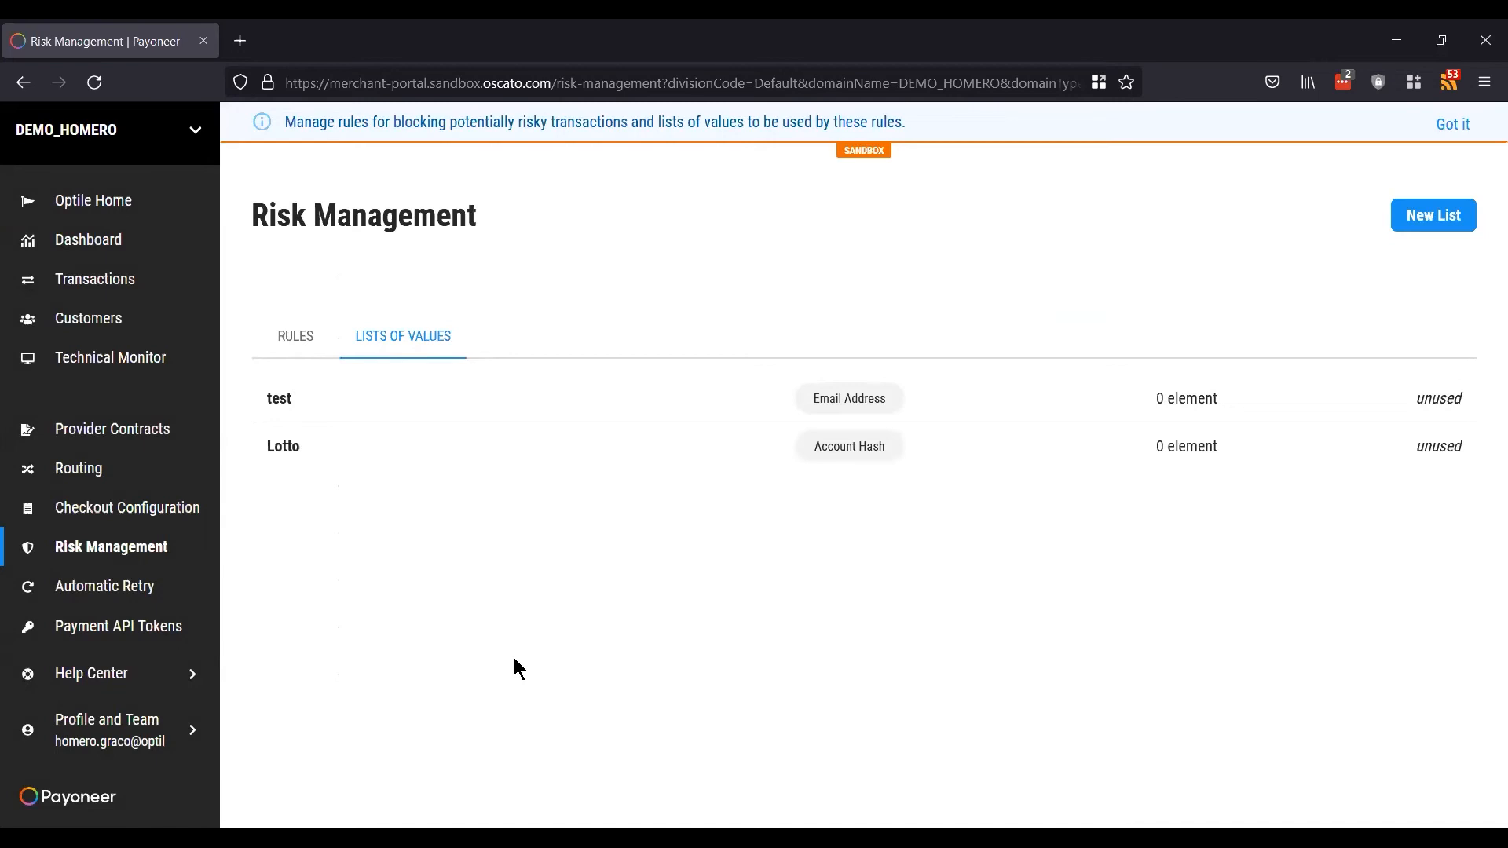
Step: Go to Automatic Retry, review the Wait & Retry table, and turn on the EXPIRED_ACCOUNT toggle
click(92, 590)
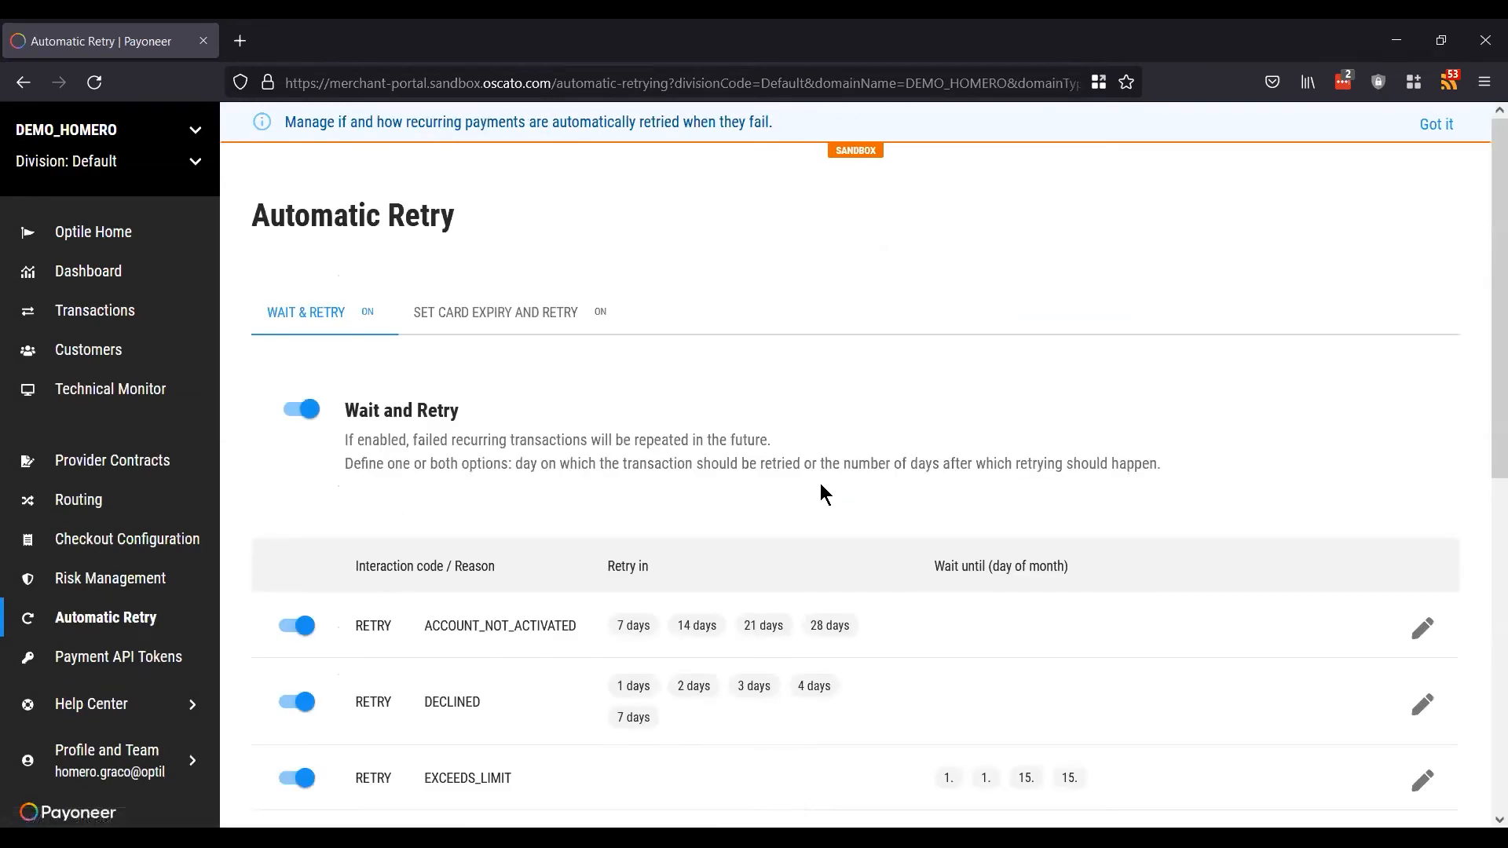
scroll(820, 483, down, 5)
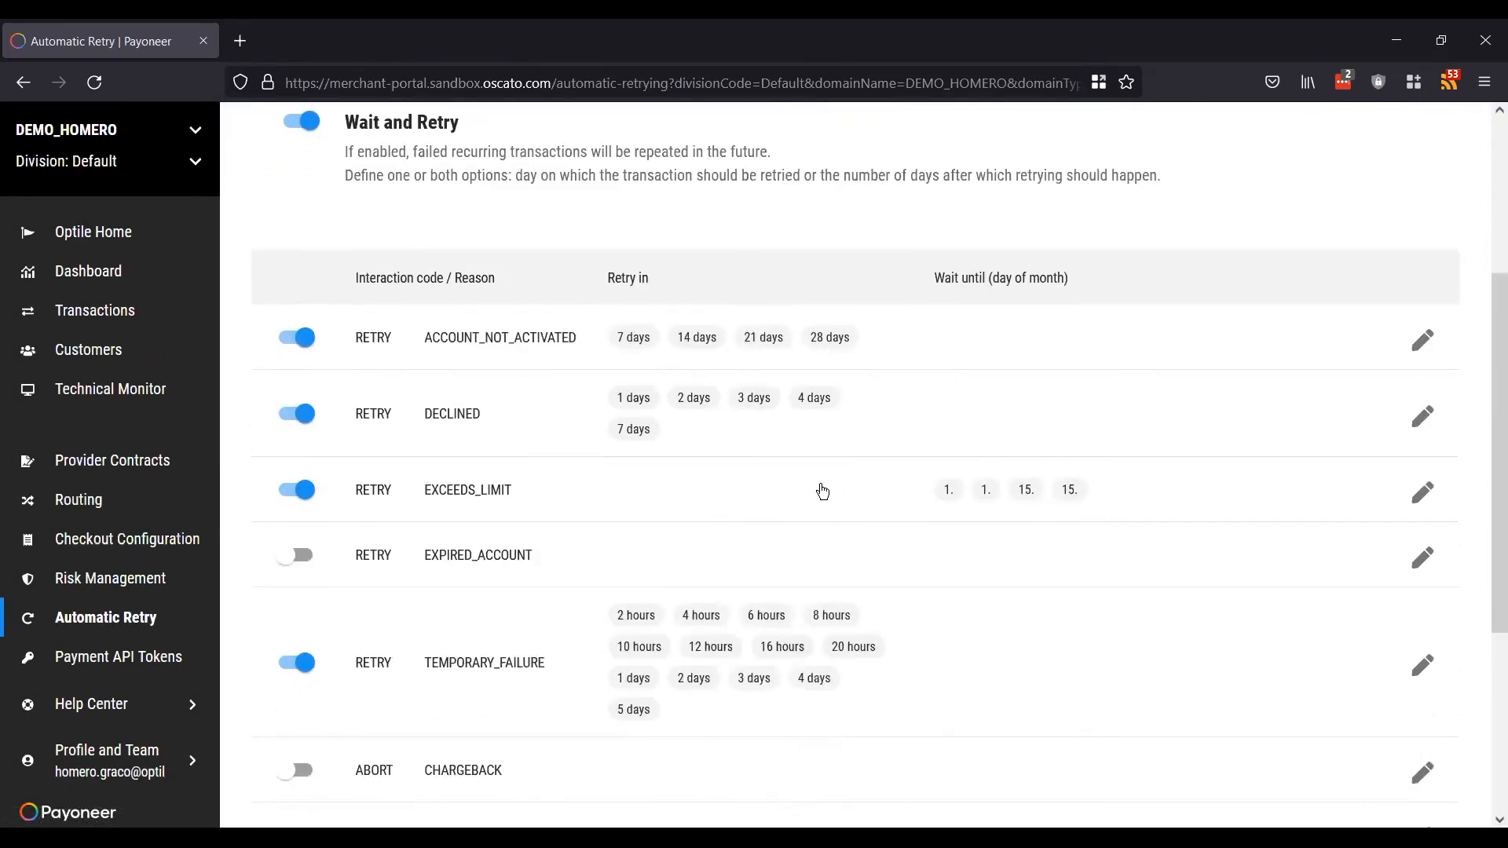
scroll(823, 491, down, 2)
scroll(822, 491, up, 8)
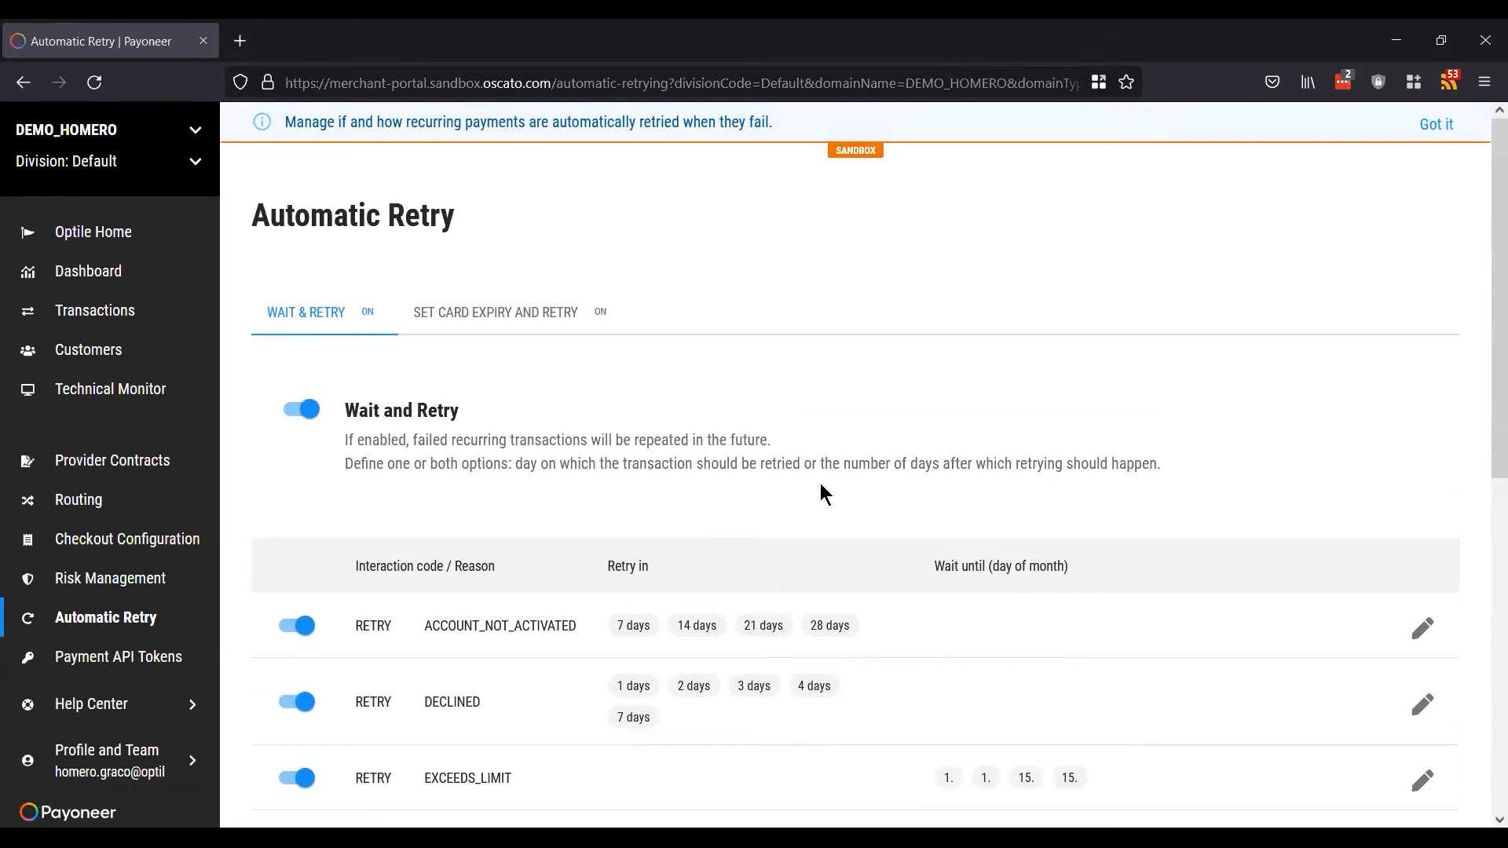
scroll(820, 483, down, 4)
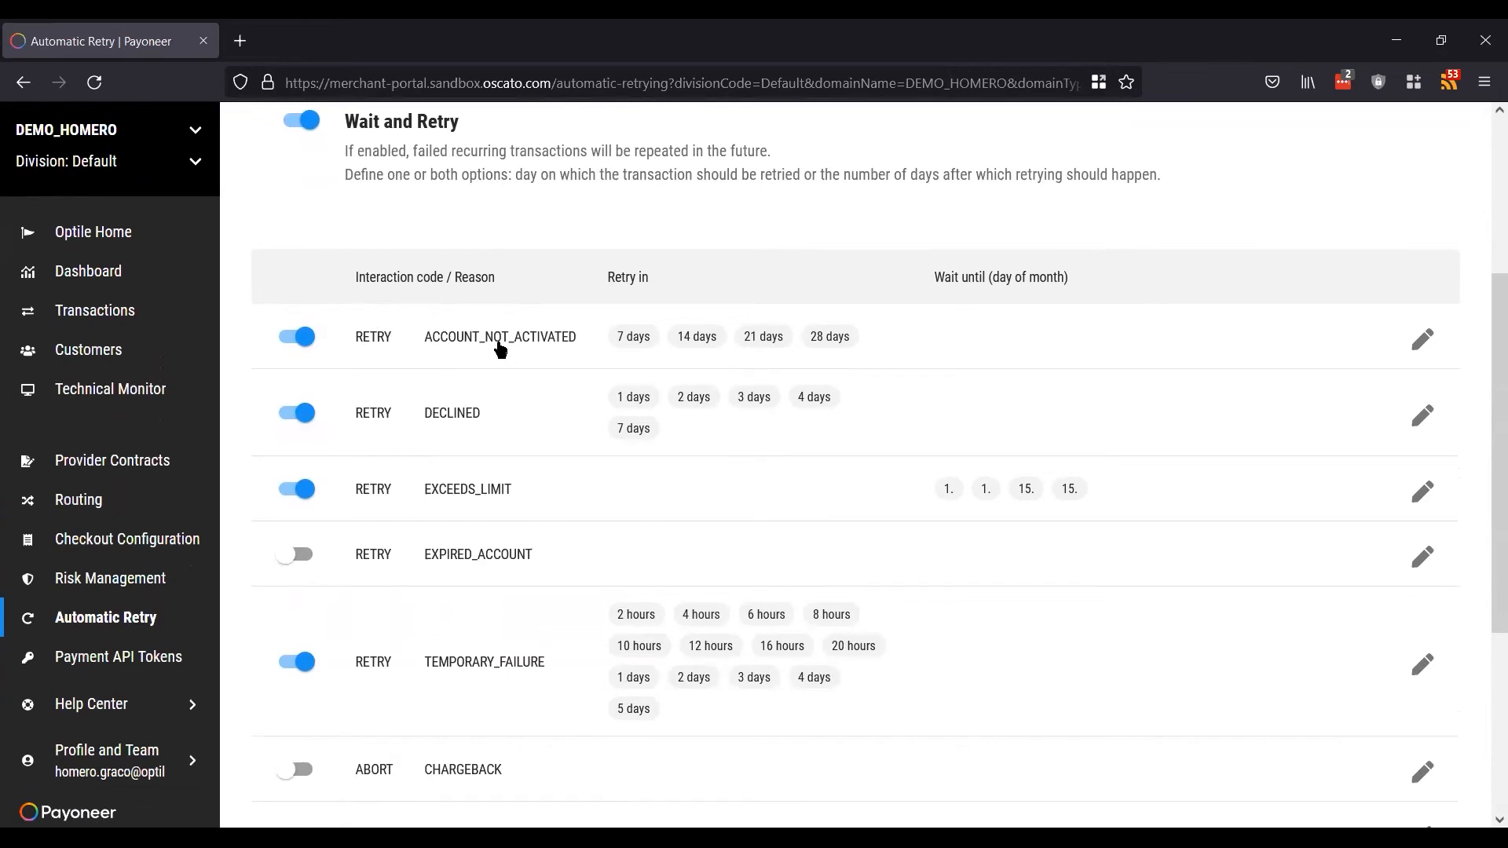
scroll(500, 349, up, 3)
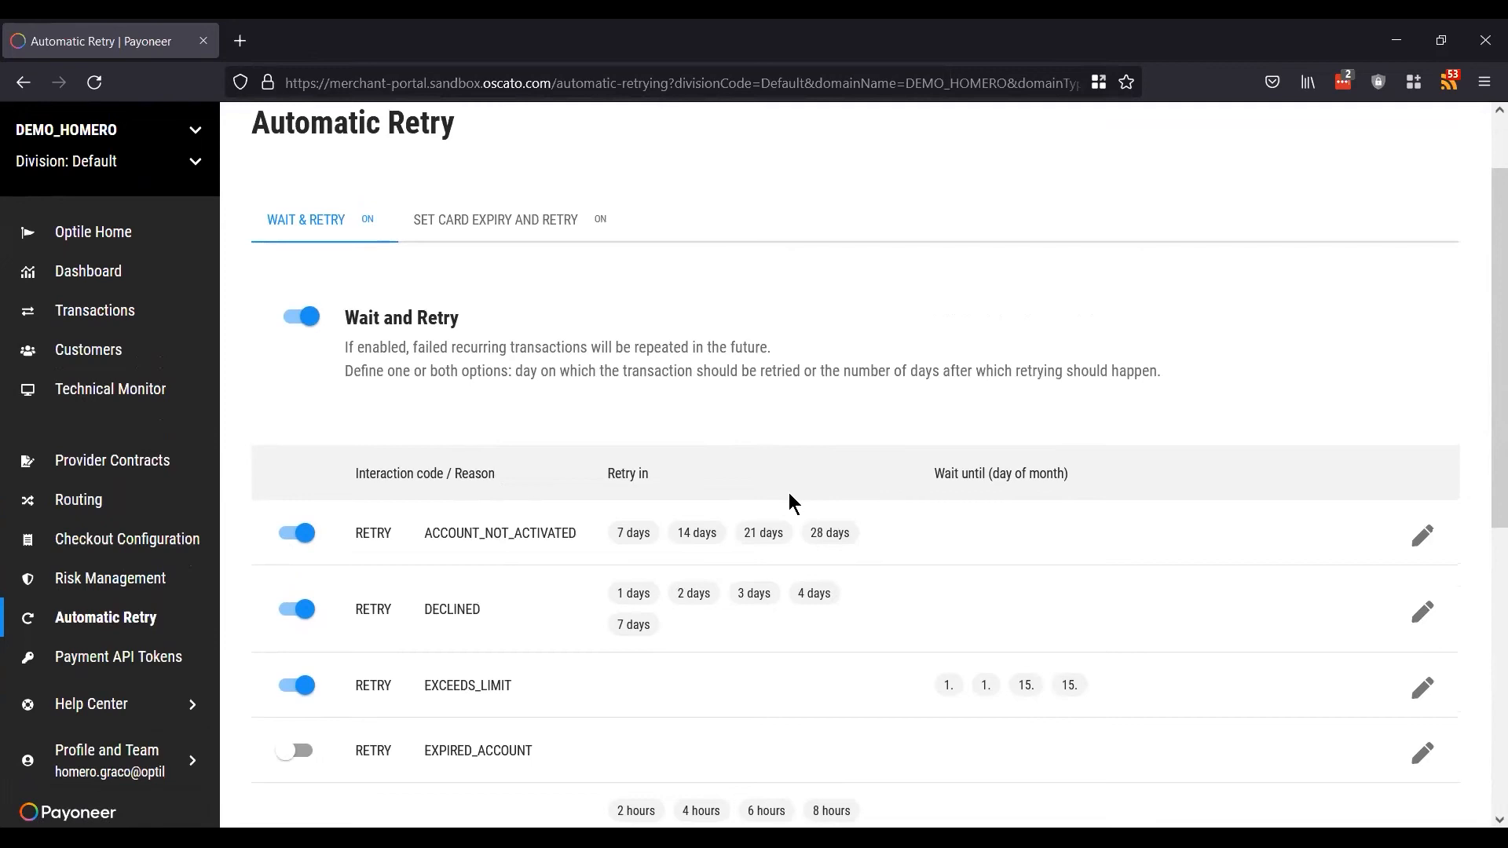
scroll(449, 581, down, 3)
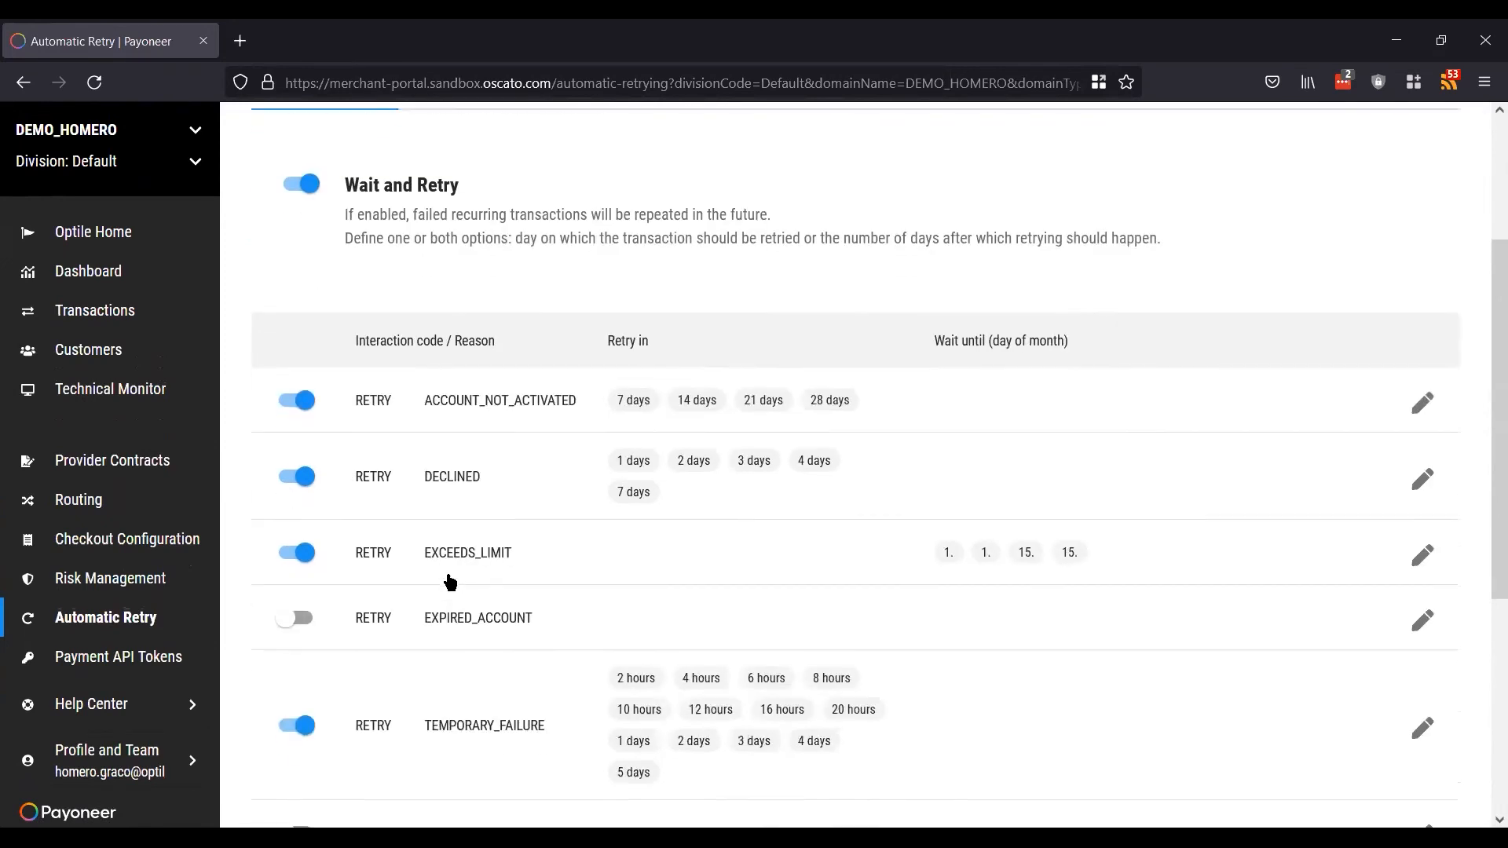
scroll(449, 581, down, 3)
scroll(450, 582, up, 5)
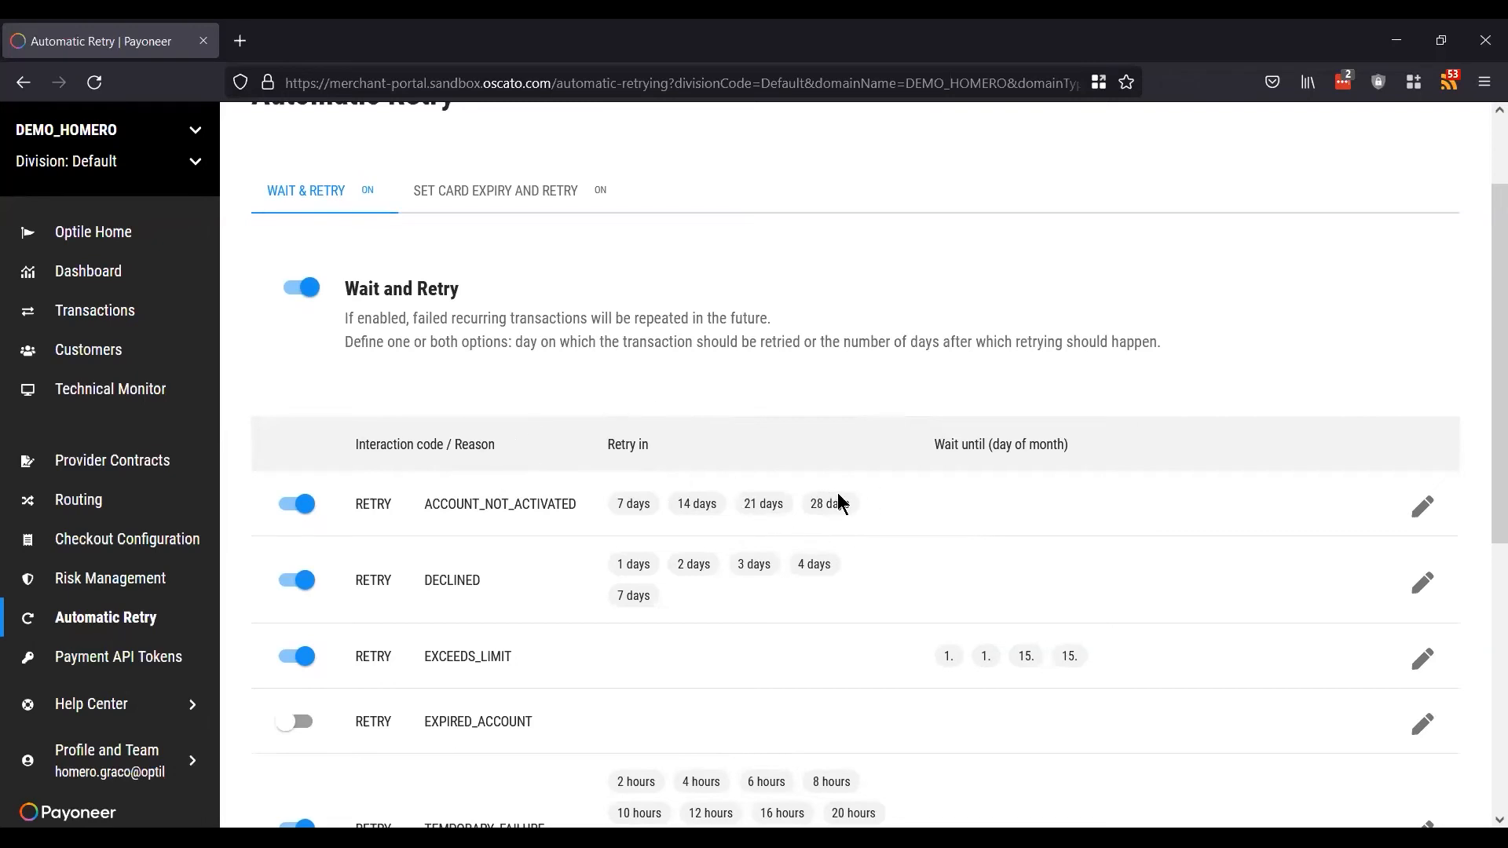
scroll(838, 504, down, 5)
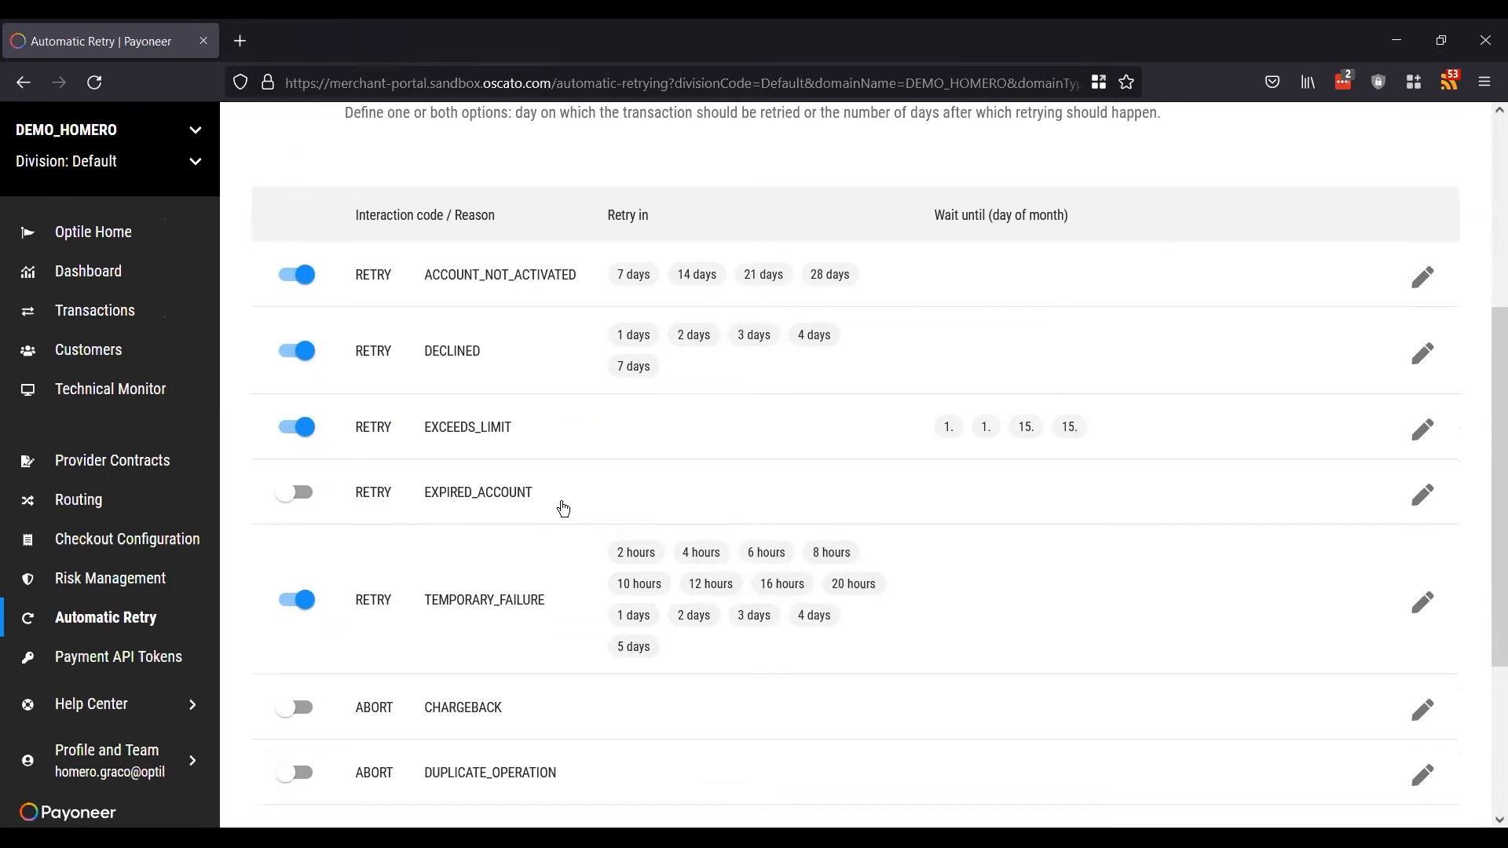
click(302, 492)
Step: Edit the EXPIRED_ACCOUNT retry schedule to retry on day 16 of the month
click(1423, 496)
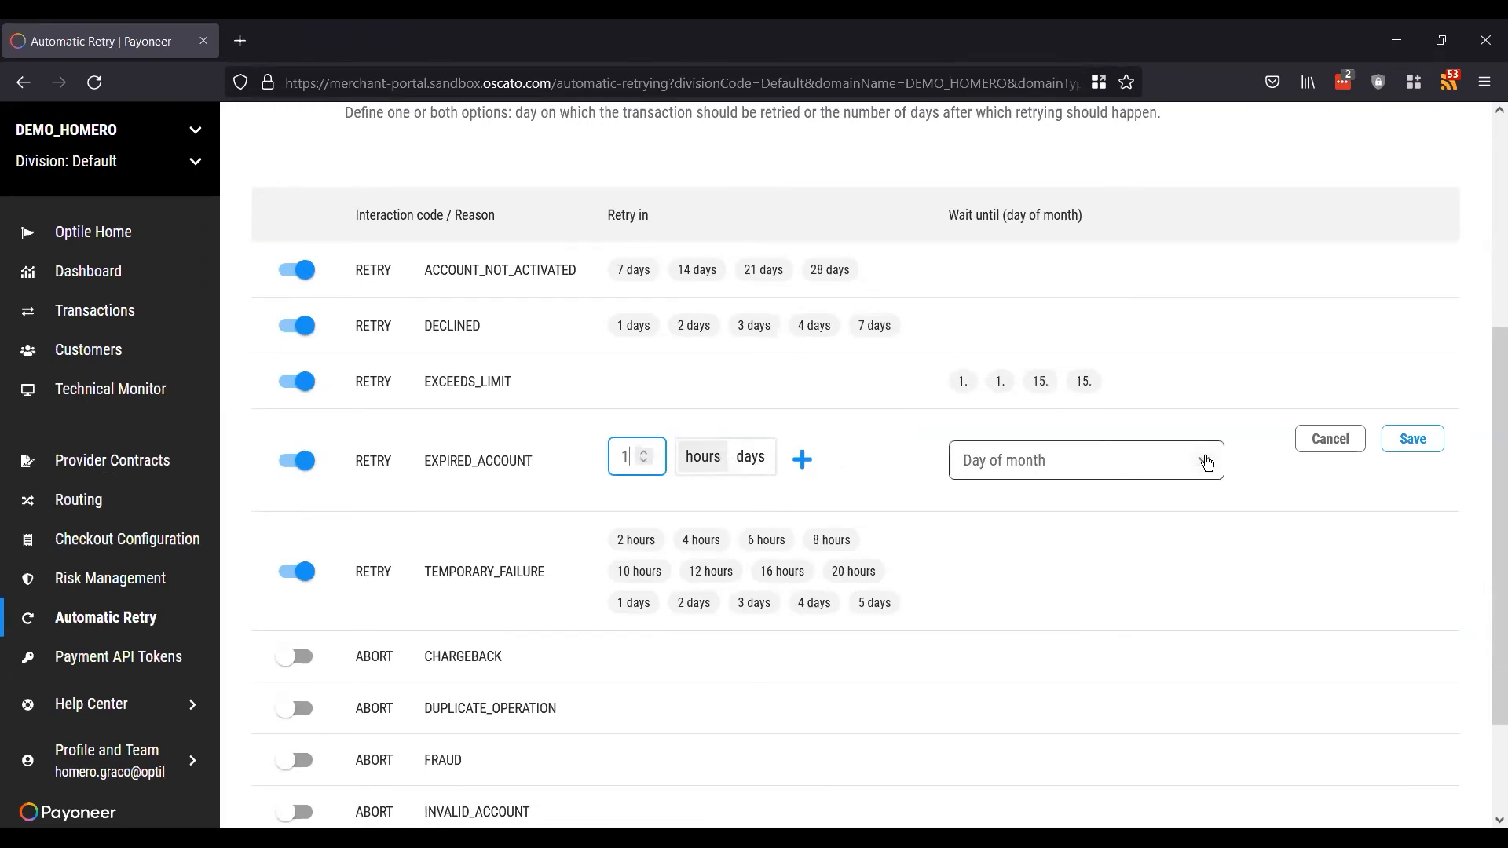
click(1195, 456)
scroll(1115, 646, down, 2)
scroll(1085, 649, down, 8)
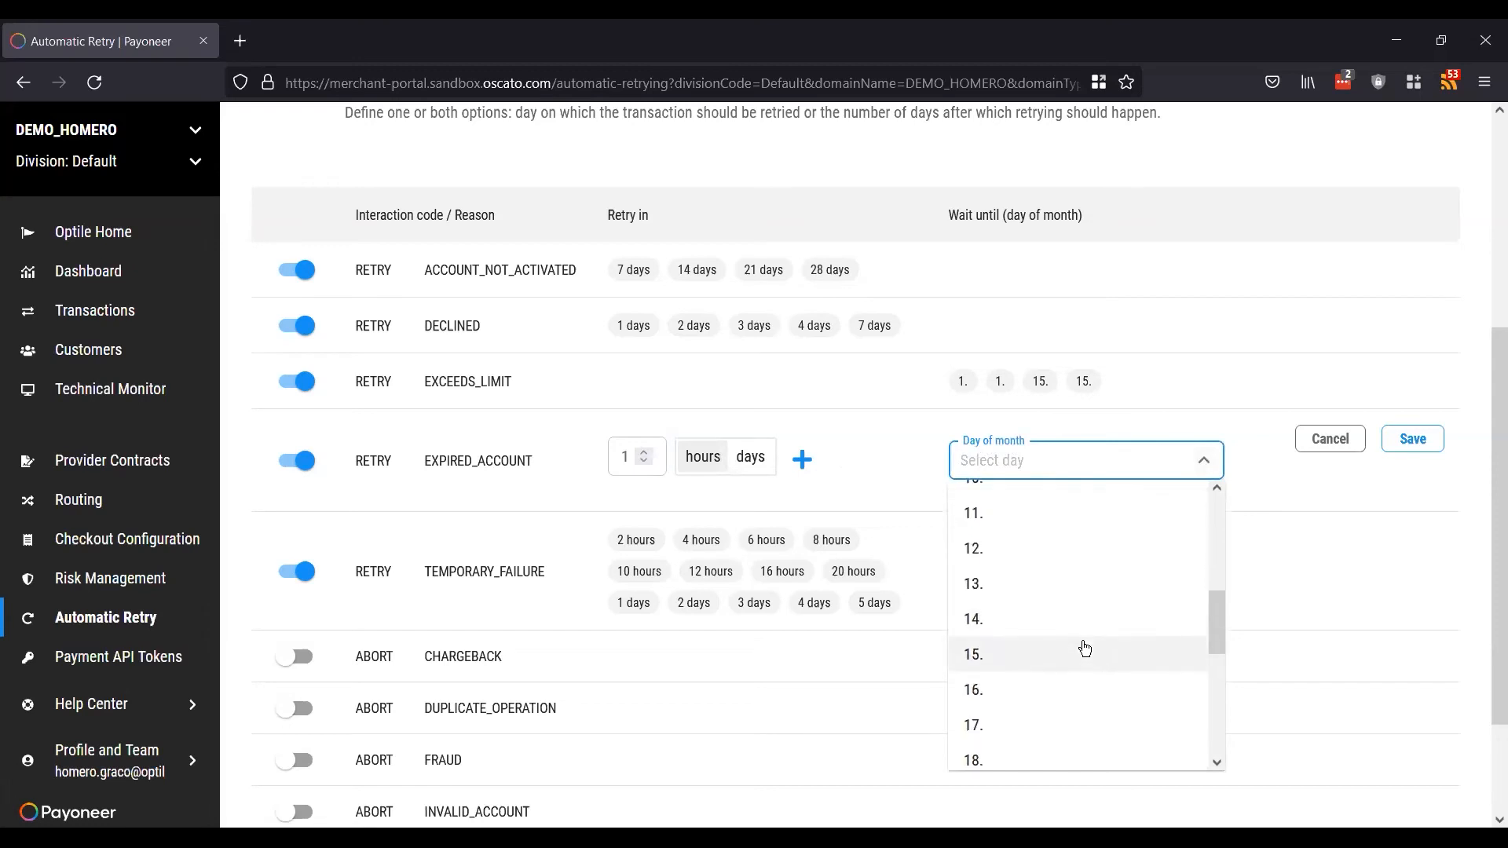
scroll(1085, 649, up, 3)
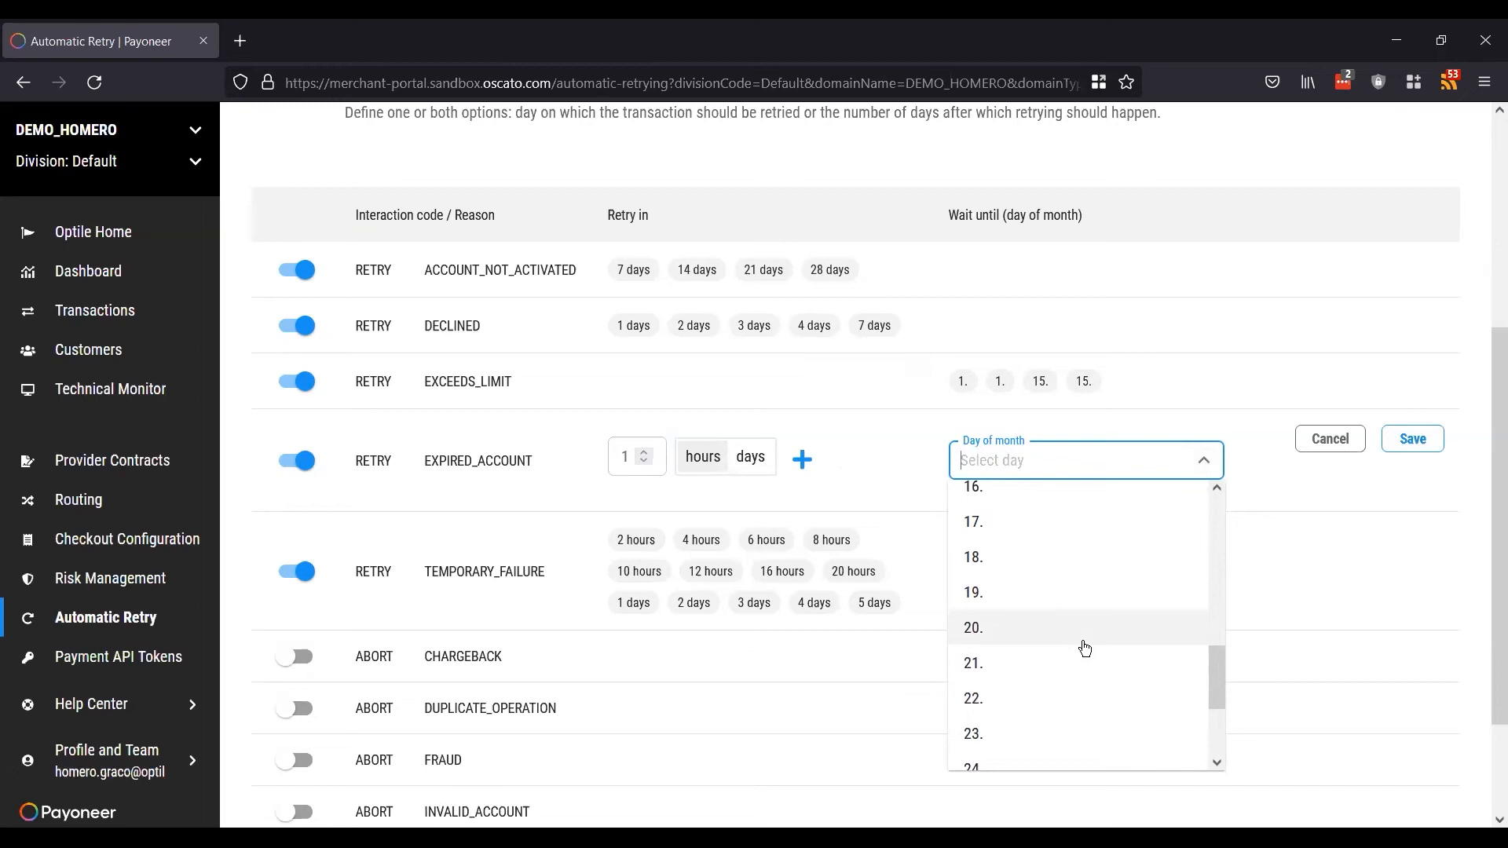
scroll(1085, 649, up, 1)
click(1047, 571)
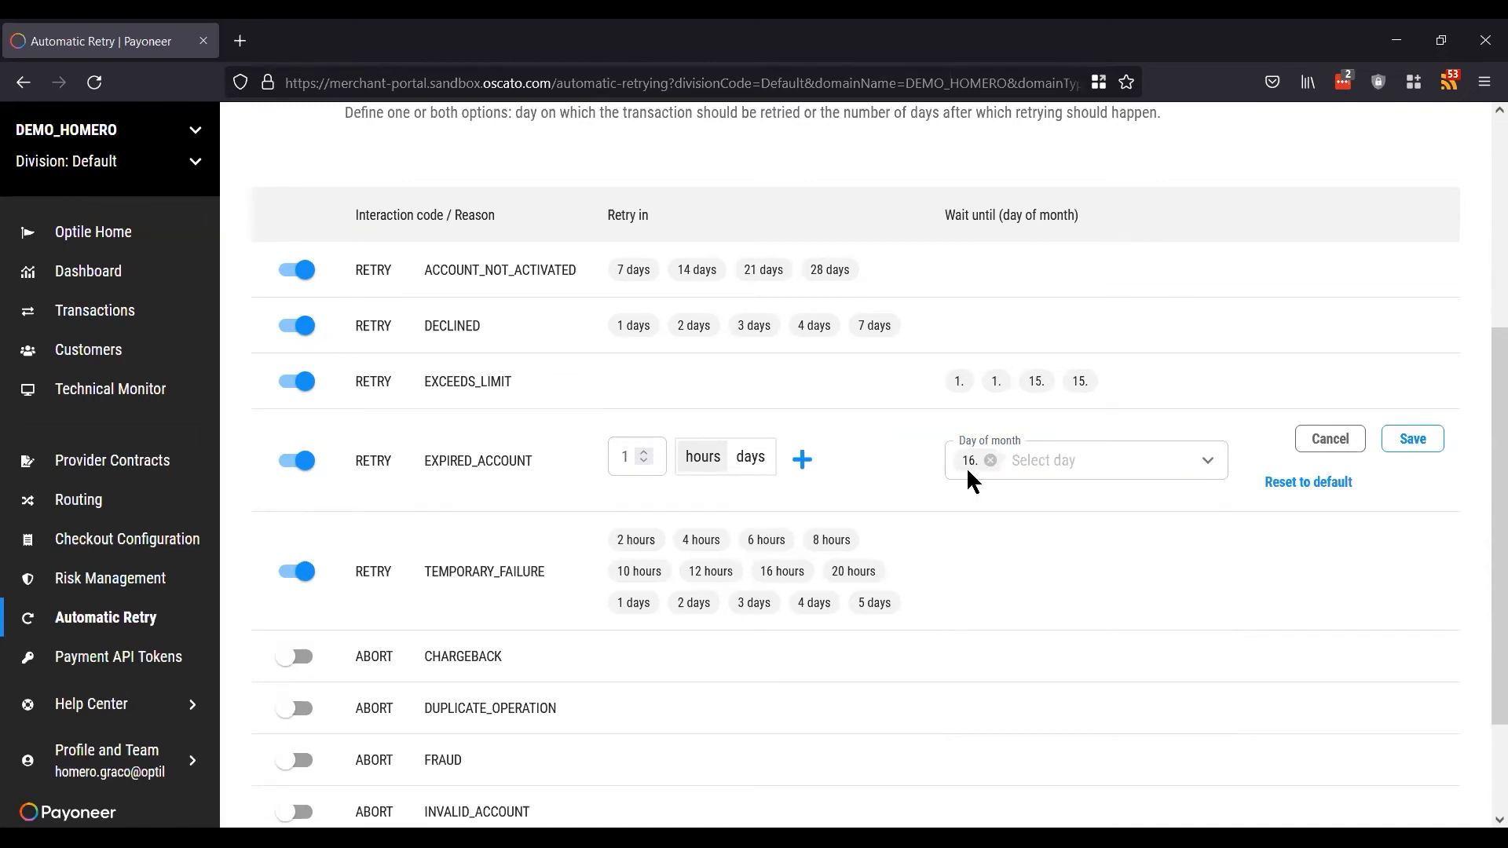
Step: Cancel the EXPIRED_ACCOUNT edit and view the Set Card Expiry and Retry settings
click(1313, 442)
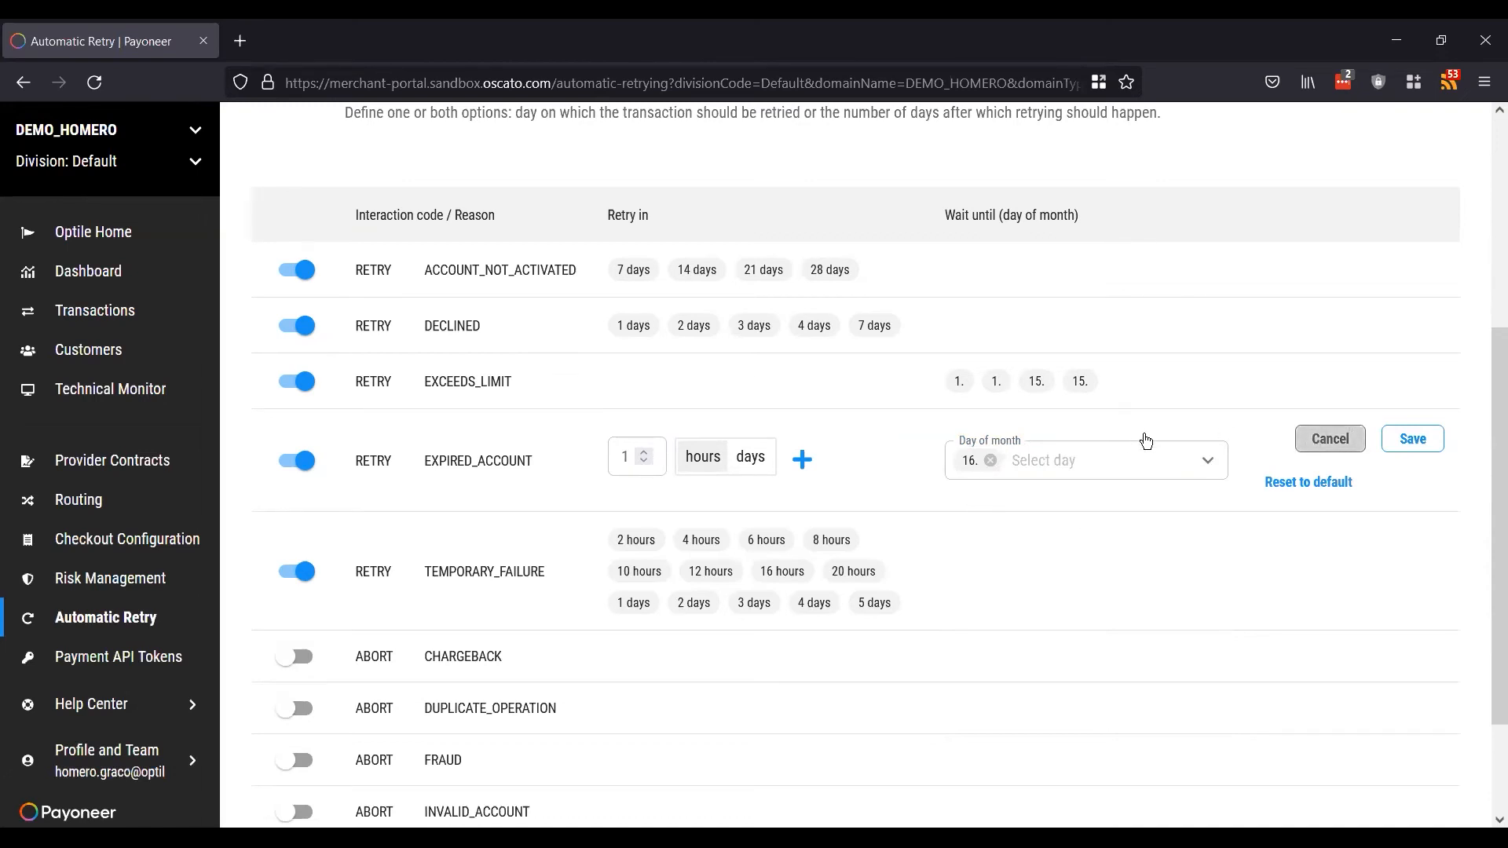
scroll(1145, 436, up, 3)
scroll(1143, 439, up, 2)
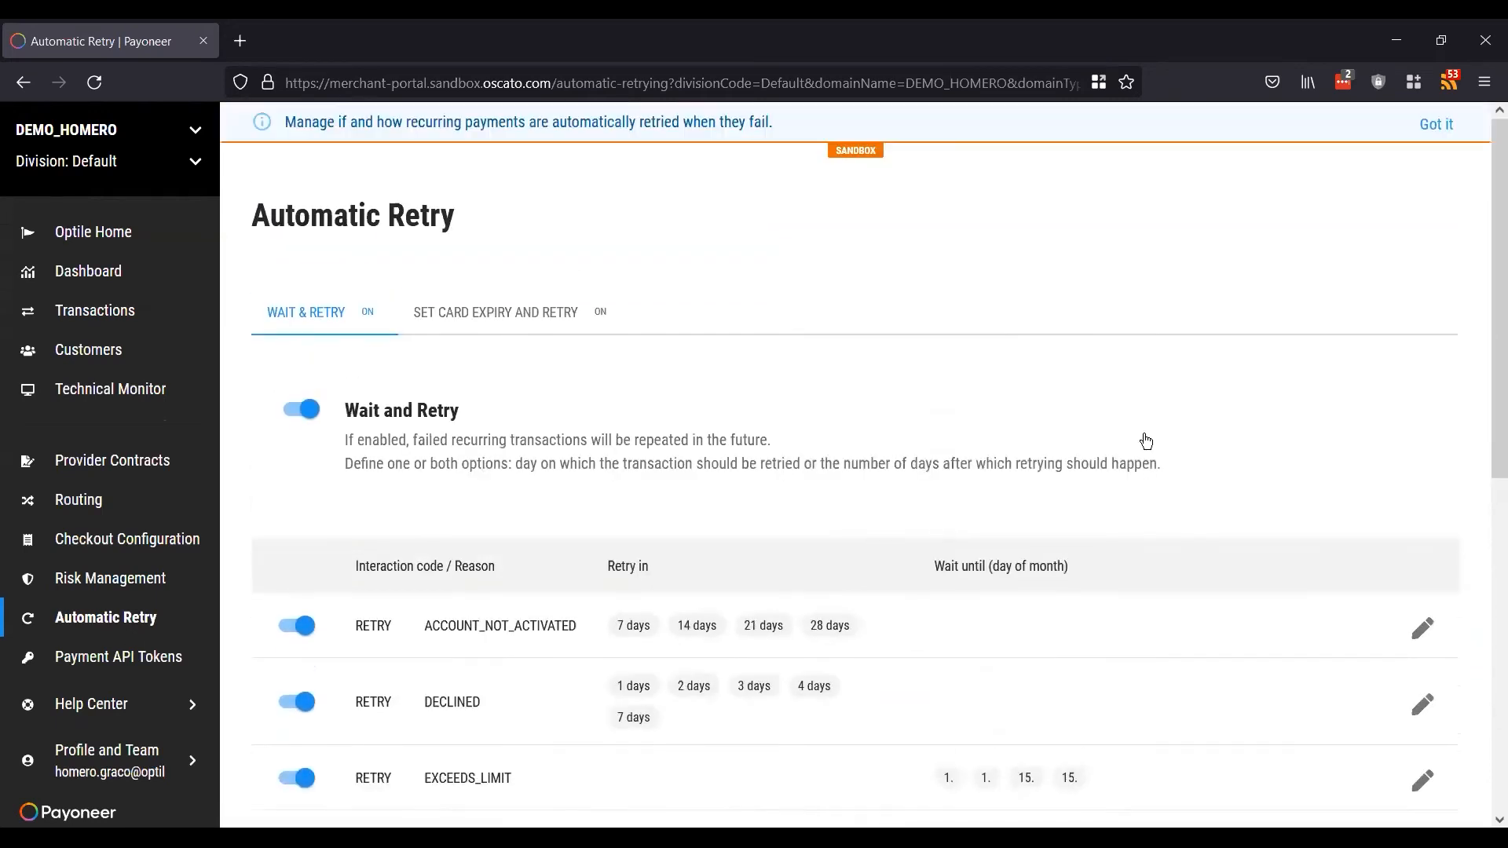
click(535, 316)
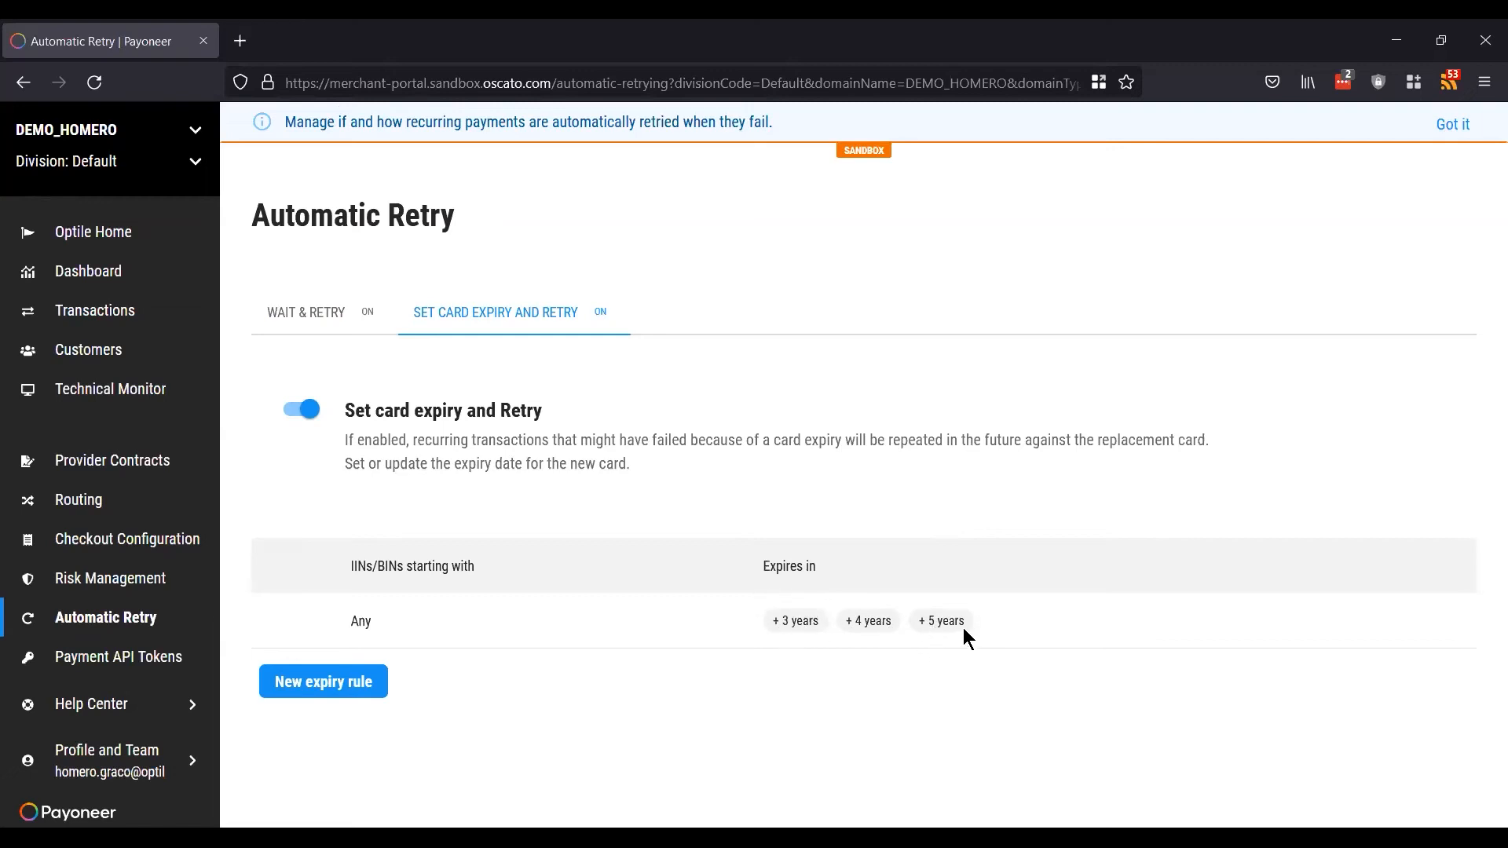
click(325, 683)
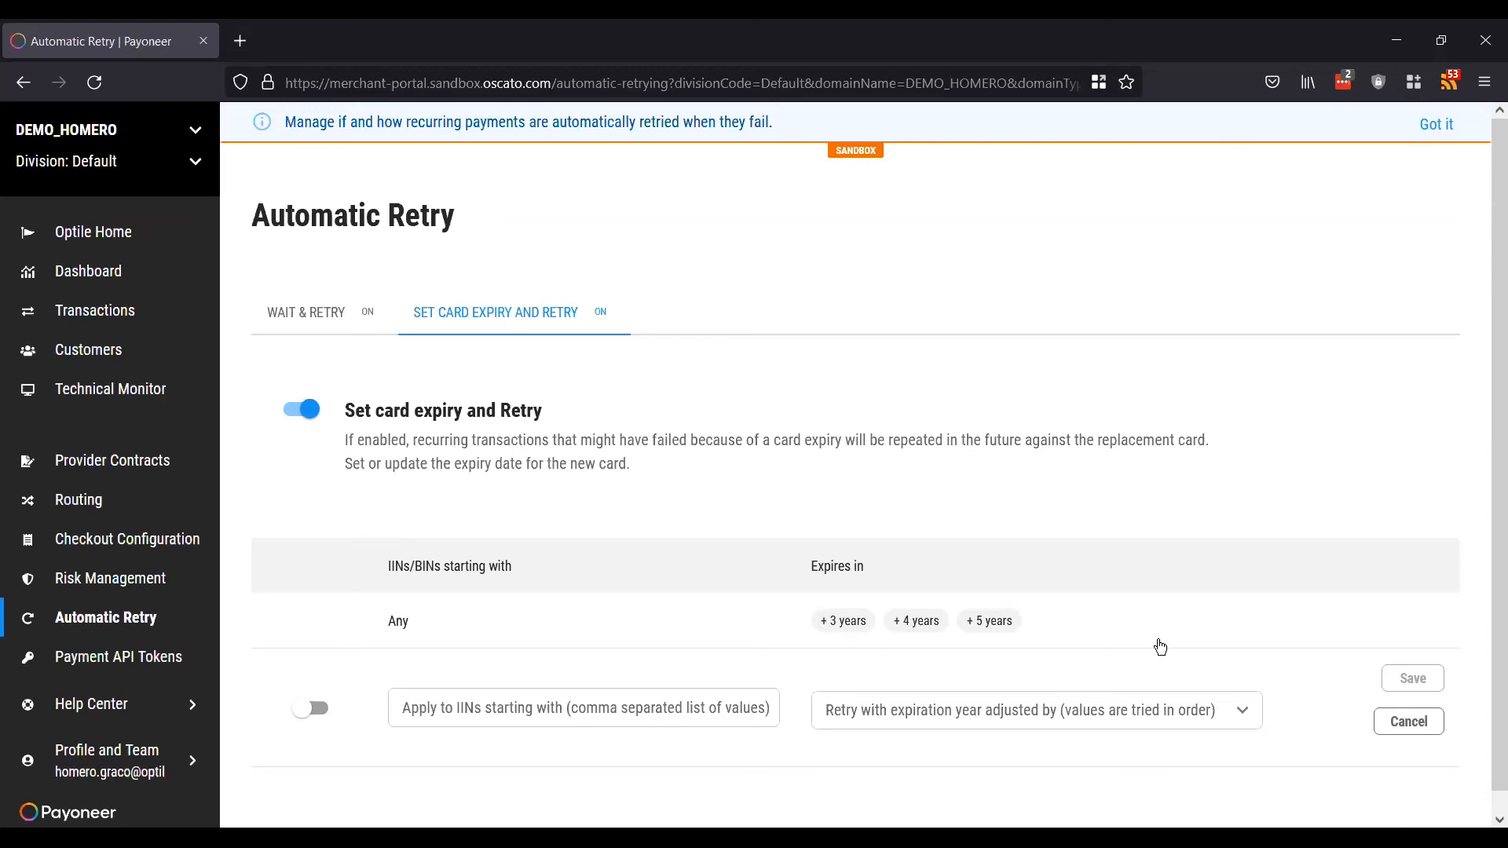
scroll(1160, 647, down, 1)
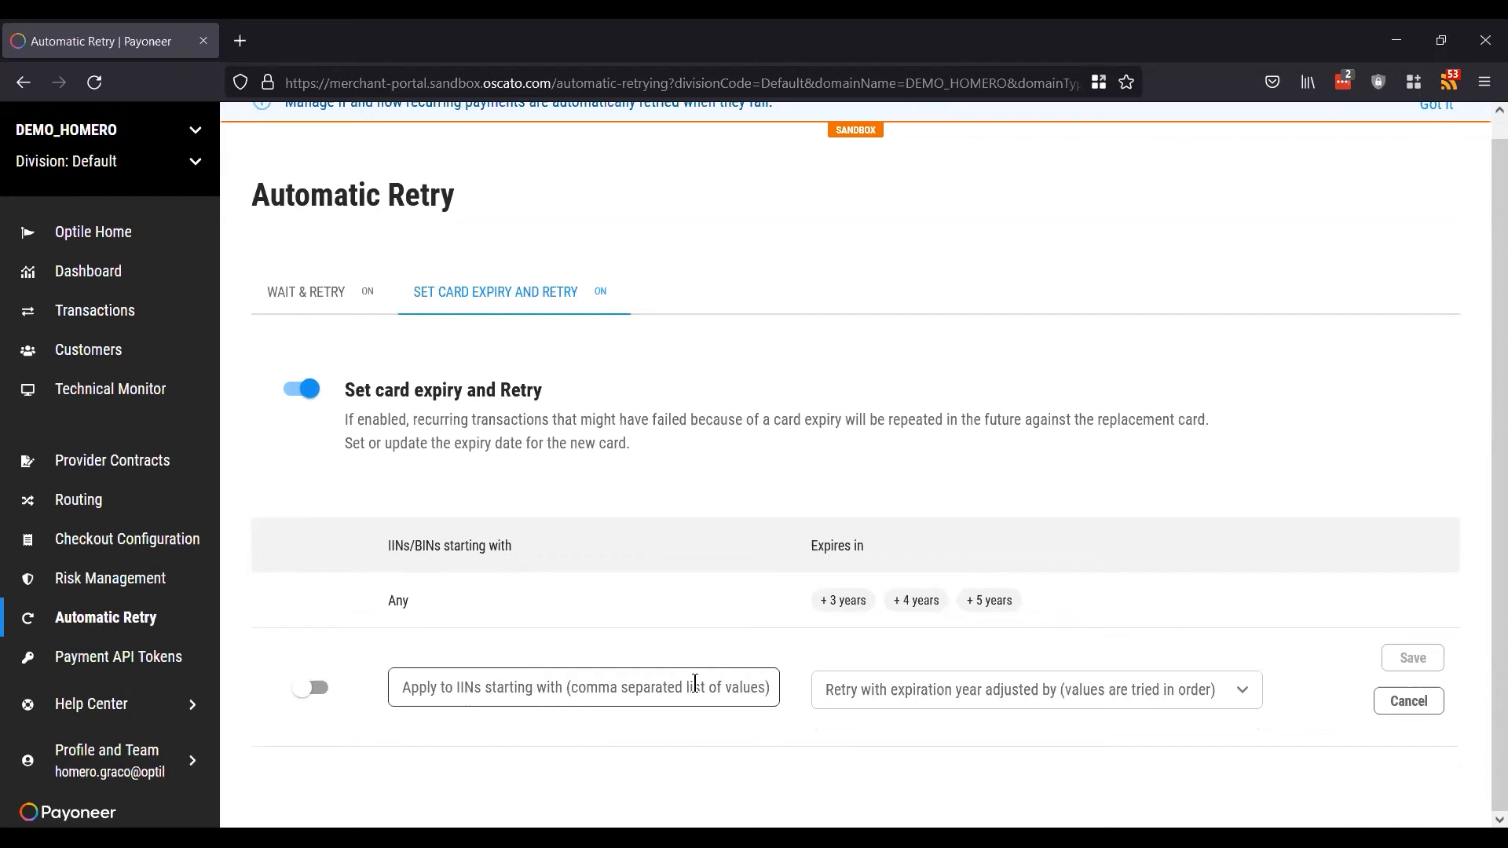
click(1406, 702)
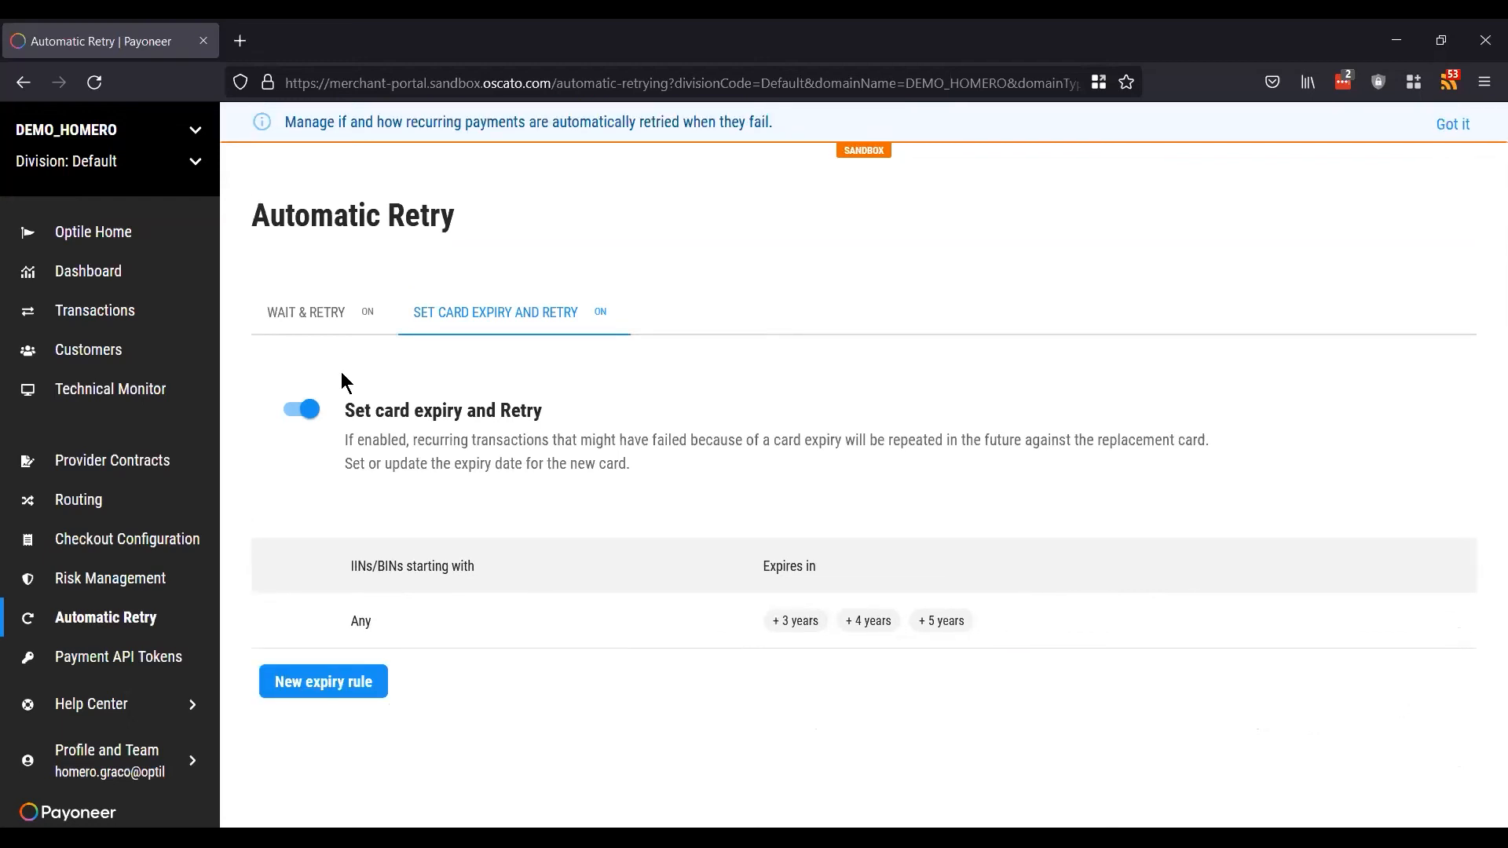
Step: Create a new Payment API token with the description 'webinar'
click(94, 662)
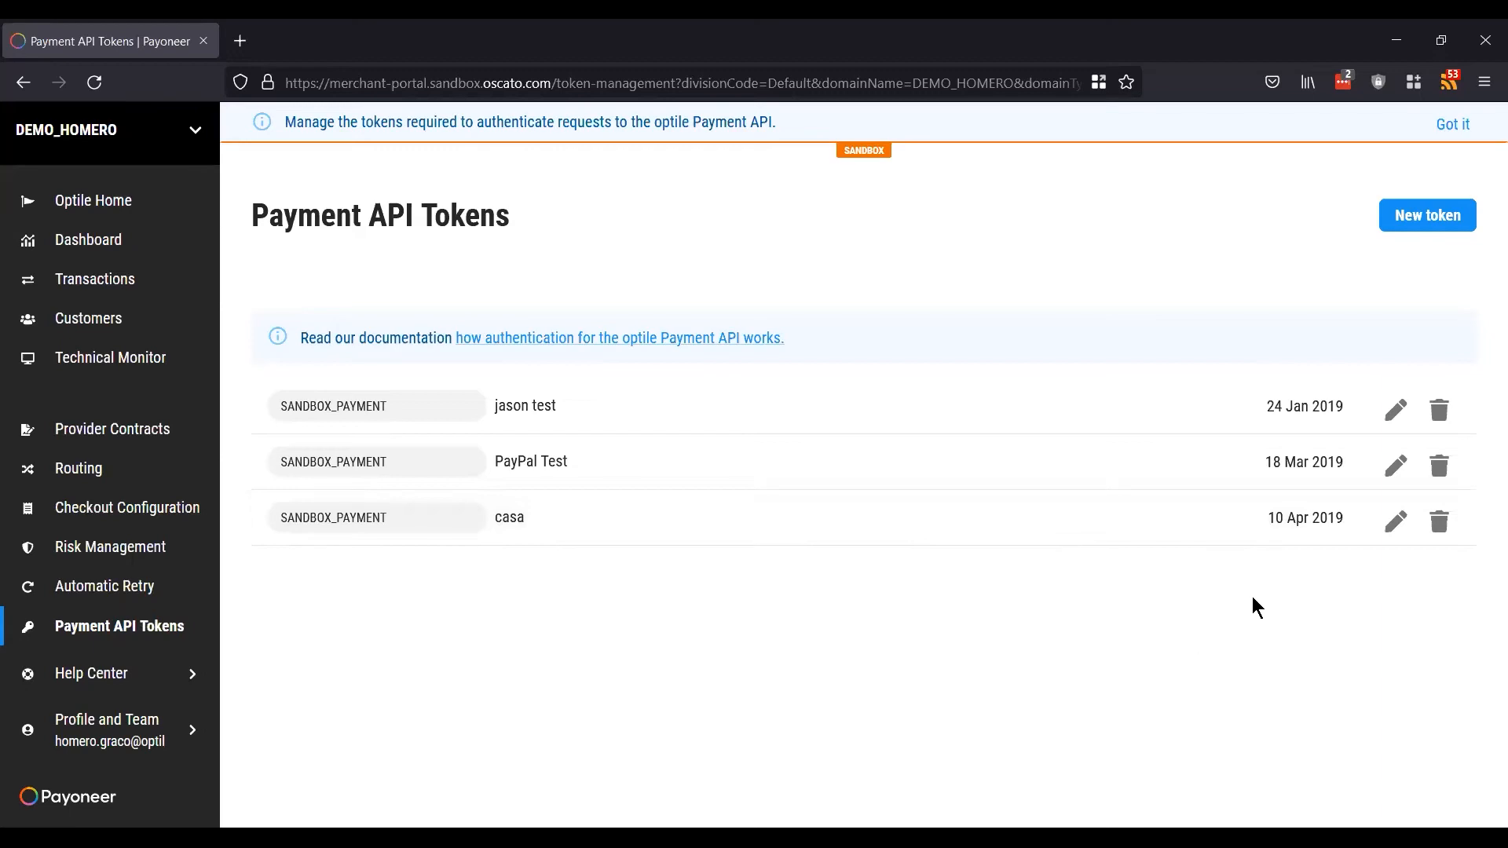
click(1449, 214)
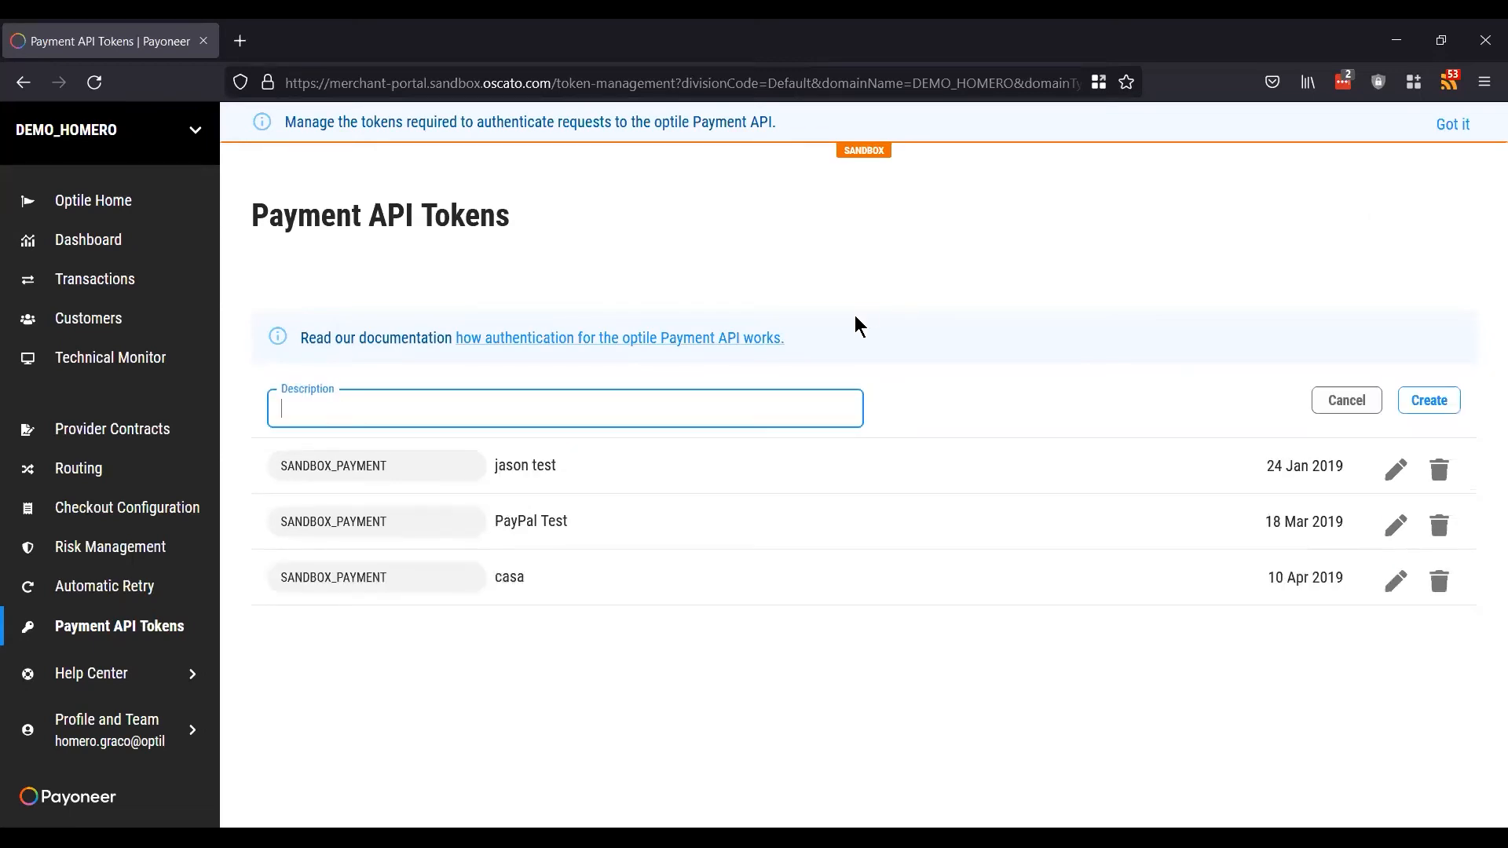
text(webinar)
click(1437, 404)
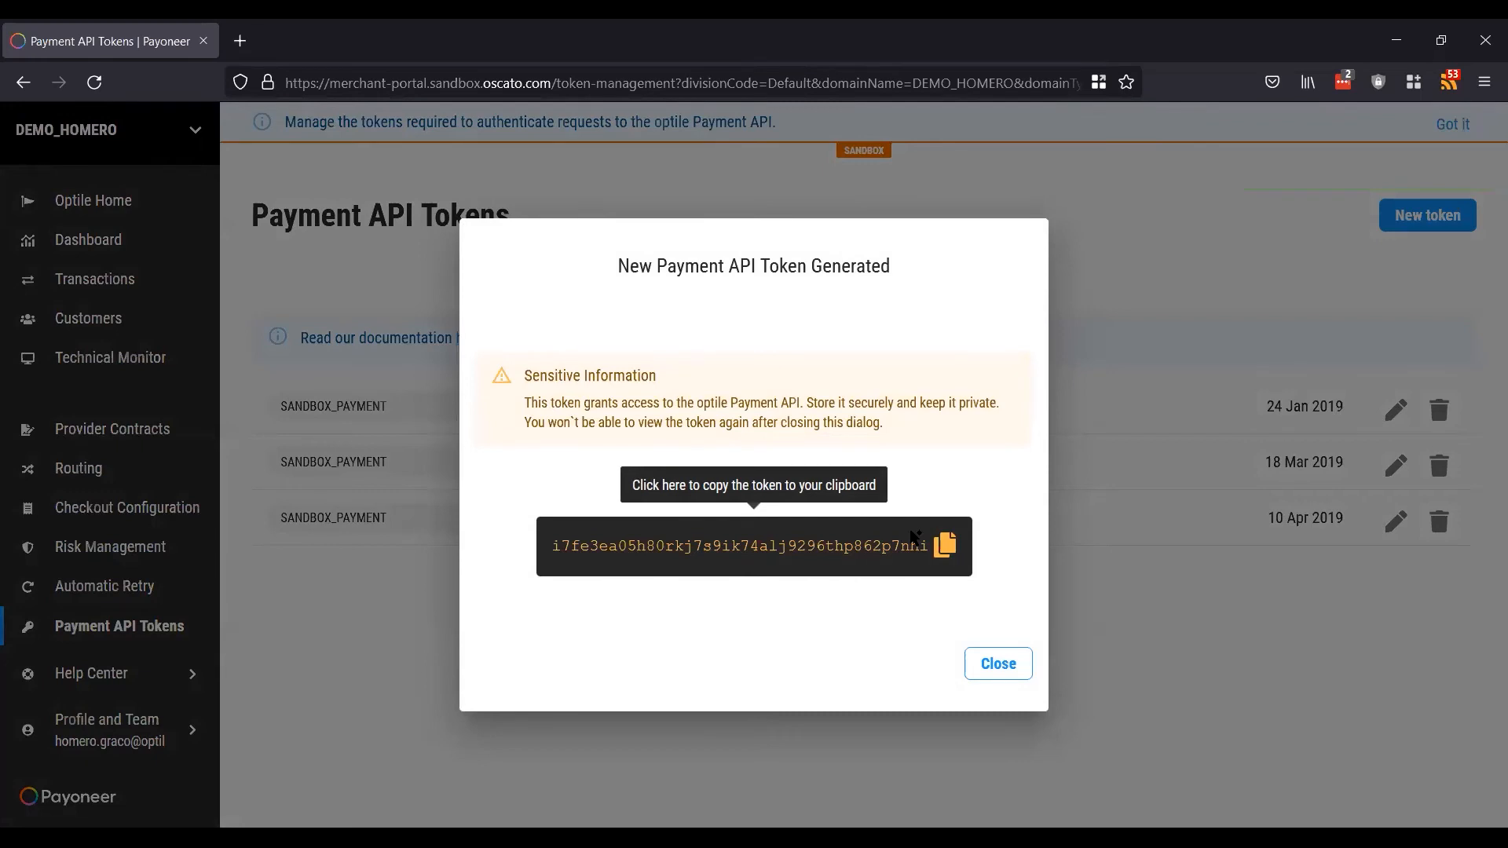
Step: Copy the generated token to the clipboard and close the token dialog
click(910, 545)
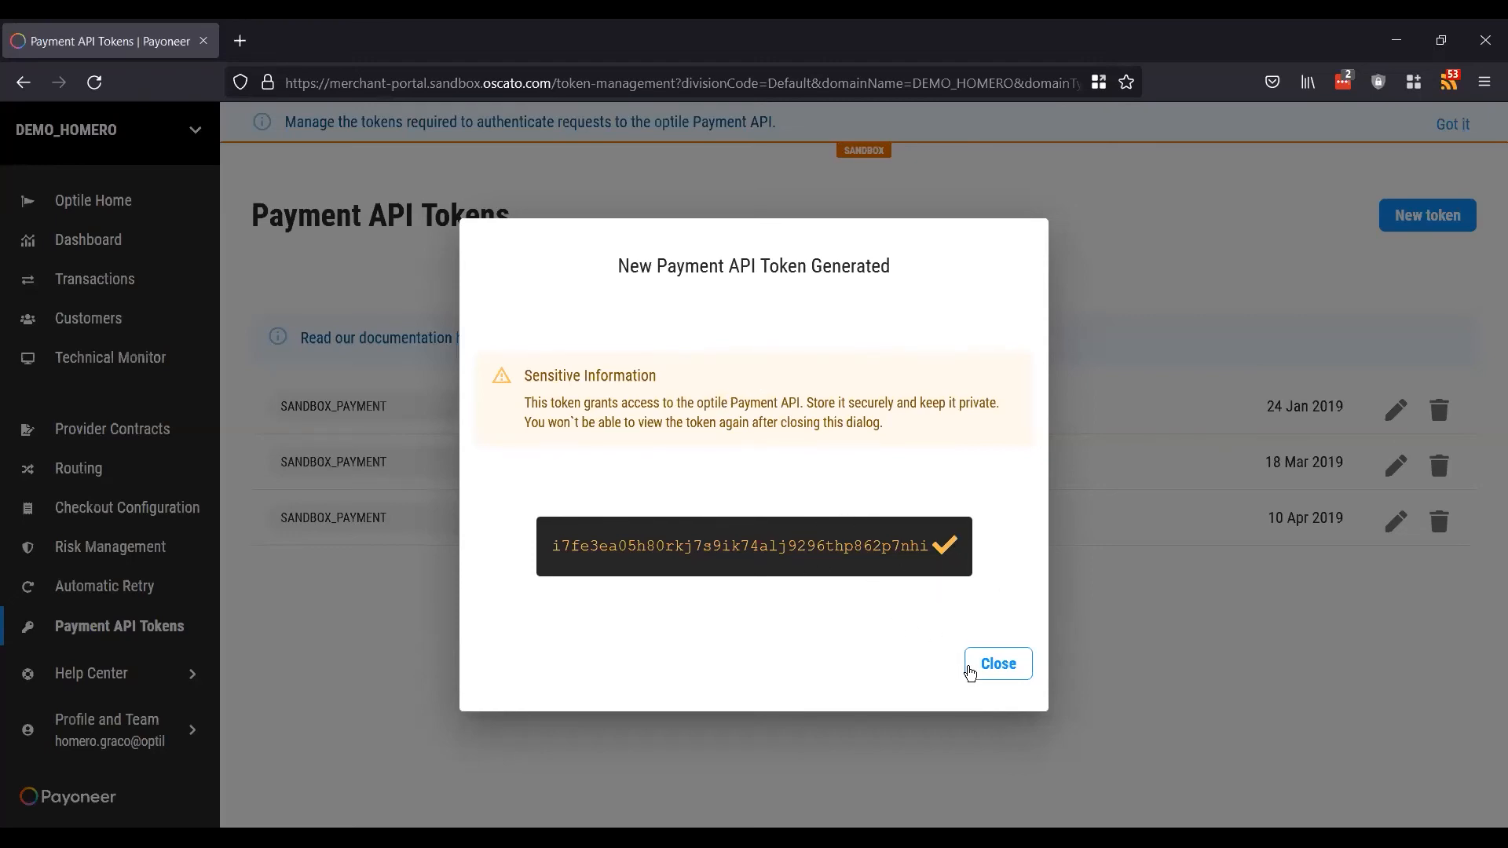
click(999, 664)
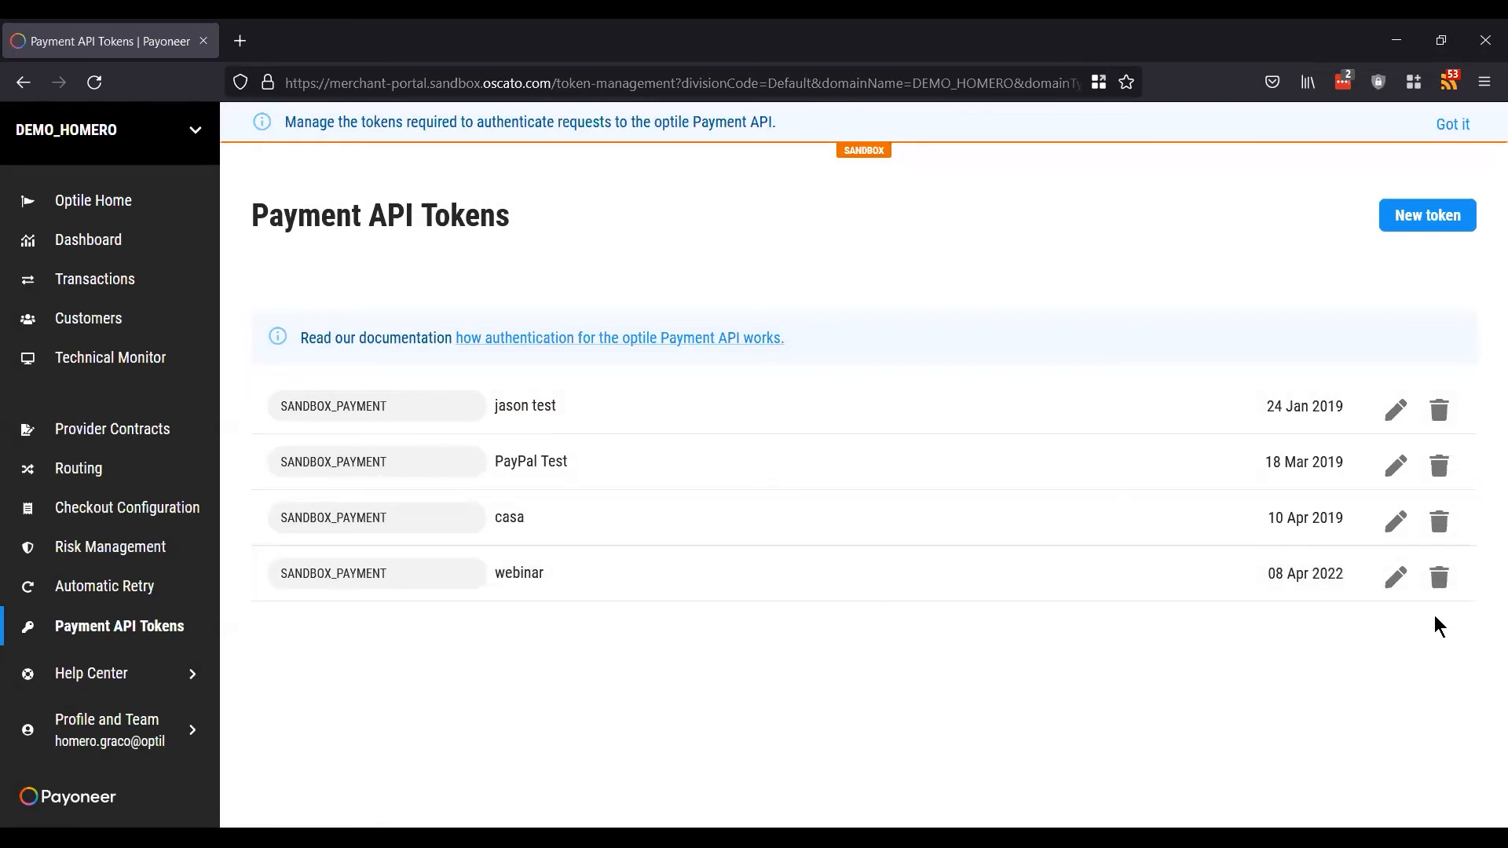
Step: Delete the 'webinar' token from the Payment API Tokens list and confirm the deletion
click(1440, 582)
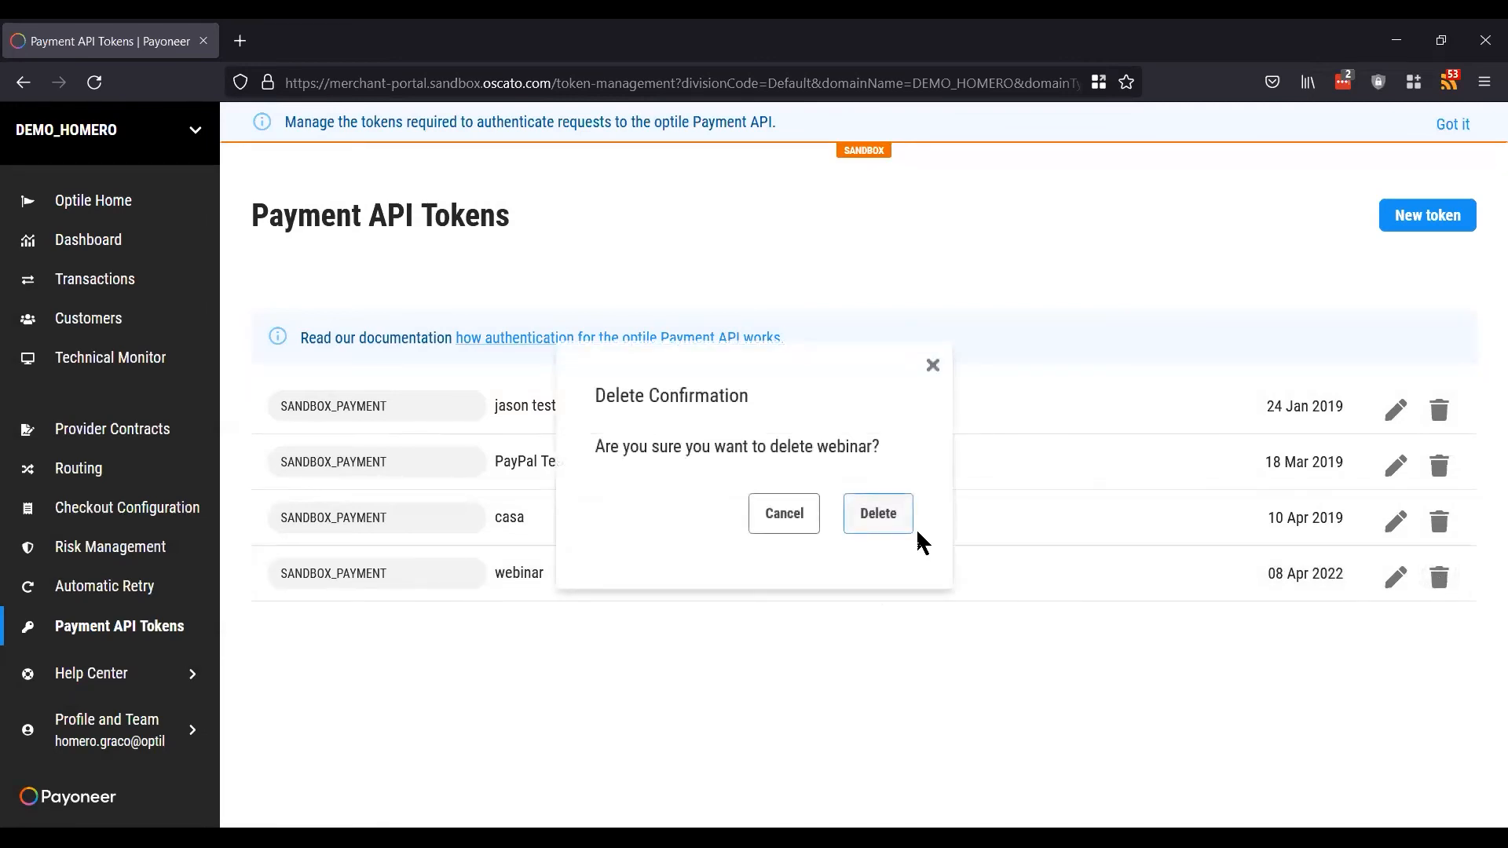
click(881, 516)
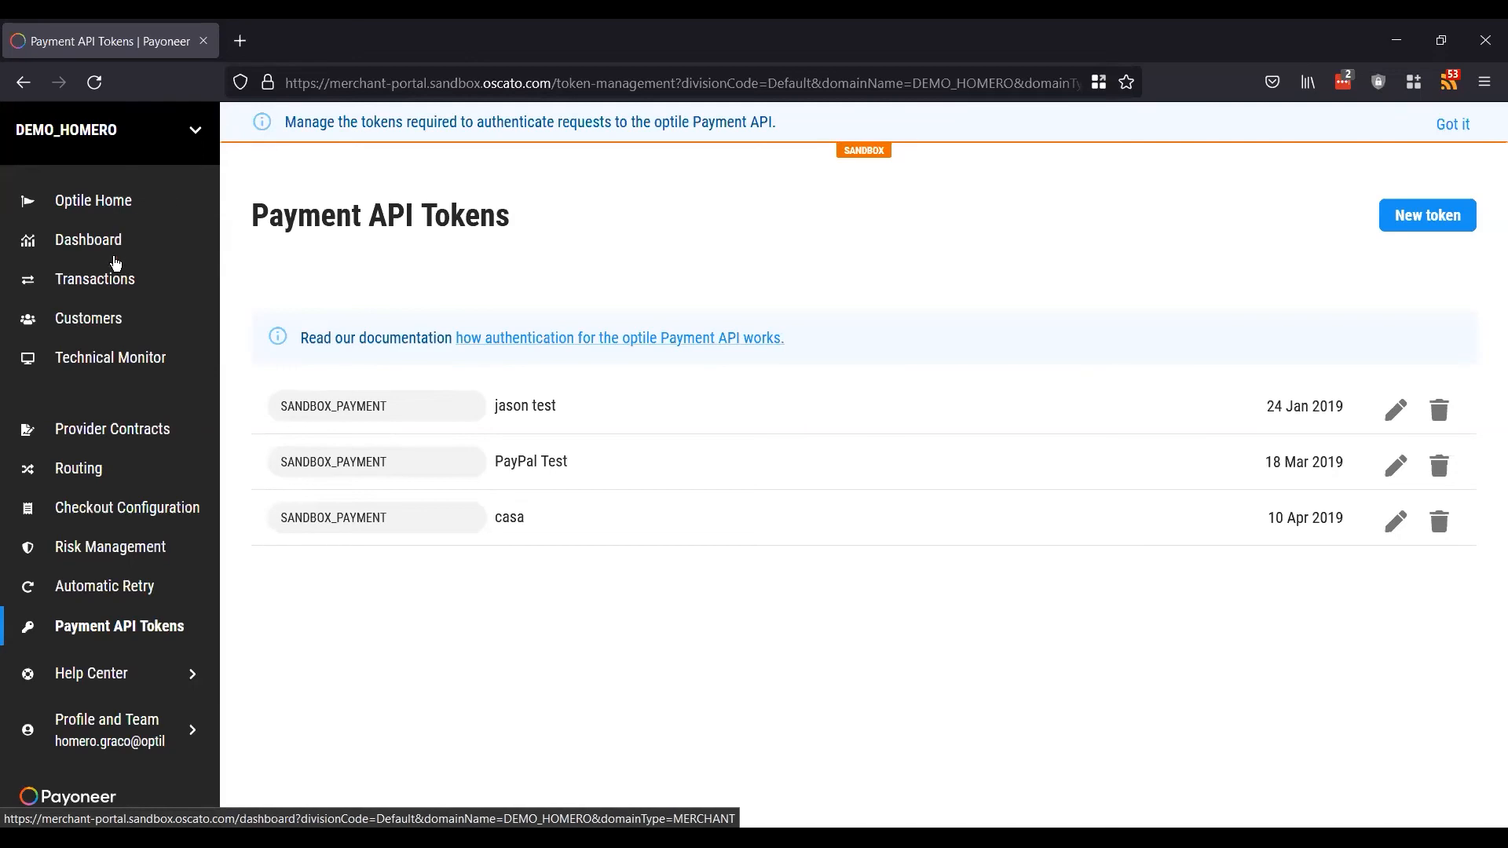
Step: Open the Transactions list and scroll through the last 30 days of results
click(109, 282)
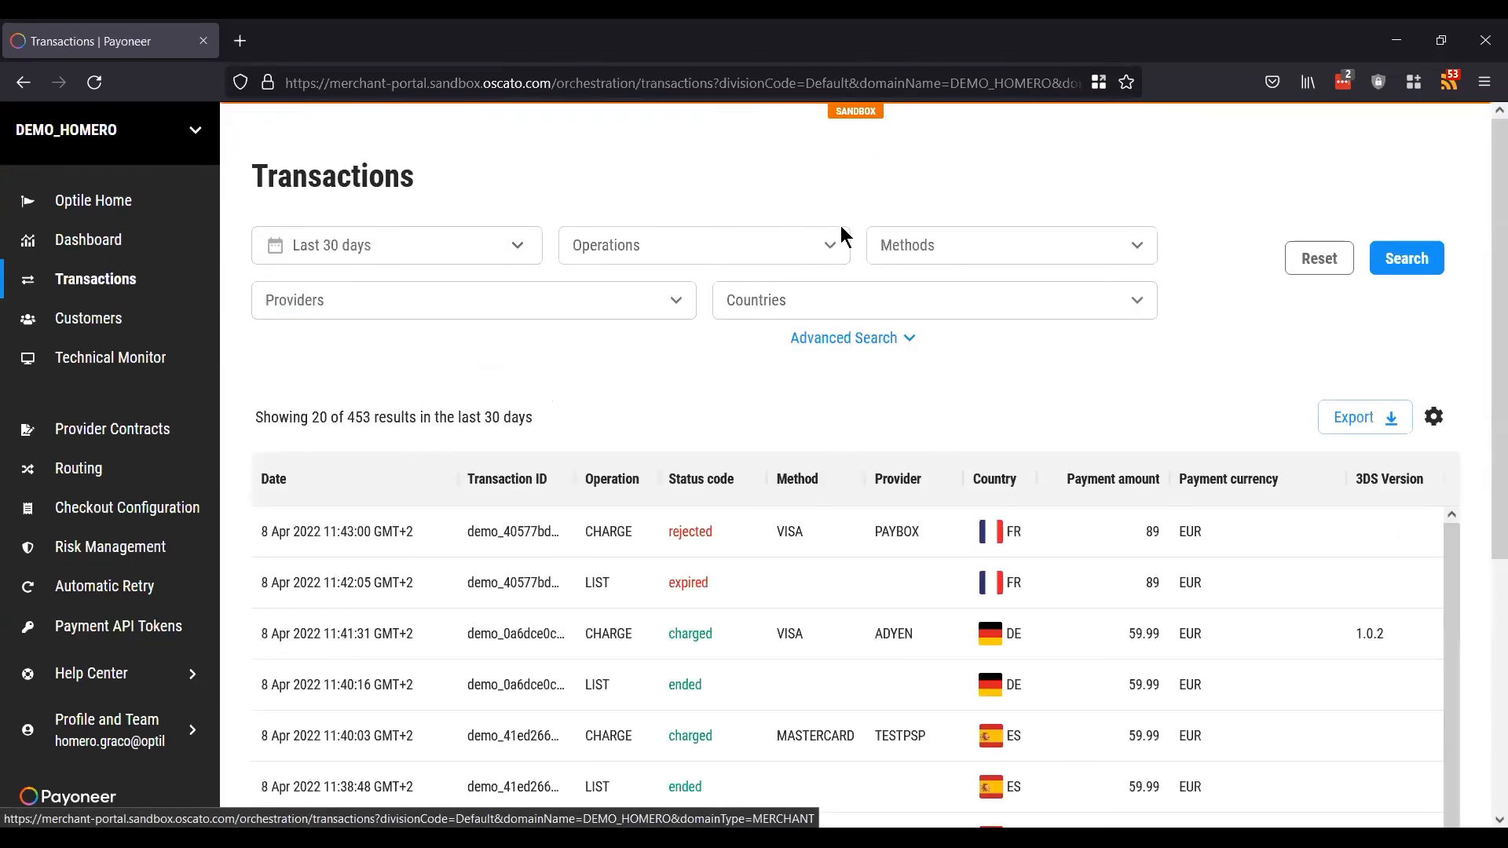
scroll(1009, 629, down, 2)
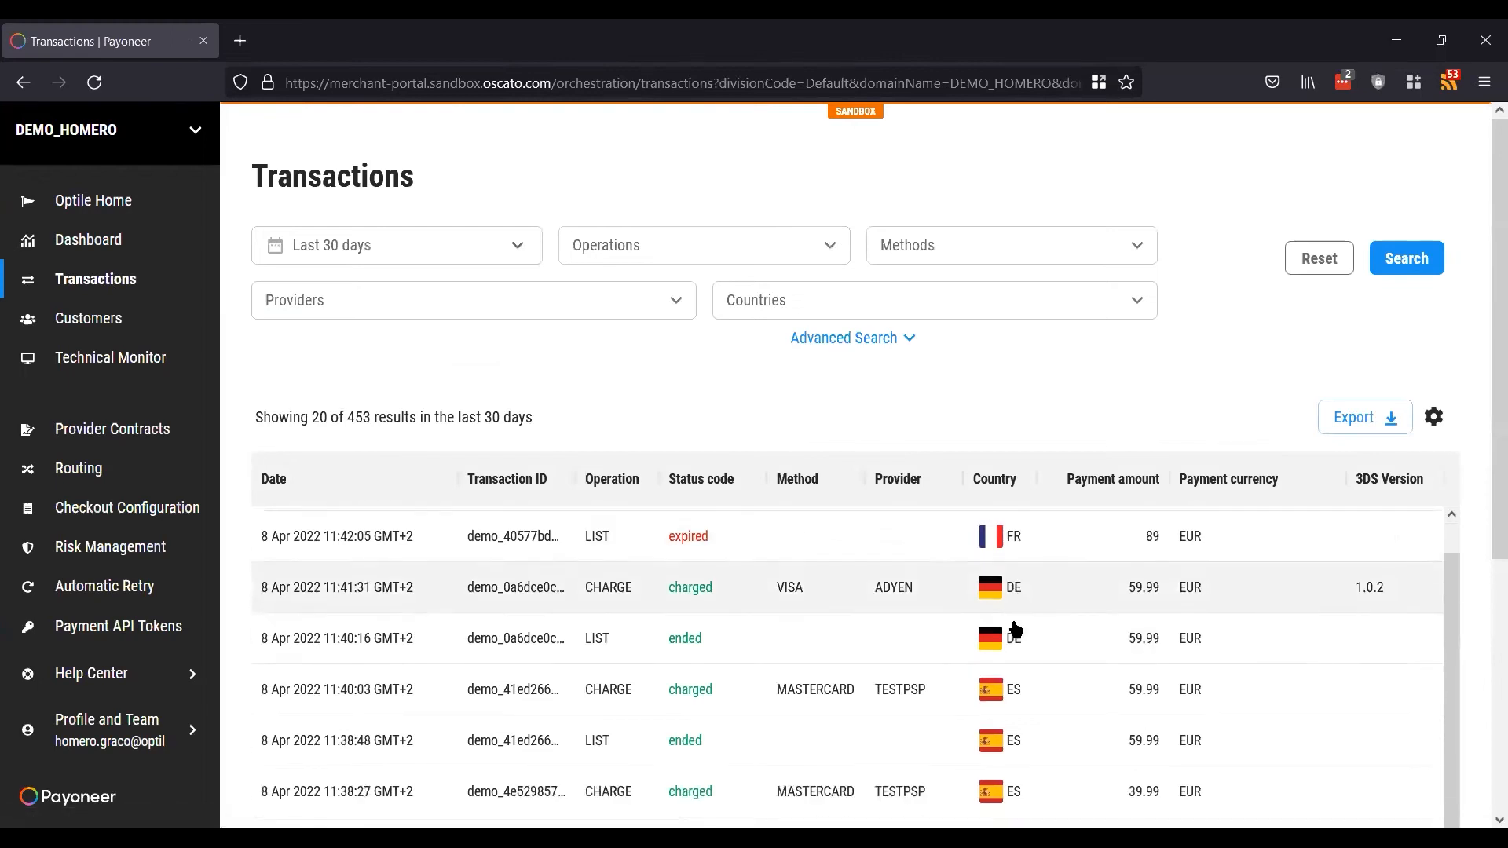
scroll(1014, 627, up, 2)
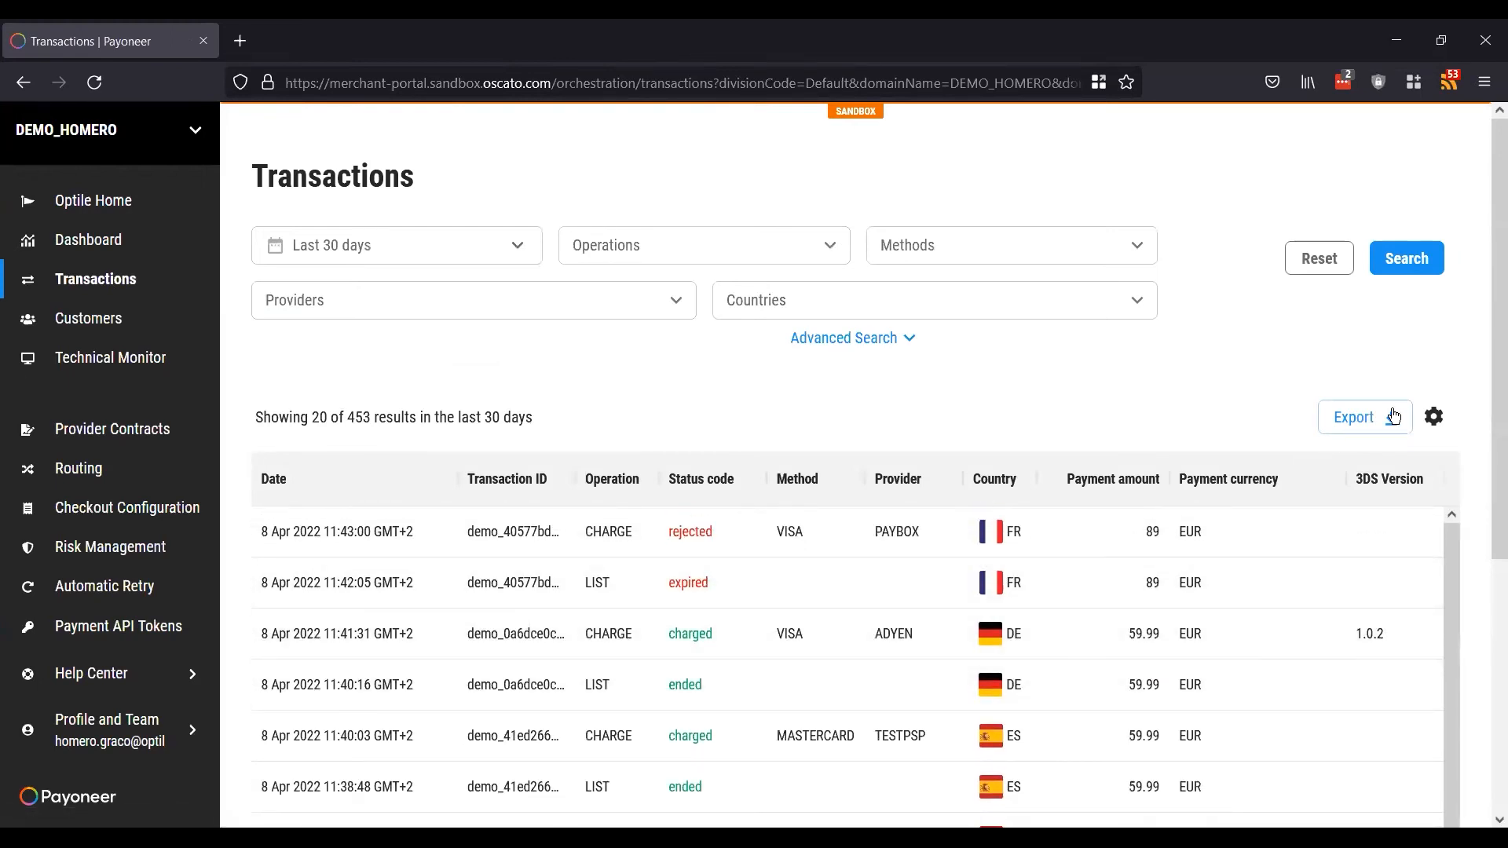
scroll(1459, 388, down, 3)
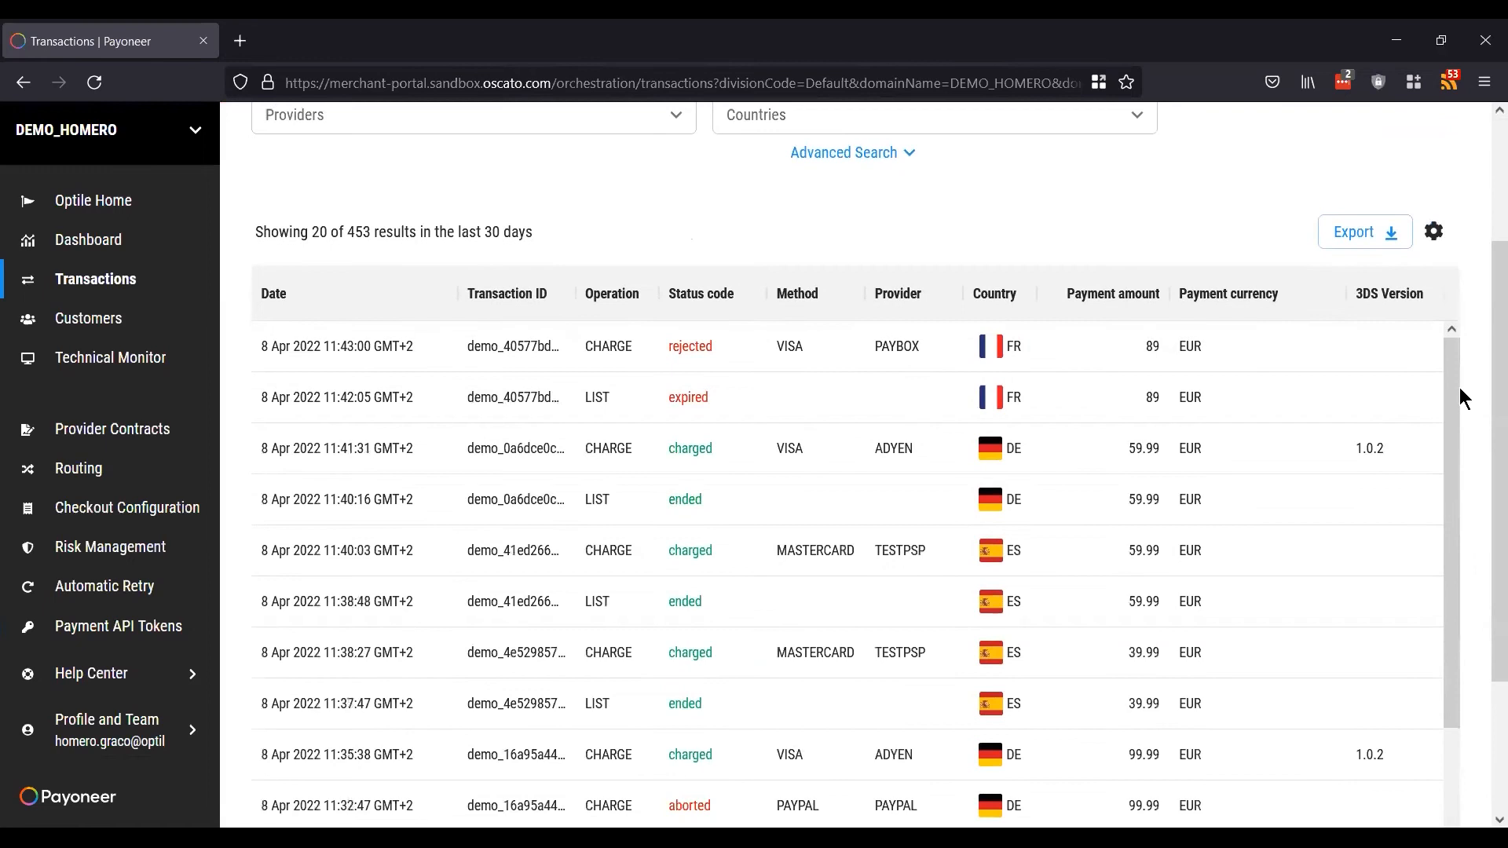
scroll(1460, 388, up, 2)
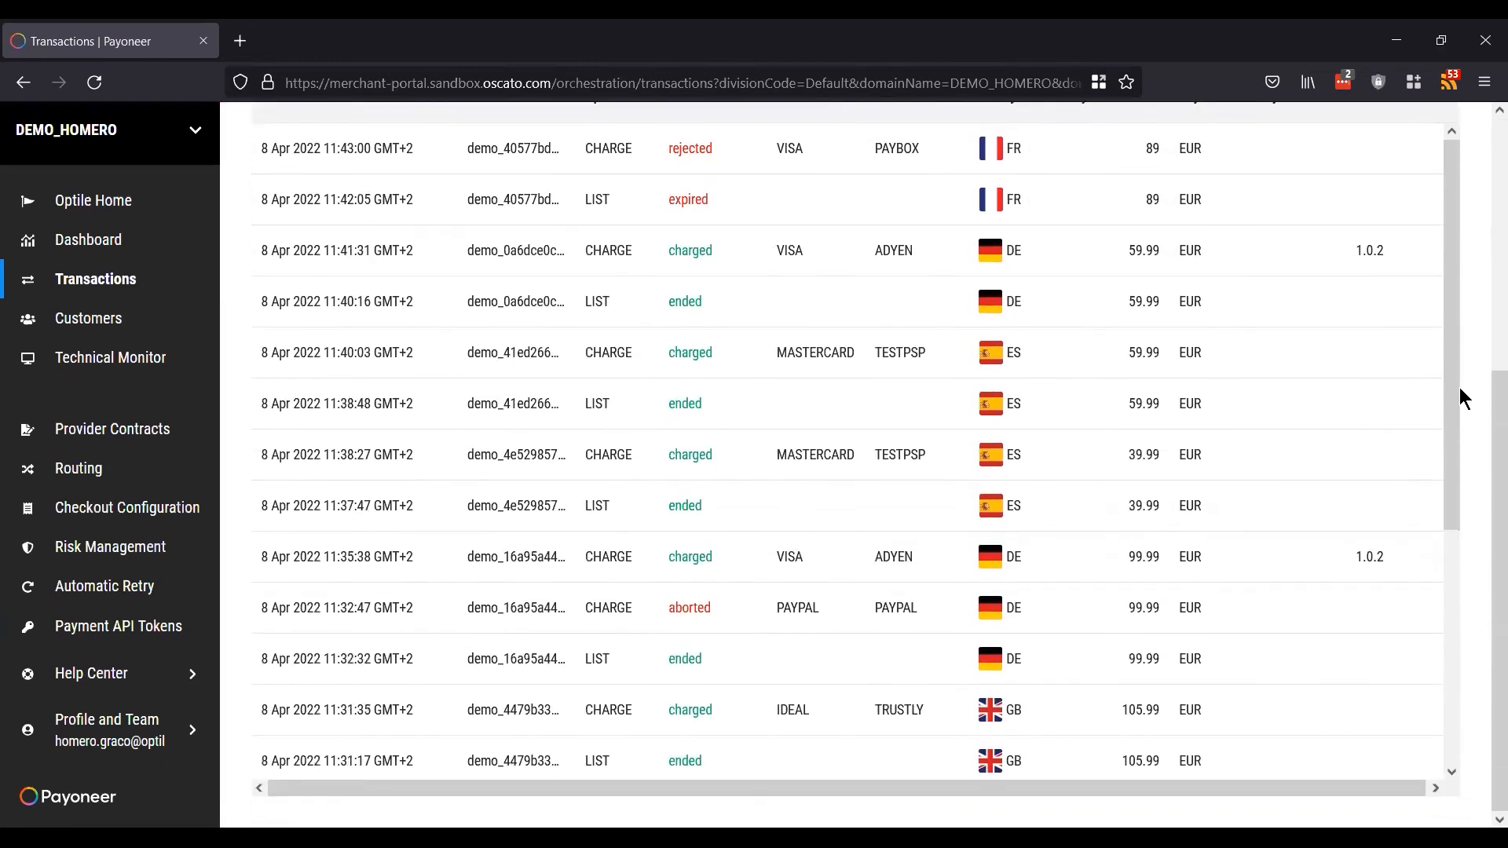
scroll(1459, 388, up, 2)
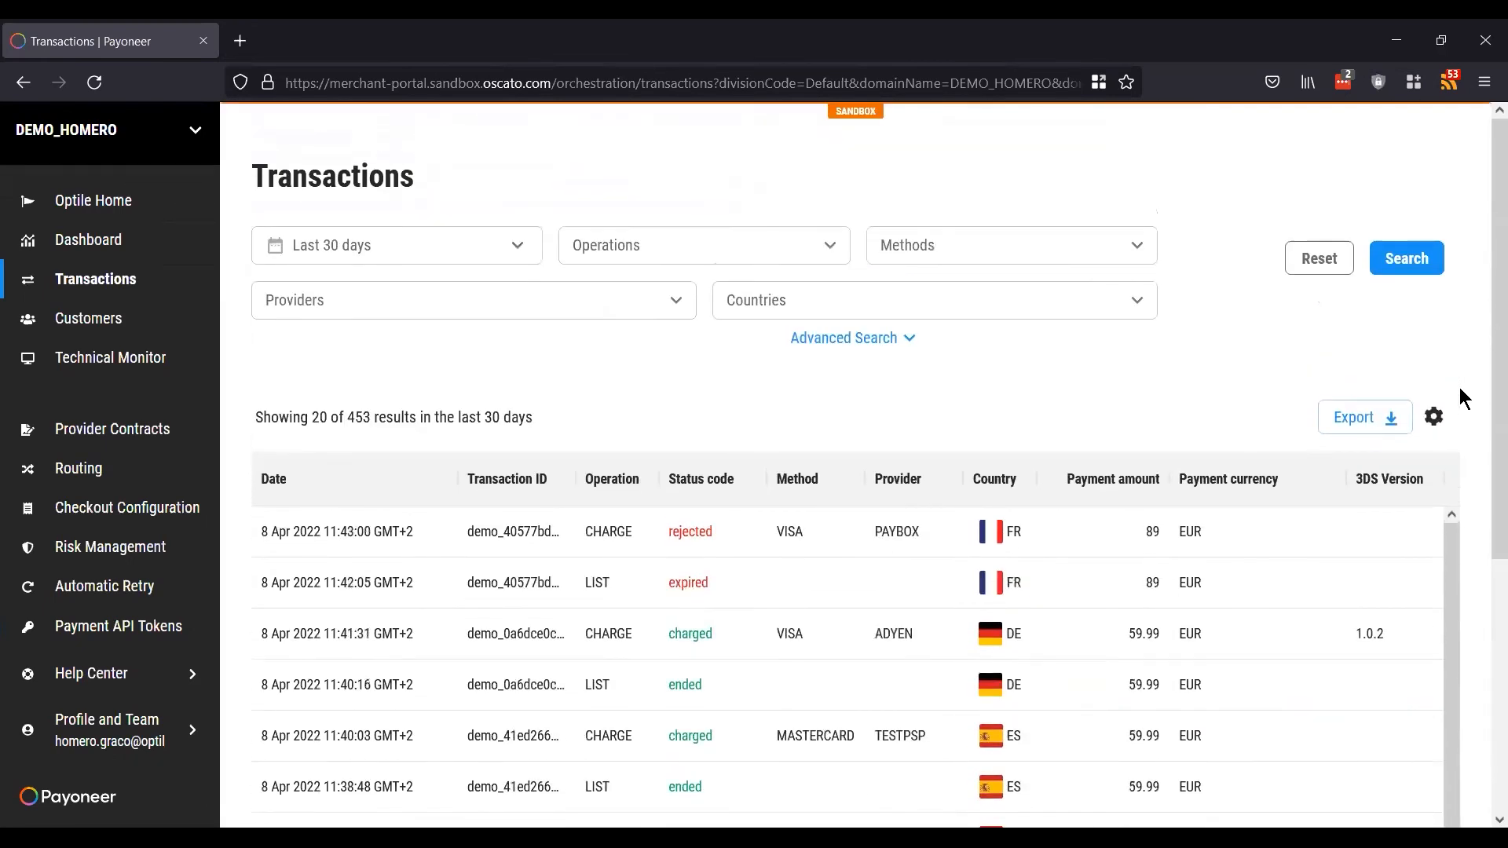
Step: Expand the Advanced Search filters and make the Date column slightly narrower
click(881, 338)
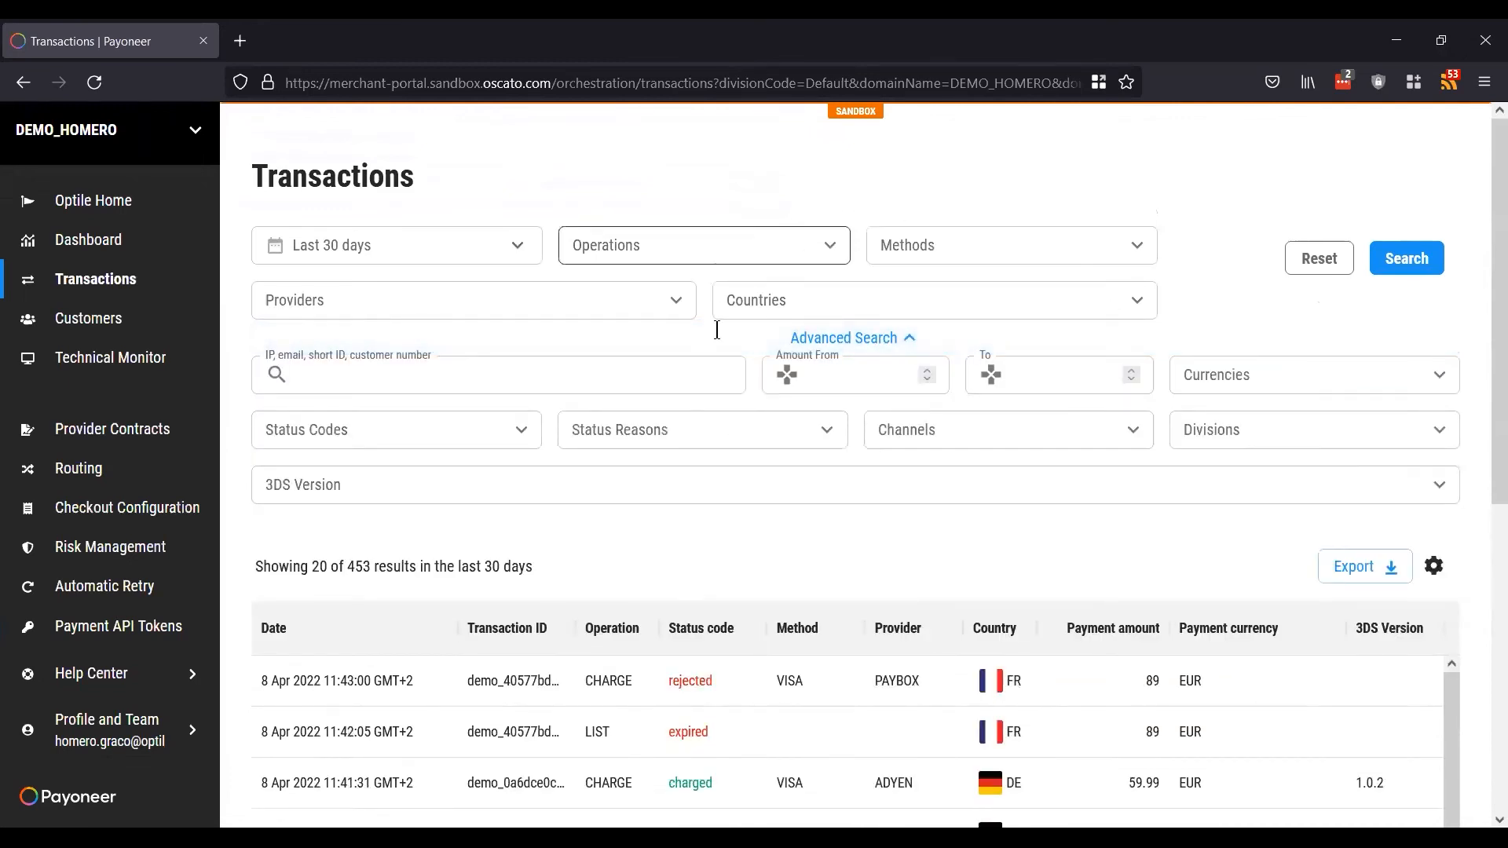
scroll(1001, 526, down, 4)
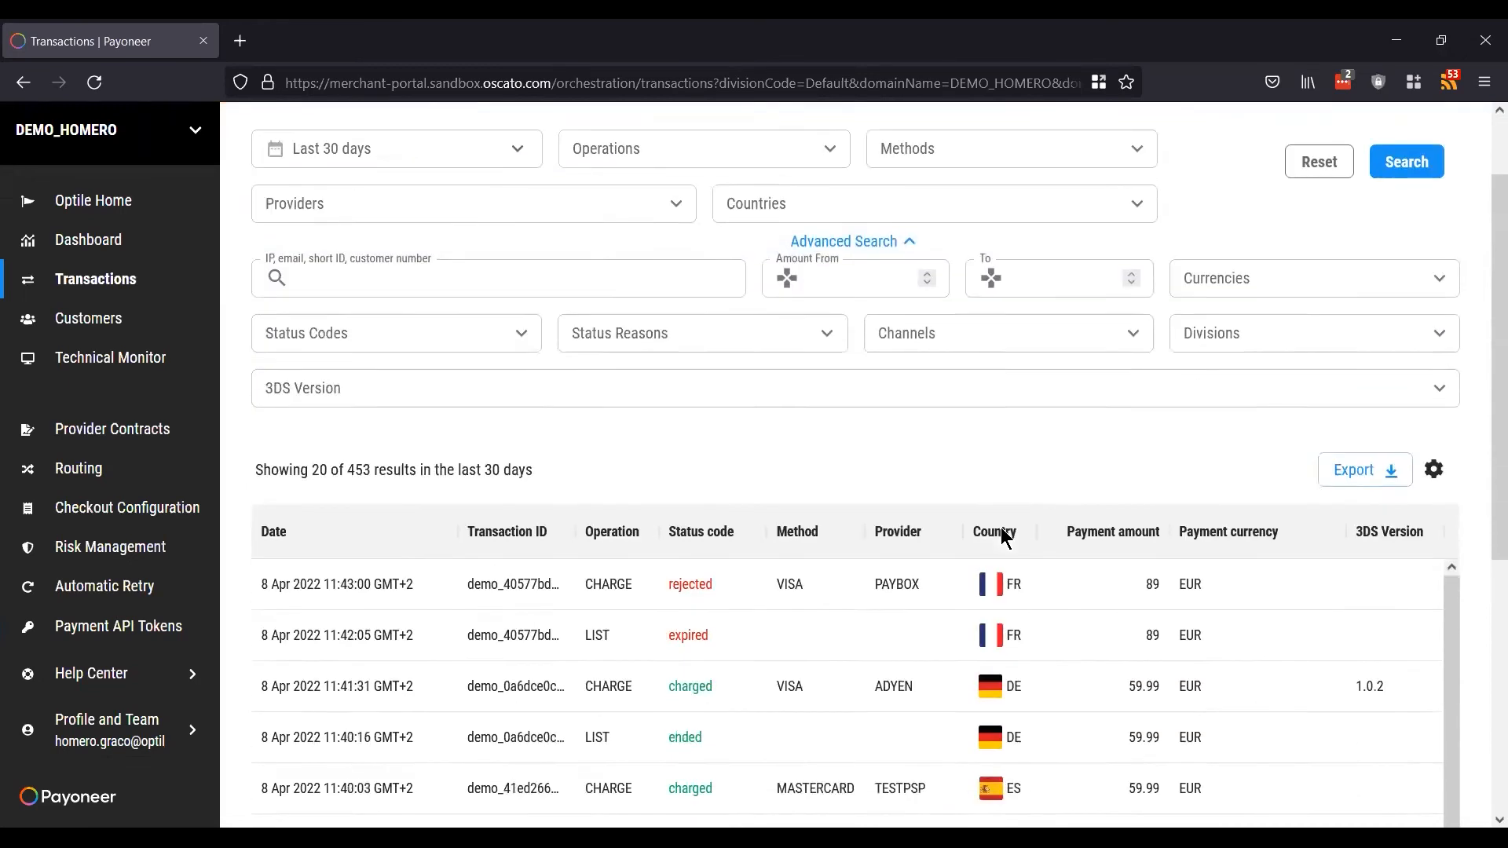
scroll(1000, 526, down, 2)
scroll(1001, 527, up, 1)
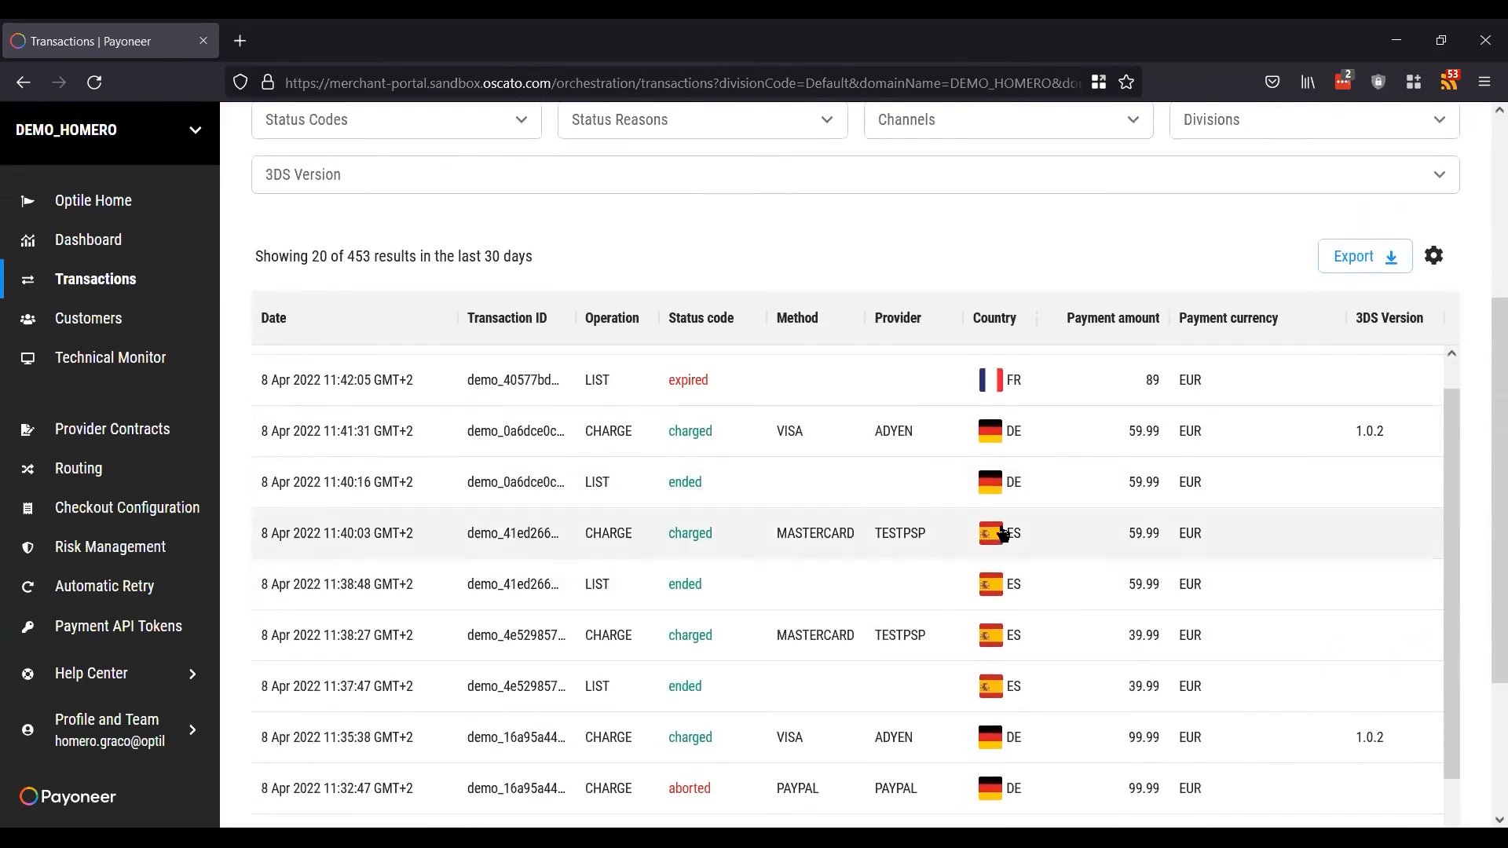
scroll(1477, 425, down, 1)
scroll(1478, 424, up, 1)
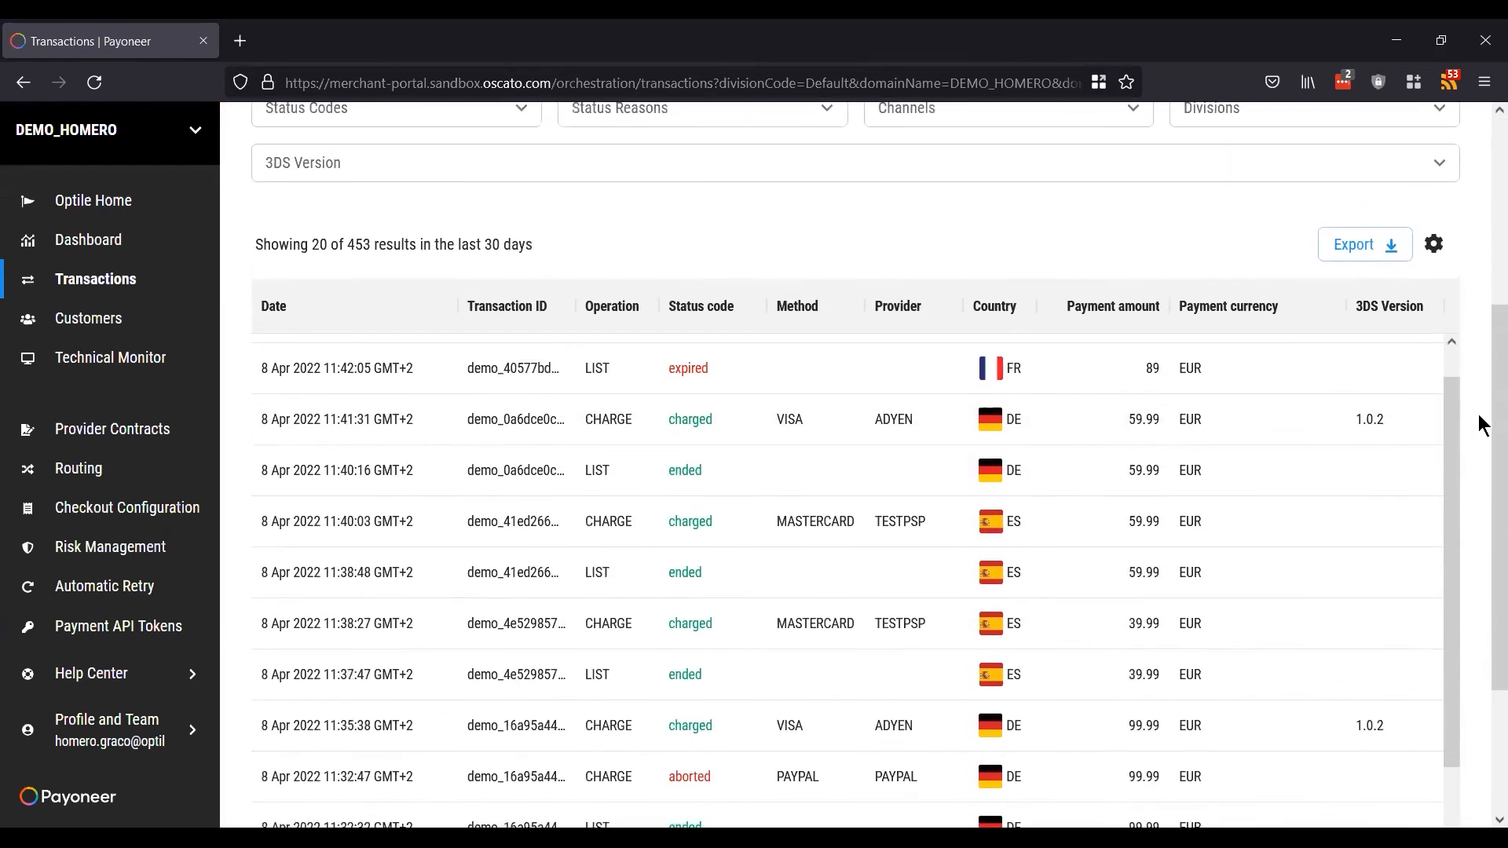
scroll(1480, 425, down, 1)
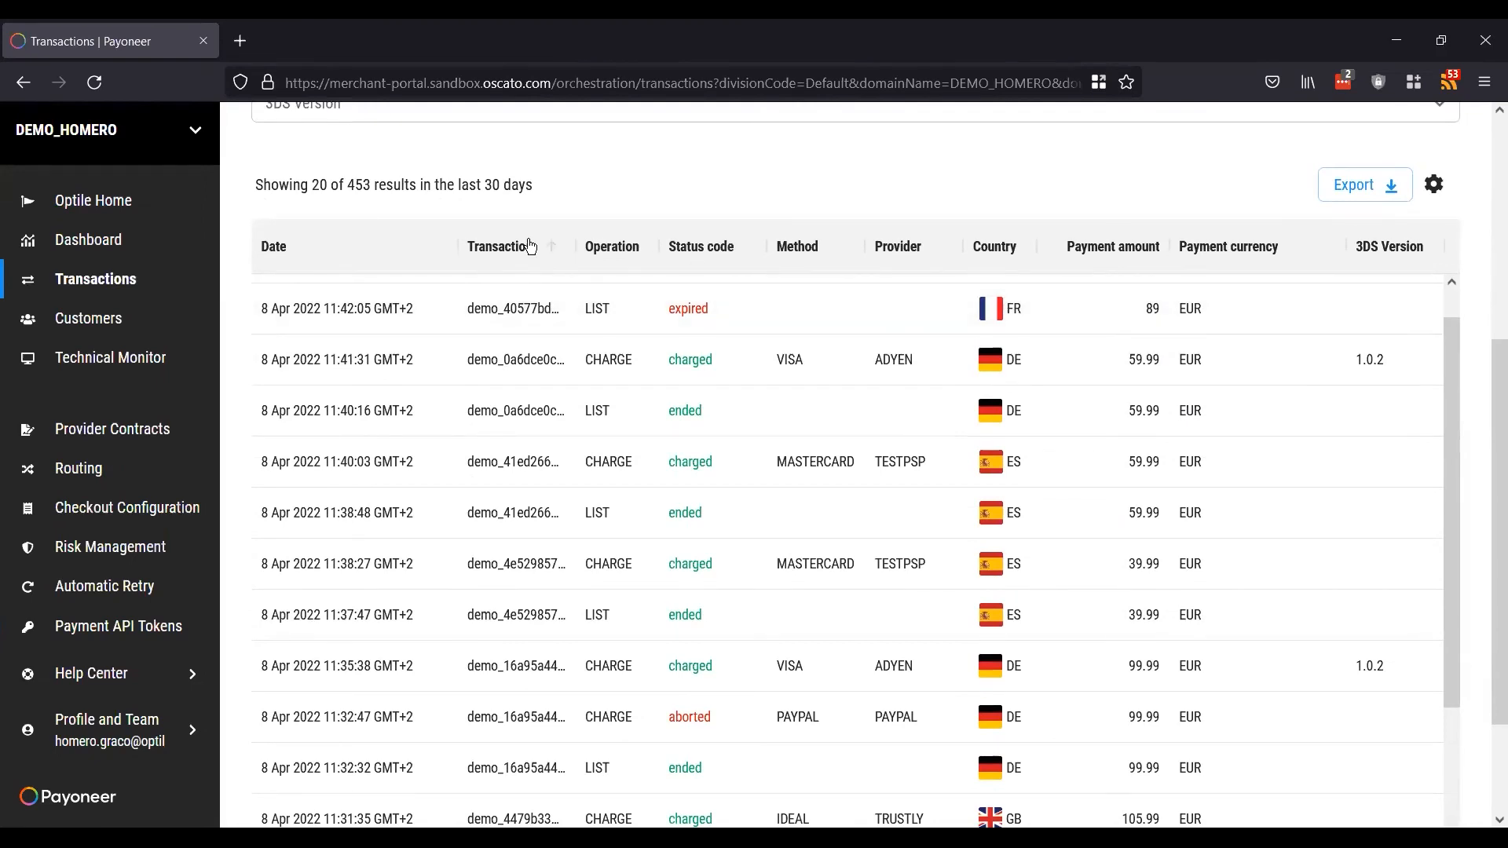
mouse_move(454, 245)
mouse_down()
mouse_move(579, 232)
mouse_move(432, 244)
mouse_up()
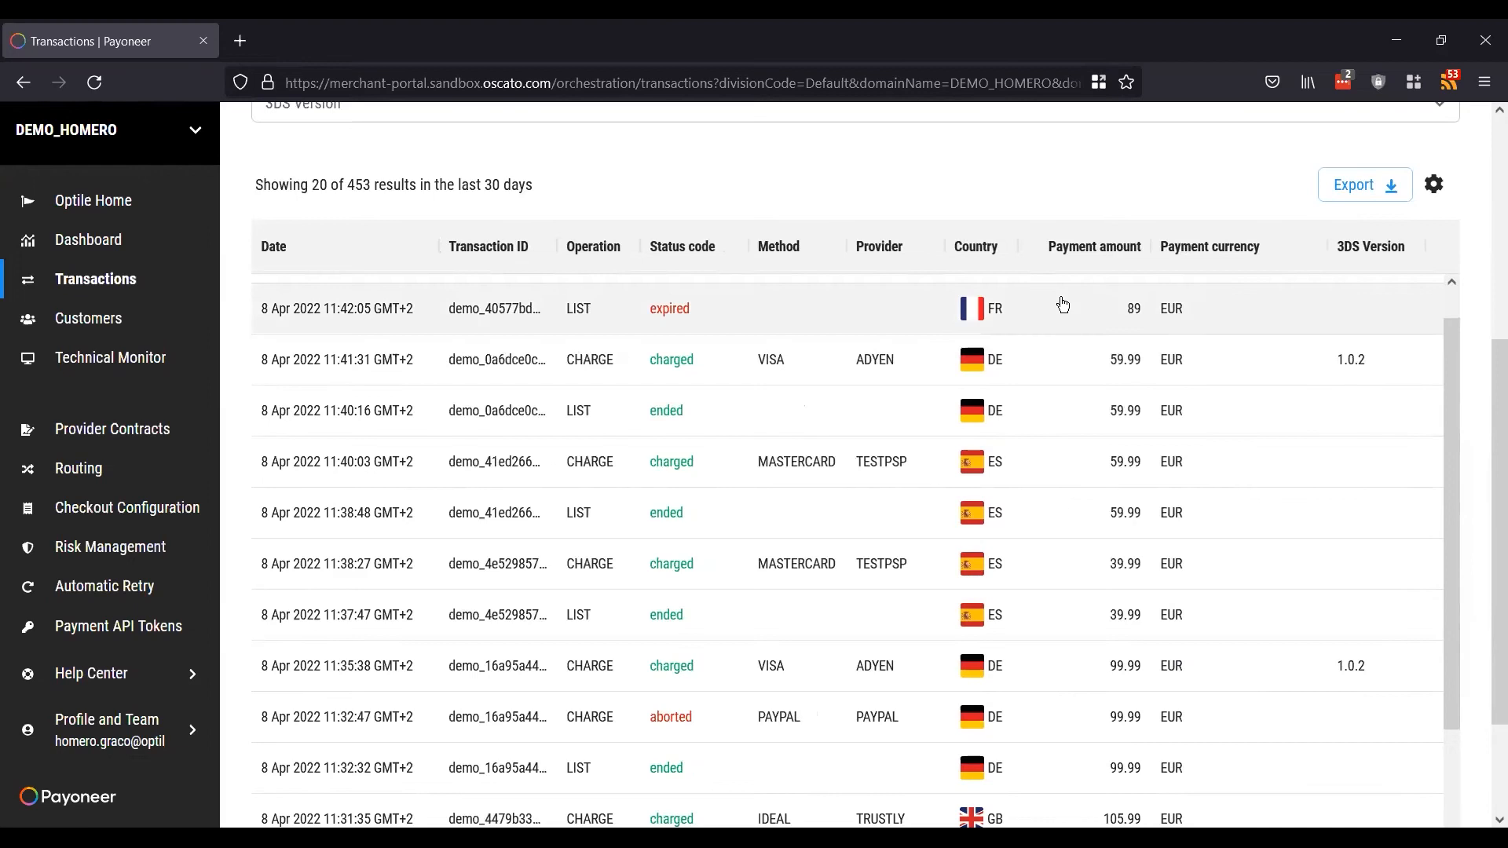
Step: Open a charged DE transaction's details and scroll through the transactions table
click(664, 362)
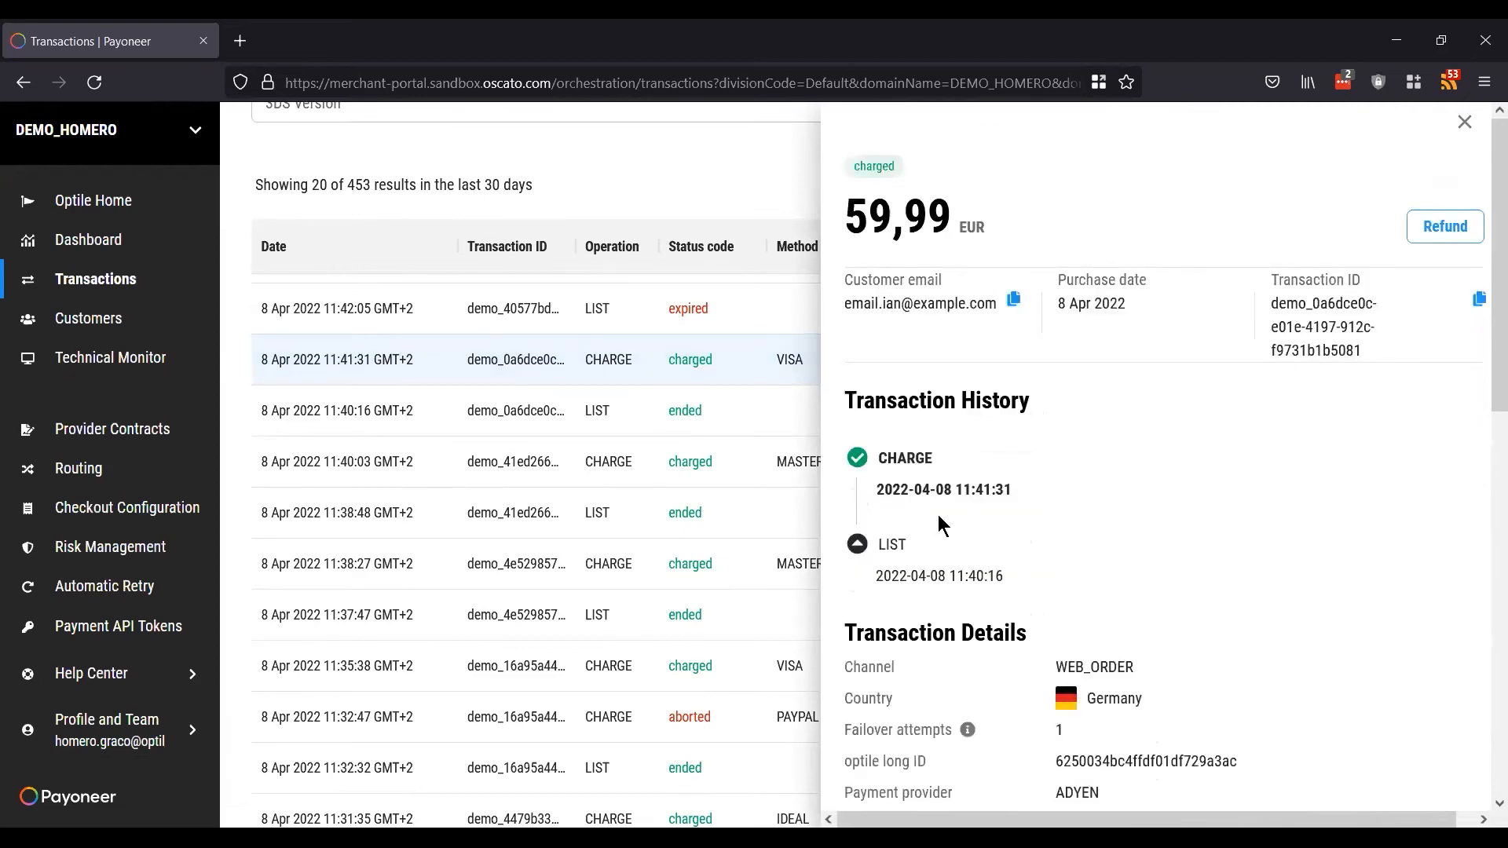
scroll(1051, 420, down, 8)
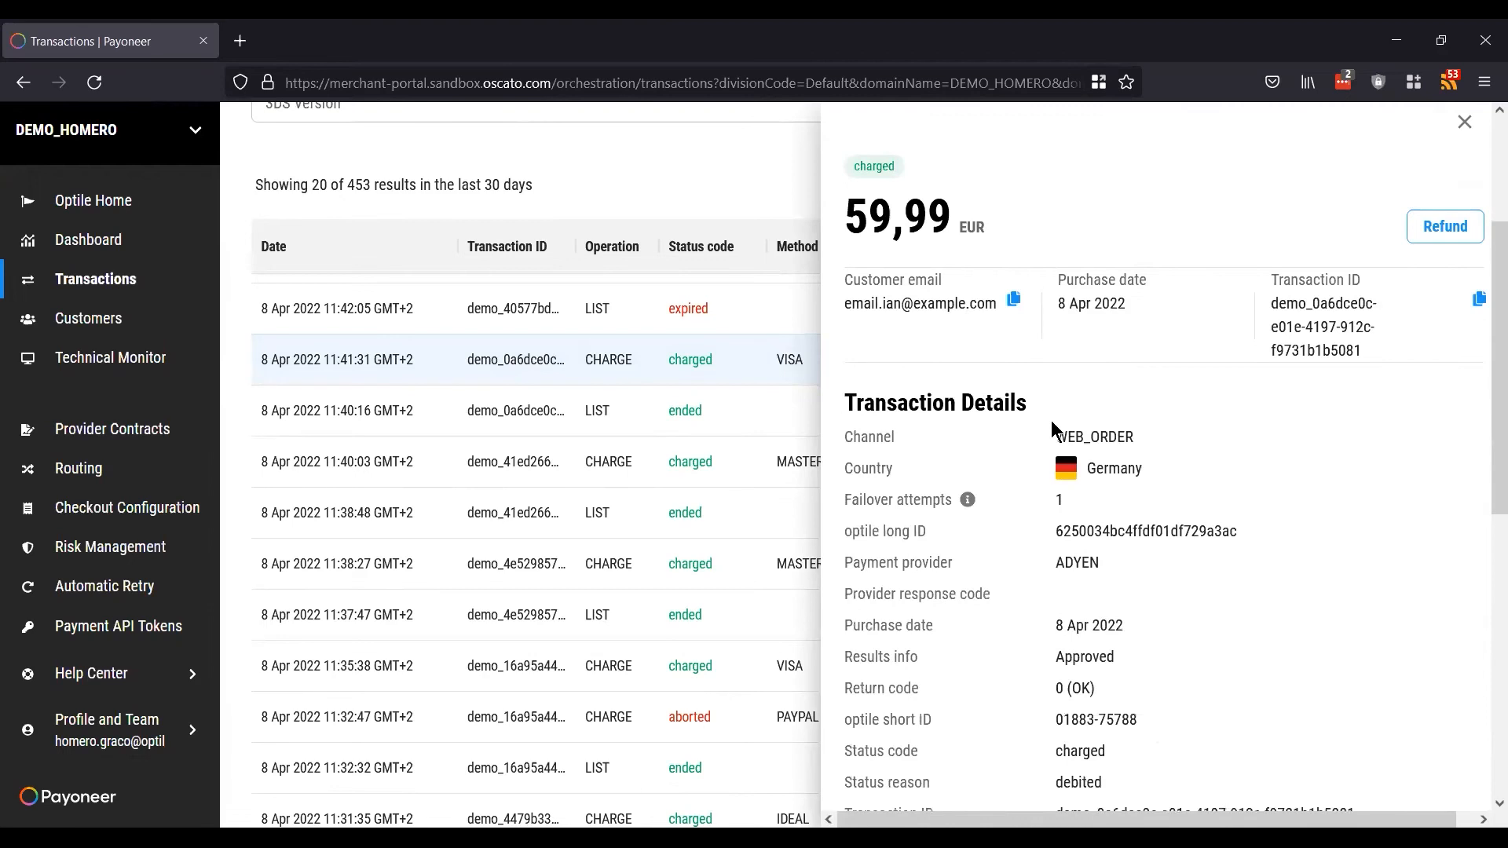
scroll(1052, 426, down, 3)
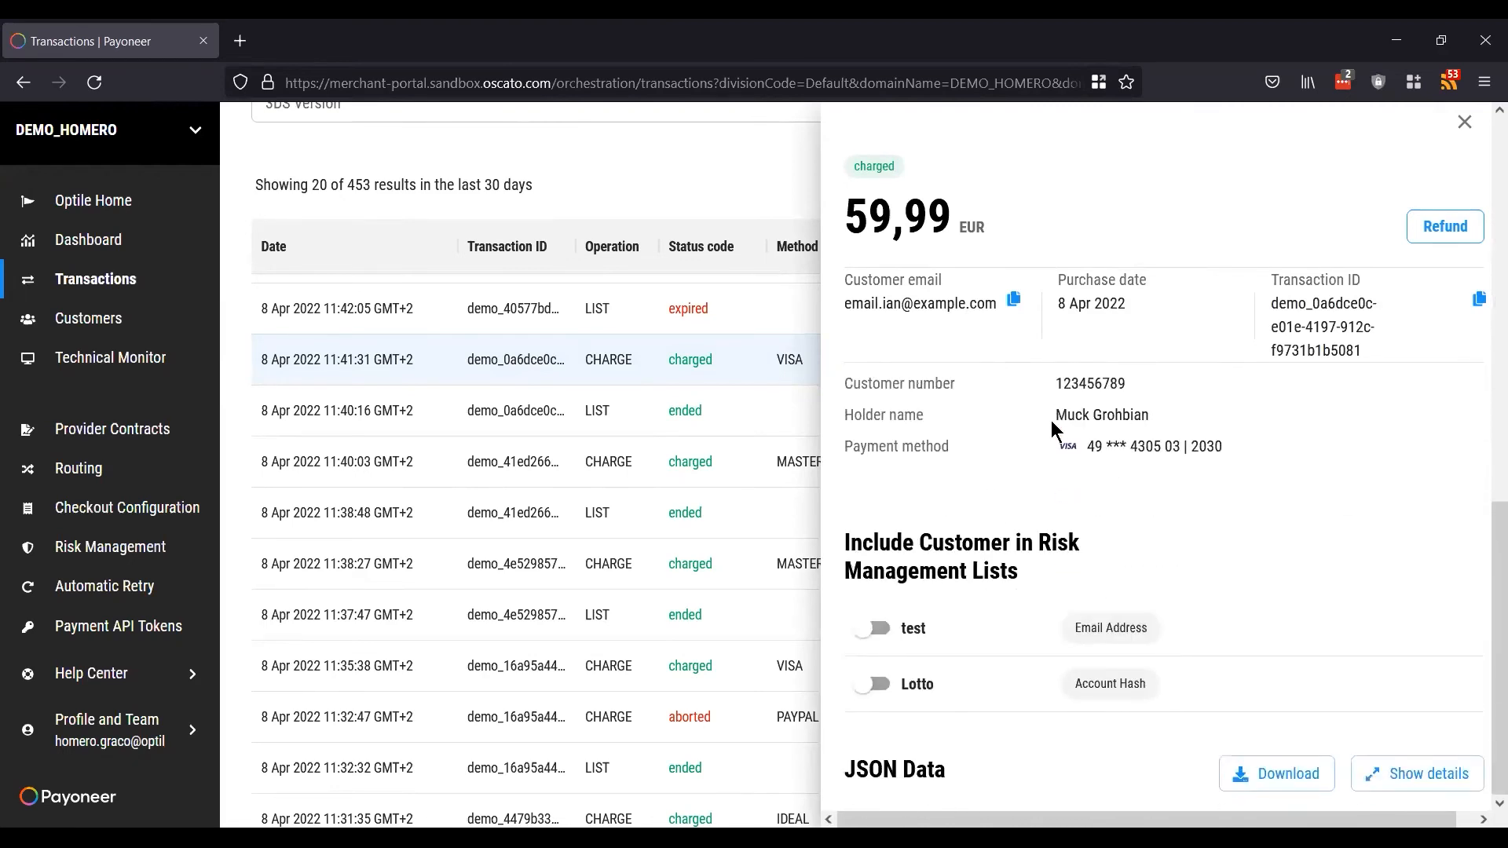
scroll(471, 432, down, 3)
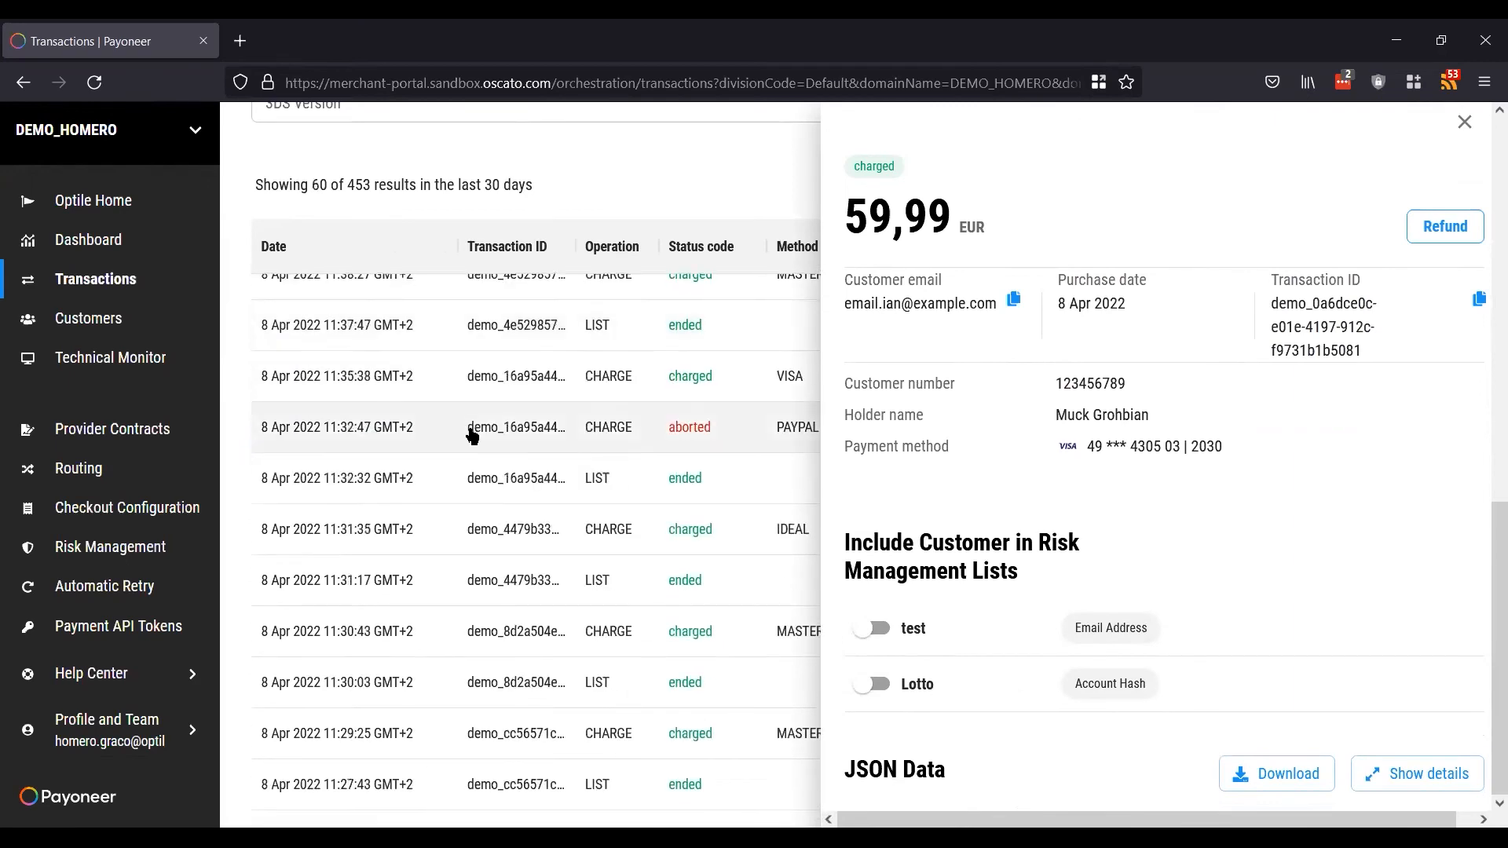
scroll(582, 664, down, 3)
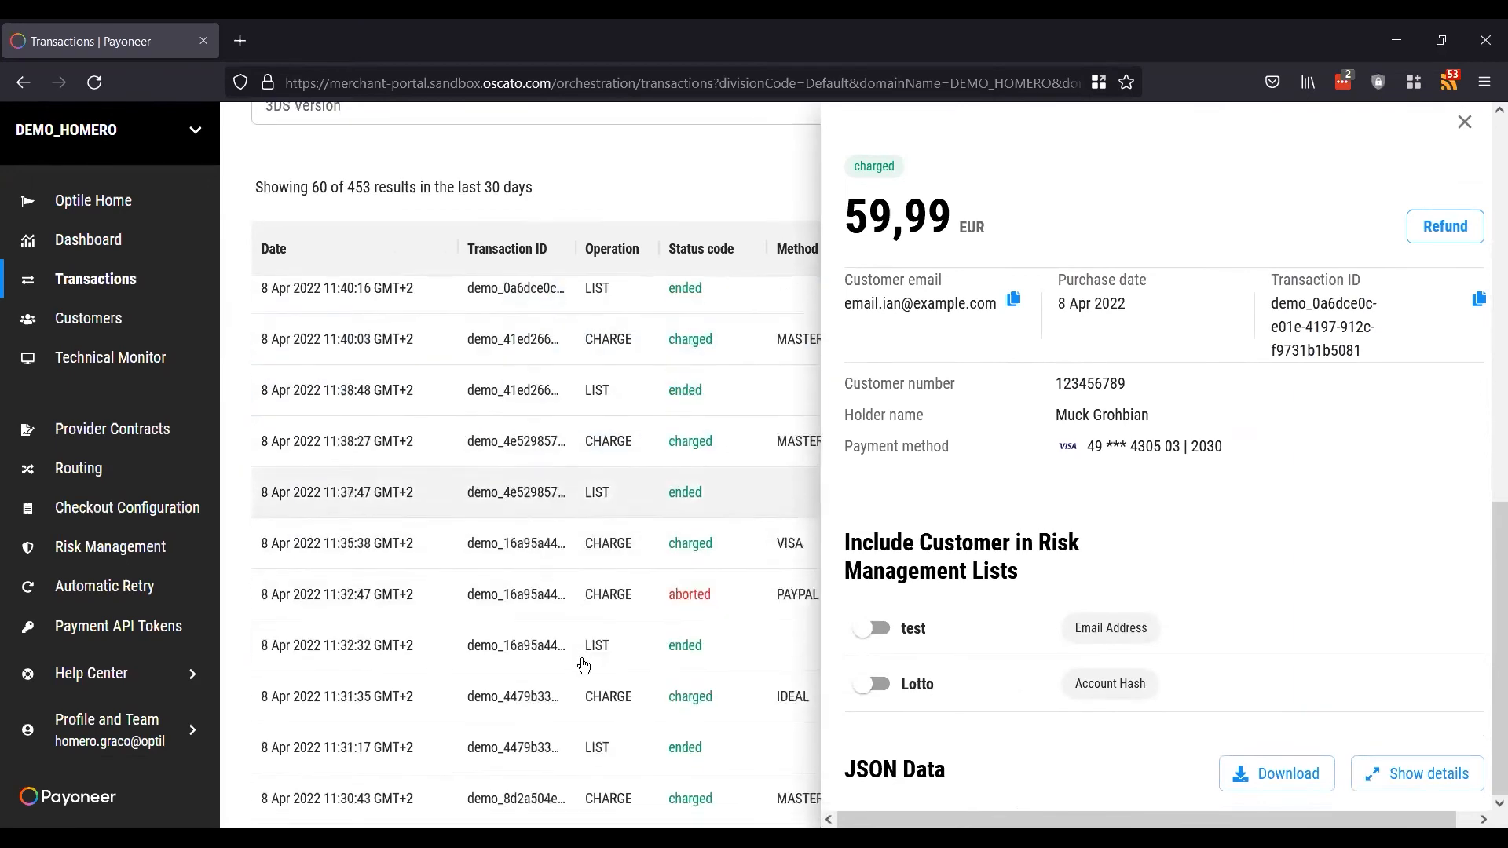
scroll(584, 666, up, 2)
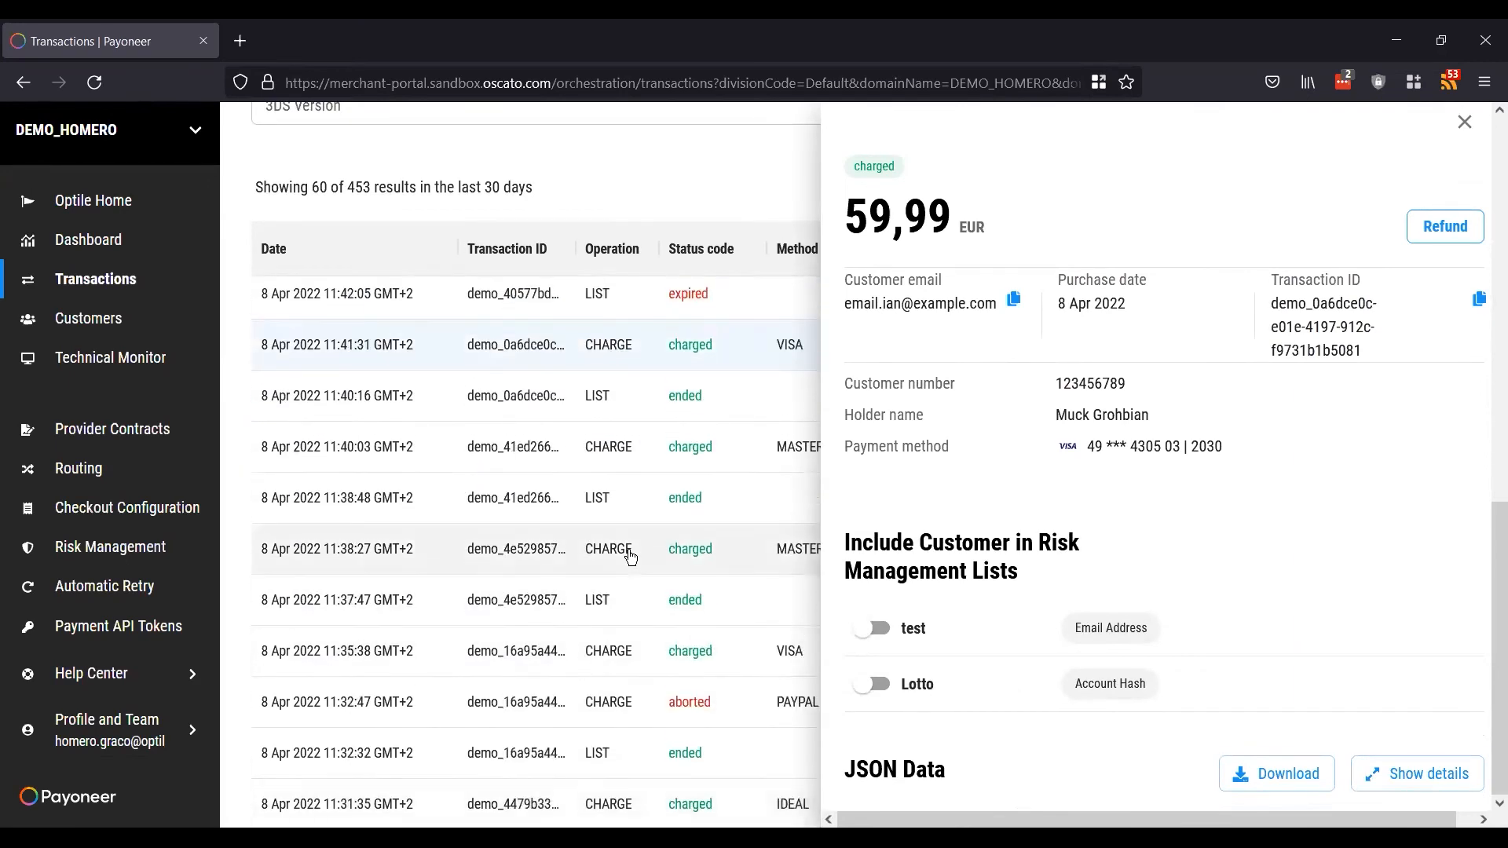
Step: Open the 11:38:27 CHARGE transaction (39,99 EUR) and review its detail panel
click(532, 547)
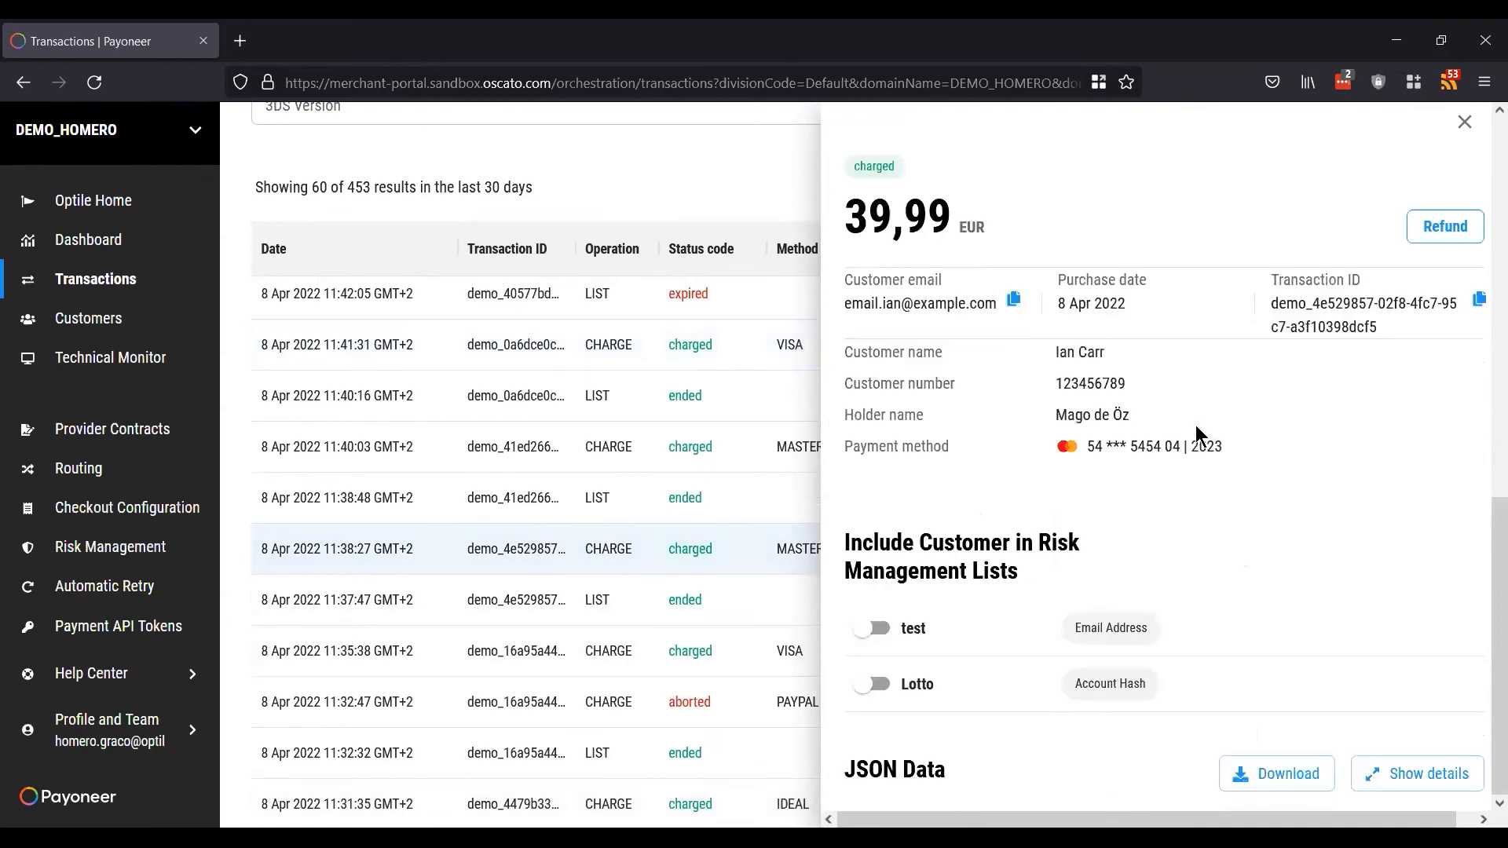
scroll(1196, 425, up, 10)
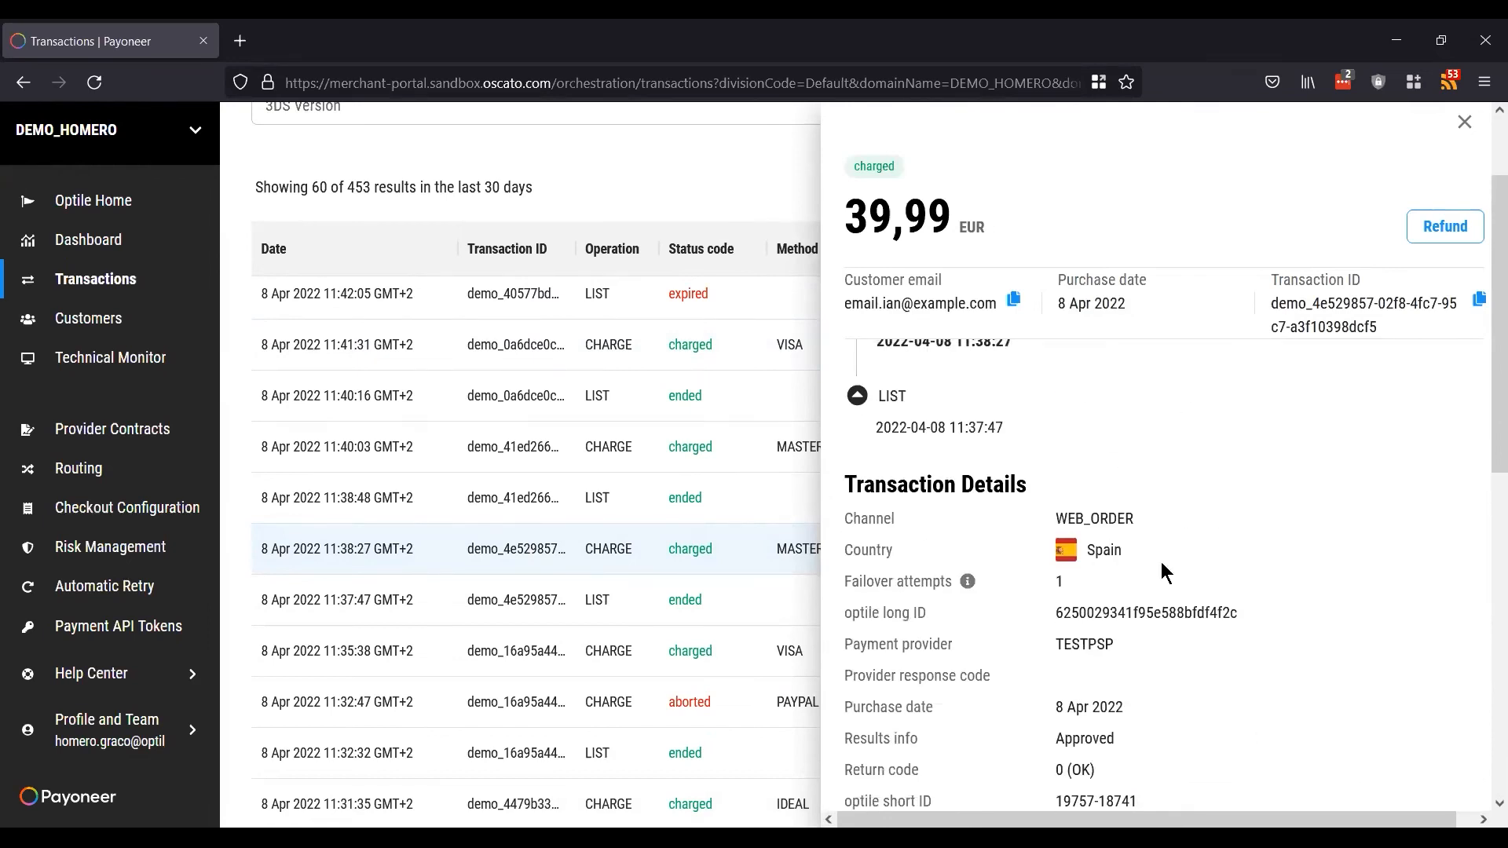
scroll(1126, 585, up, 2)
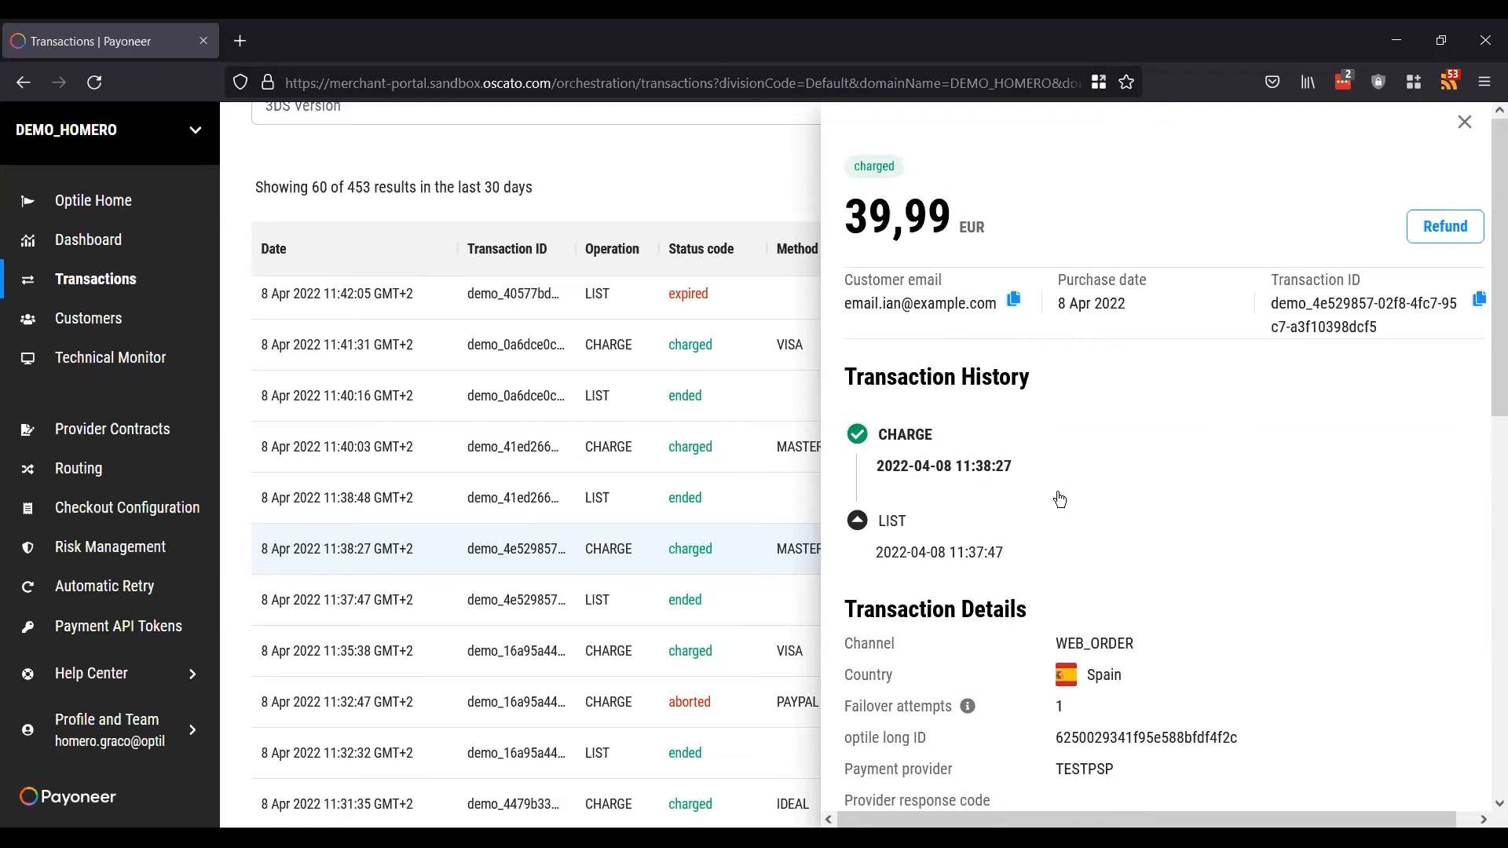
scroll(1213, 595, down, 10)
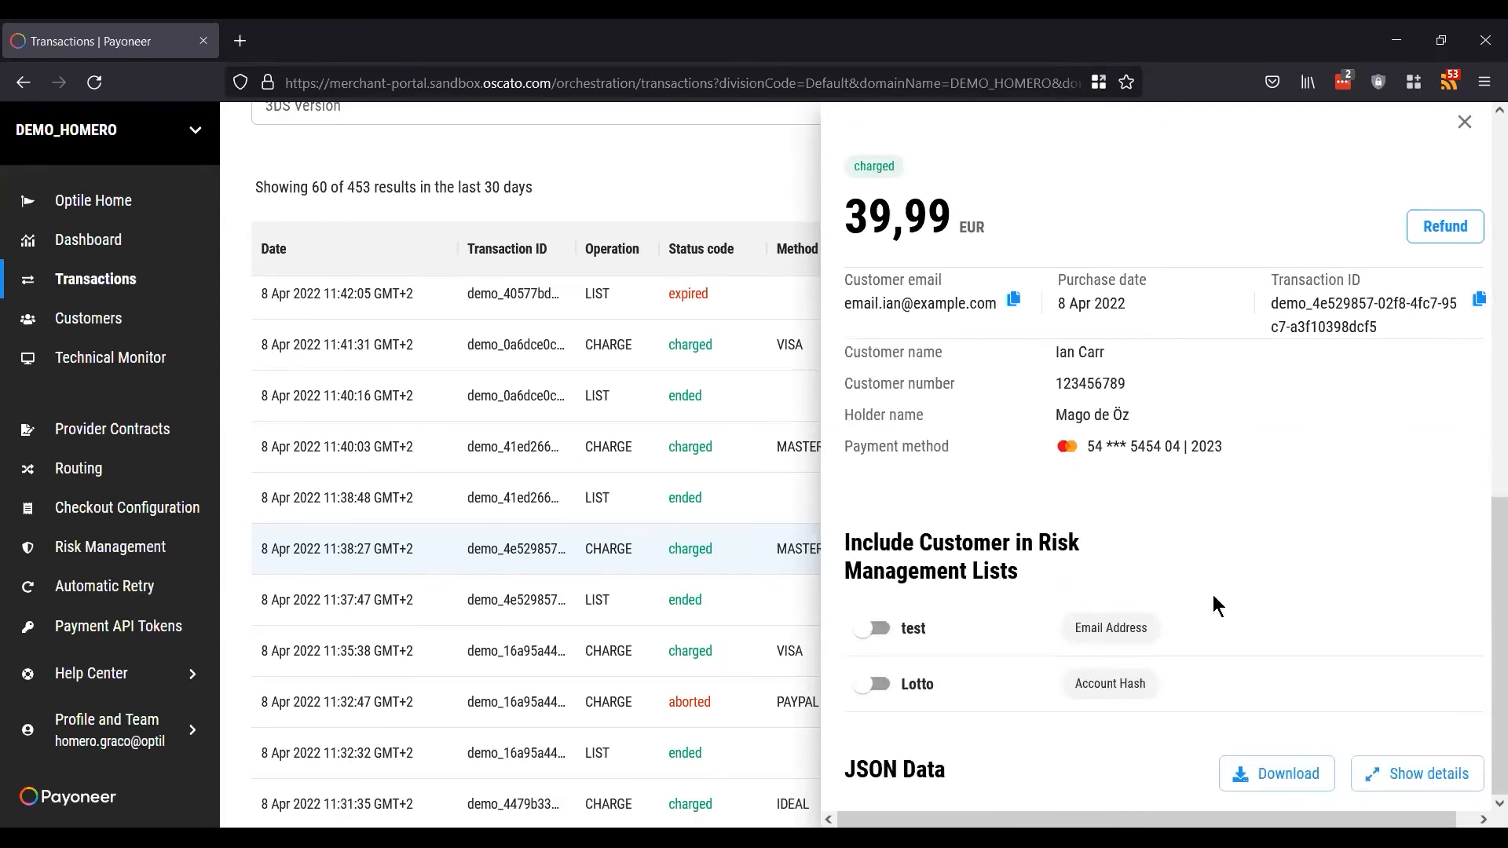
Step: Expand the transaction's JSON Data and scroll down through the tree
click(1398, 776)
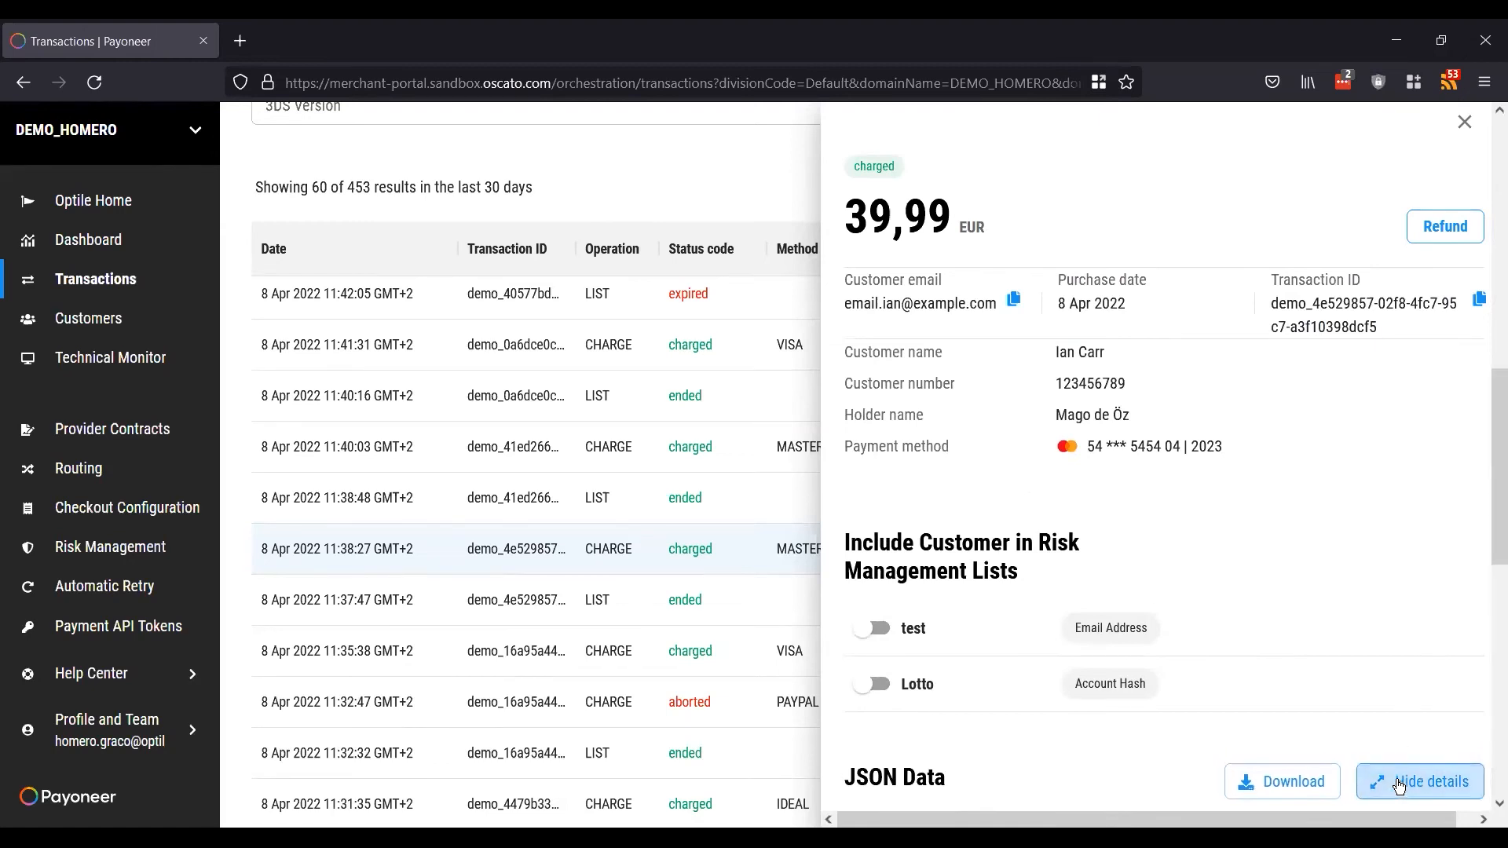
scroll(1368, 645, down, 5)
scroll(1368, 645, down, 10)
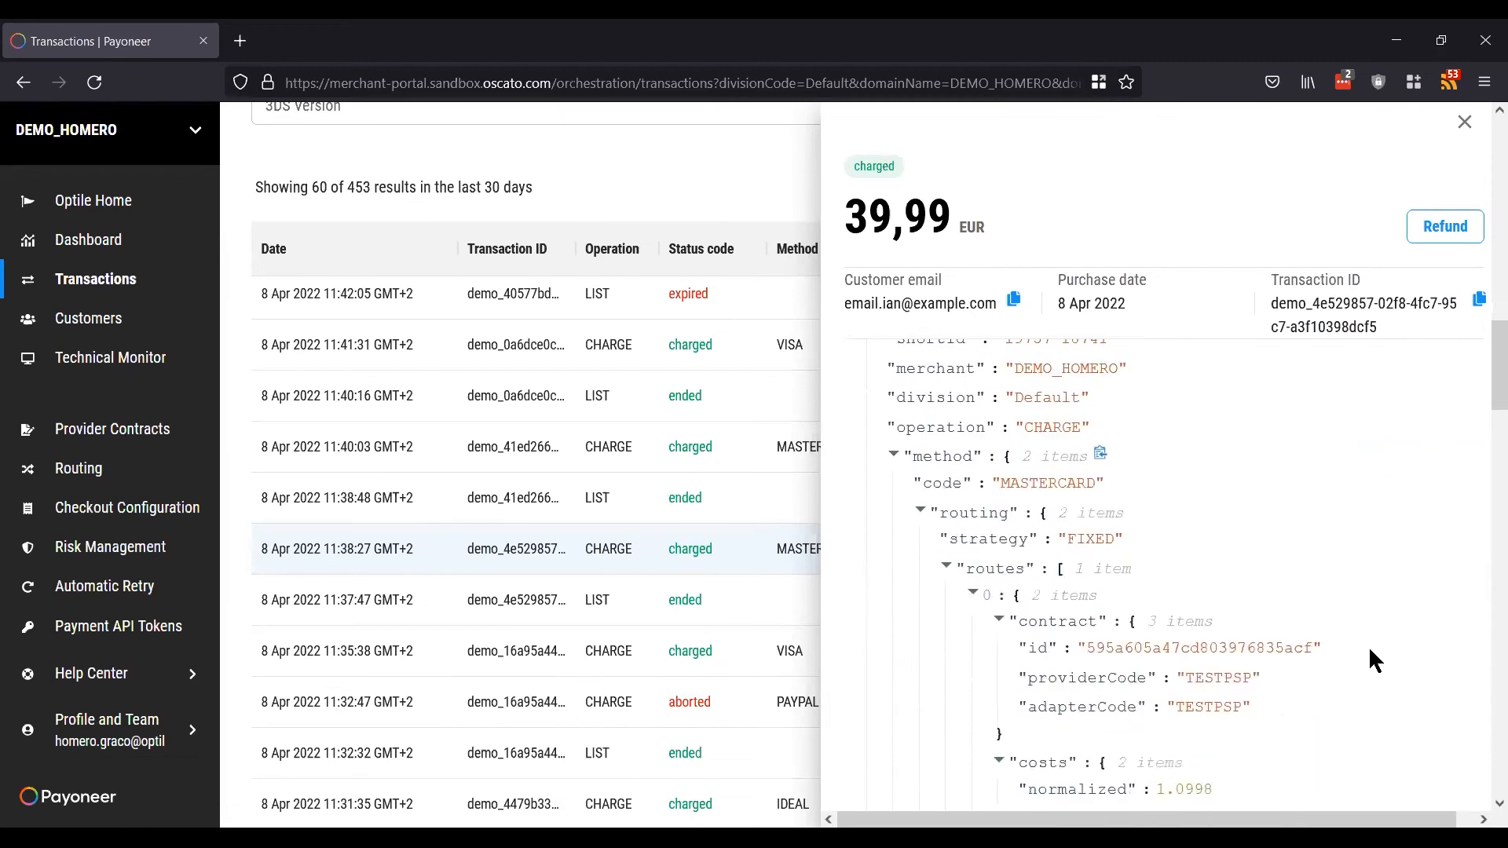
scroll(1370, 651, down, 10)
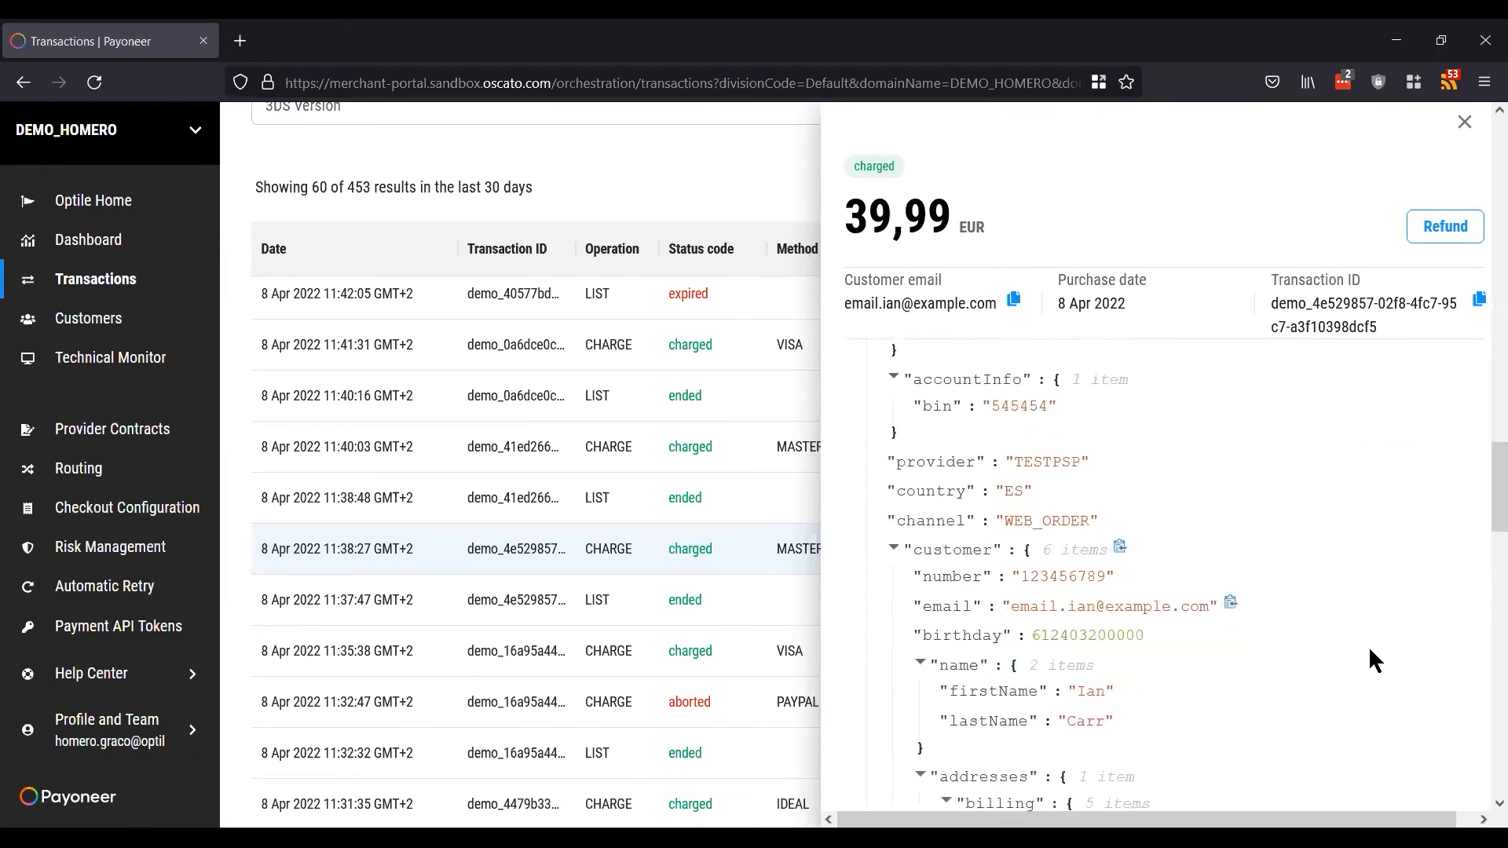
scroll(1370, 651, down, 10)
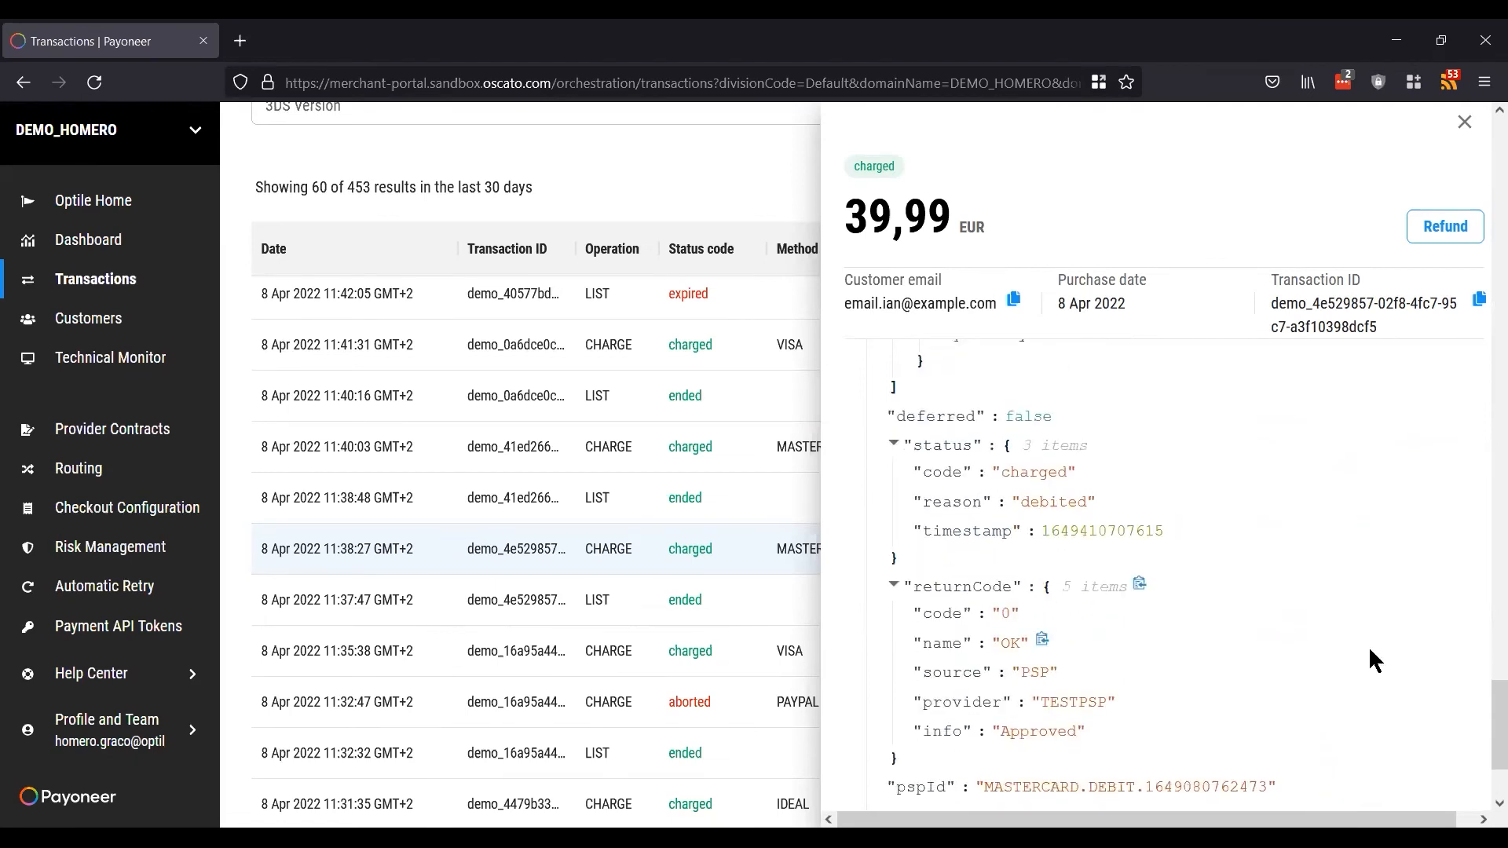
scroll(1370, 650, down, 3)
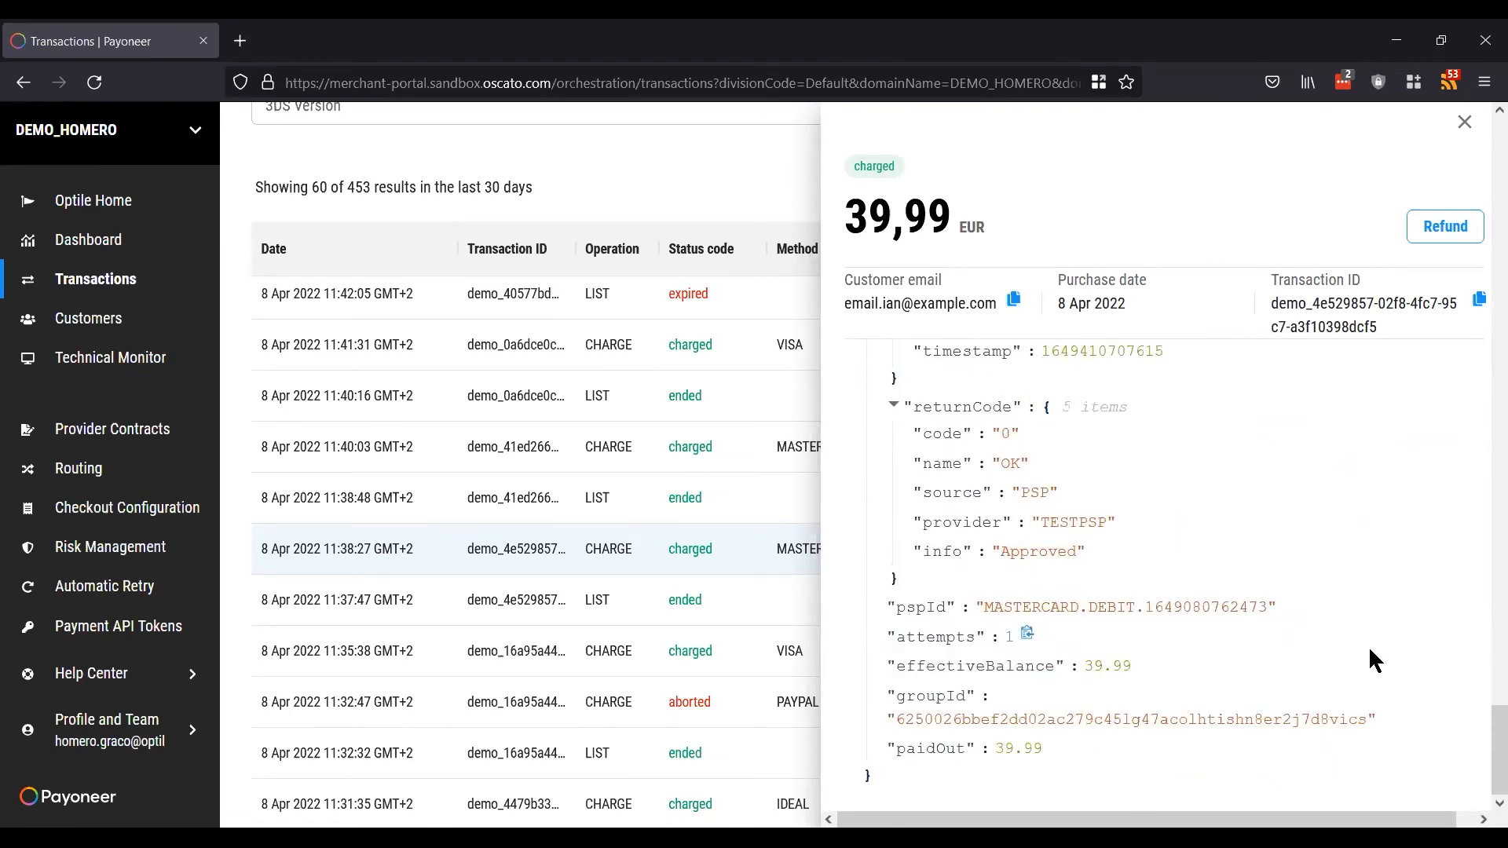
Step: Scroll back to the top of the detail panel and begin a refund of the transaction
scroll(1368, 645, up, 10)
scroll(1368, 646, up, 3)
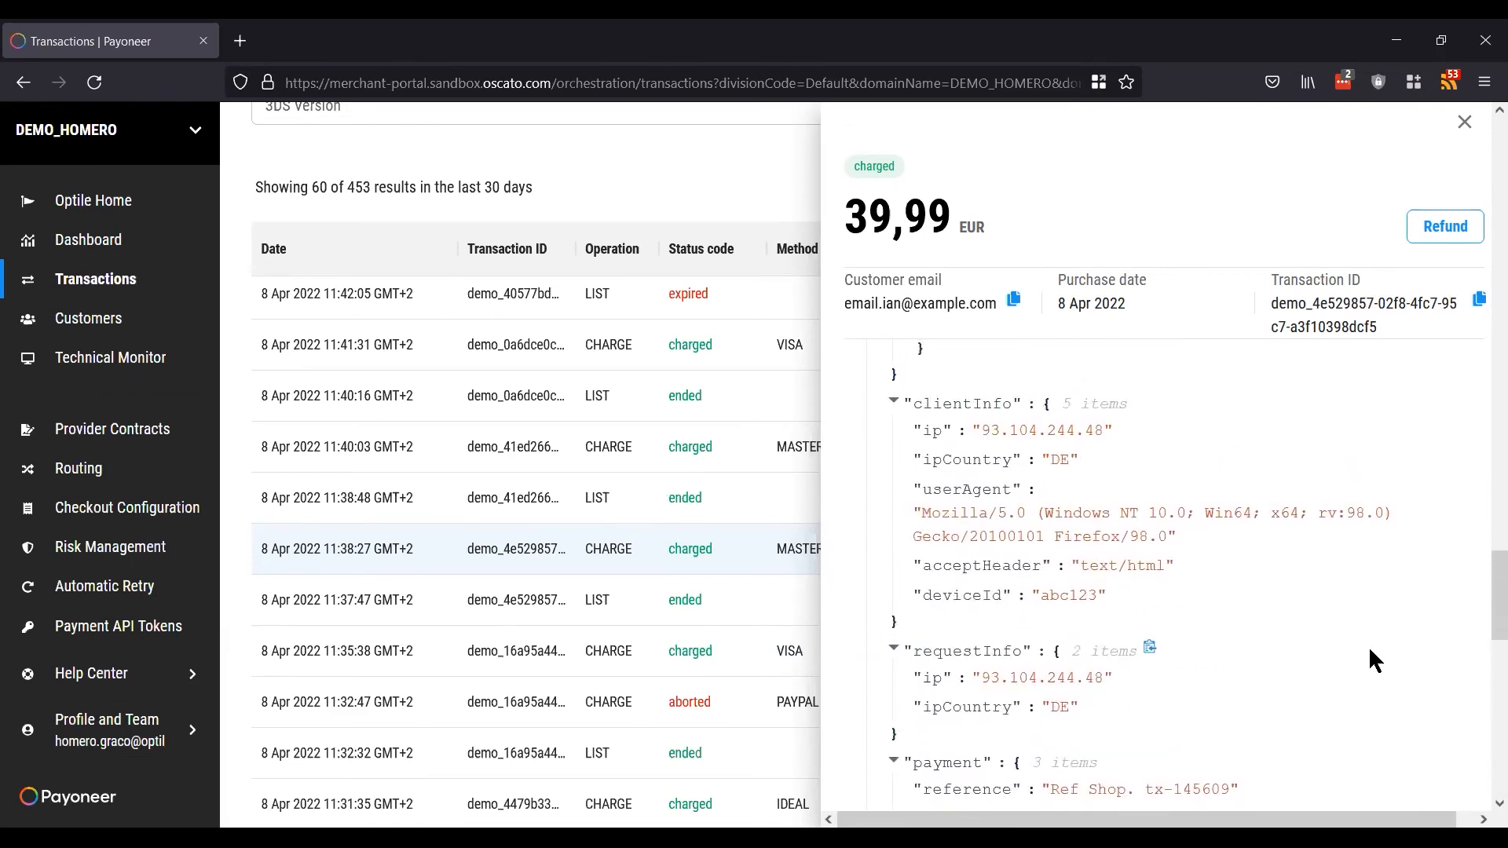
scroll(1368, 646, up, 2)
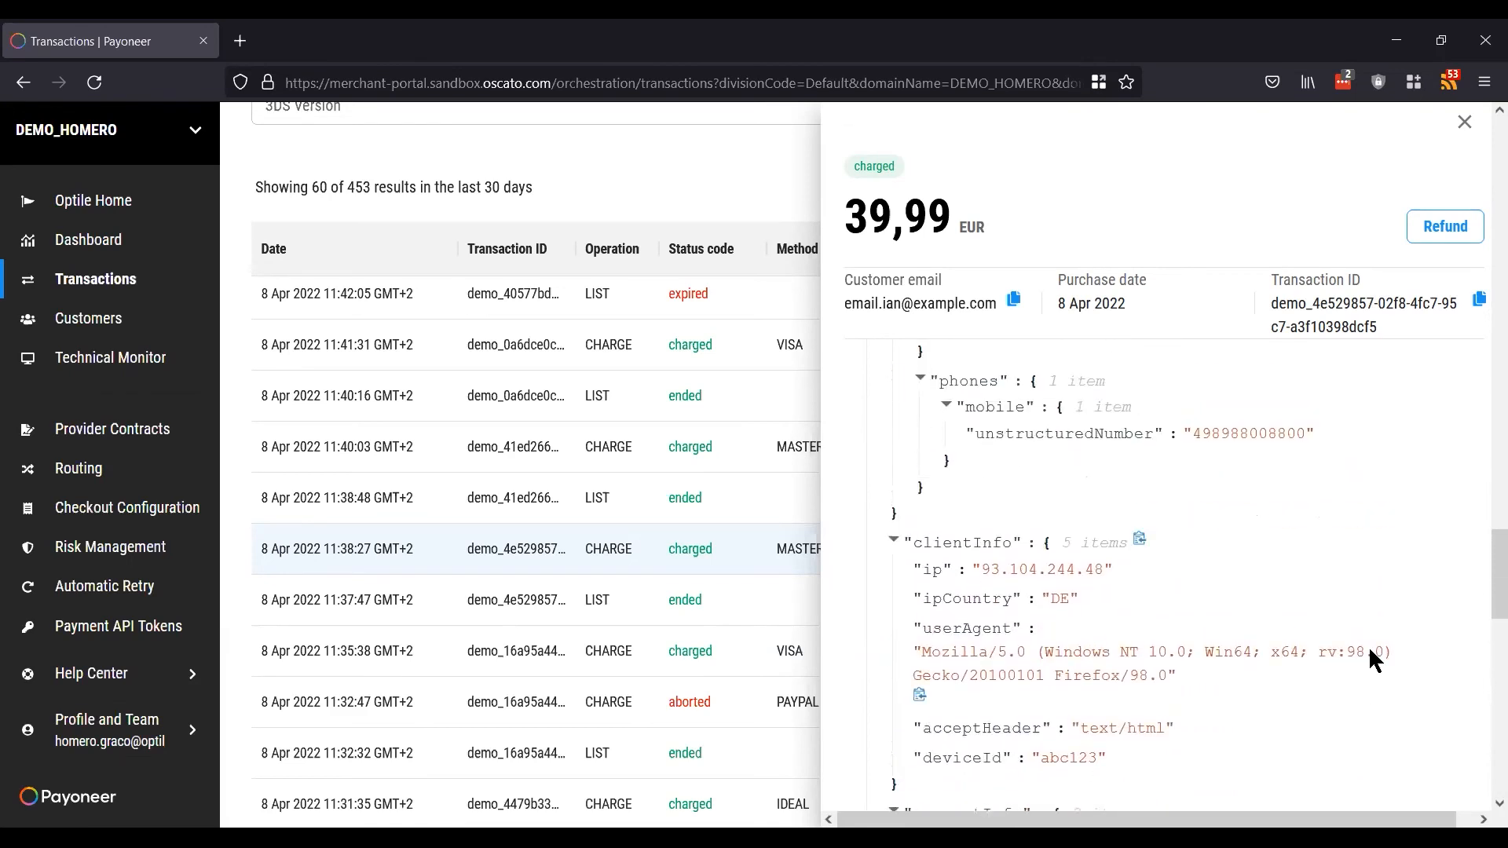
scroll(1368, 645, up, 3)
scroll(1368, 646, up, 15)
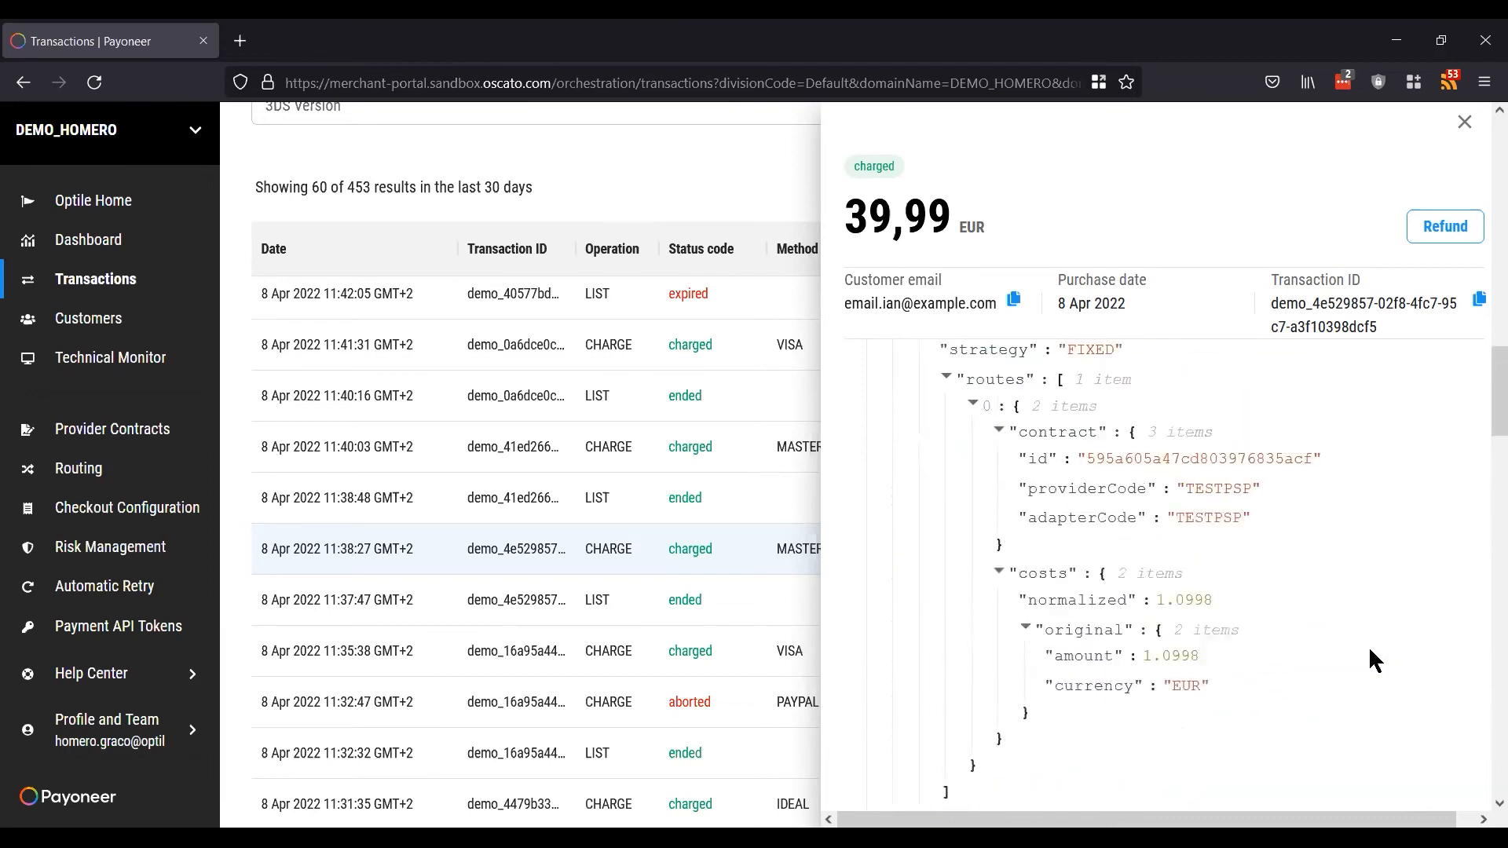
scroll(1368, 646, up, 12)
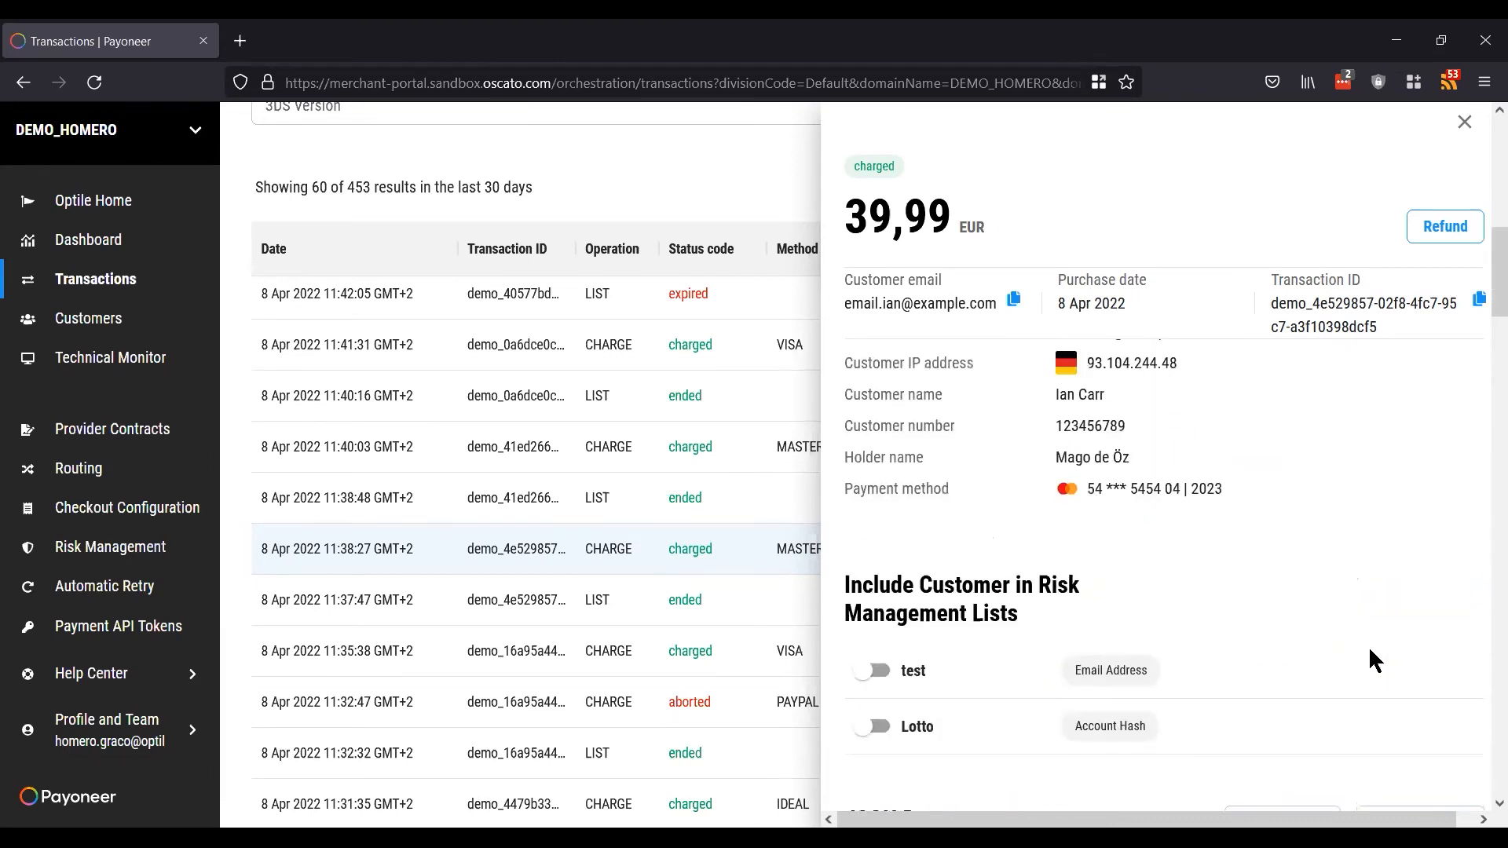
scroll(1368, 646, down, 3)
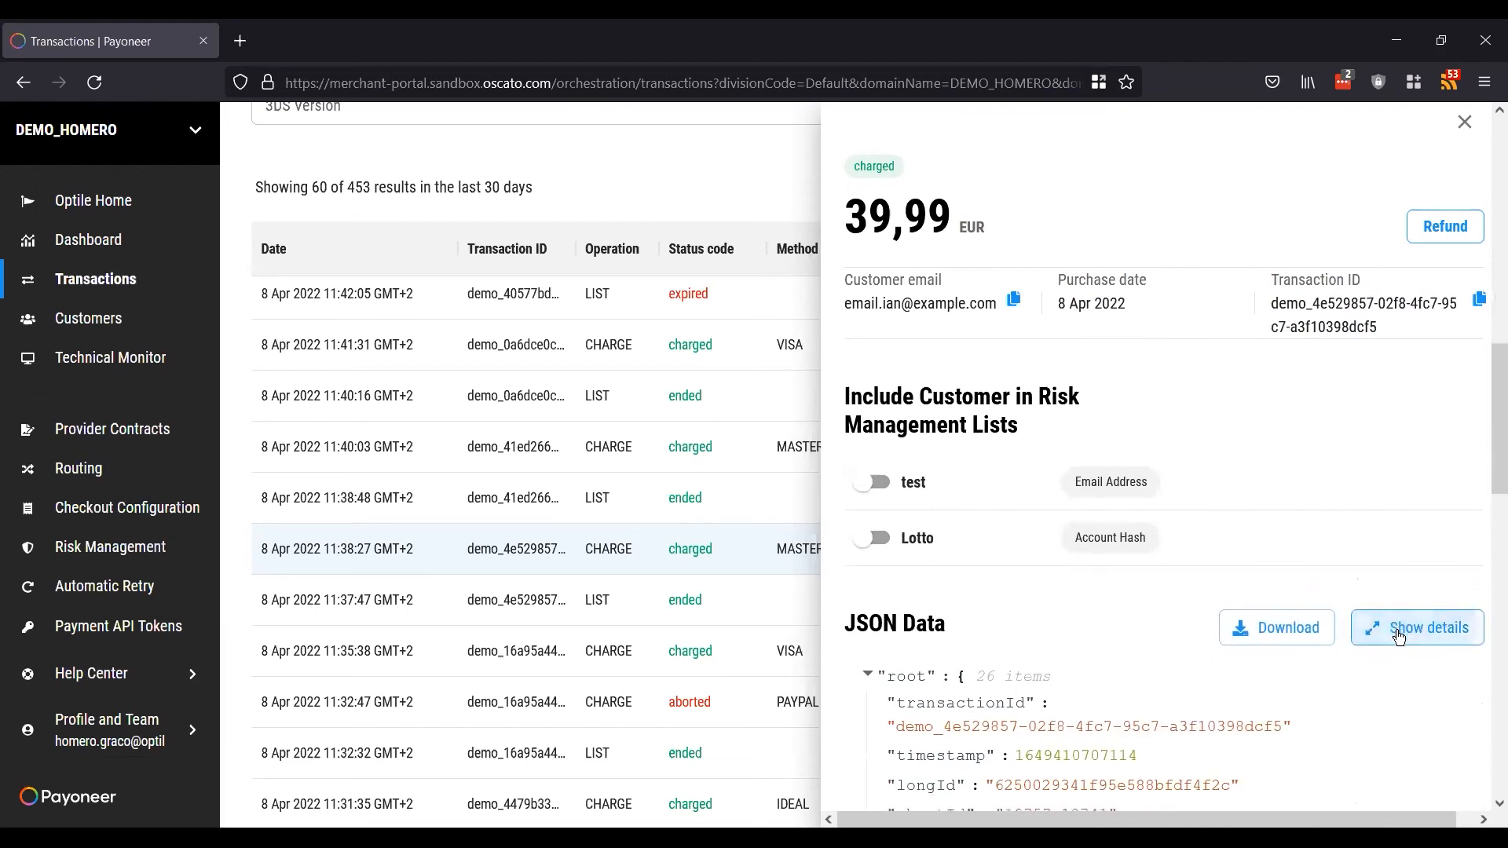
scroll(1387, 621, up, 2)
scroll(1419, 553, up, 5)
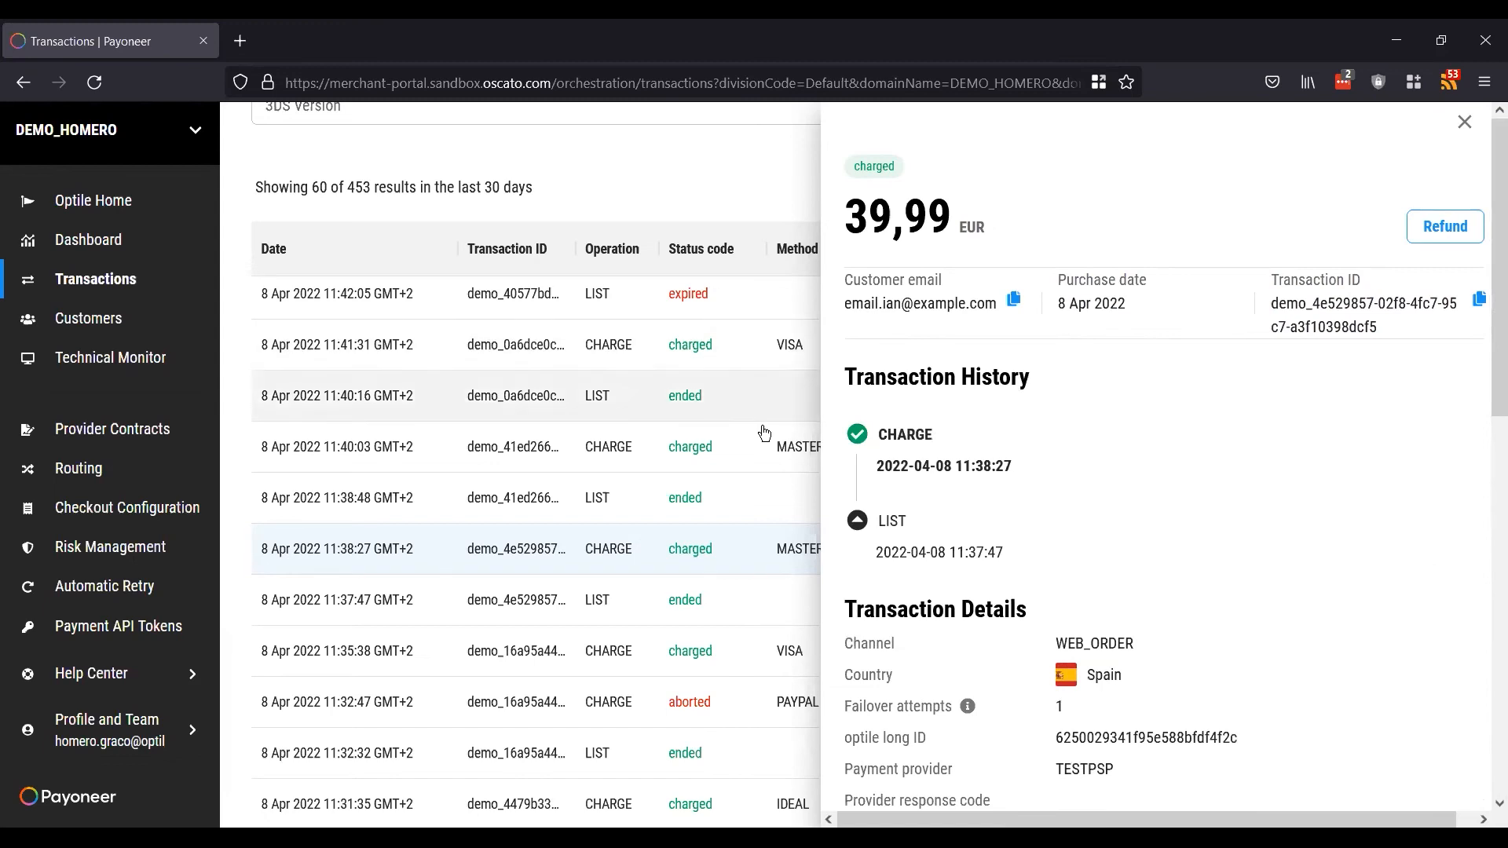
scroll(601, 448, up, 5)
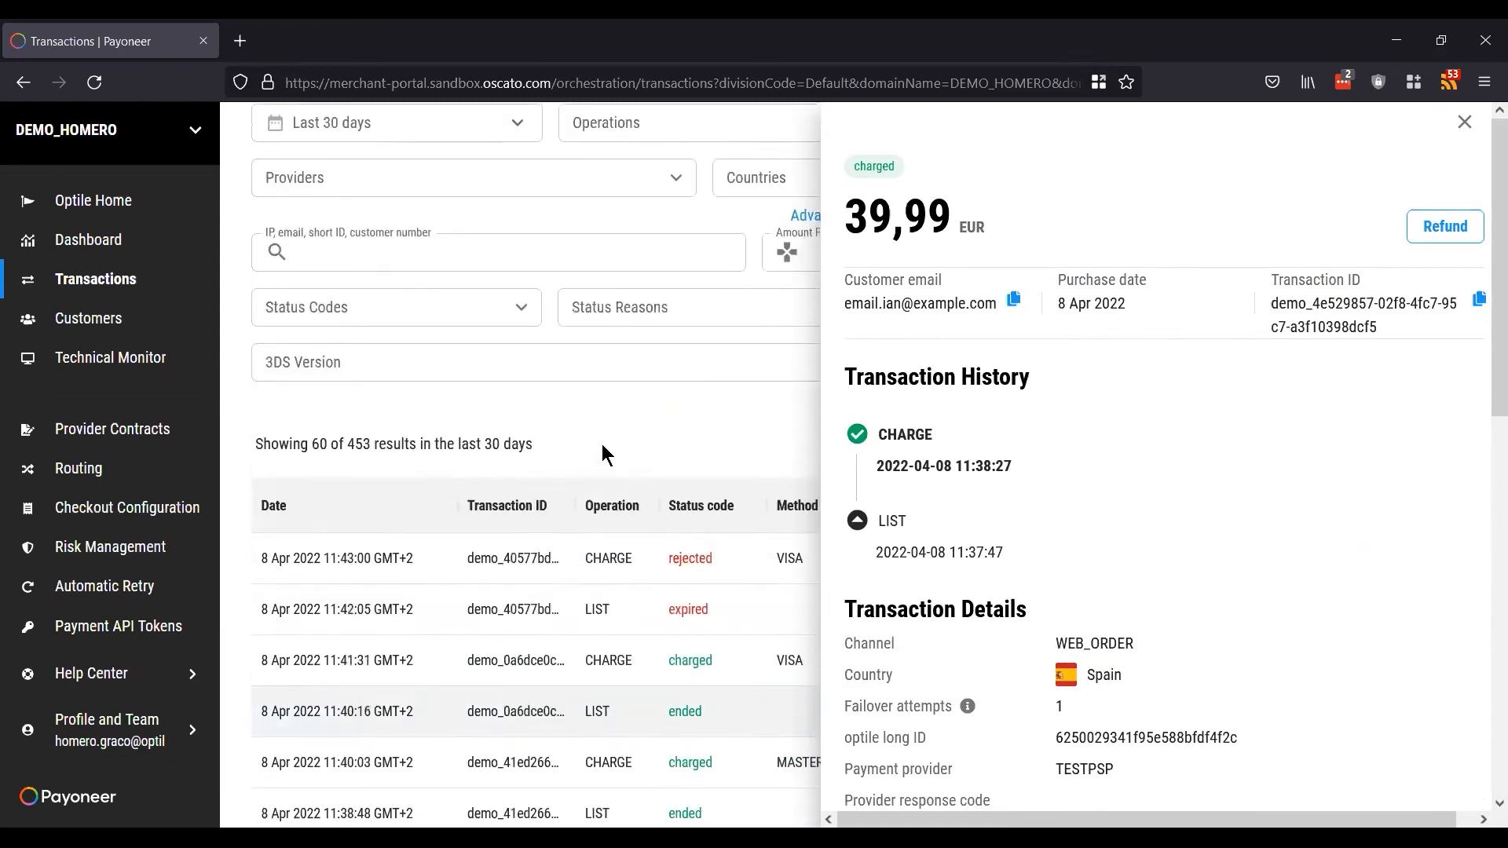
click(1429, 229)
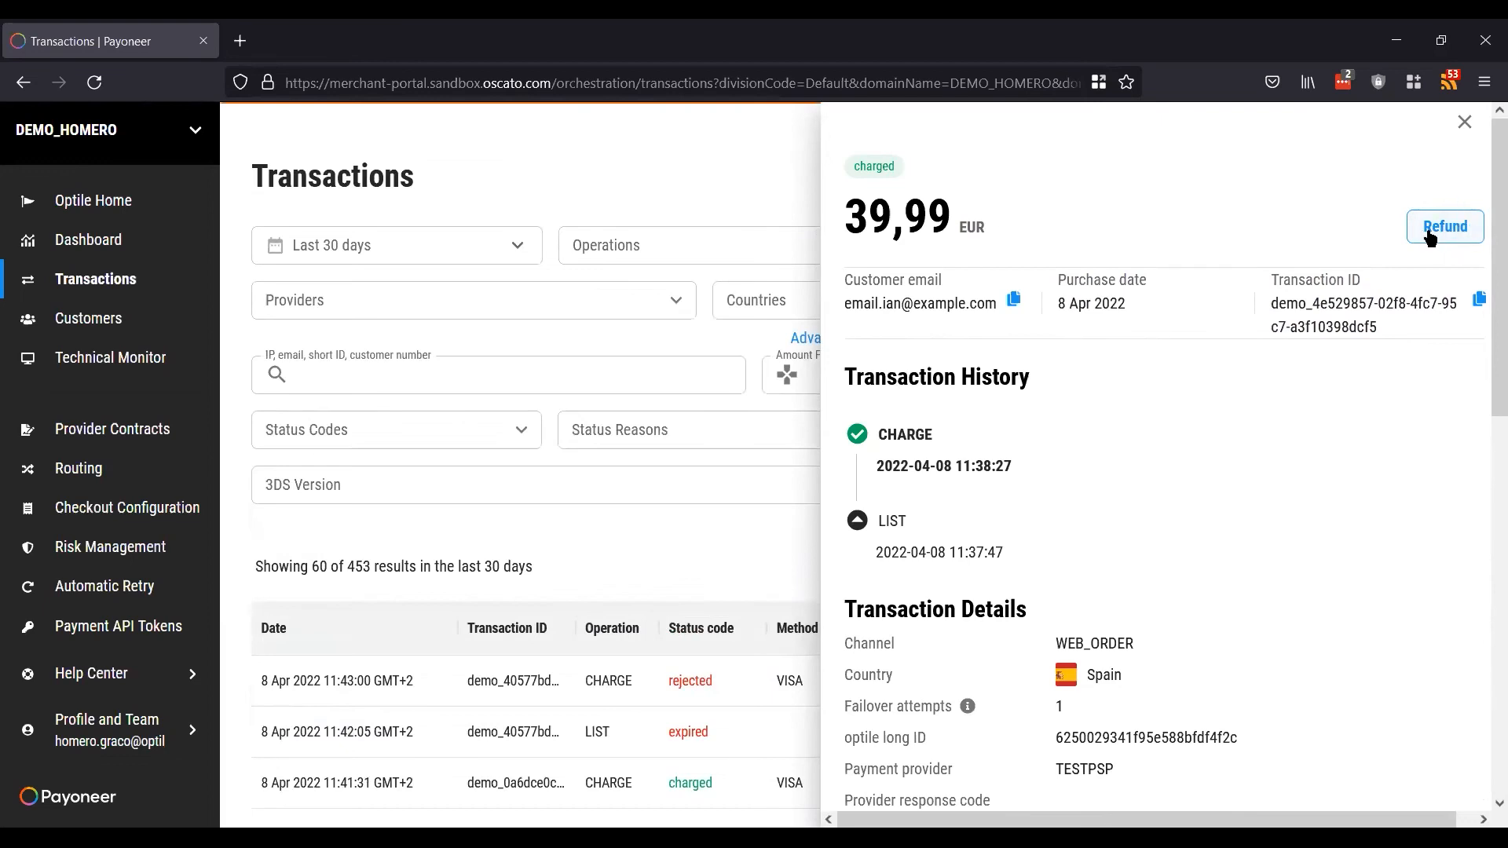
click(1452, 226)
click(652, 583)
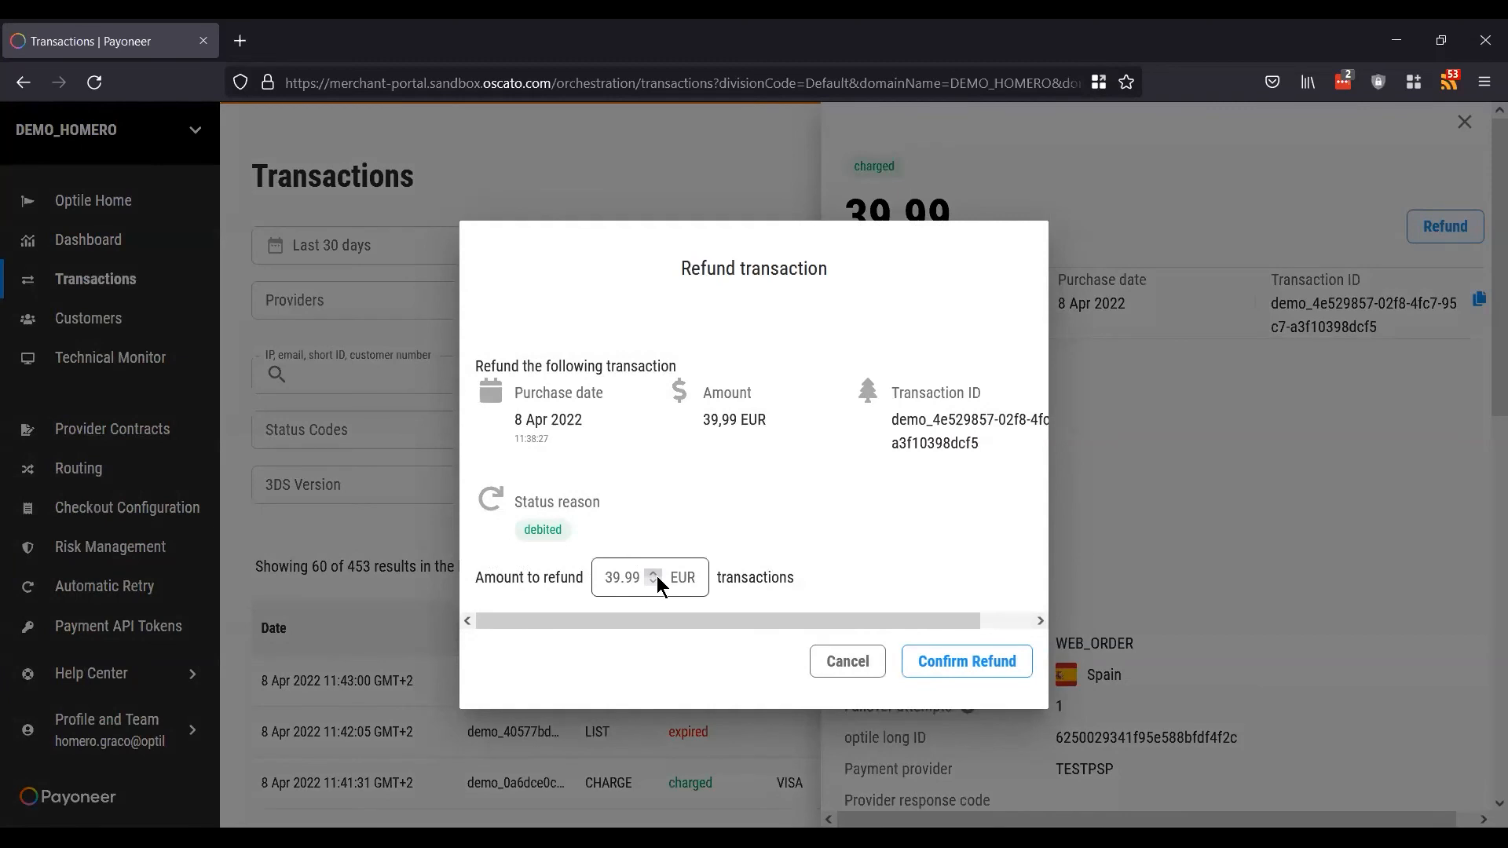
click(652, 583)
click(652, 583)
click(653, 582)
click(653, 583)
click(653, 583)
click(653, 583)
click(653, 582)
click(652, 583)
click(652, 582)
click(652, 583)
click(652, 583)
click(653, 582)
click(653, 583)
click(825, 666)
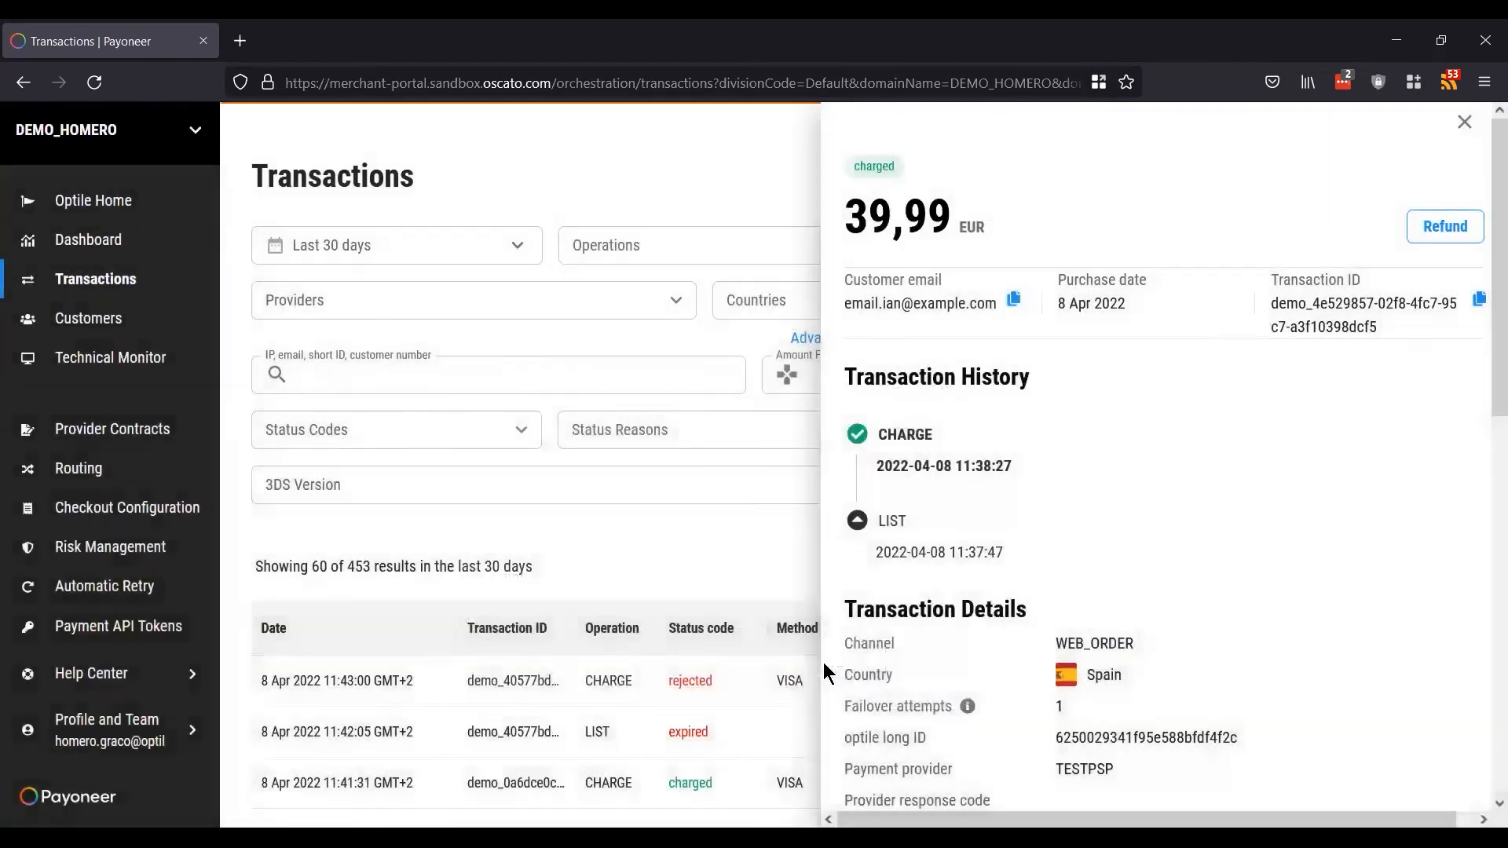
click(1464, 124)
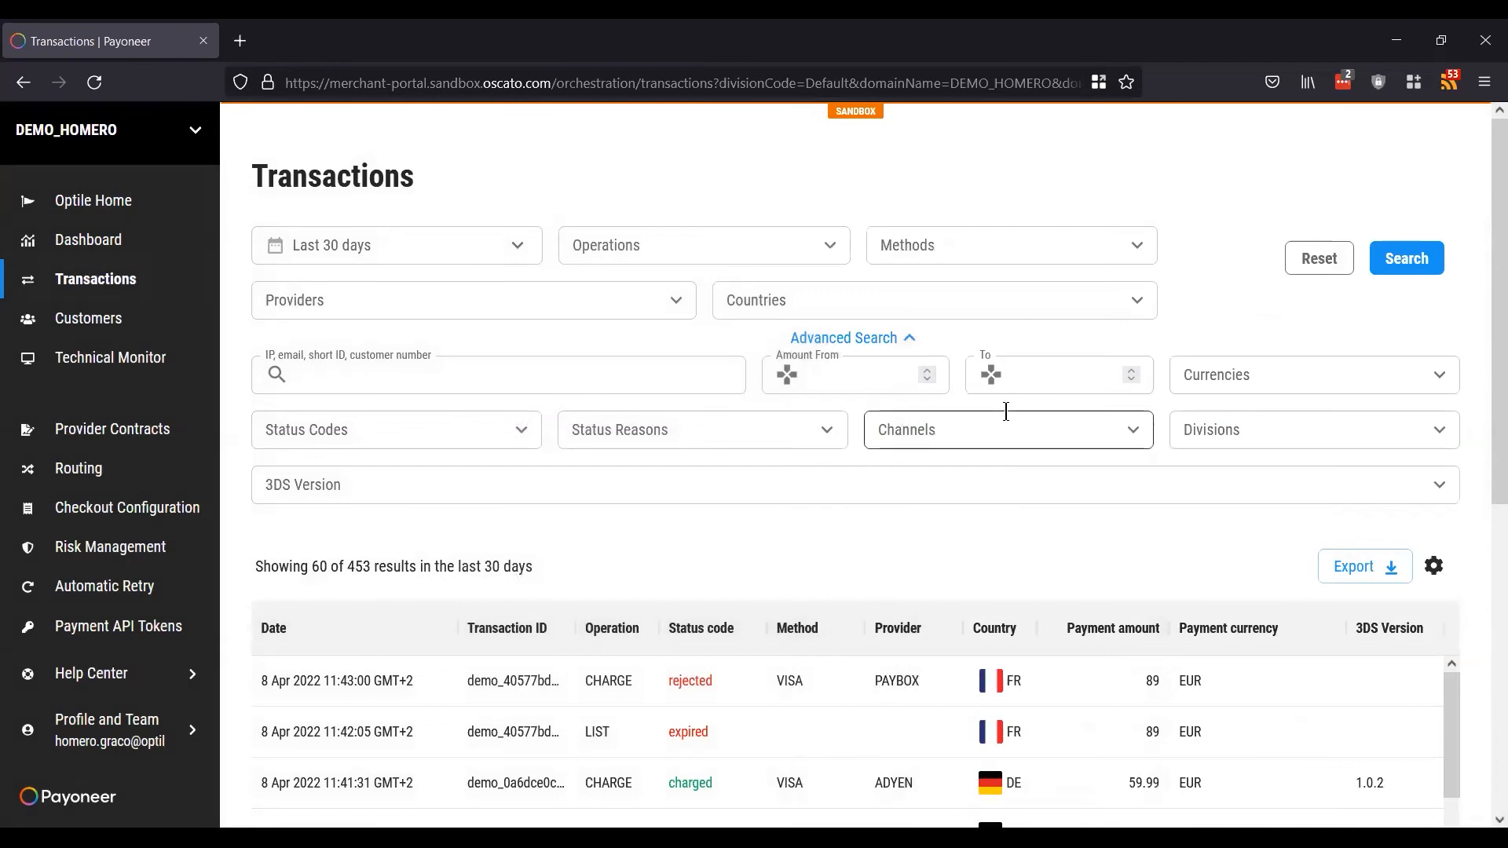
scroll(1005, 411, down, 5)
scroll(1005, 412, up, 5)
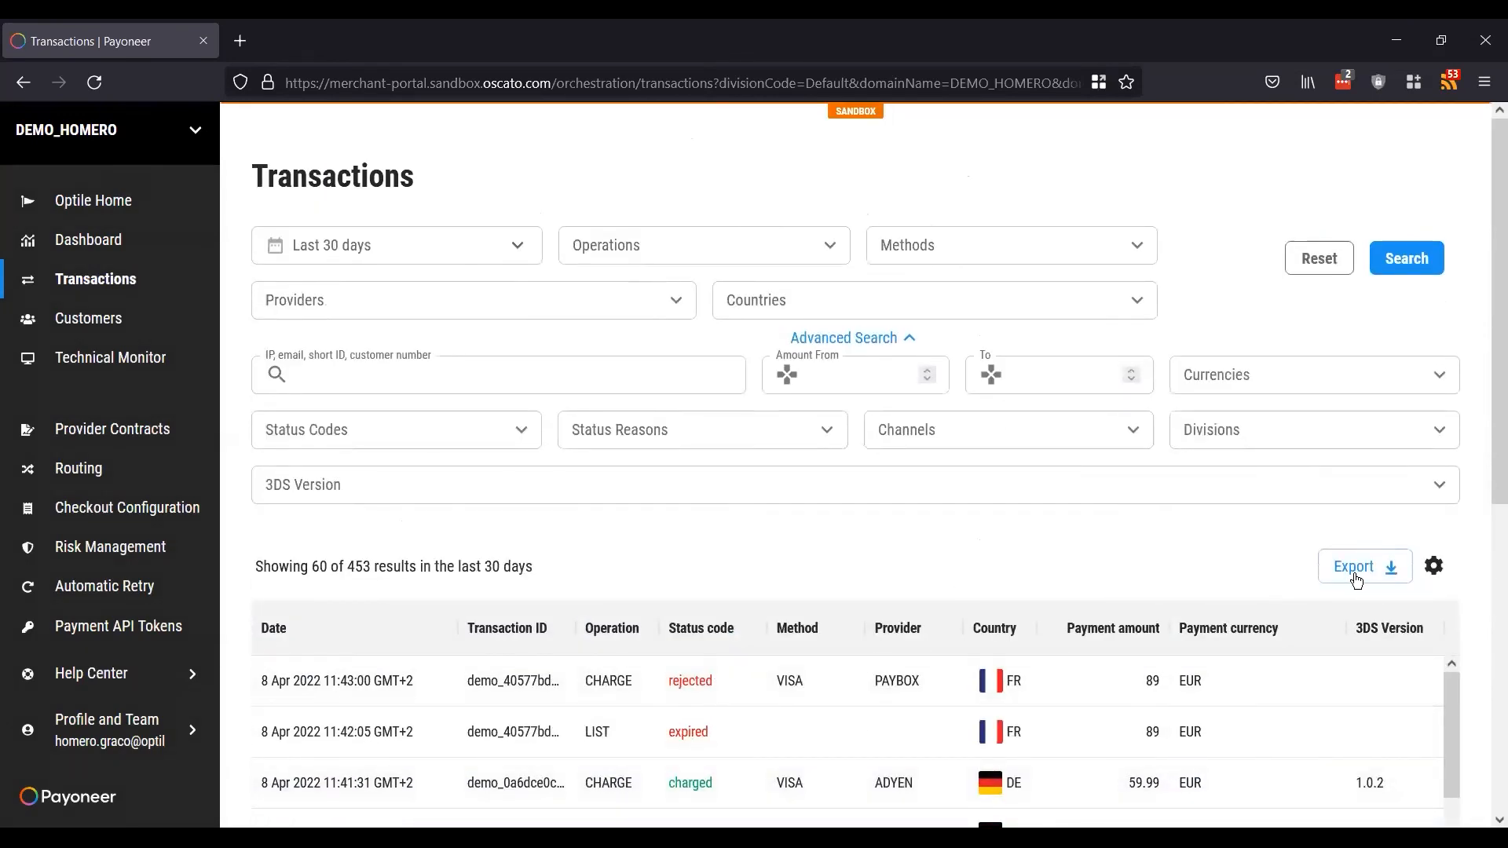
scroll(932, 569, down, 2)
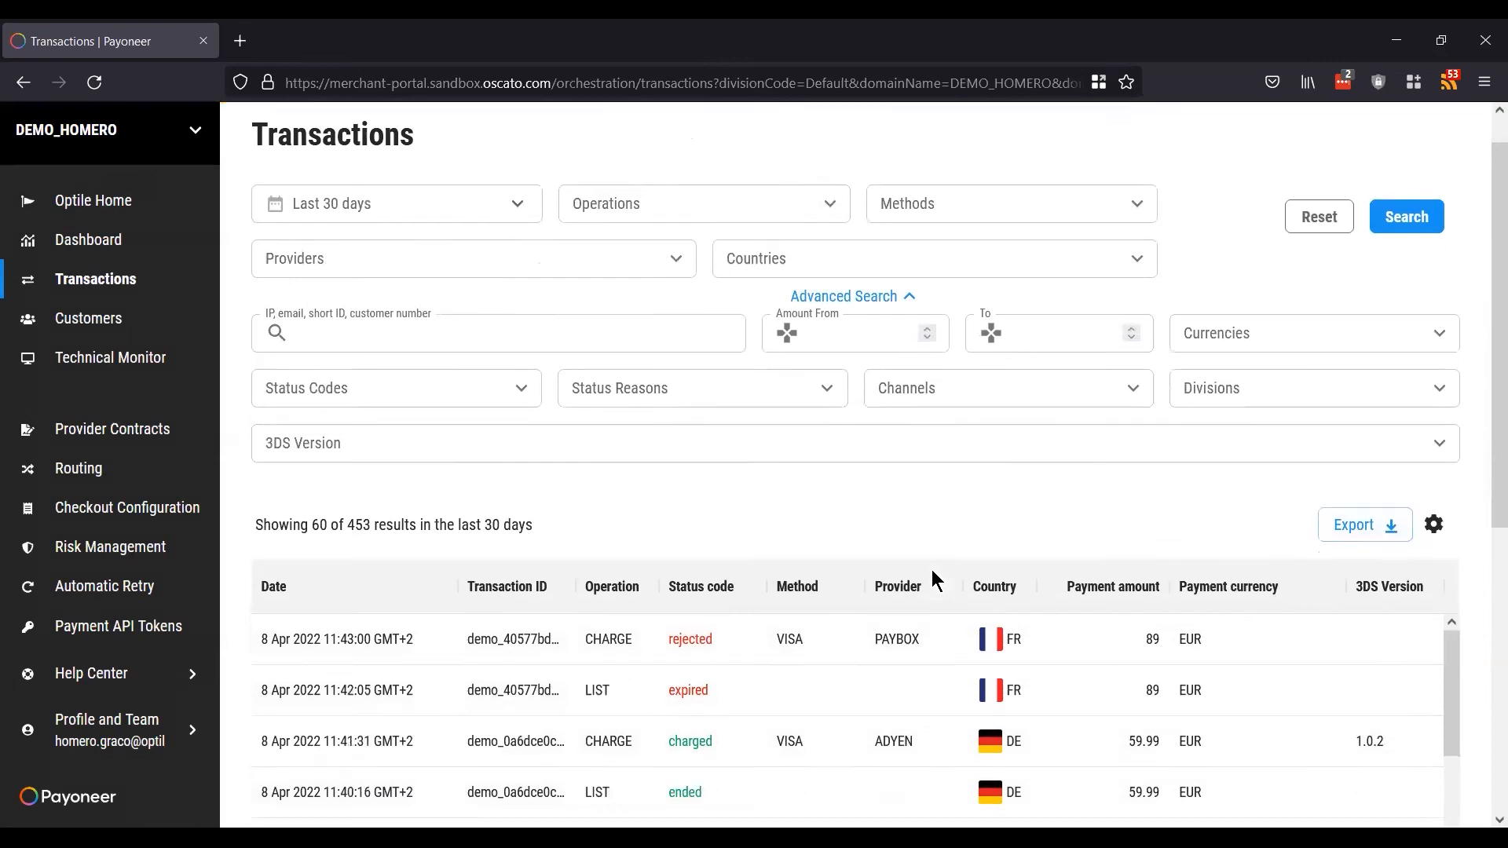
scroll(933, 578, up, 2)
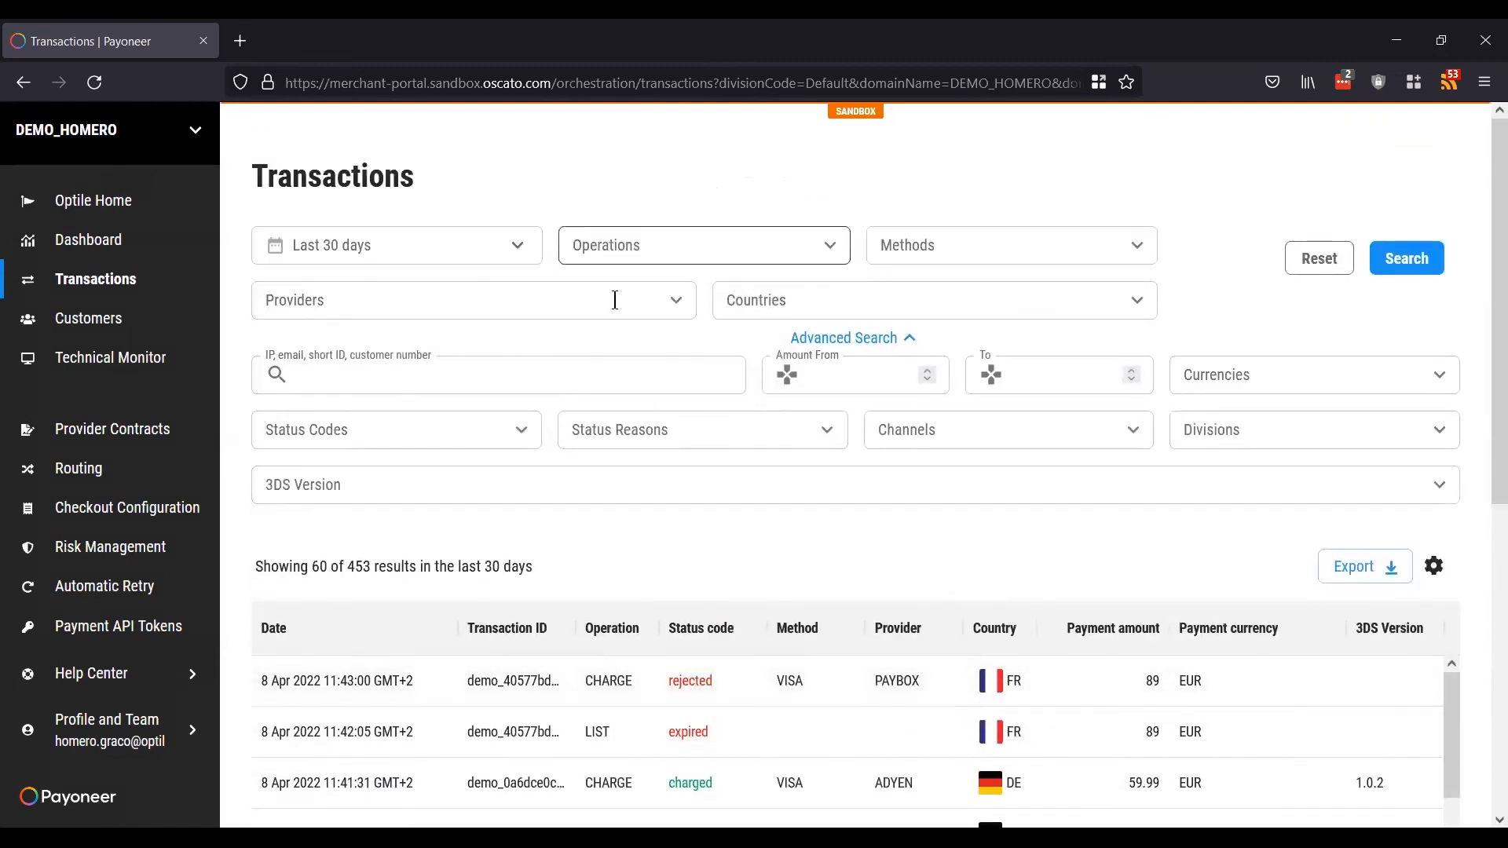
click(1440, 571)
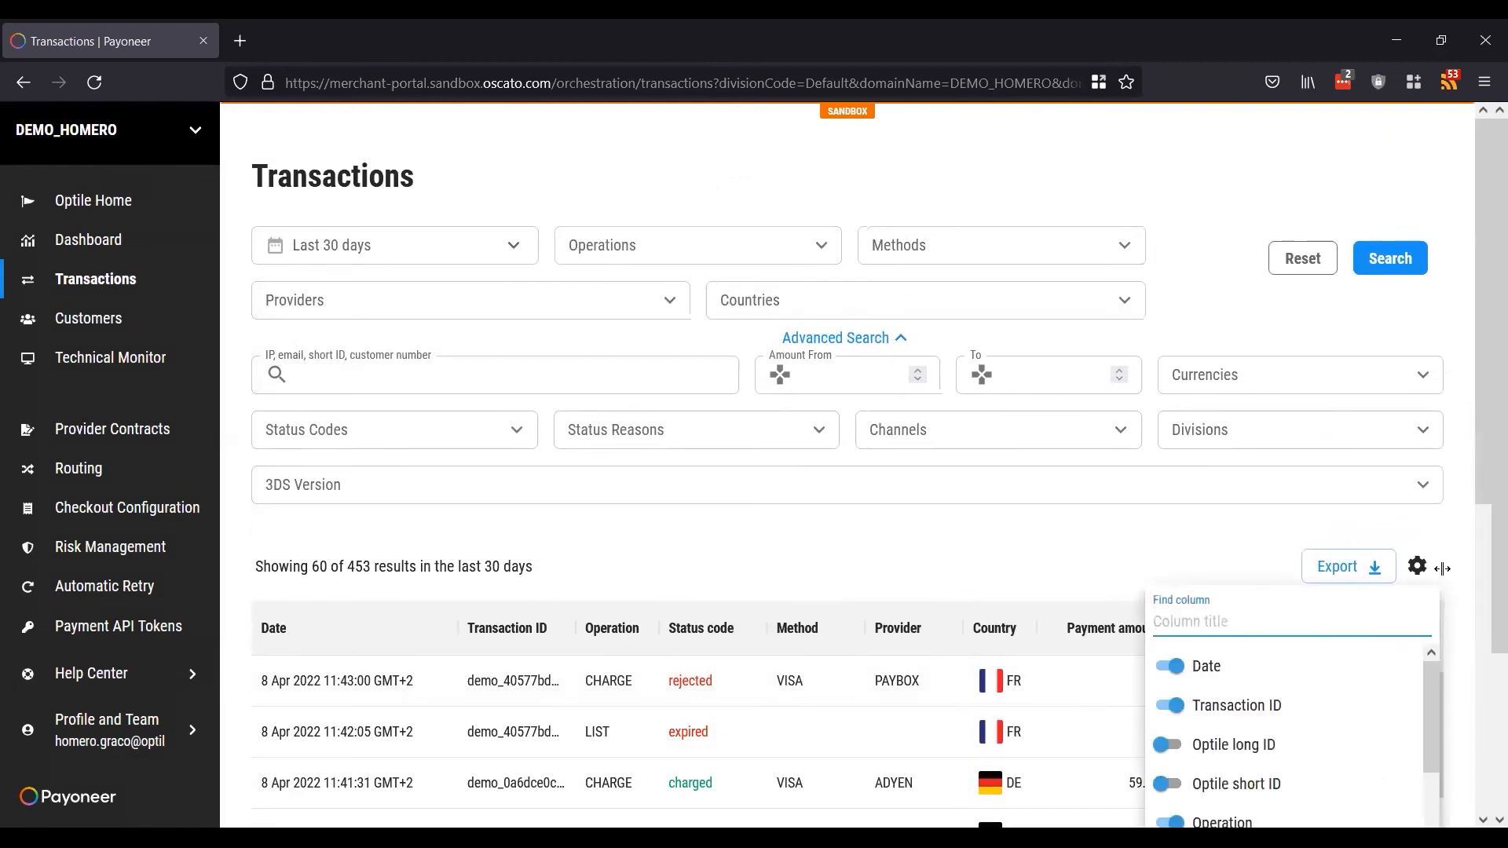
scroll(1442, 573, down, 4)
scroll(1259, 541, down, 8)
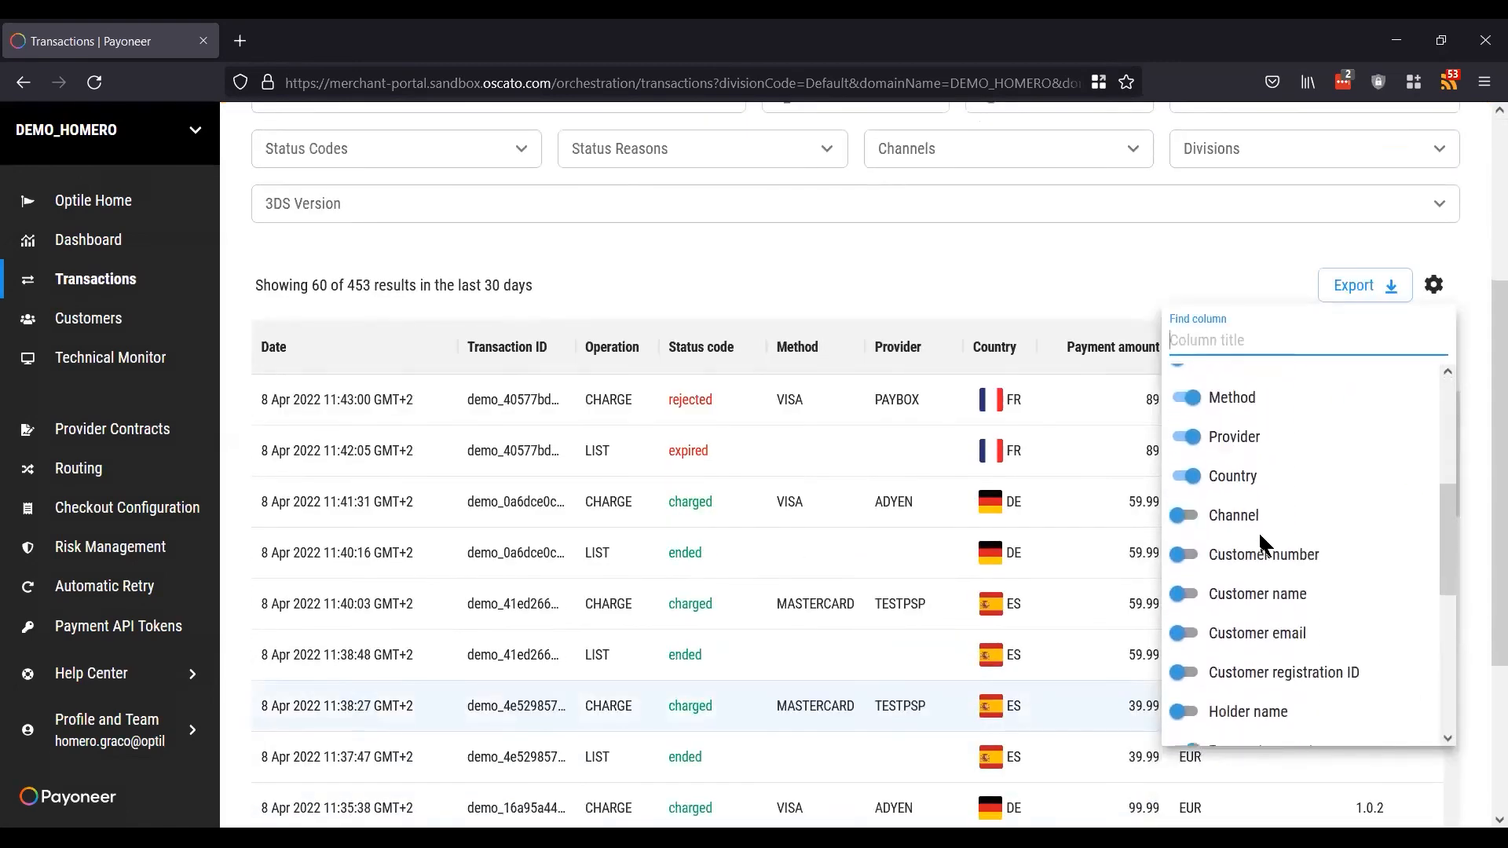
click(1098, 286)
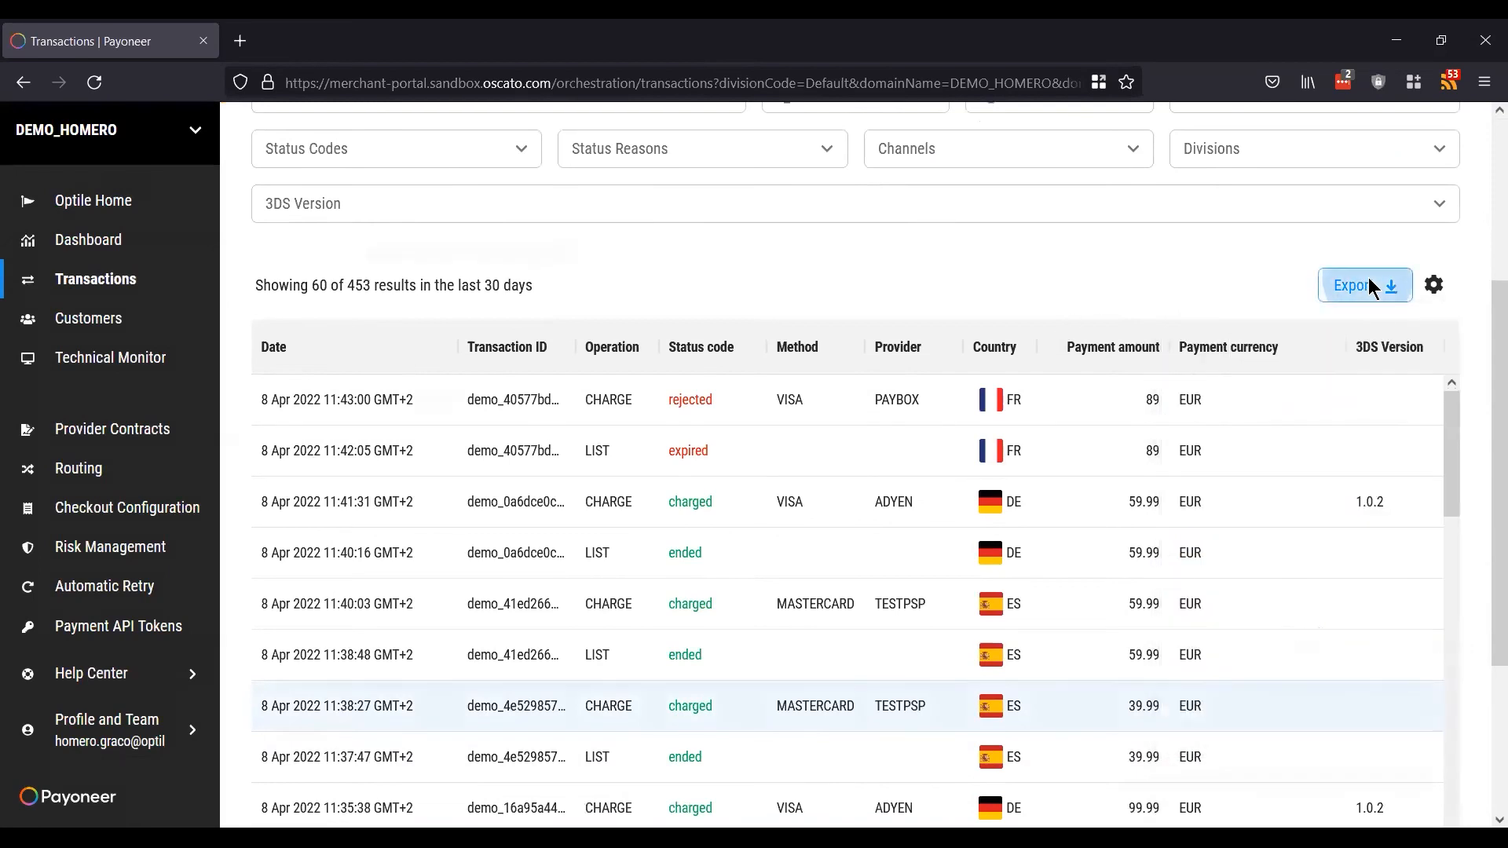
click(1369, 284)
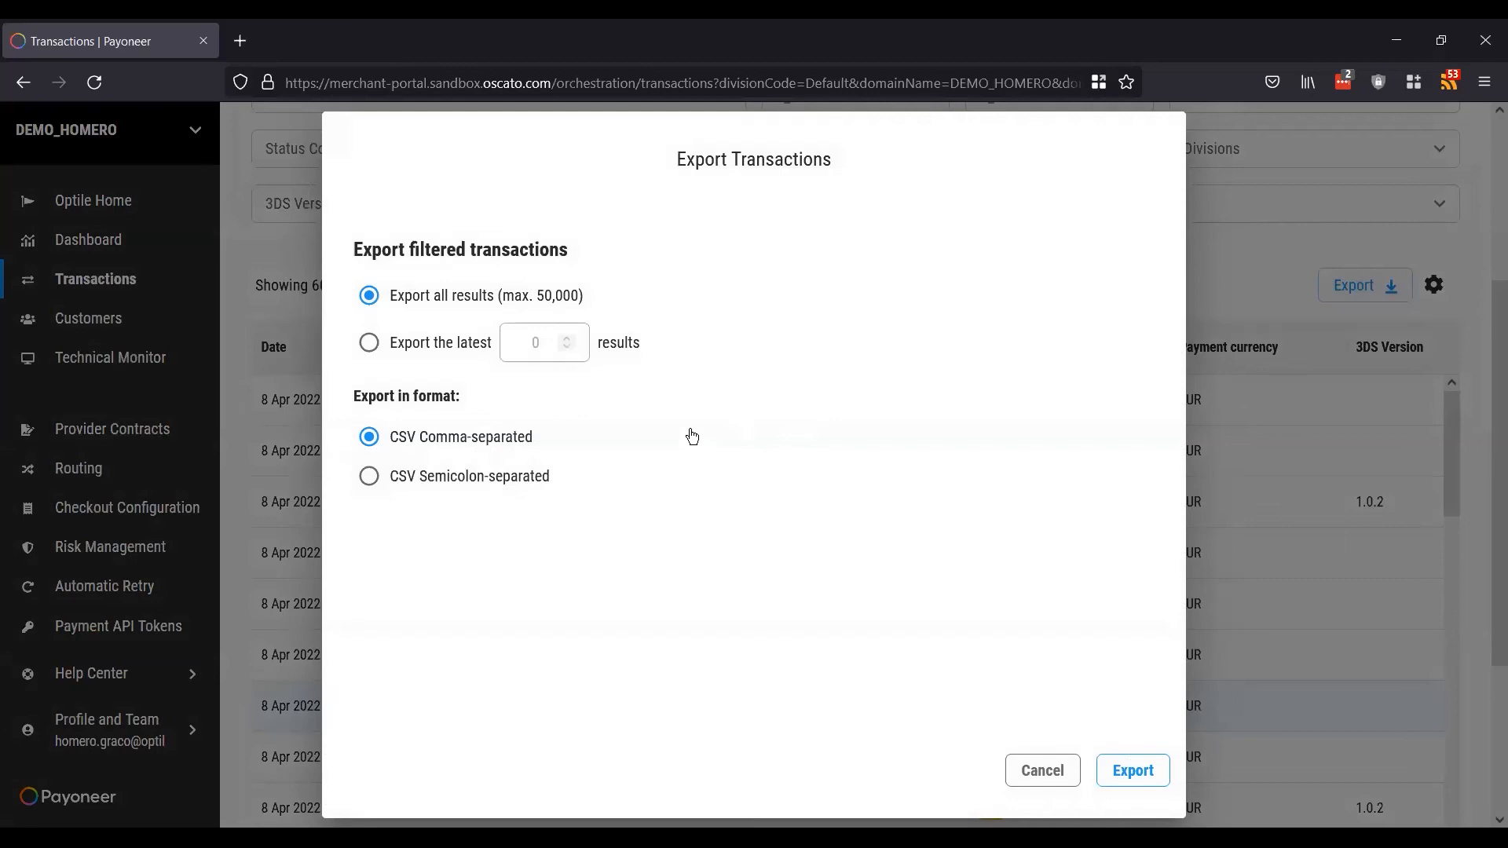
click(1057, 773)
scroll(927, 242, up, 4)
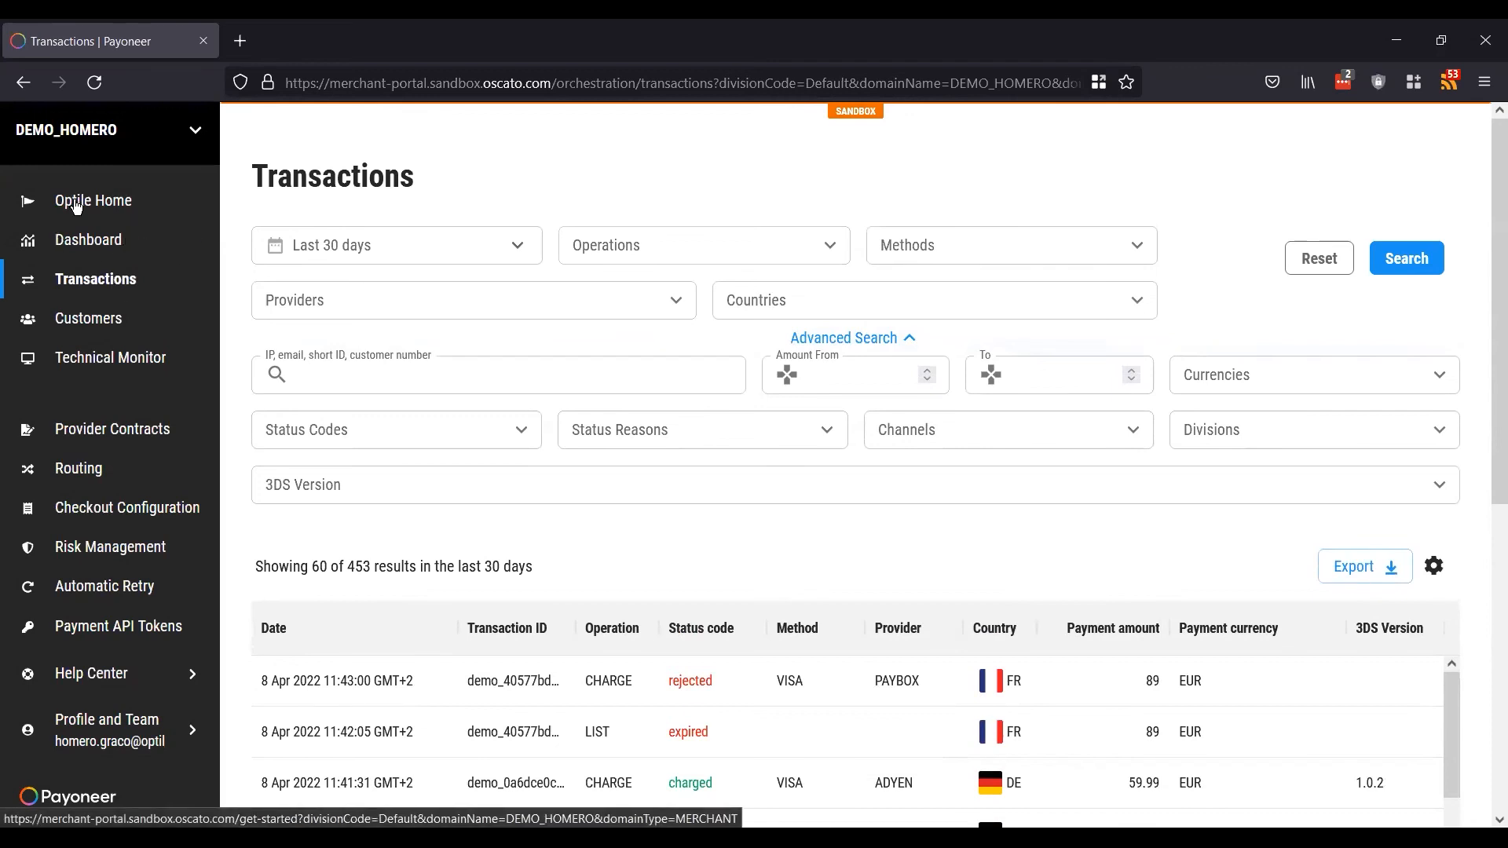
click(102, 249)
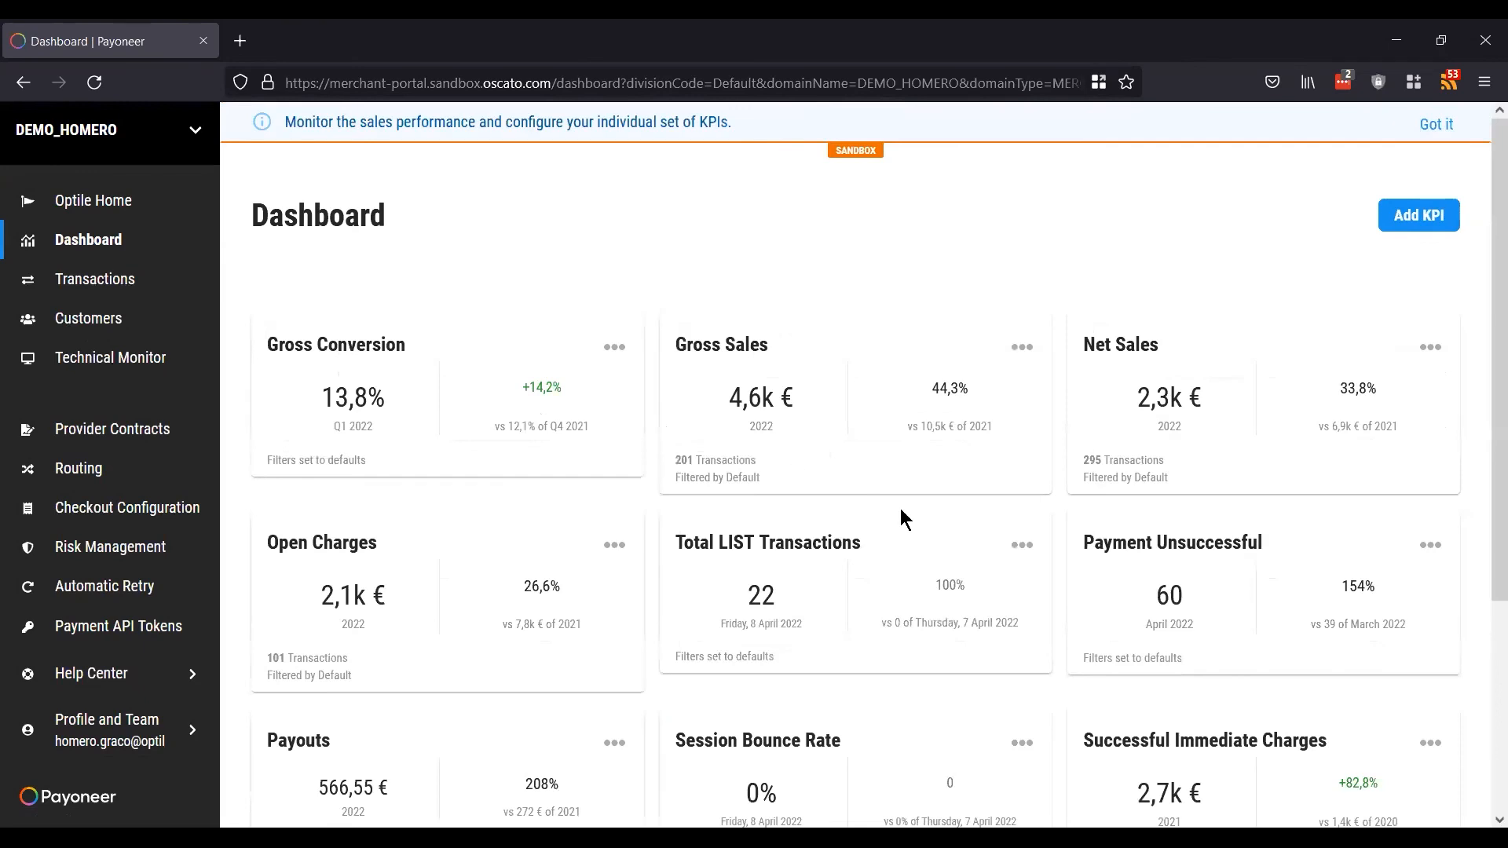
Step: Scroll the Dashboard KPI cards from Gross Conversion to Unsuccessful Immediate Charges, then go to Customers
scroll(902, 511, down, 3)
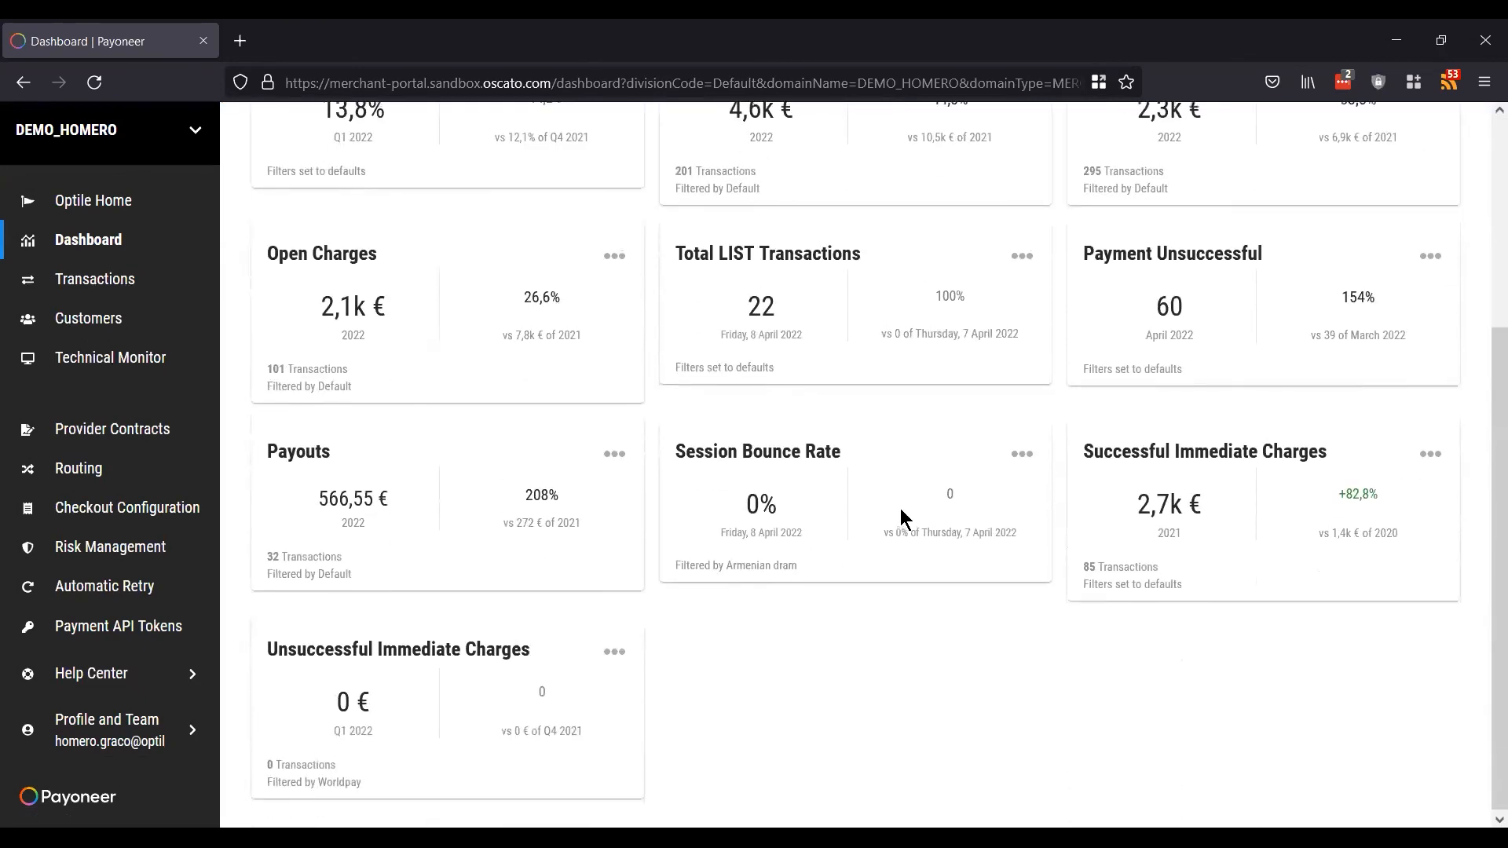
scroll(902, 519, up, 3)
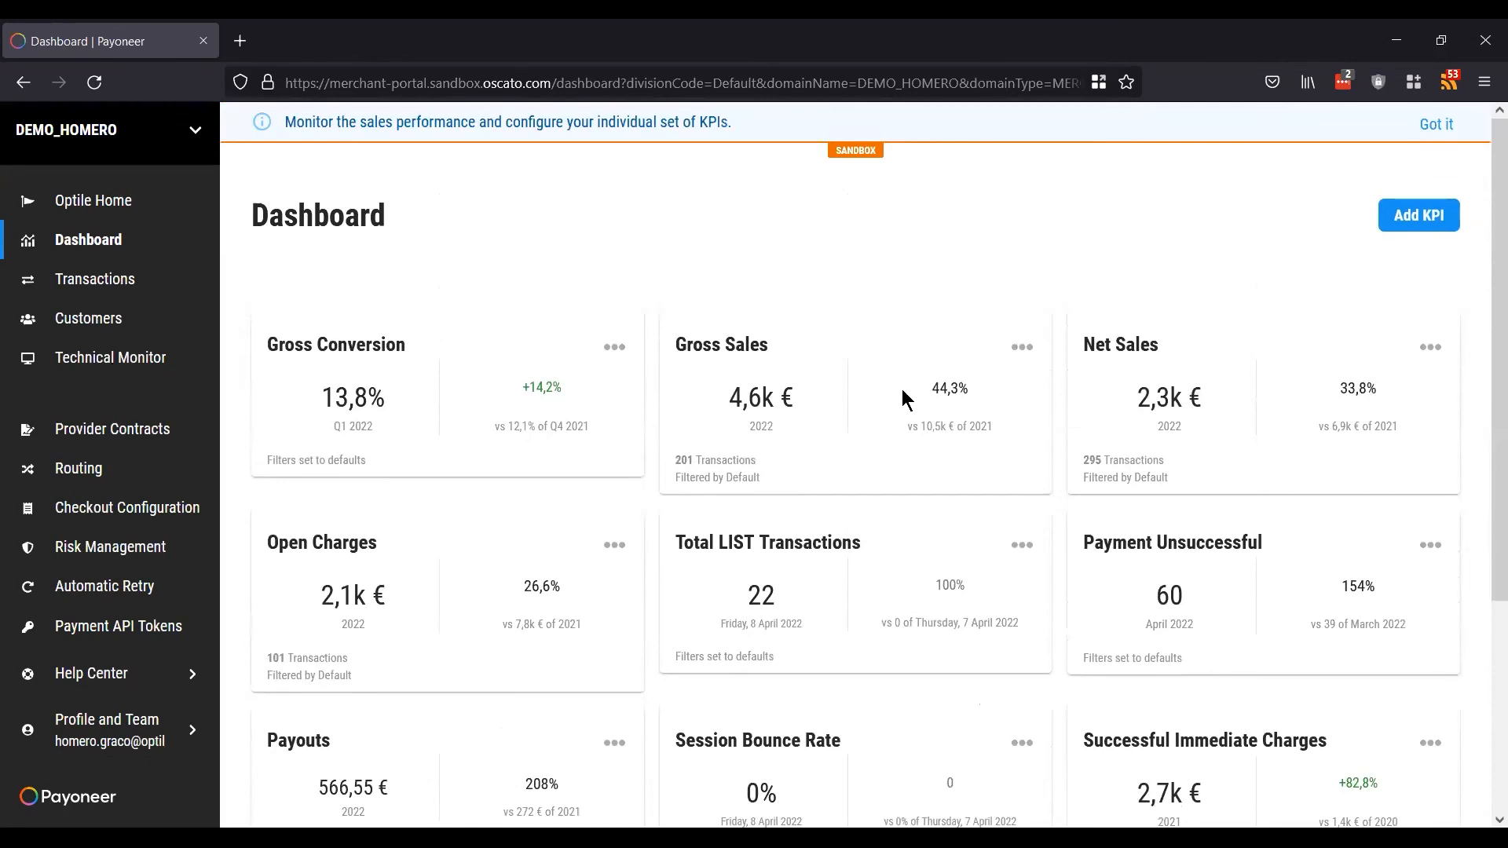
scroll(902, 399, down, 2)
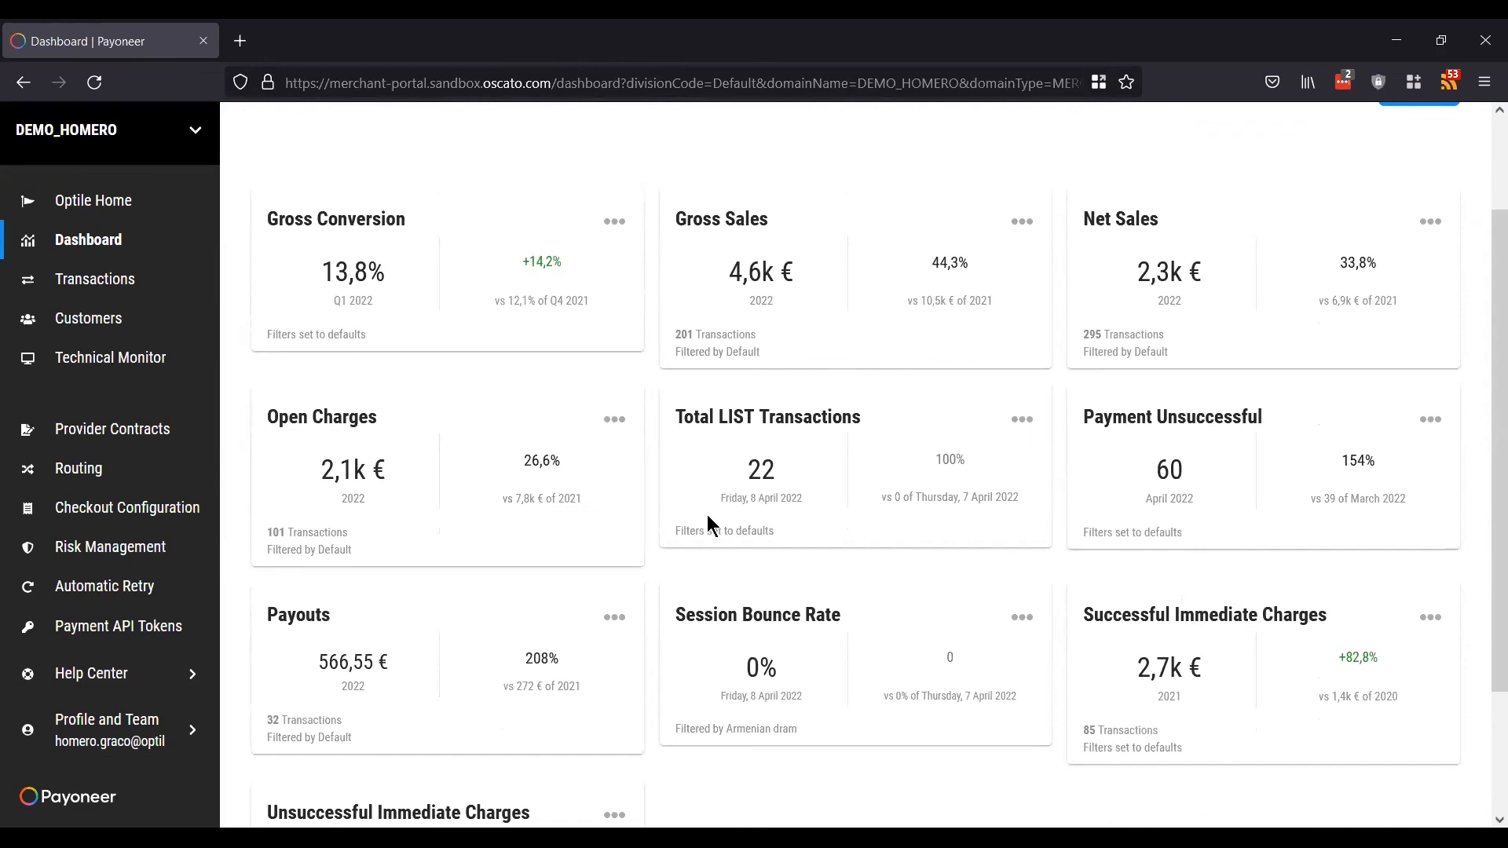
scroll(707, 522, down, 3)
scroll(706, 522, up, 5)
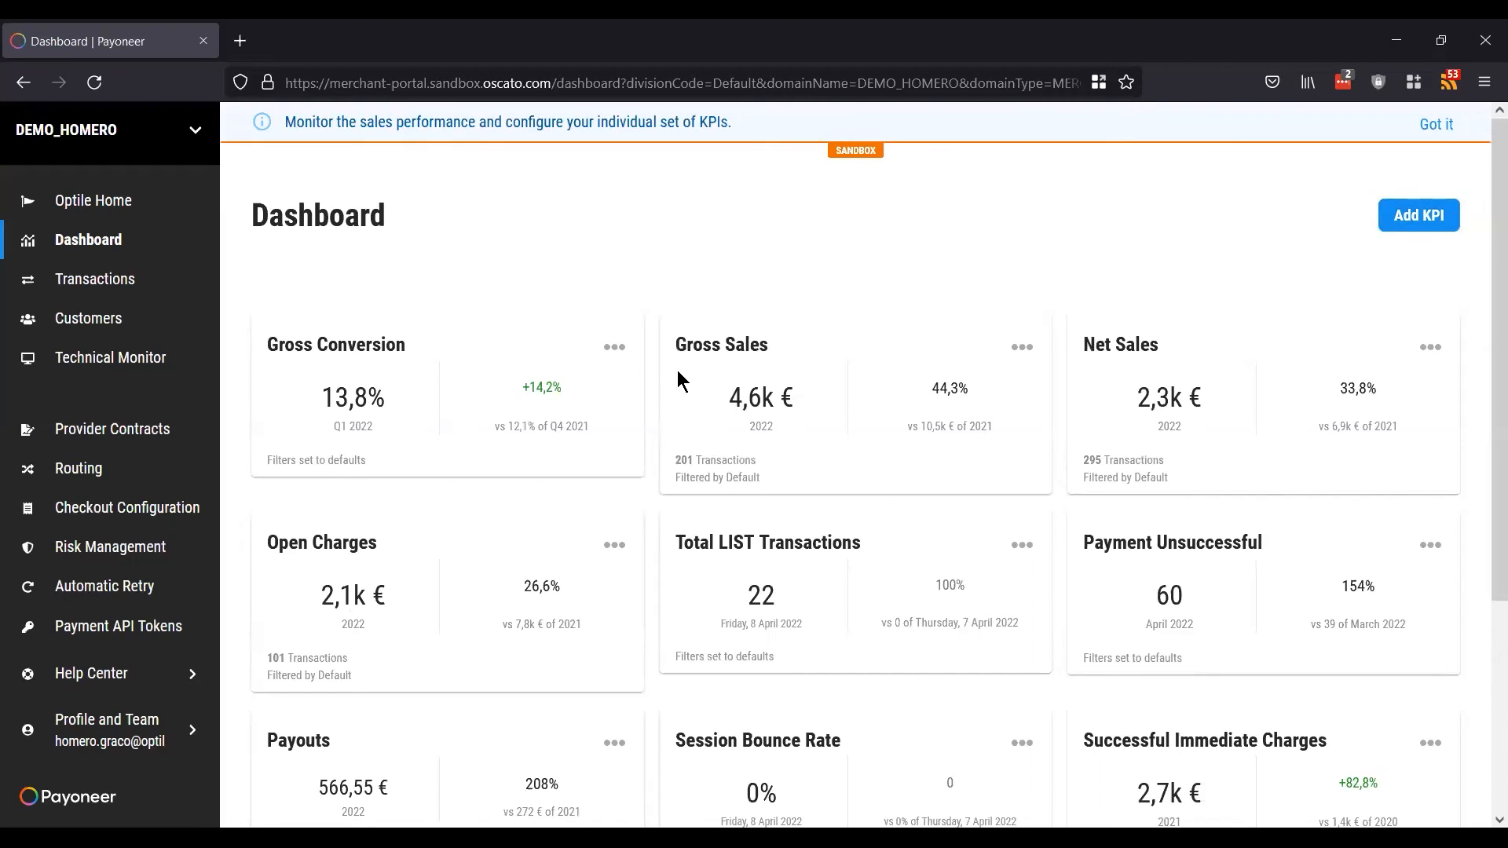
scroll(816, 483, down, 3)
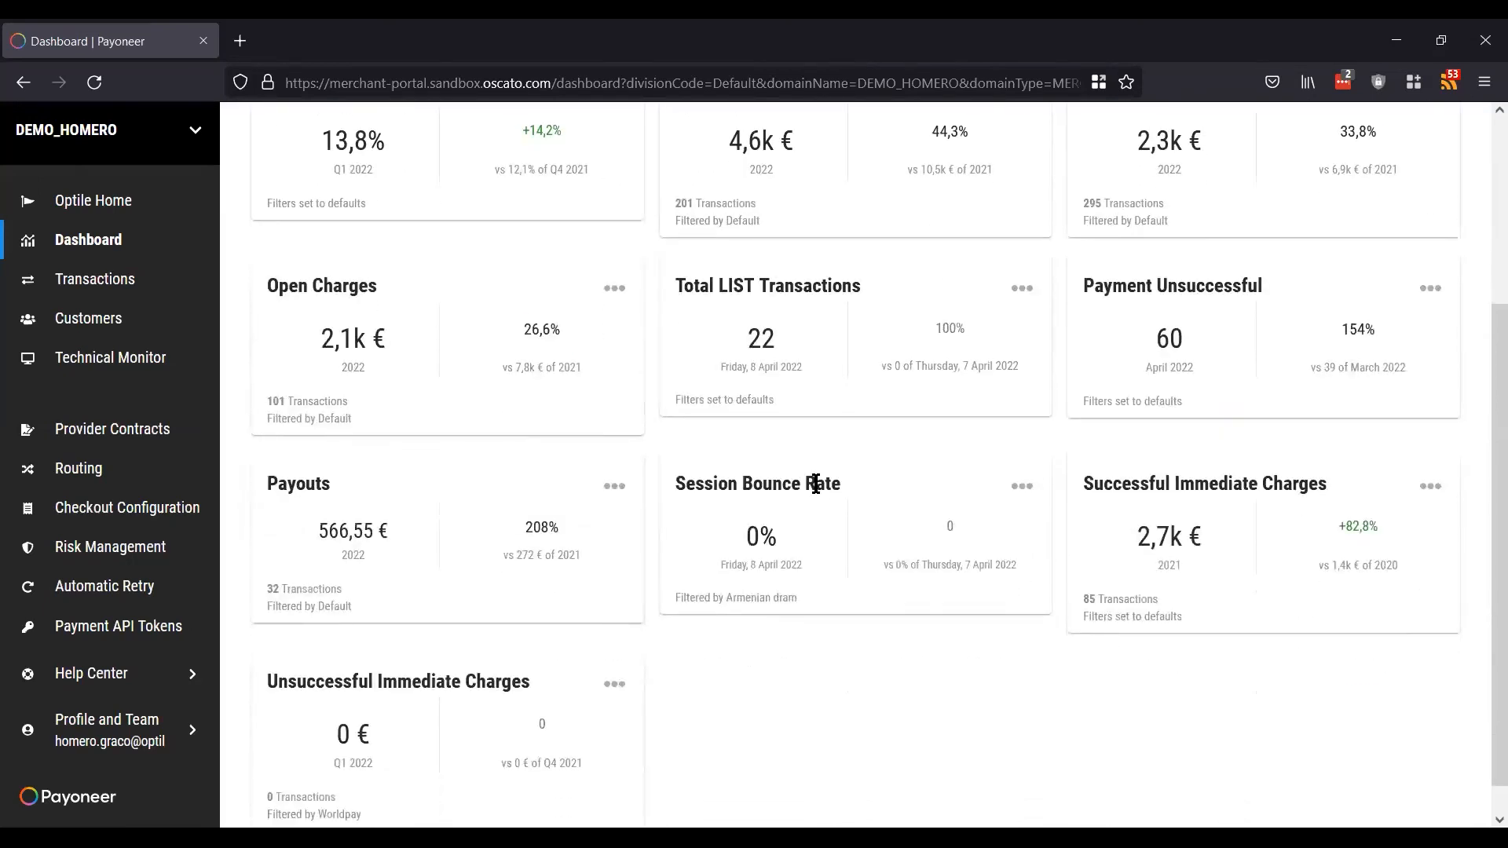
scroll(815, 483, up, 3)
click(116, 320)
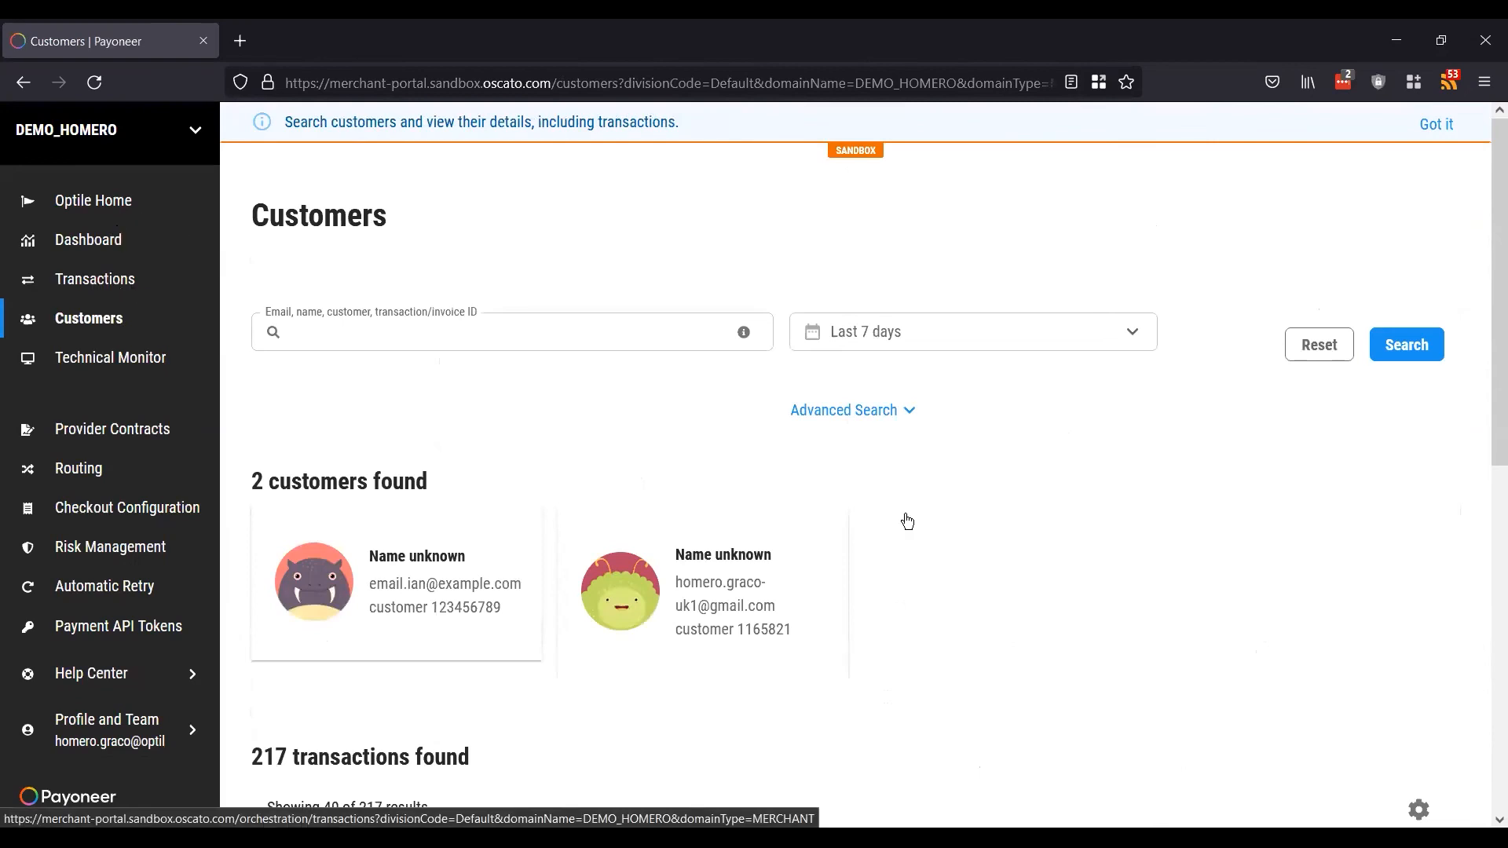
Step: Scroll the Customers transactions table to load more of the 217 transactions
scroll(905, 515, down, 5)
scroll(905, 522, down, 3)
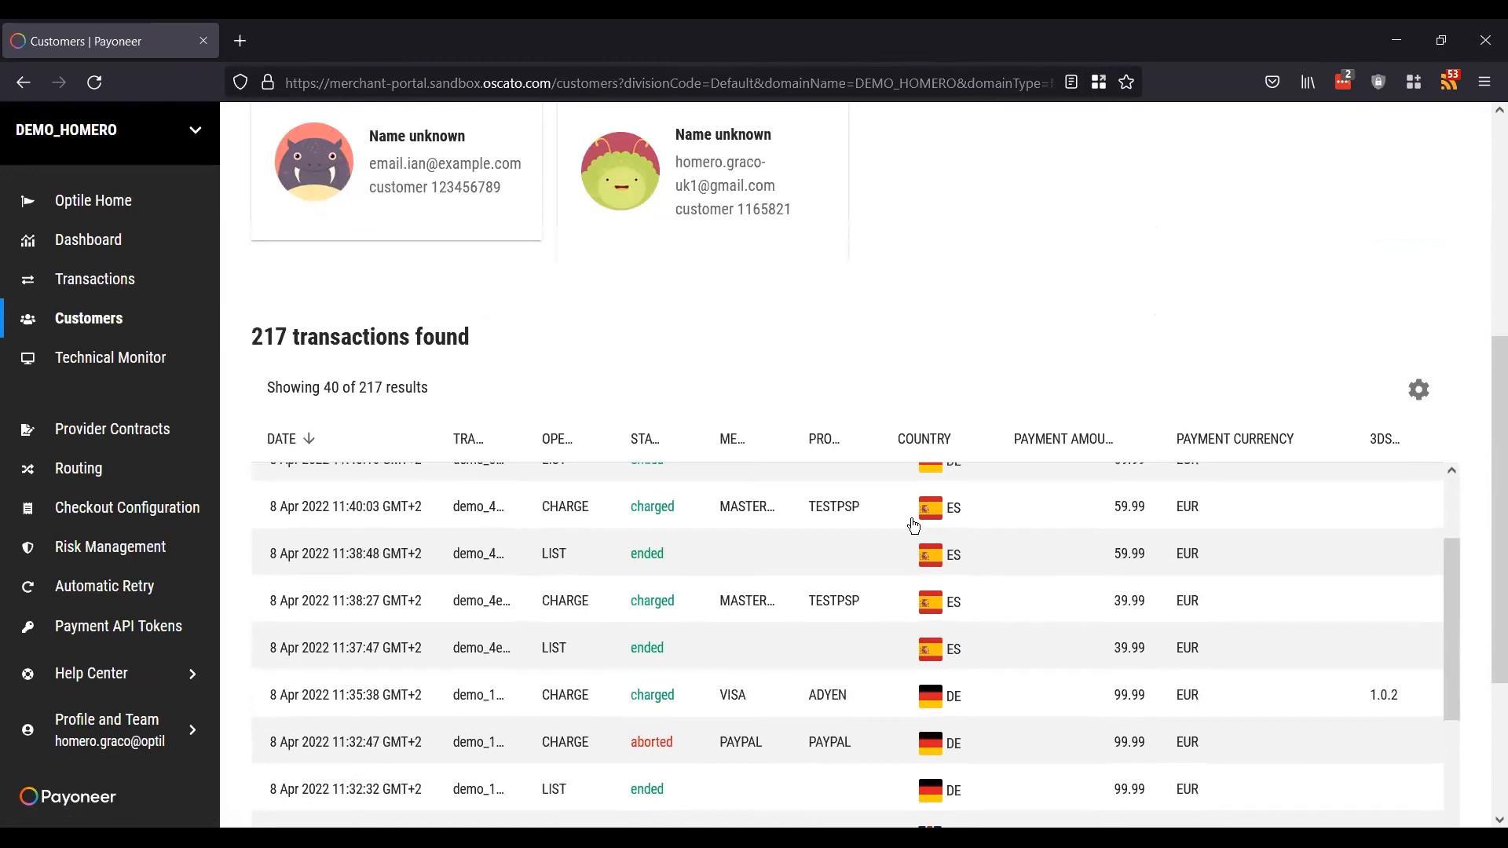
scroll(914, 524, down, 3)
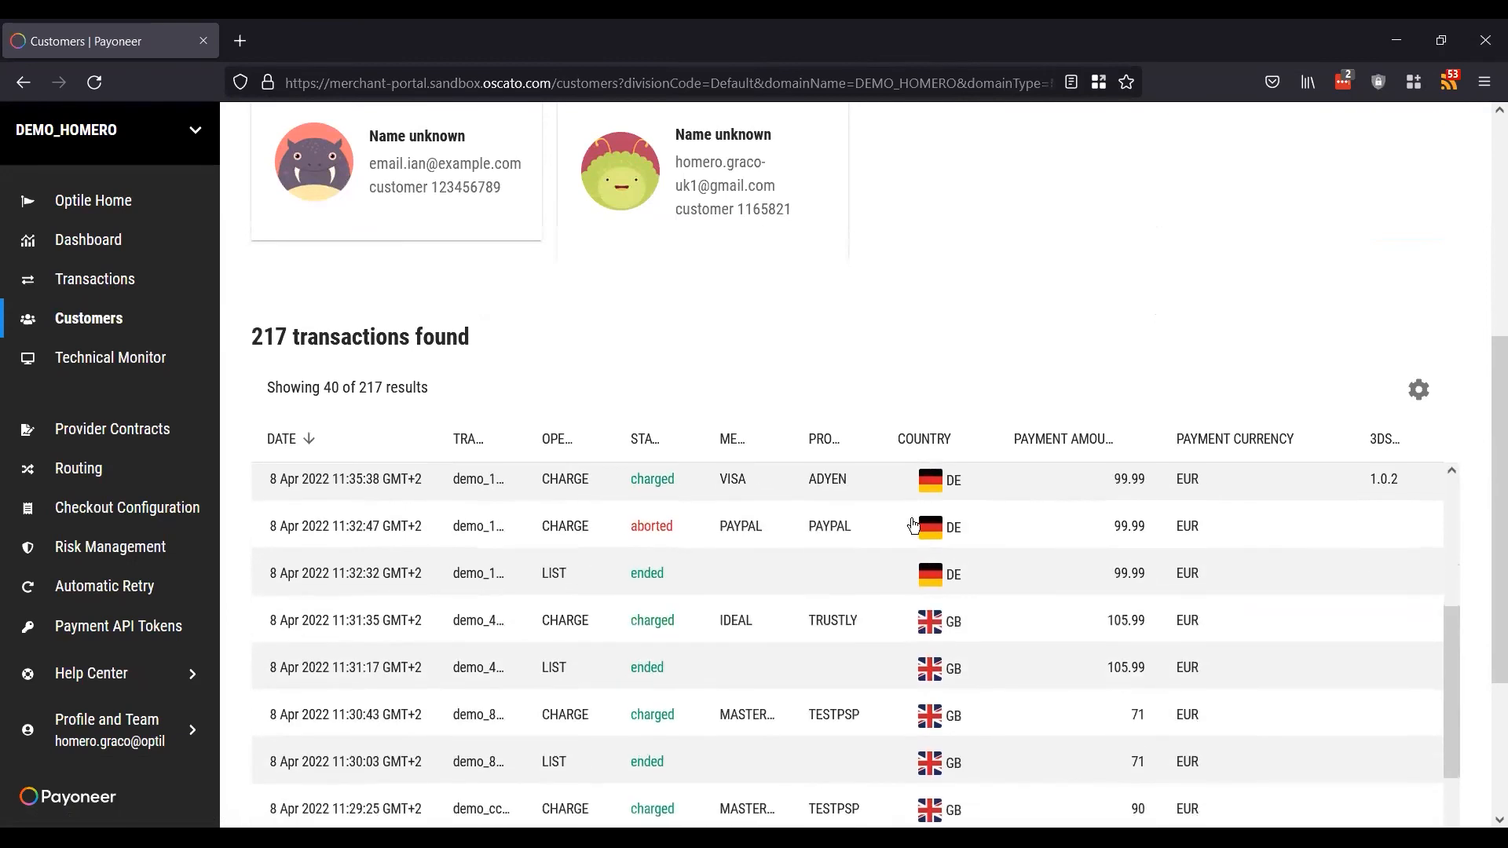
scroll(913, 525, up, 1)
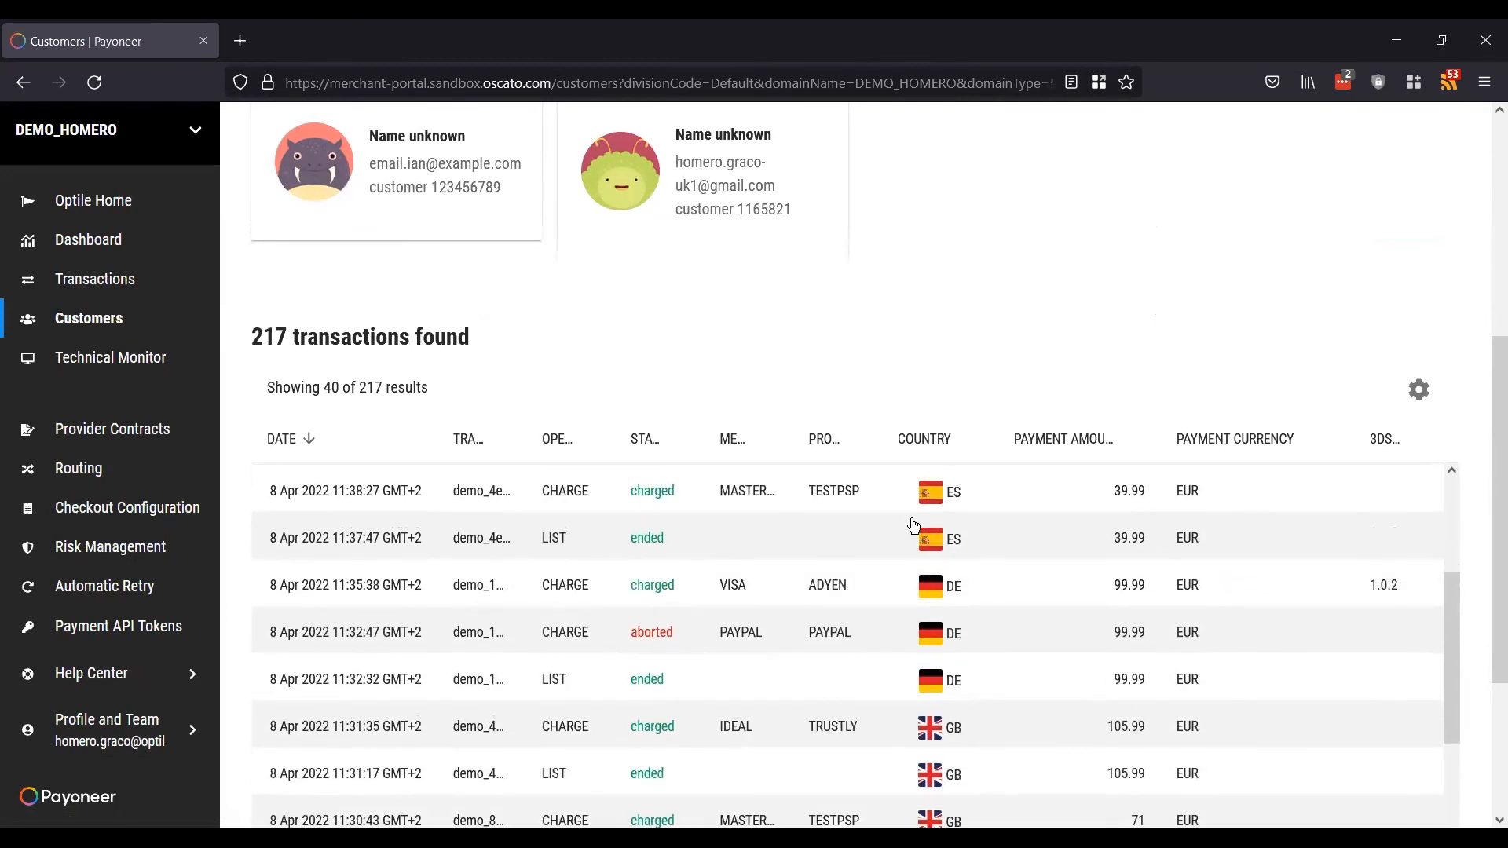
scroll(912, 523, down, 1)
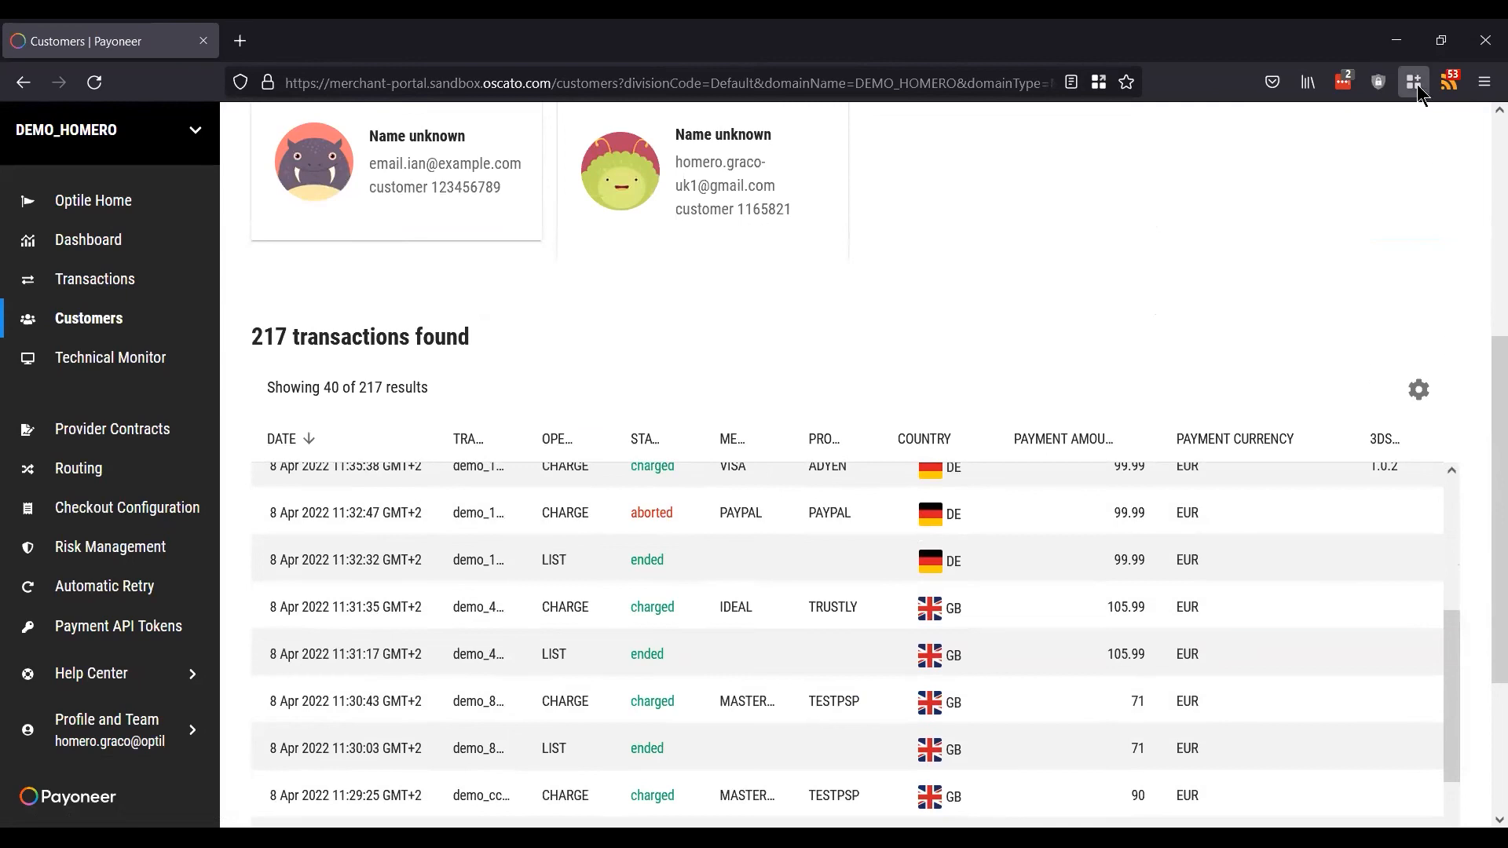
scroll(1475, 360, down, 3)
scroll(1474, 360, up, 6)
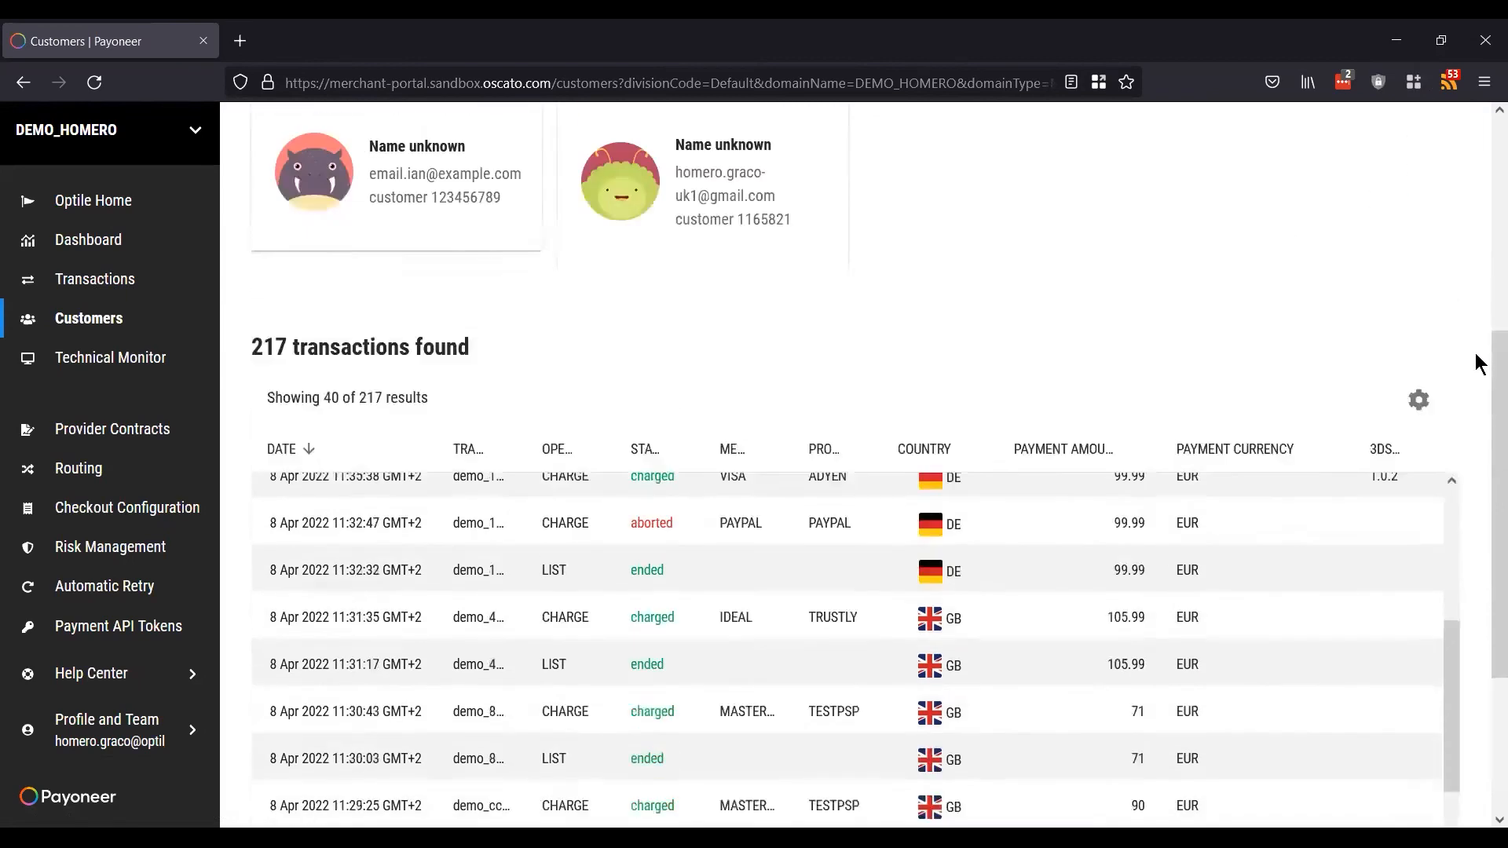
Step: Focus the customer search, load rows up to 60 of 217, and open Technical Monitor in a background tab
click(474, 326)
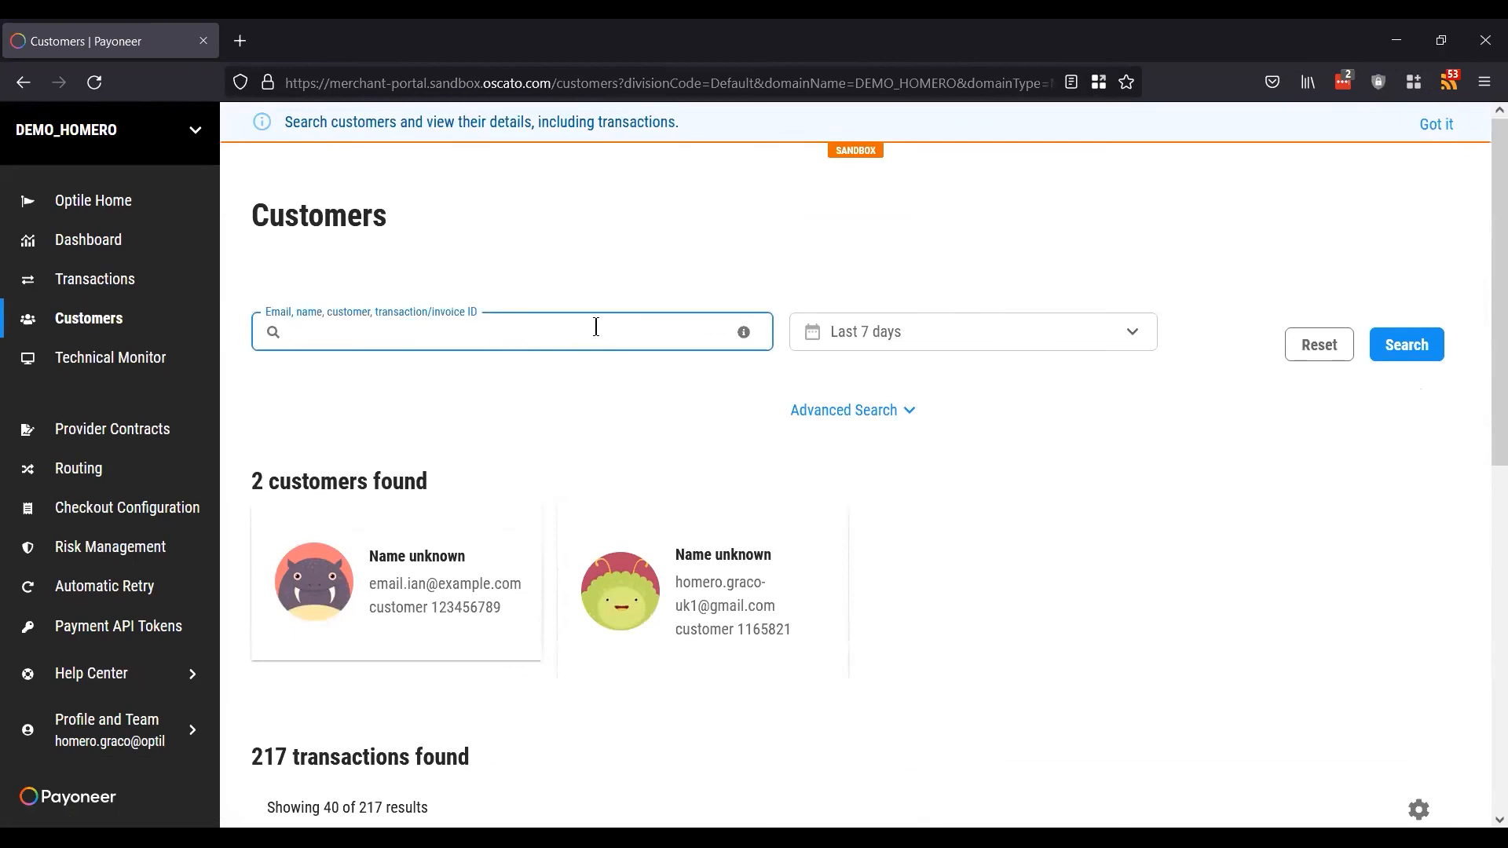
scroll(1025, 479, down, 7)
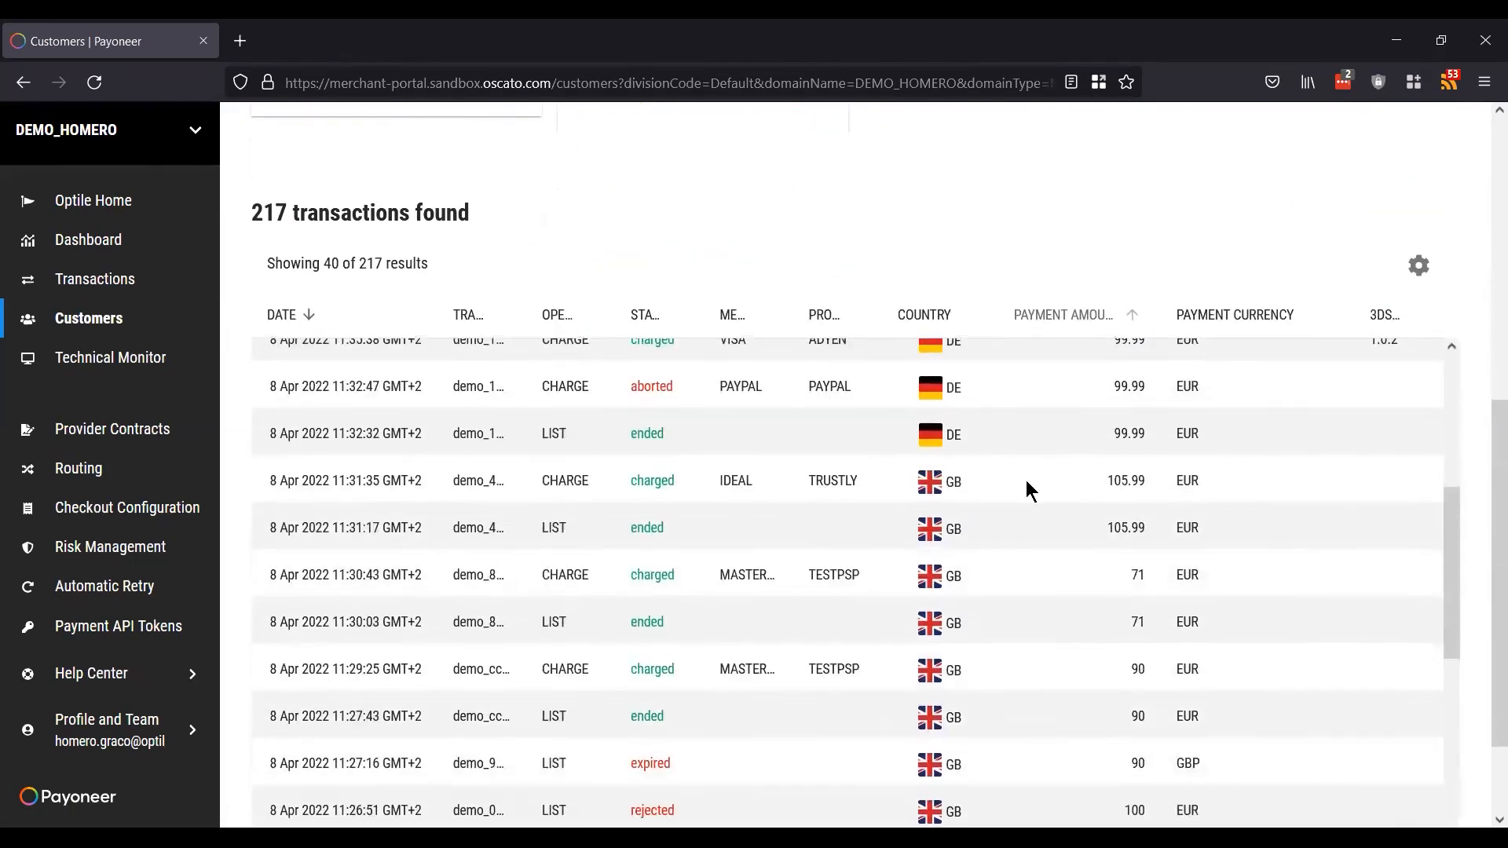
scroll(1025, 479, down, 12)
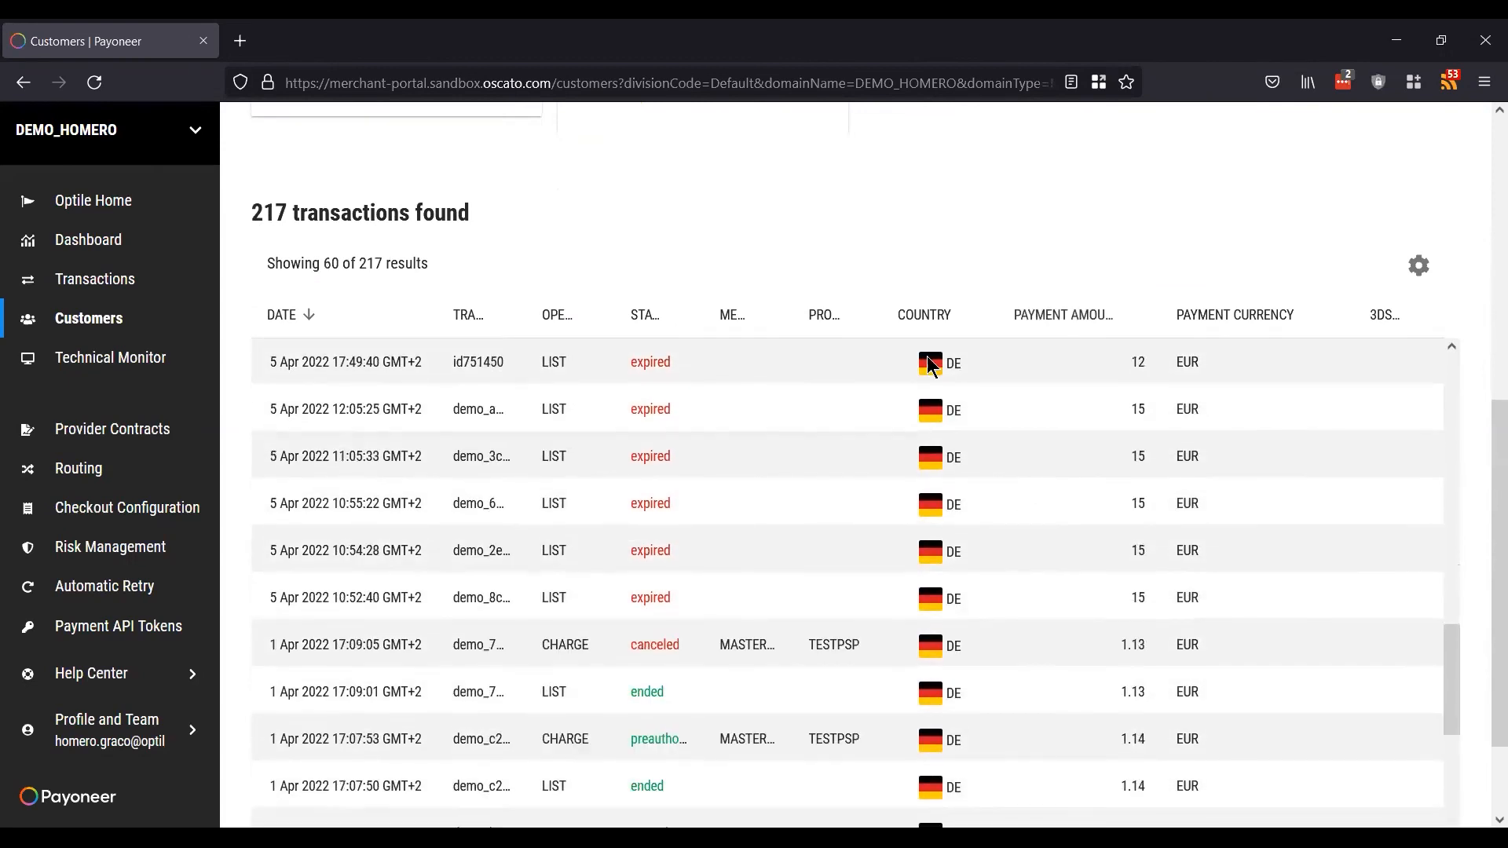
middle_click(102, 368)
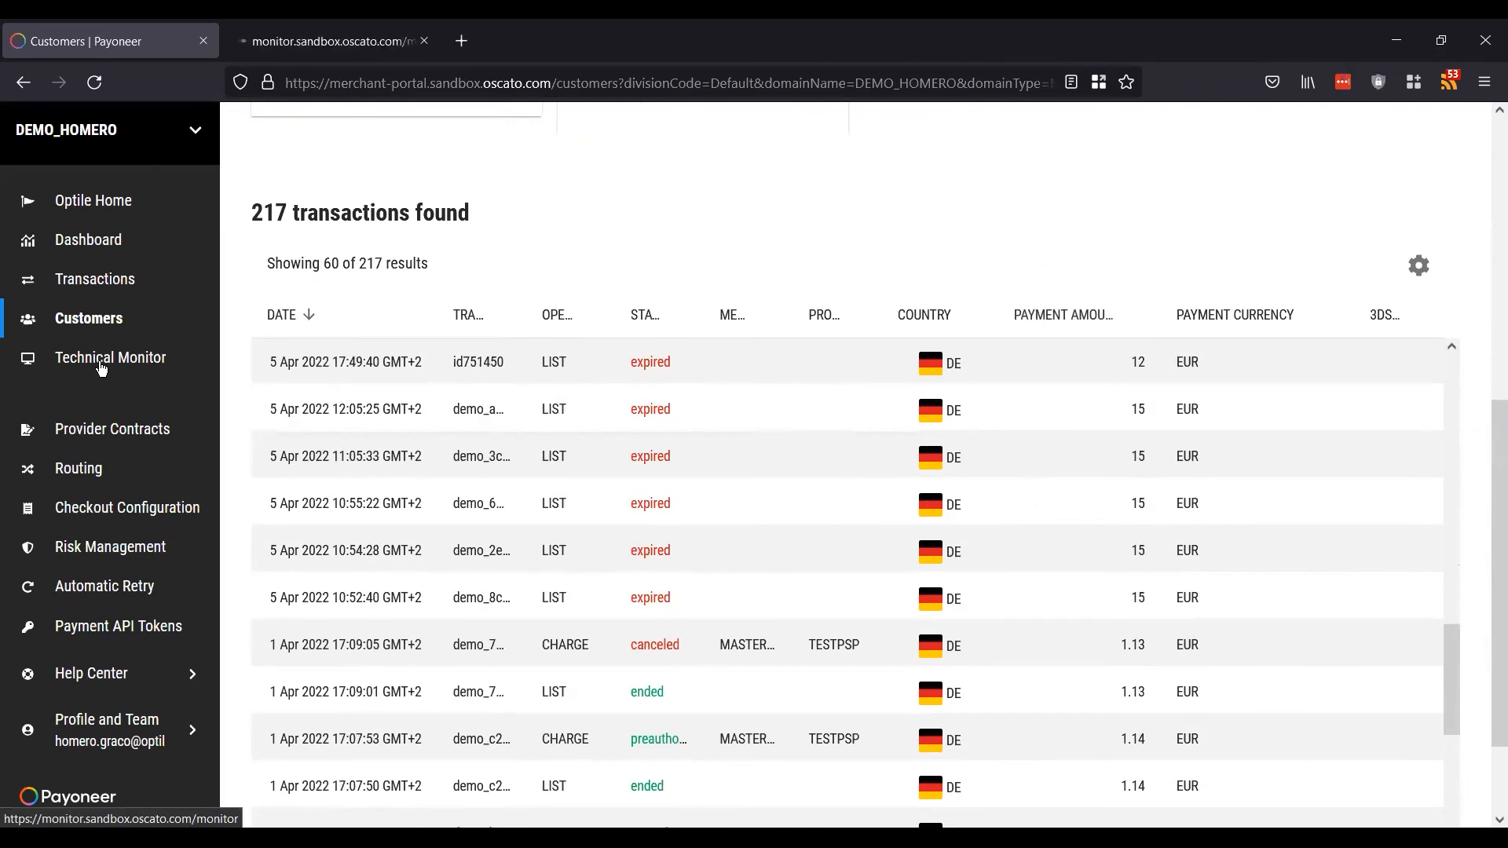
Step: Log in on the Technical Monitor tab and switch it to the DEMO_HOMERO merchant
click(317, 35)
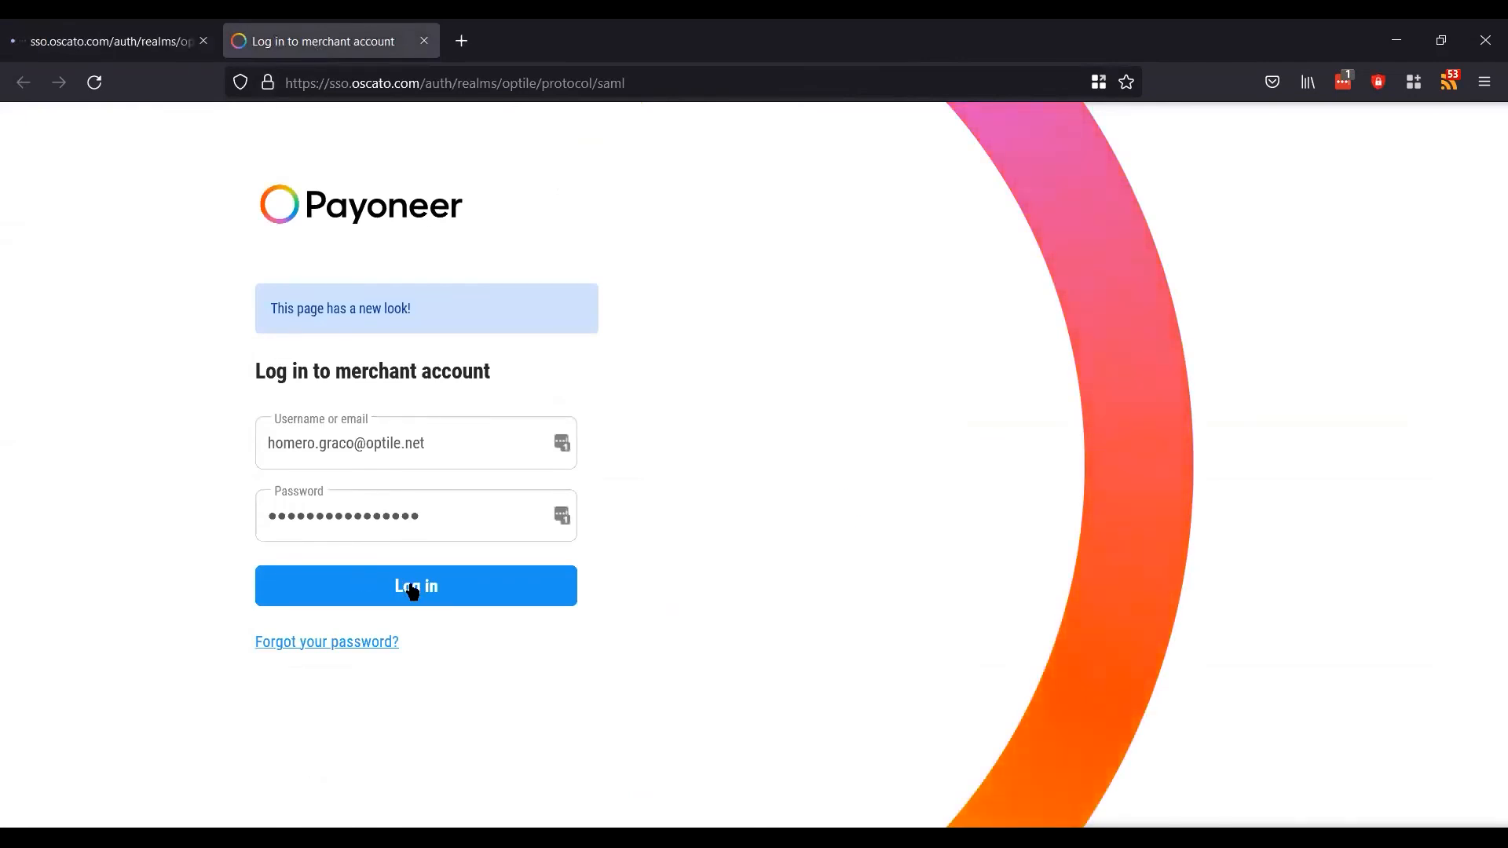
click(414, 589)
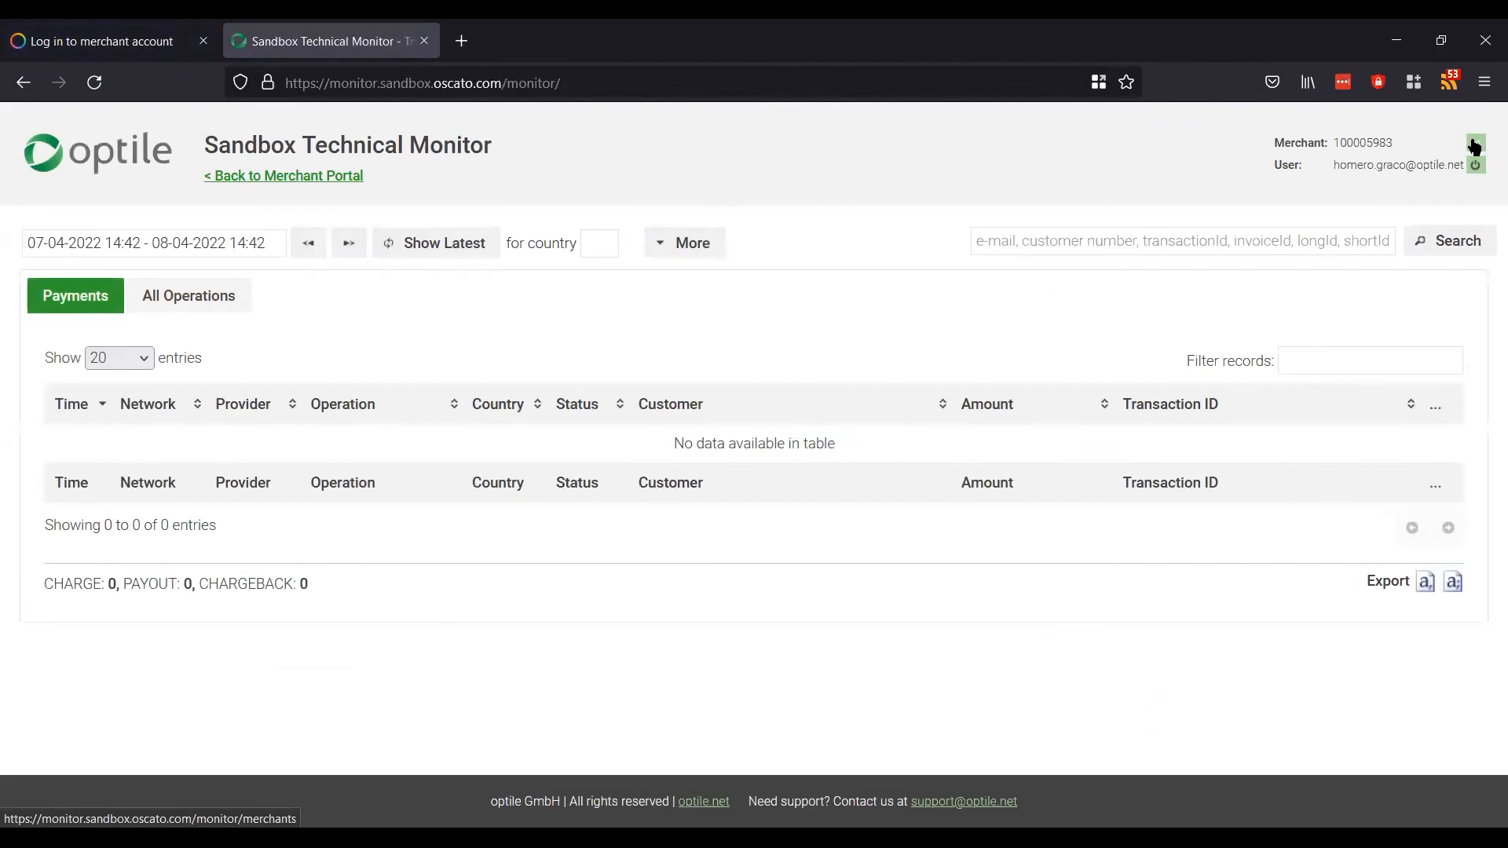
click(1474, 144)
scroll(1337, 451, down, 3)
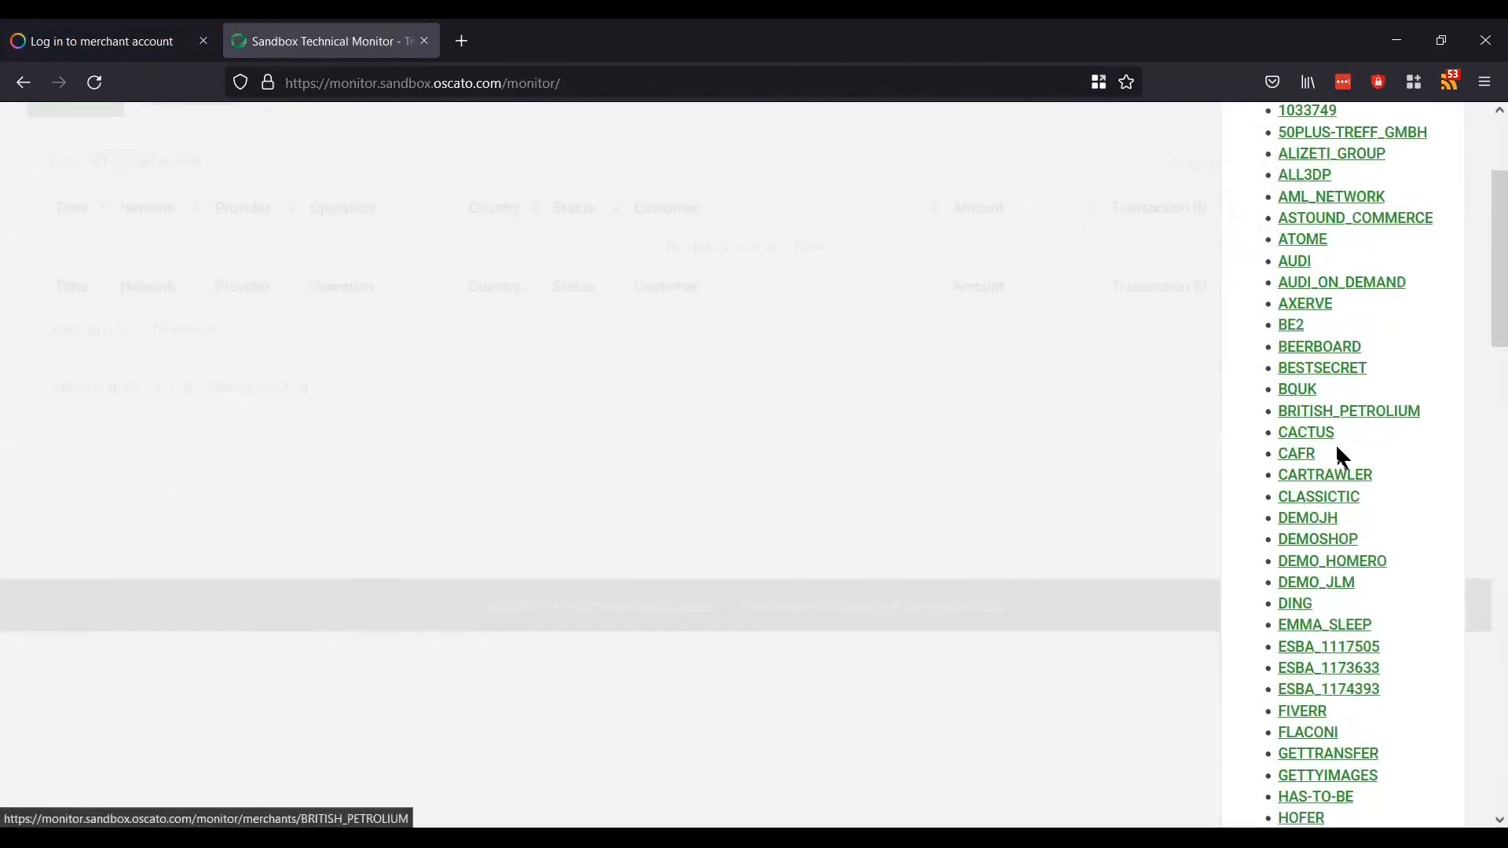
click(1335, 562)
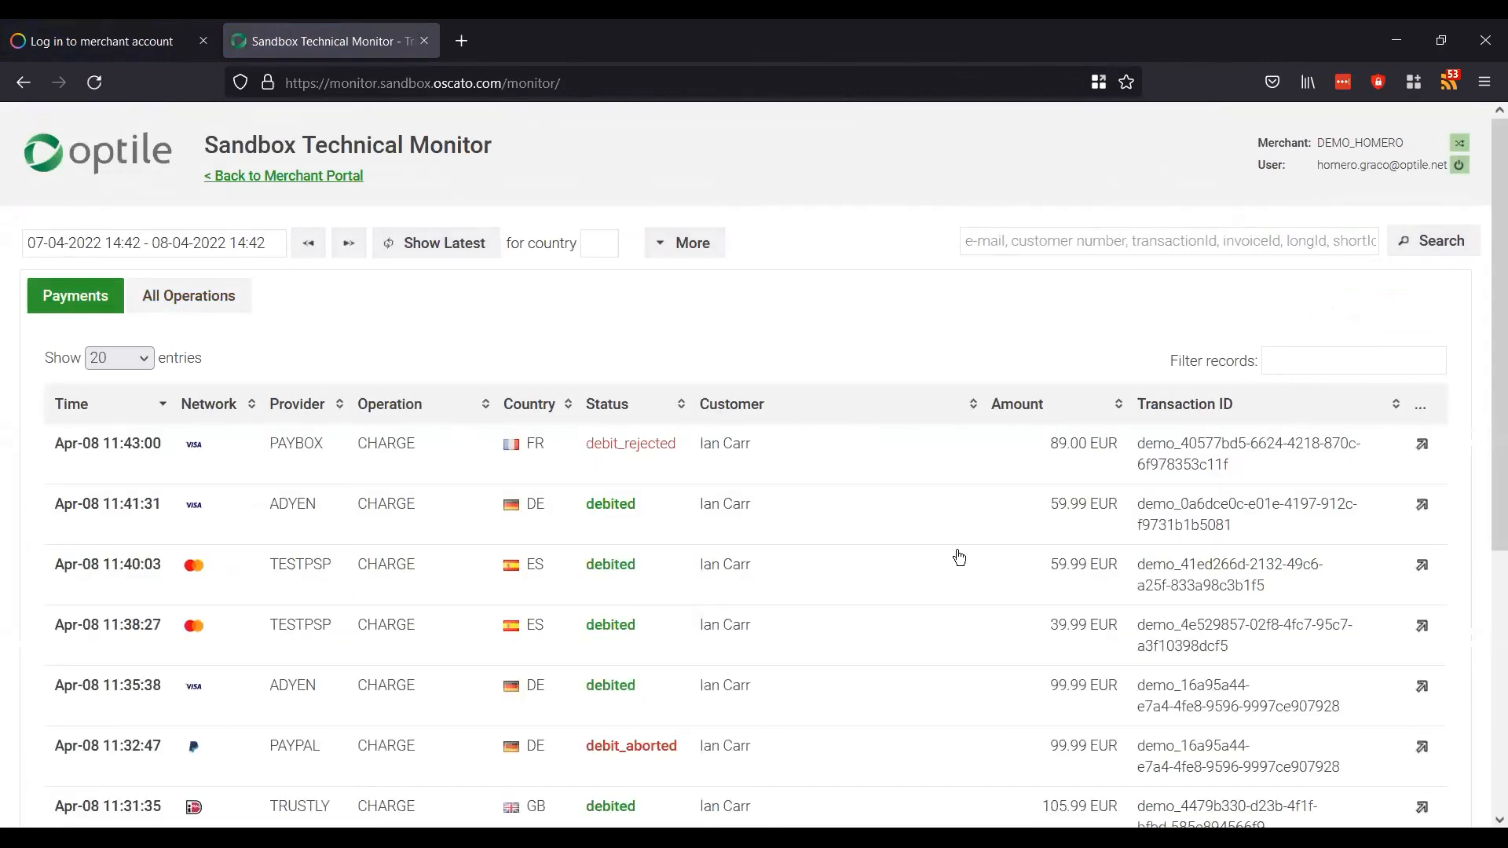
Step: Scroll through the Payments table listing all nine sandbox charges
scroll(959, 557, down, 5)
scroll(959, 557, up, 5)
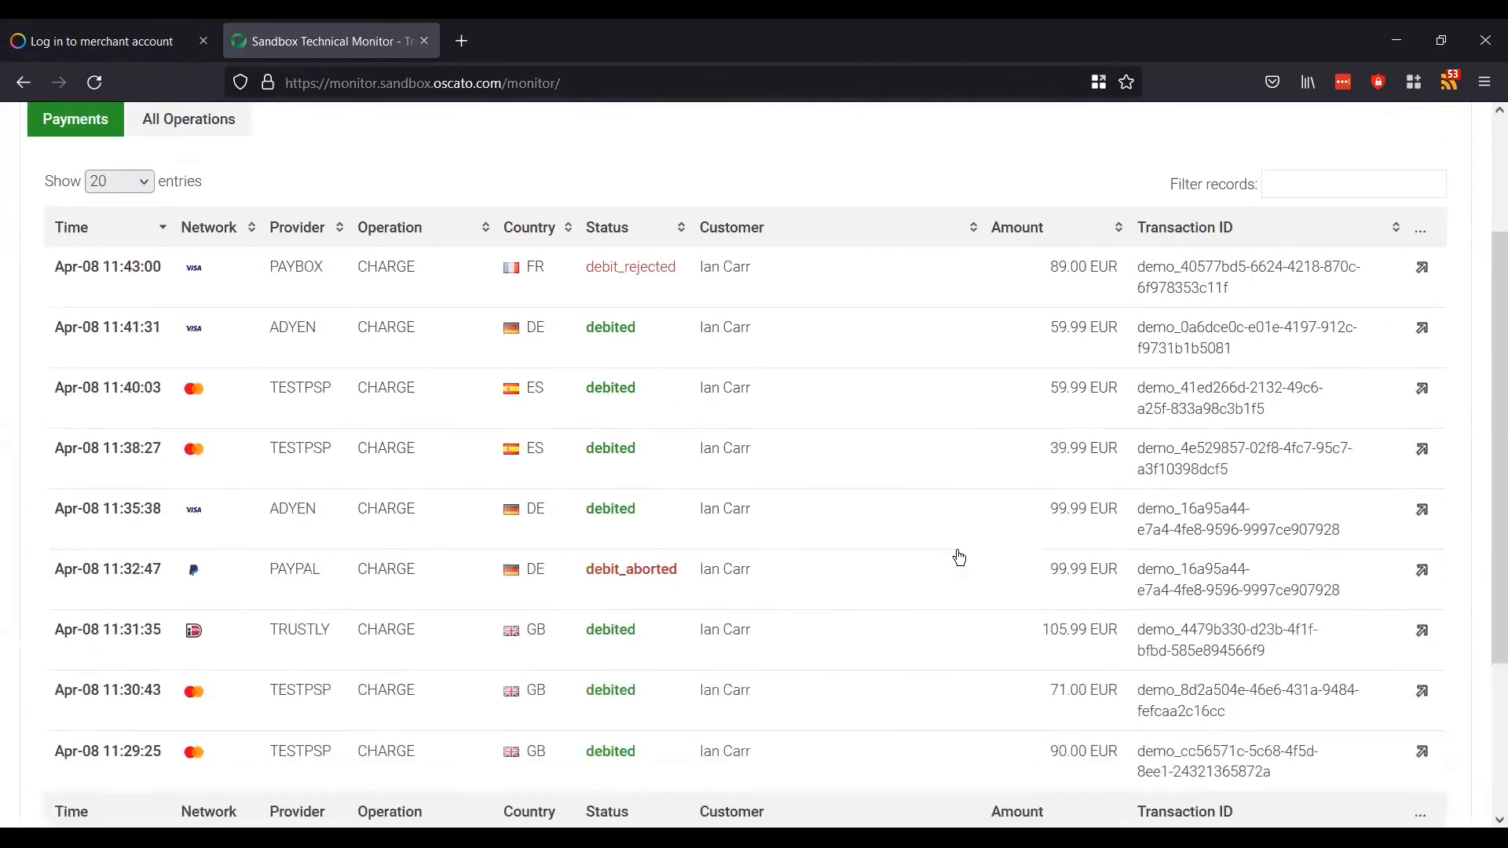
scroll(959, 557, down, 3)
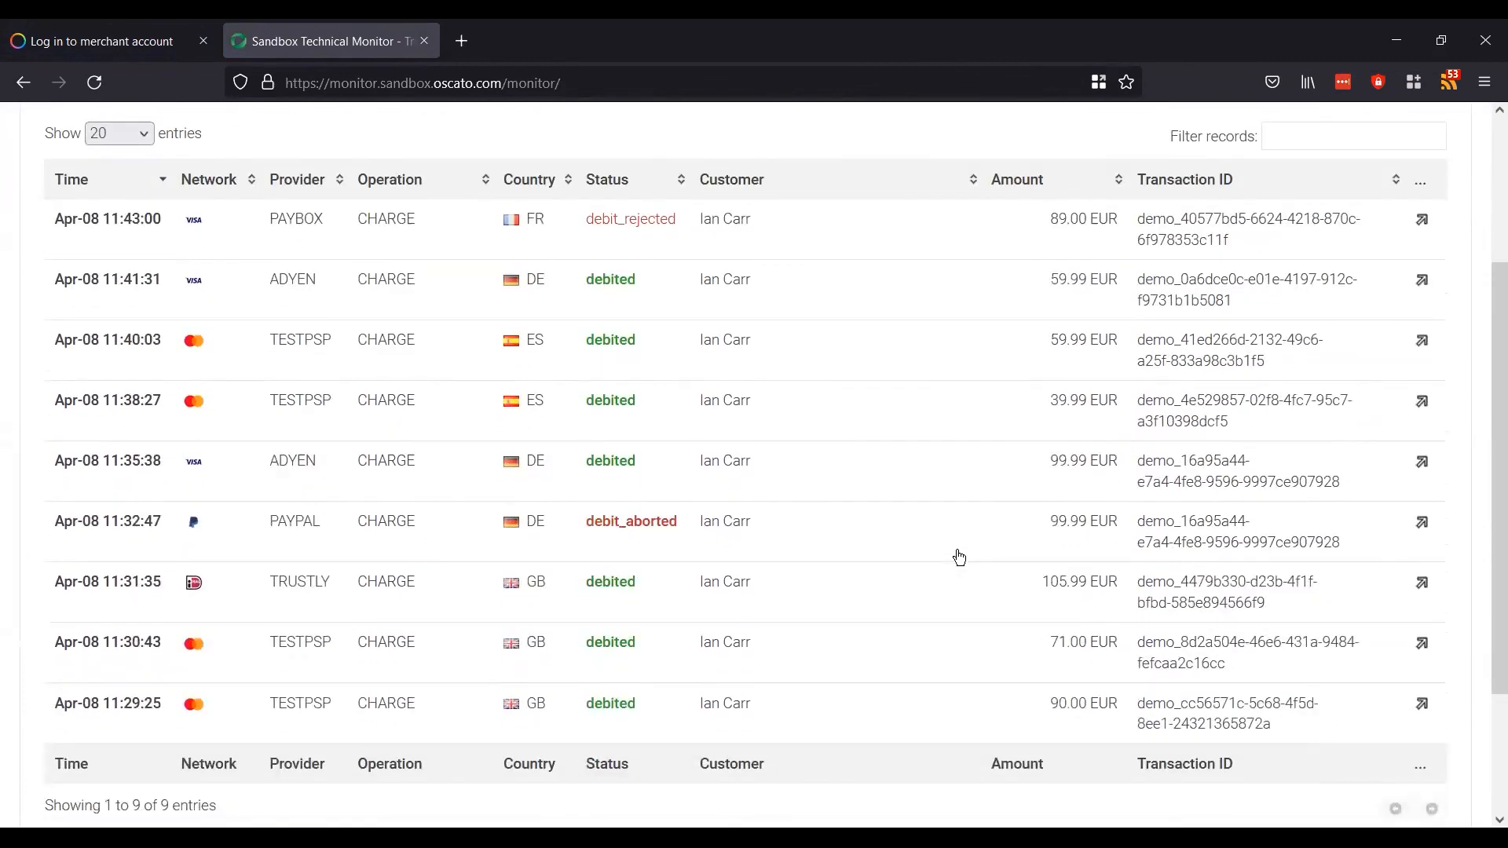
scroll(959, 557, up, 4)
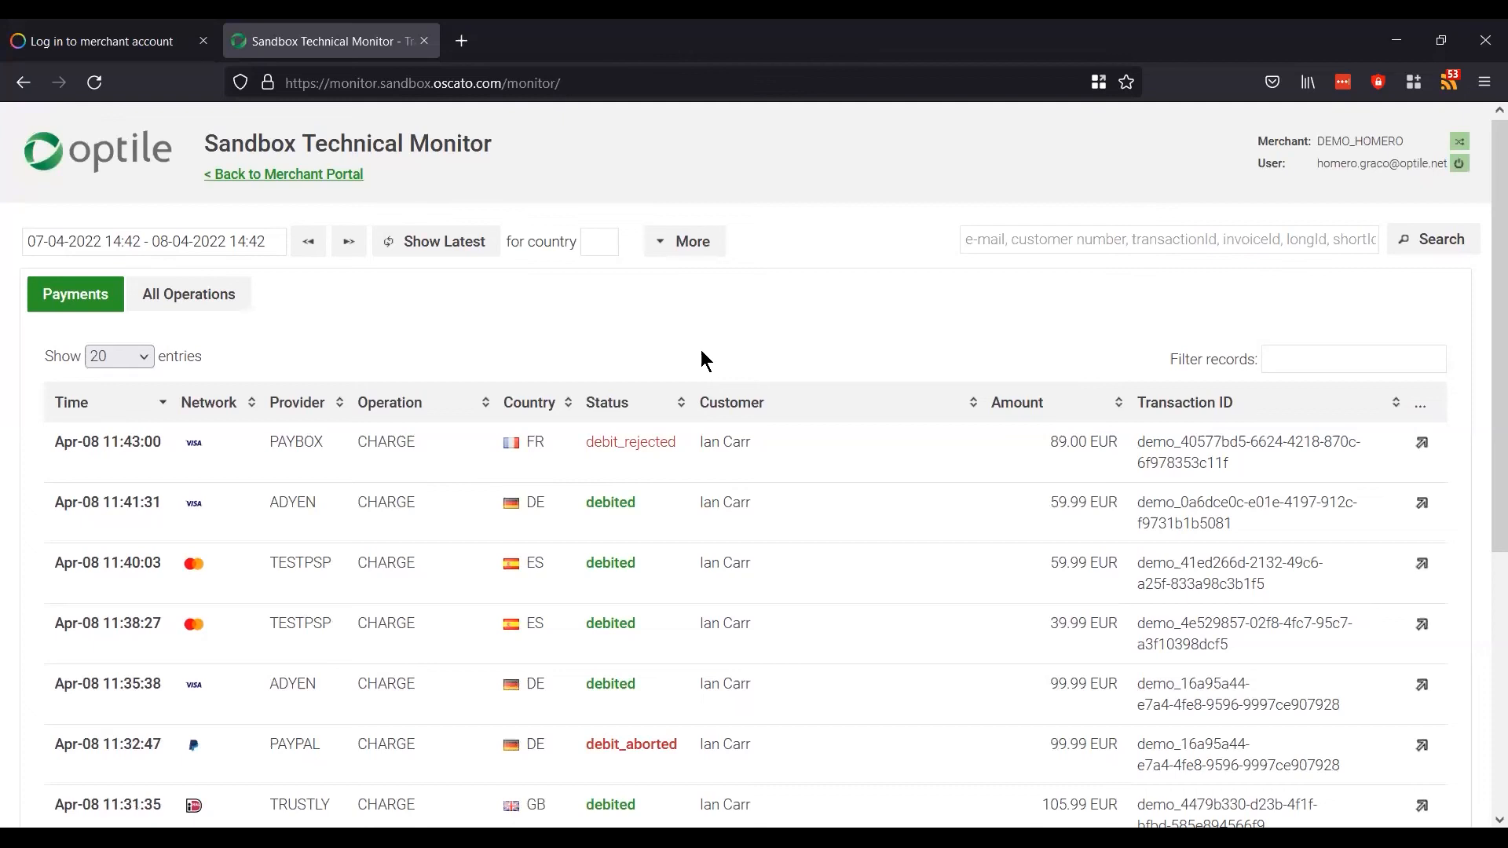
Step: Log back into the merchant portal and switch from OPTILE to the demo merchant via a 'demo' search
click(140, 47)
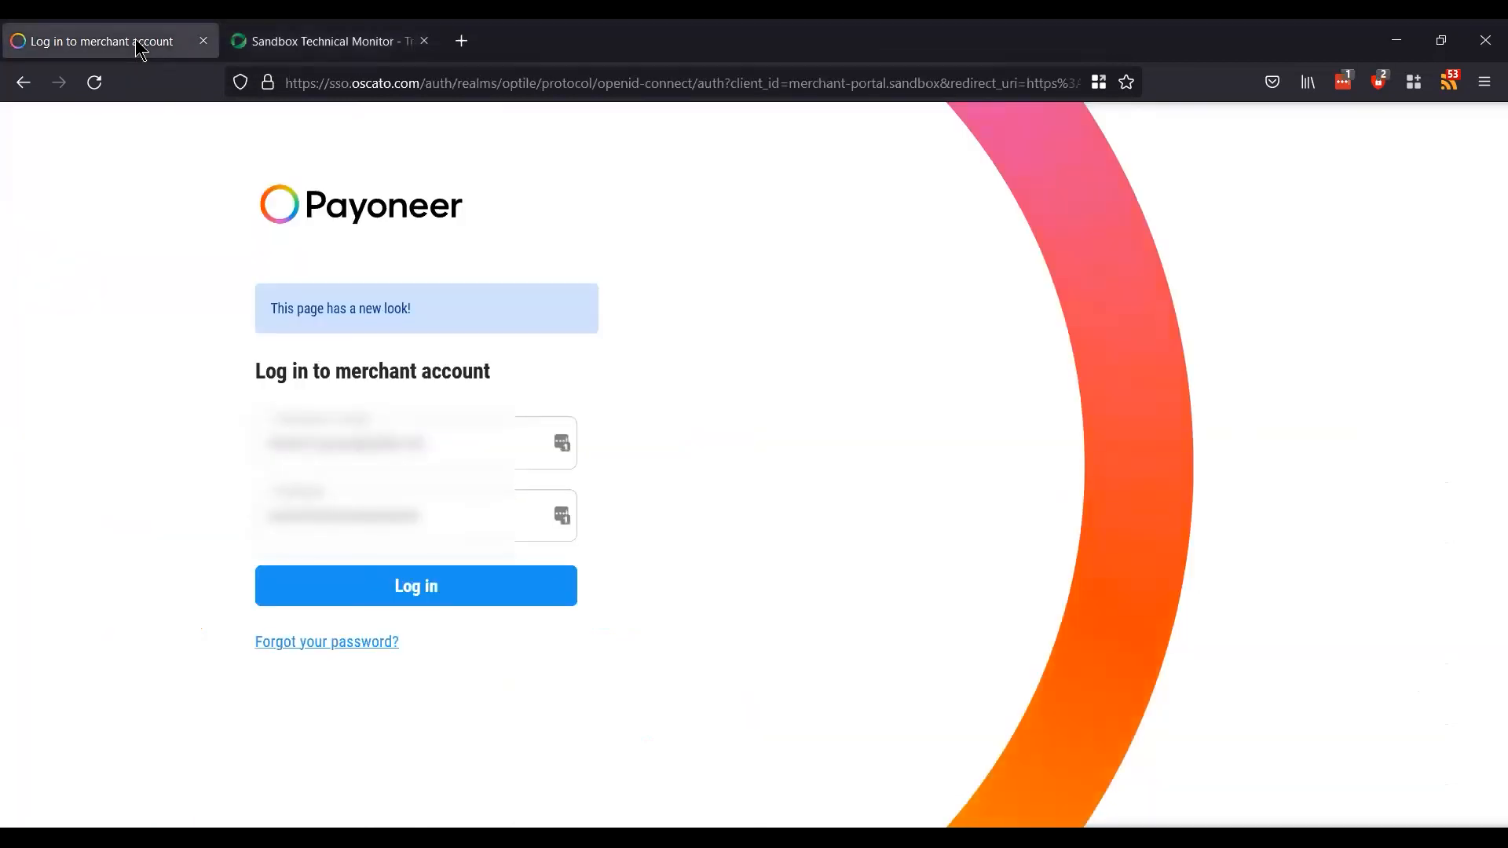
click(413, 601)
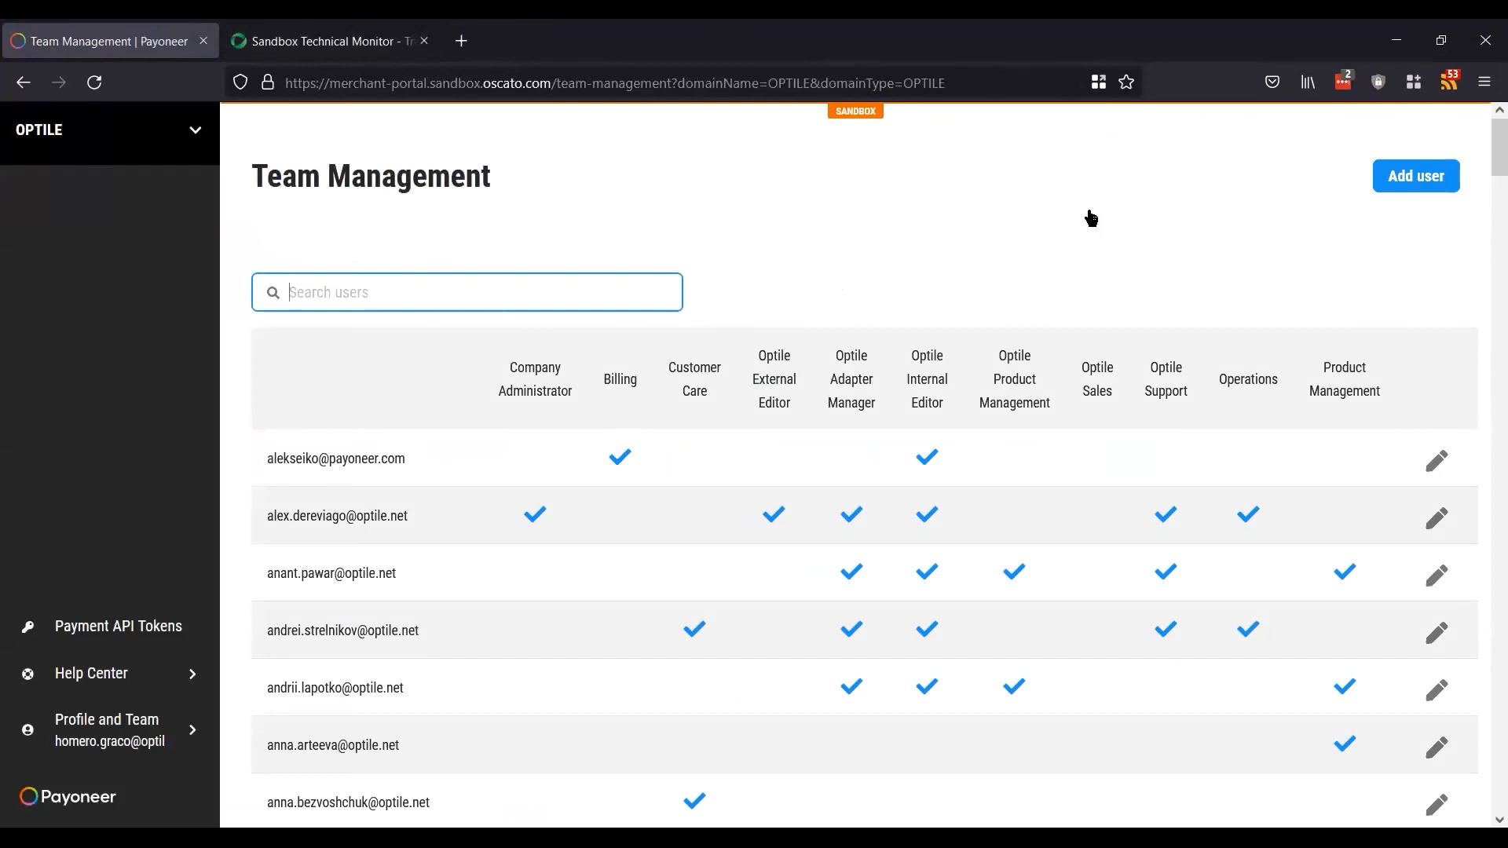
click(183, 136)
click(76, 178)
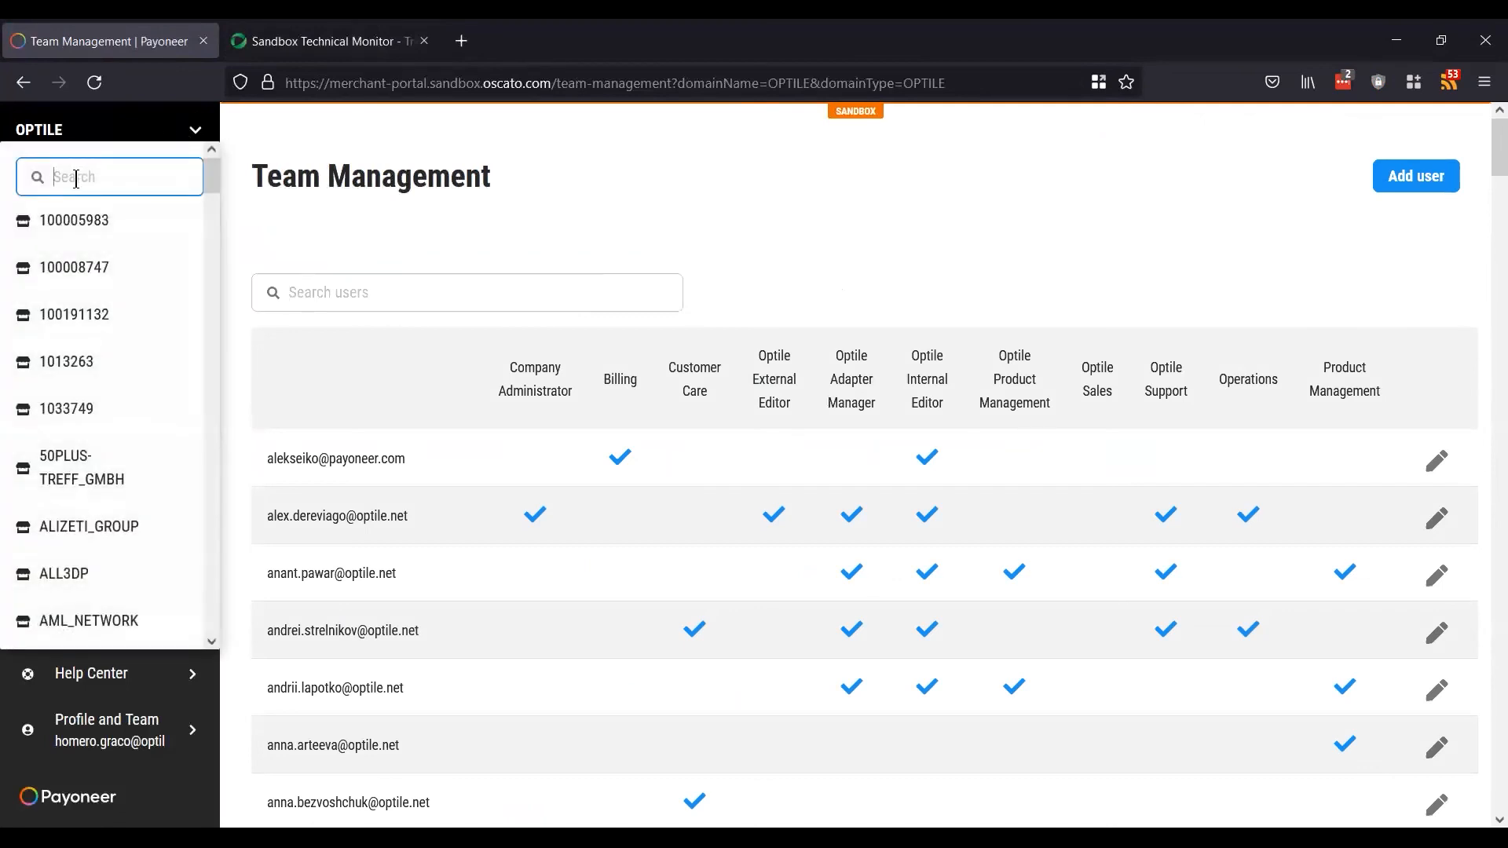
text(demo)
click(110, 314)
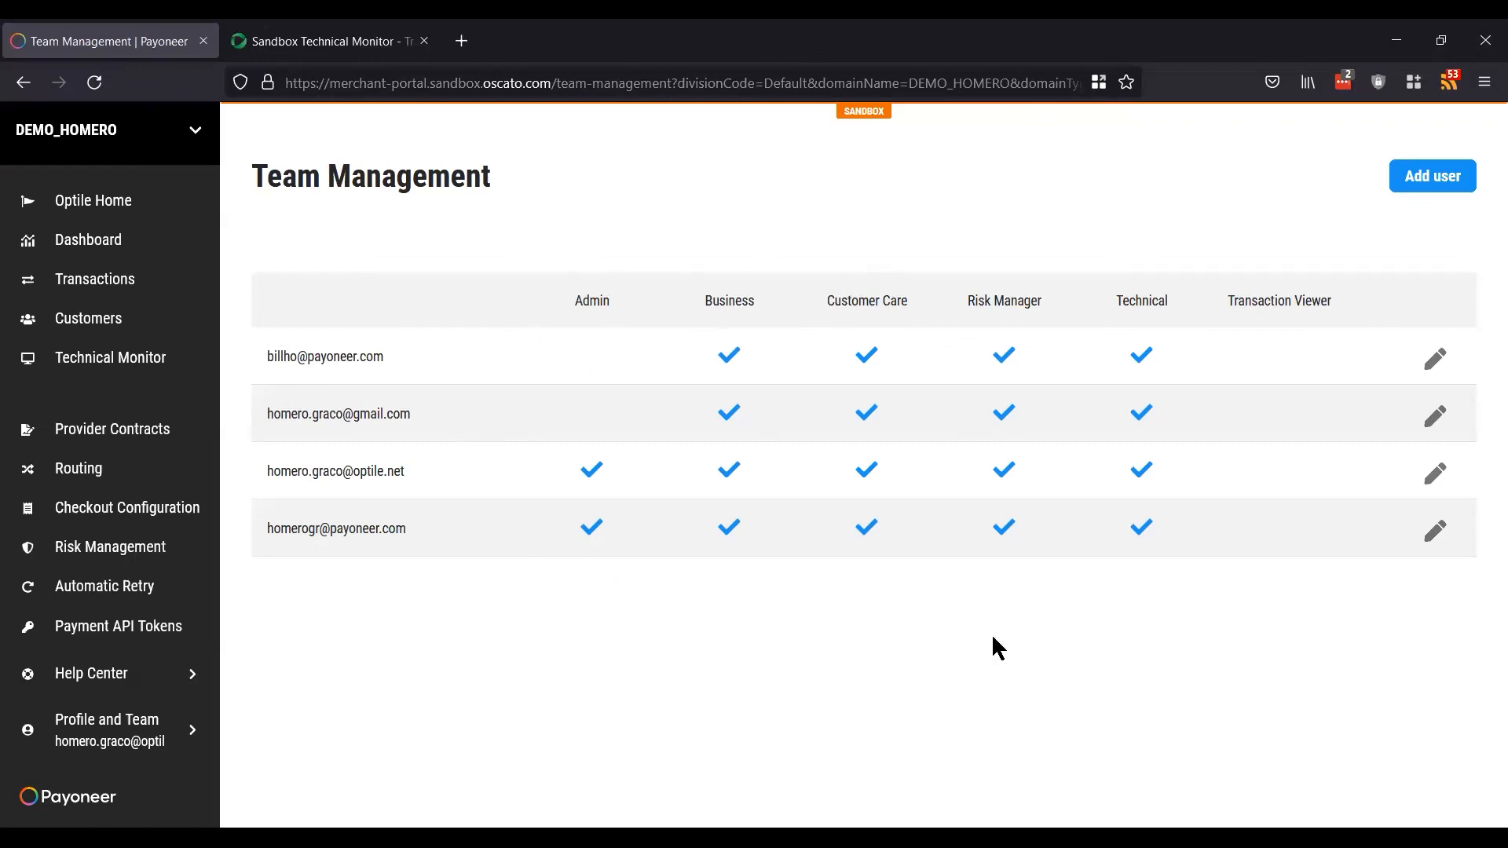
click(1429, 184)
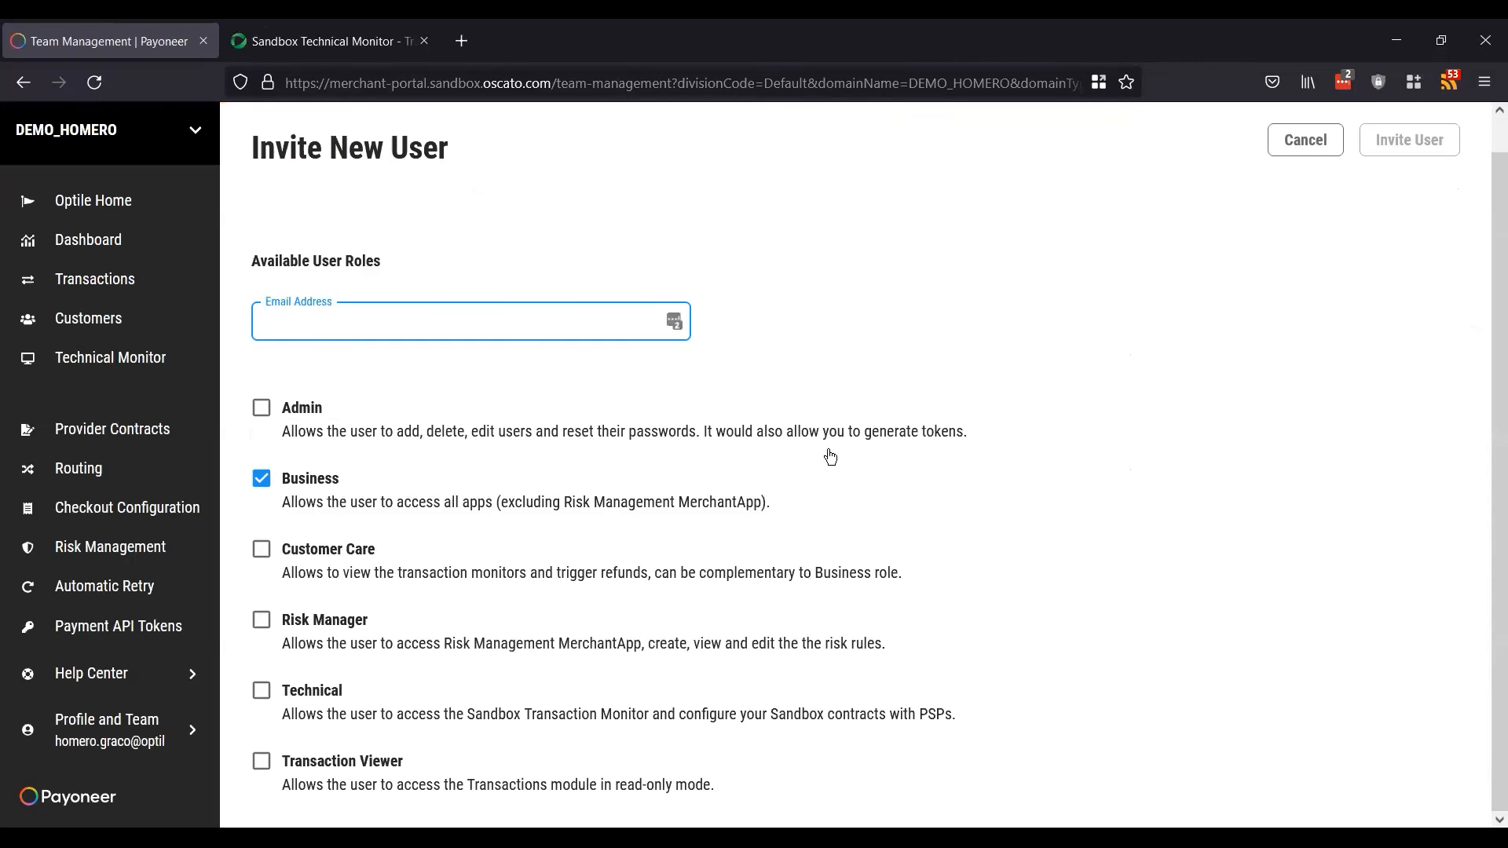
click(1313, 144)
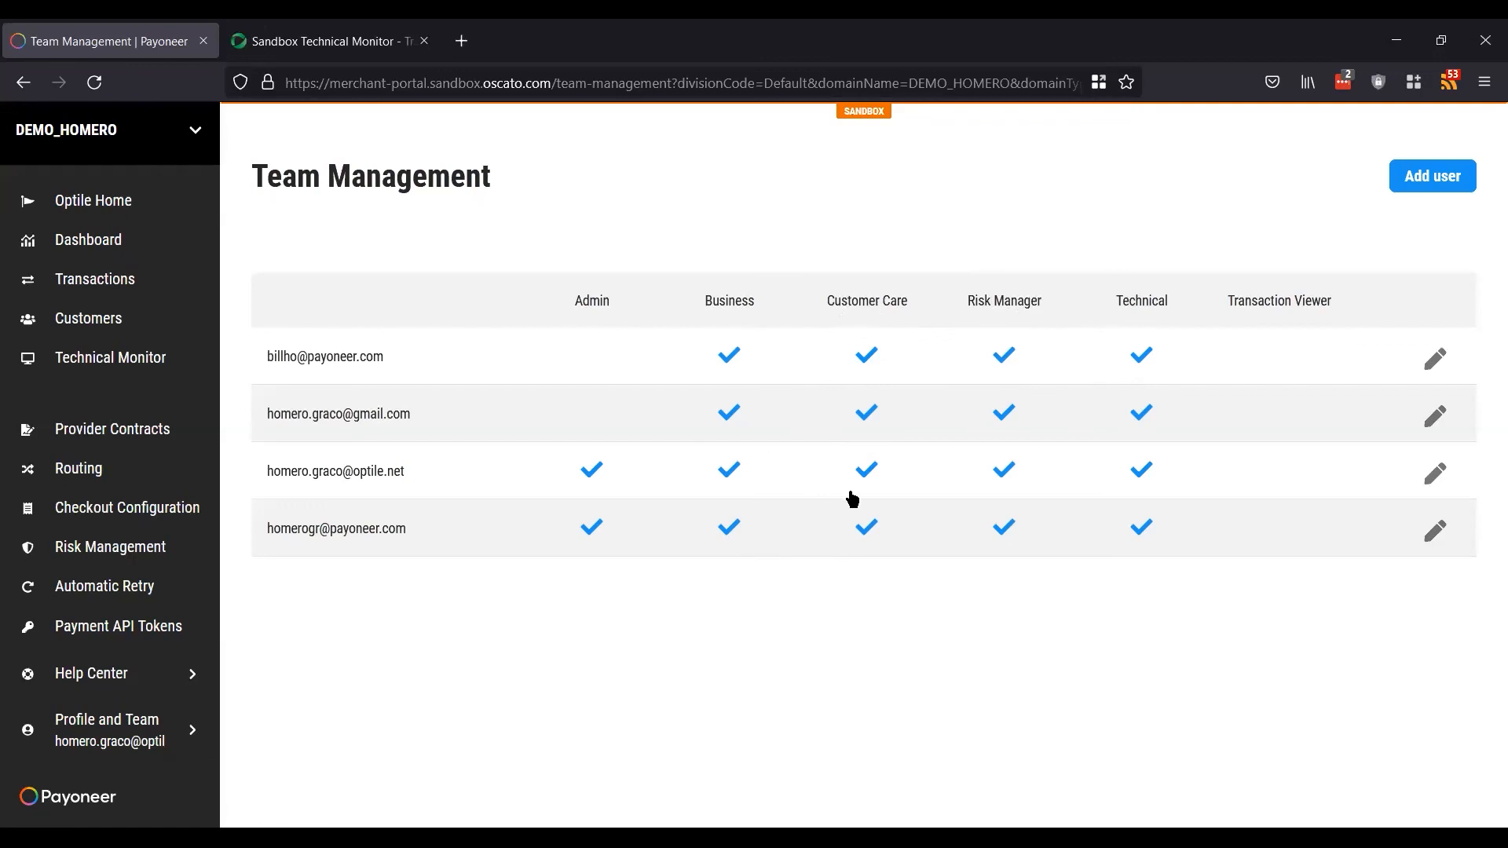
Step: Open Transactions and scroll through the 453 transactions from the last 30 days
click(89, 288)
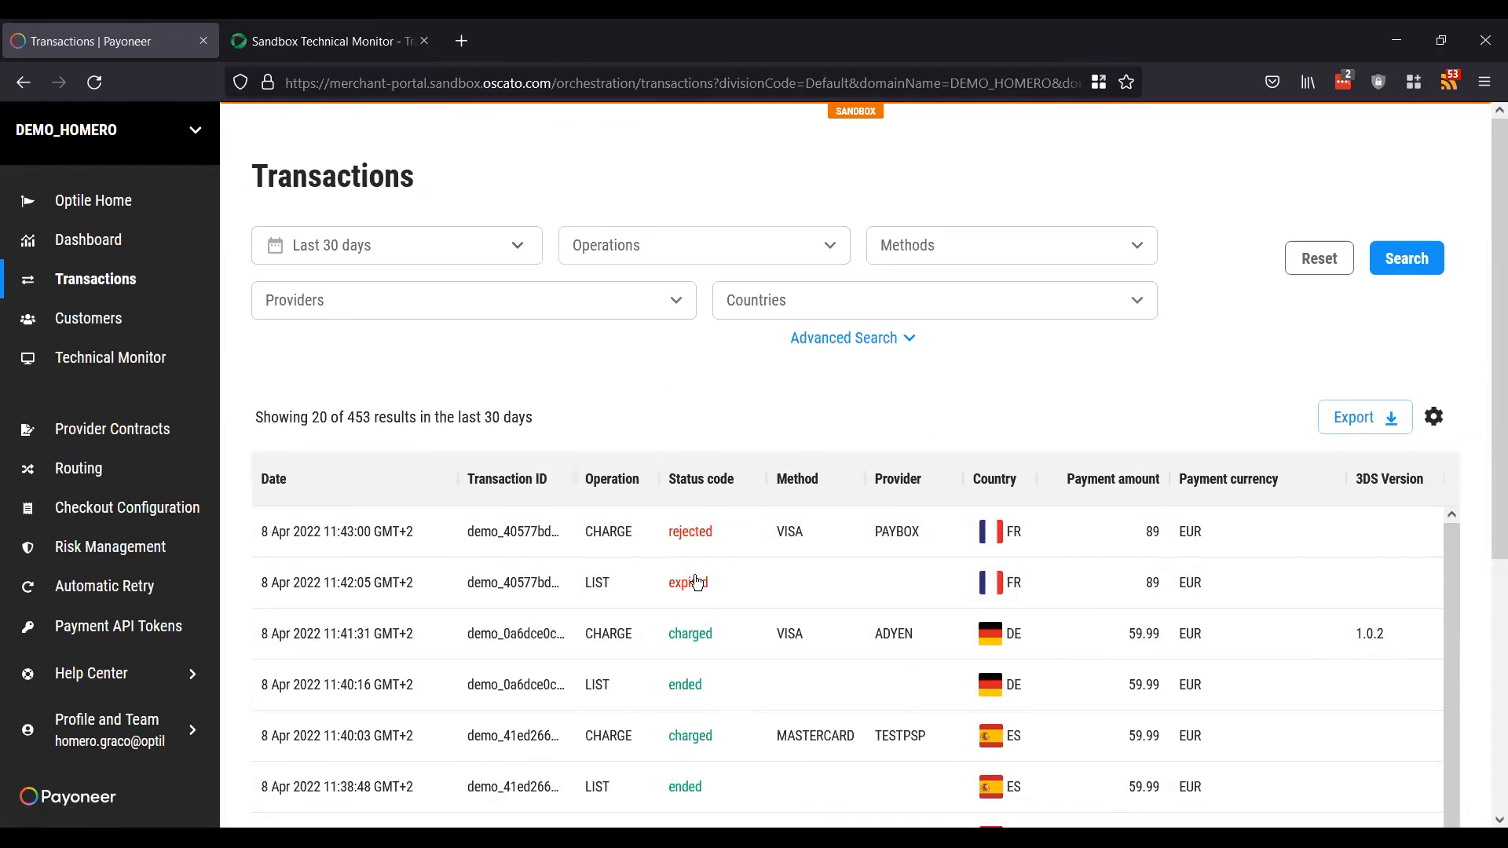
scroll(1166, 393, down, 2)
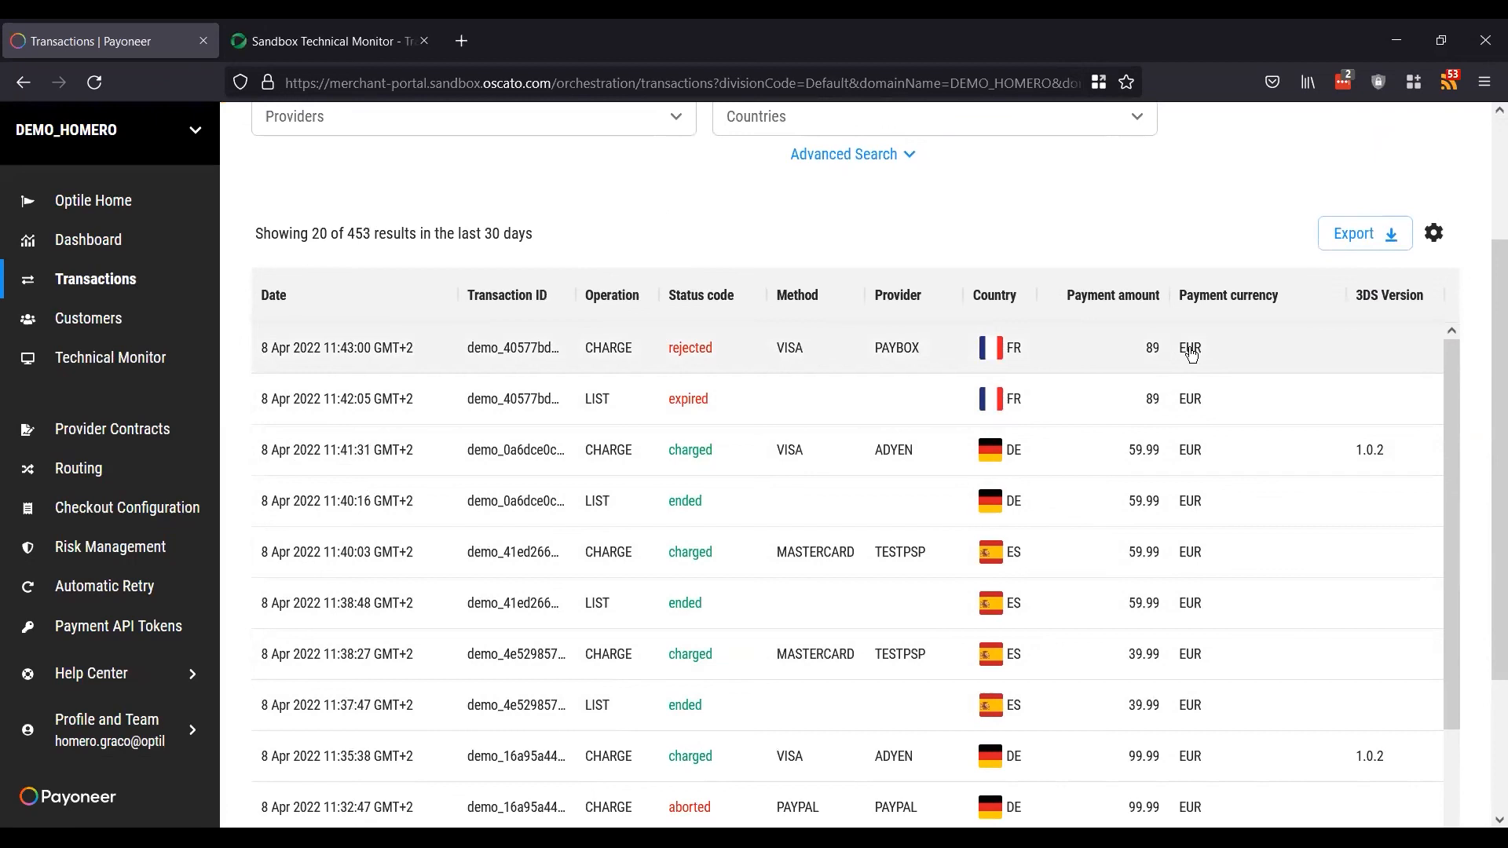
scroll(842, 230, up, 3)
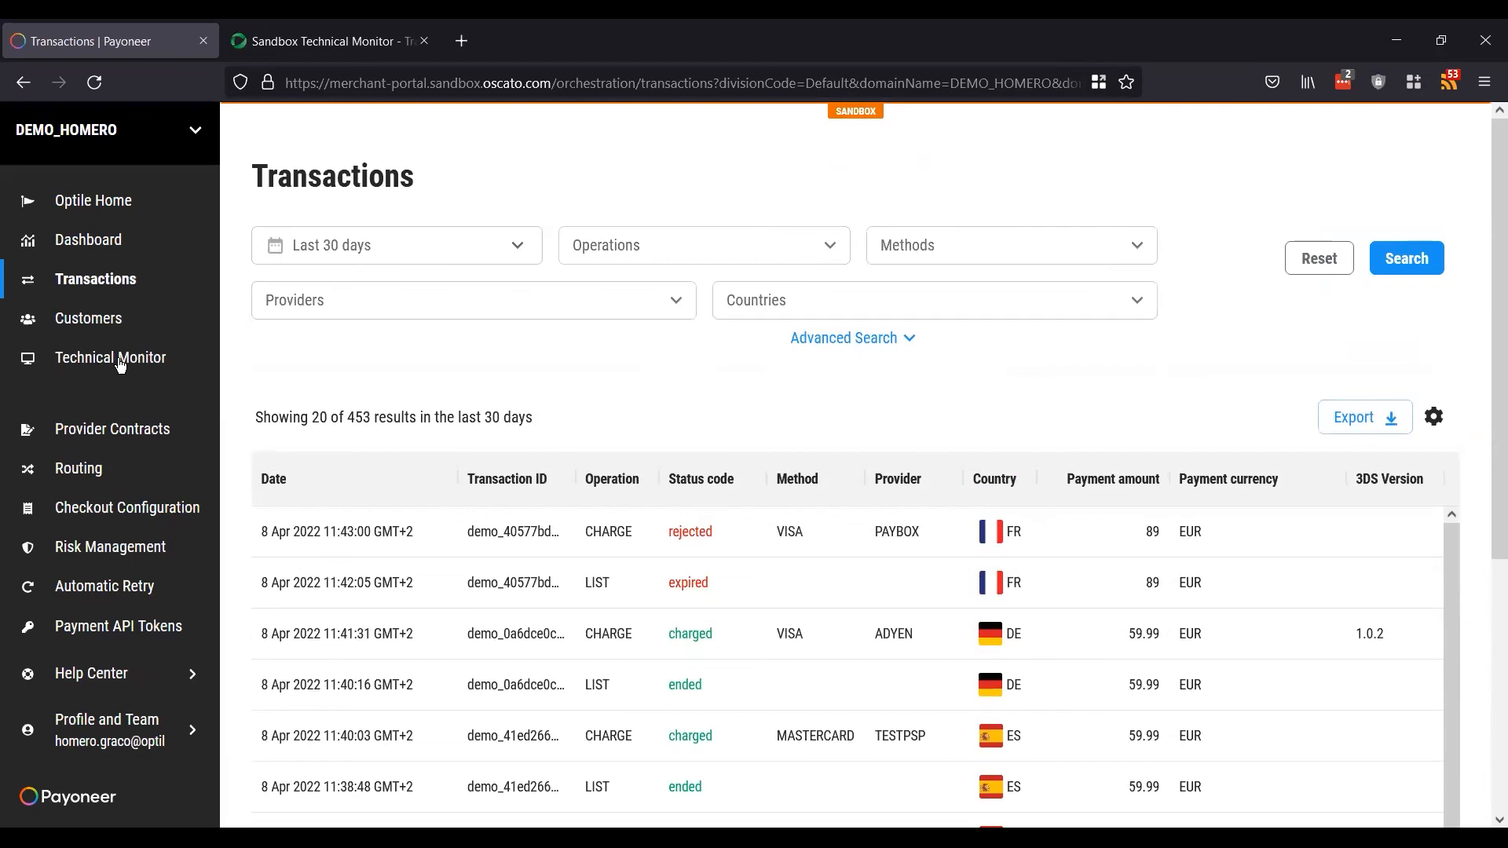
click(801, 542)
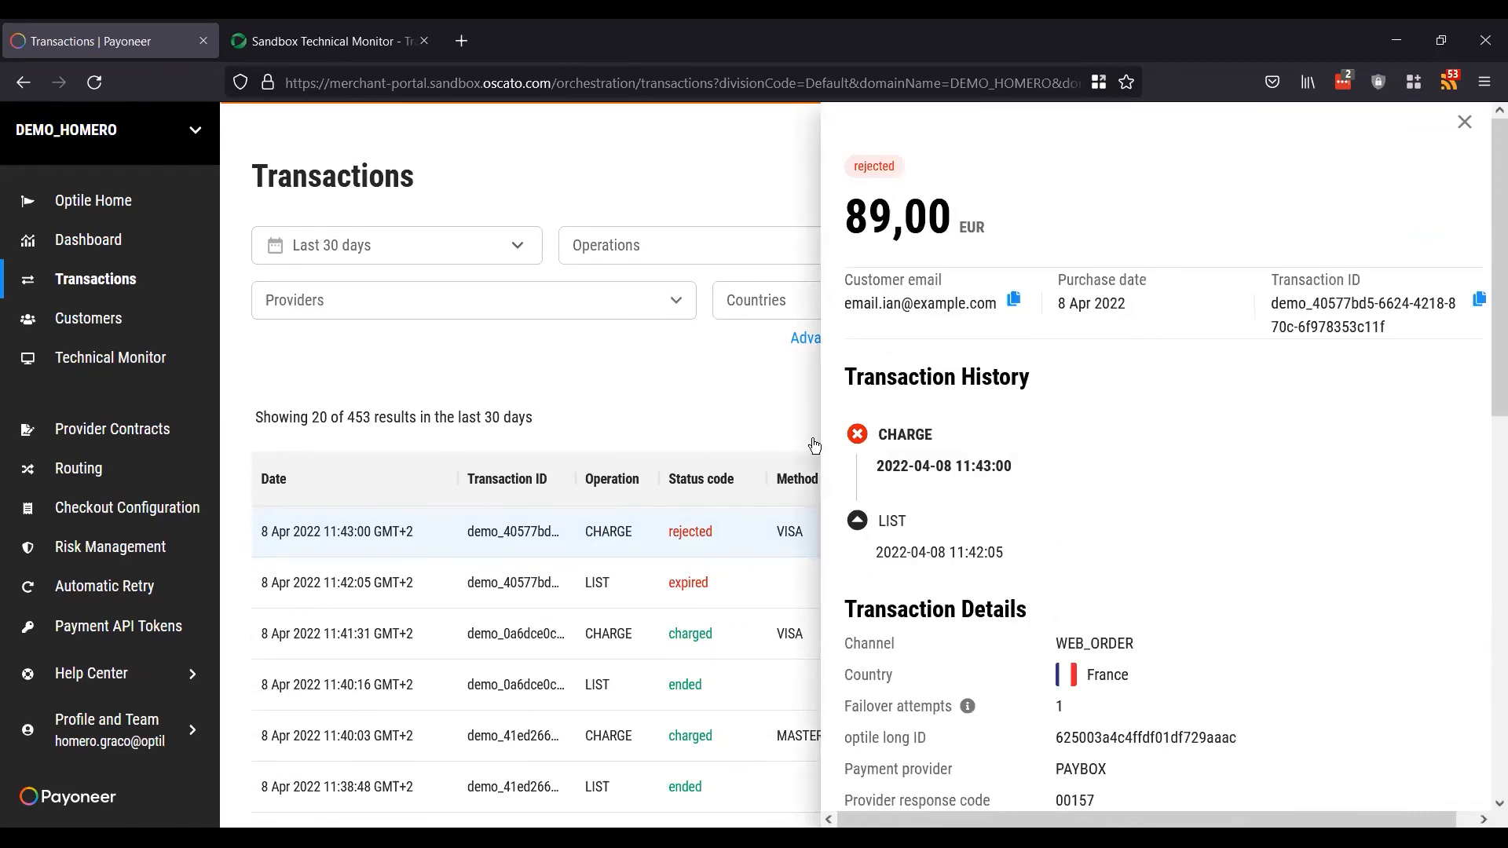
scroll(885, 515, down, 1)
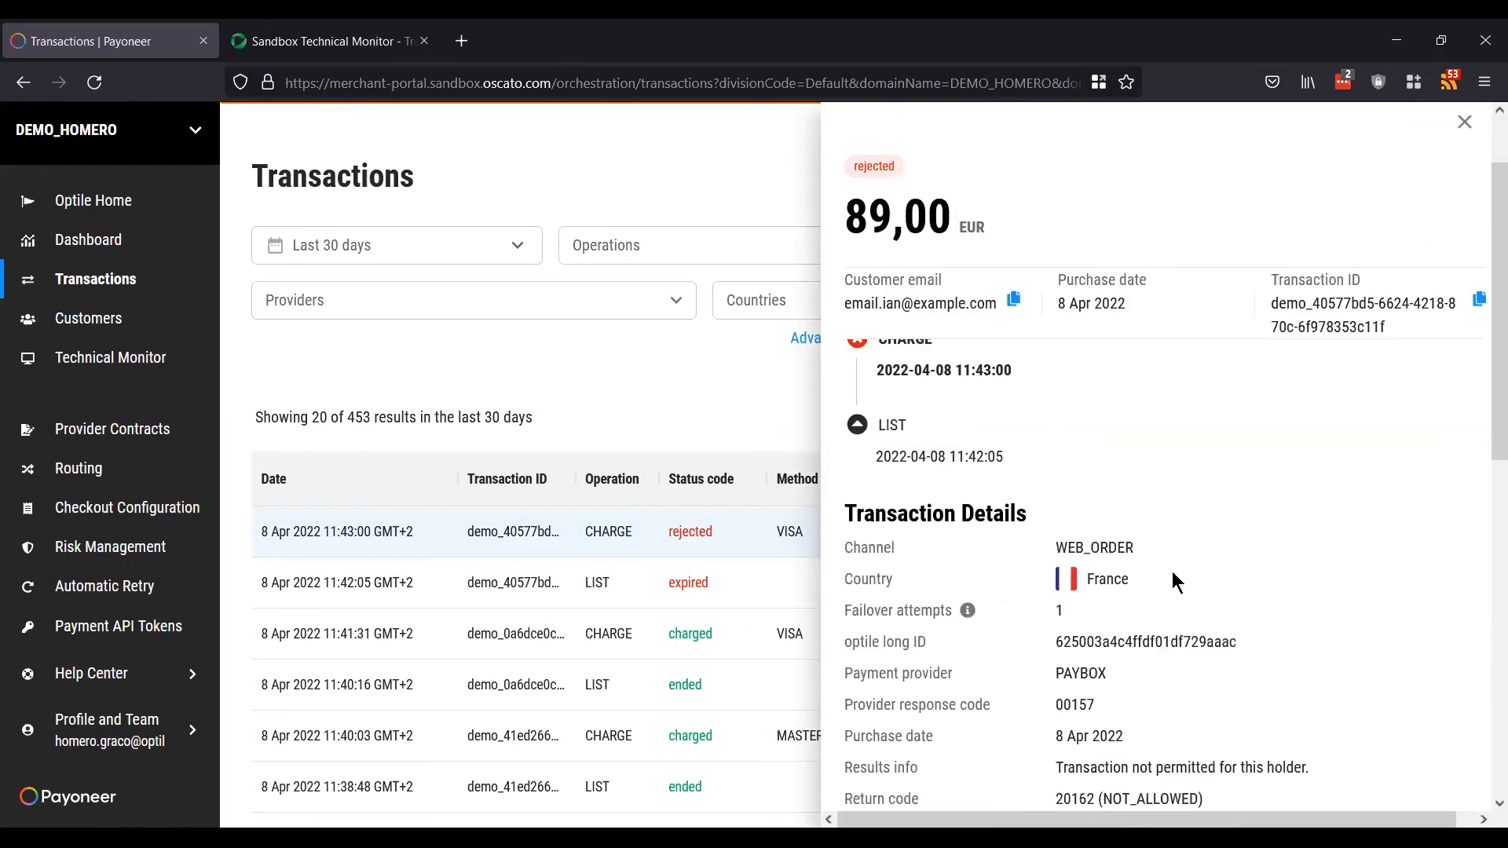
scroll(1176, 582, down, 6)
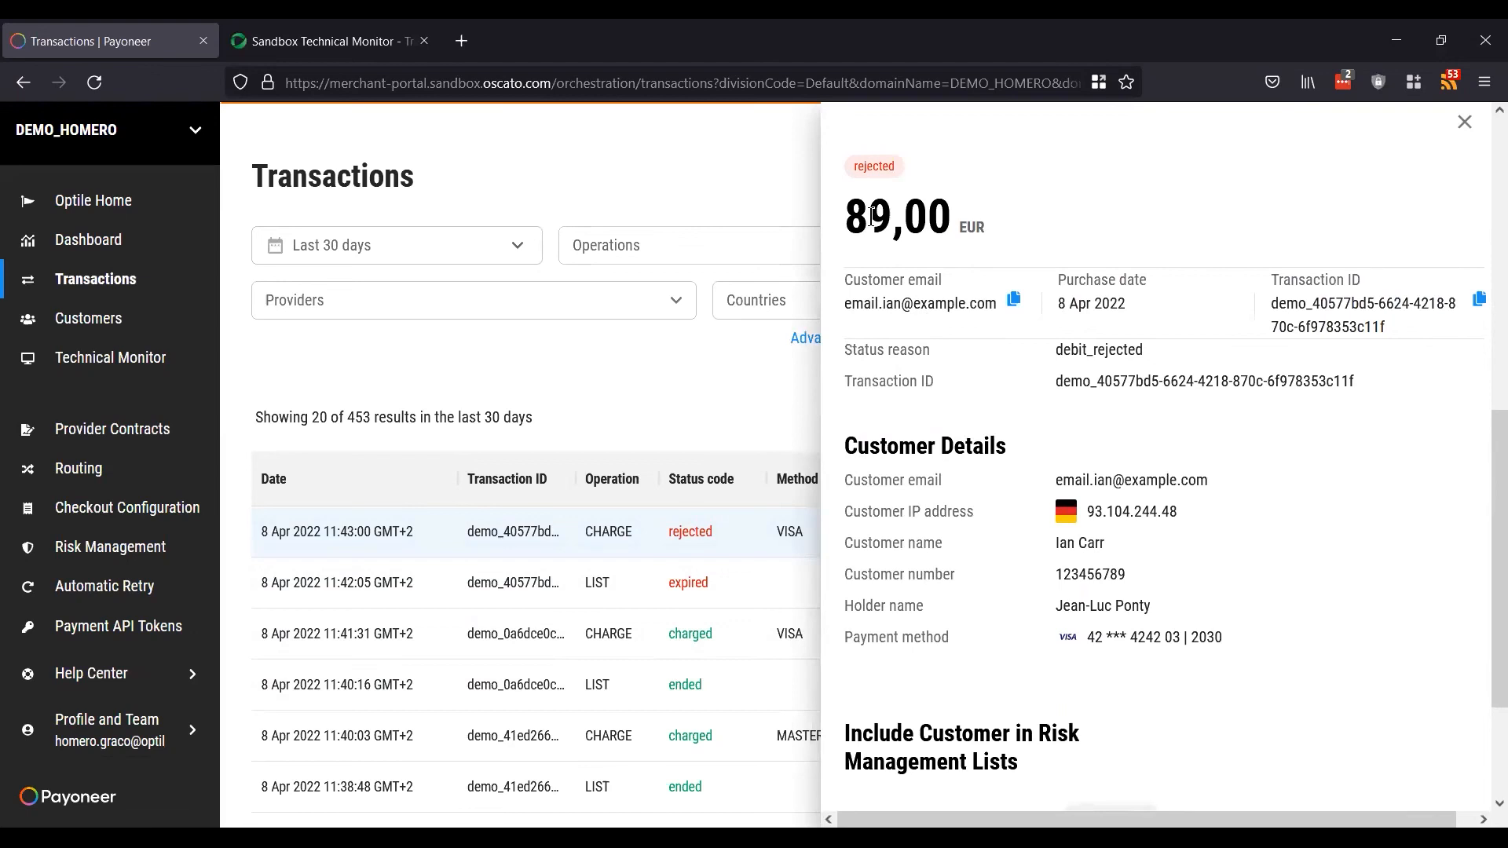
scroll(1213, 501, down, 2)
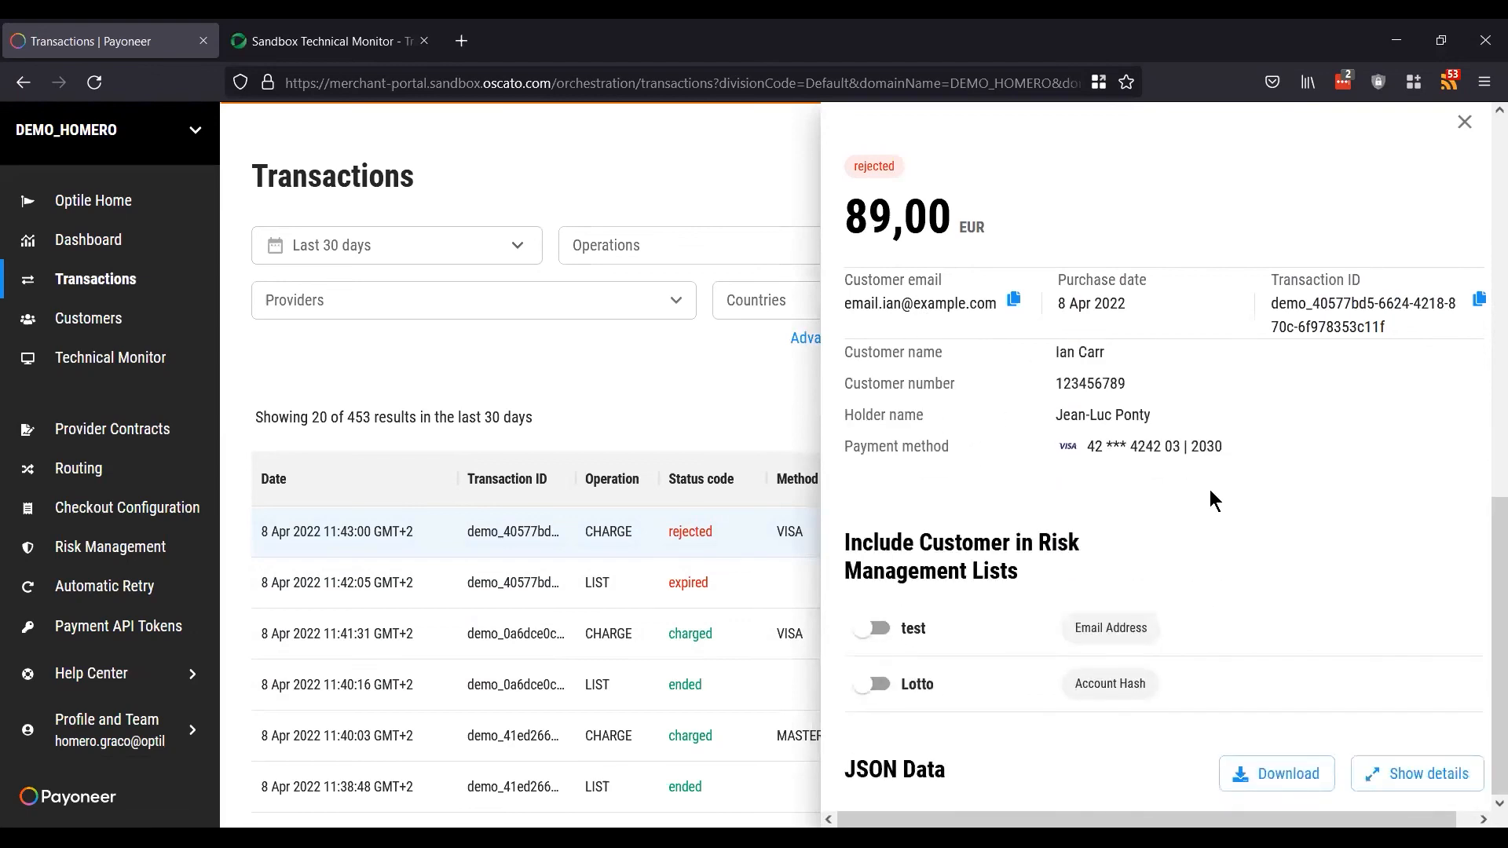
scroll(1214, 501, up, 15)
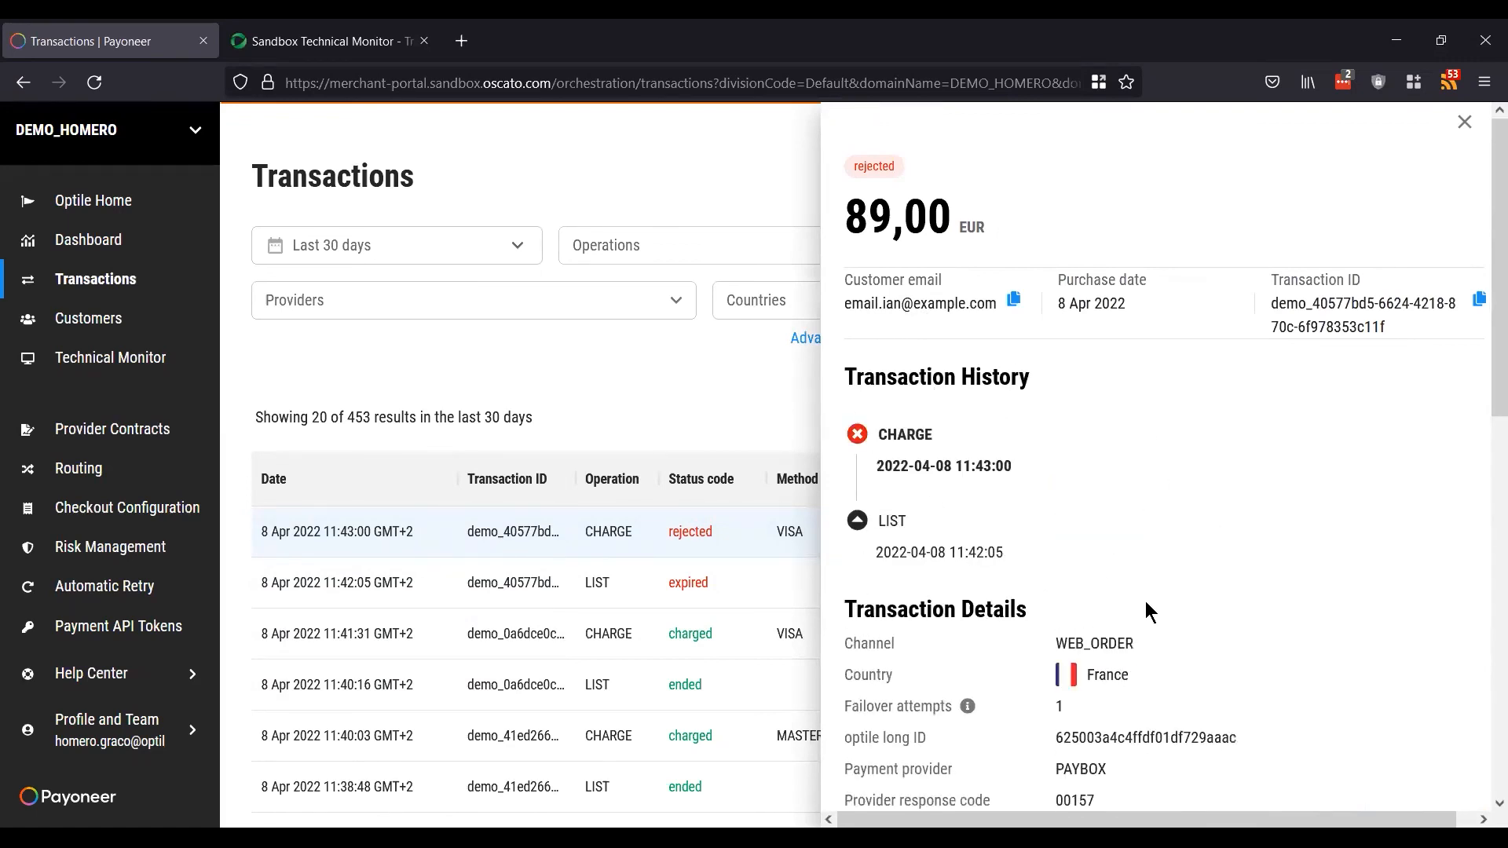
scroll(1146, 611, down, 4)
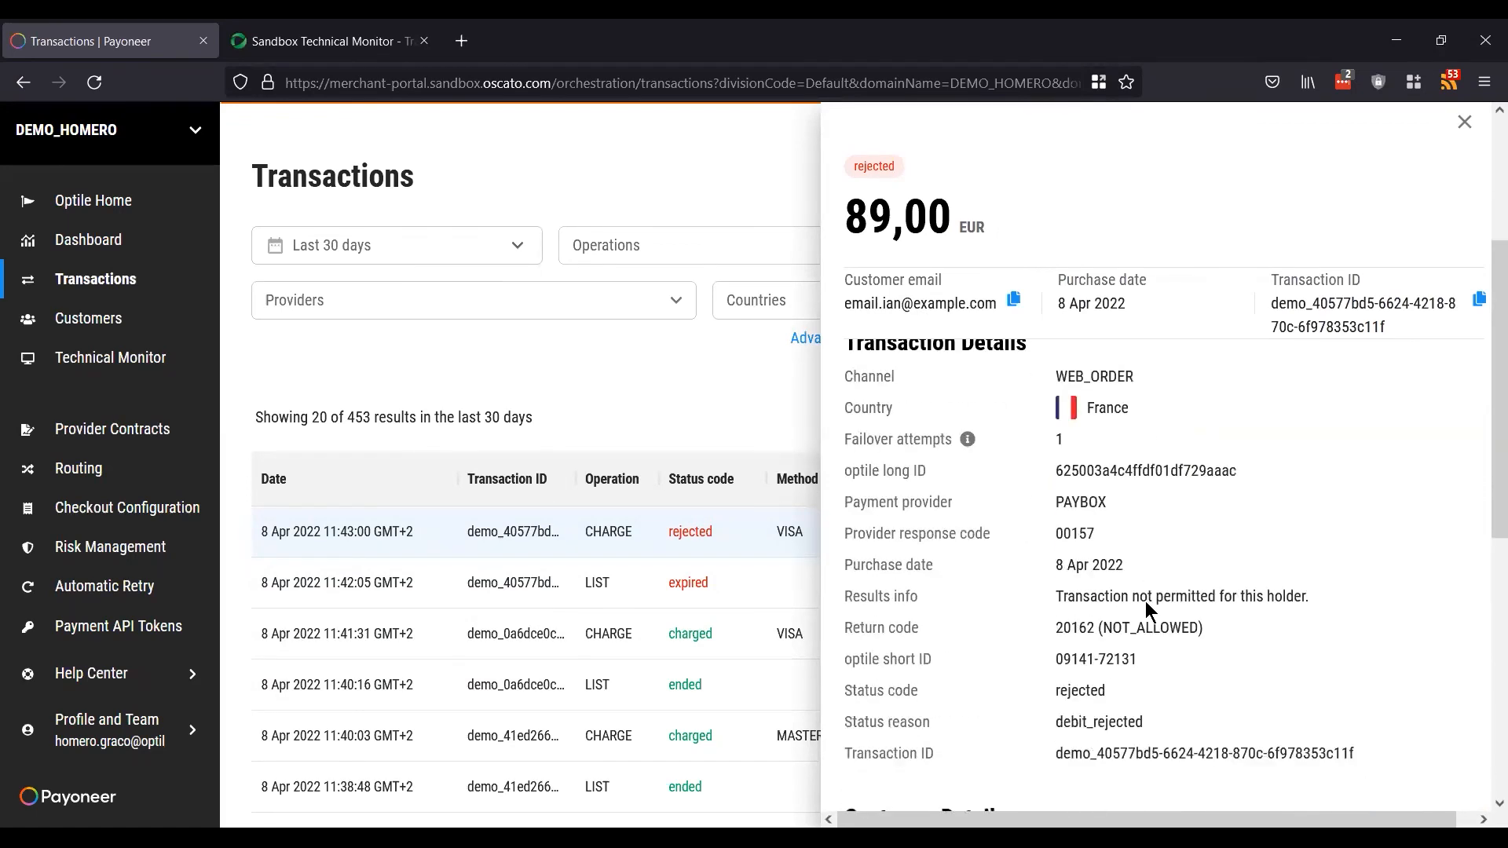
scroll(1144, 601, down, 5)
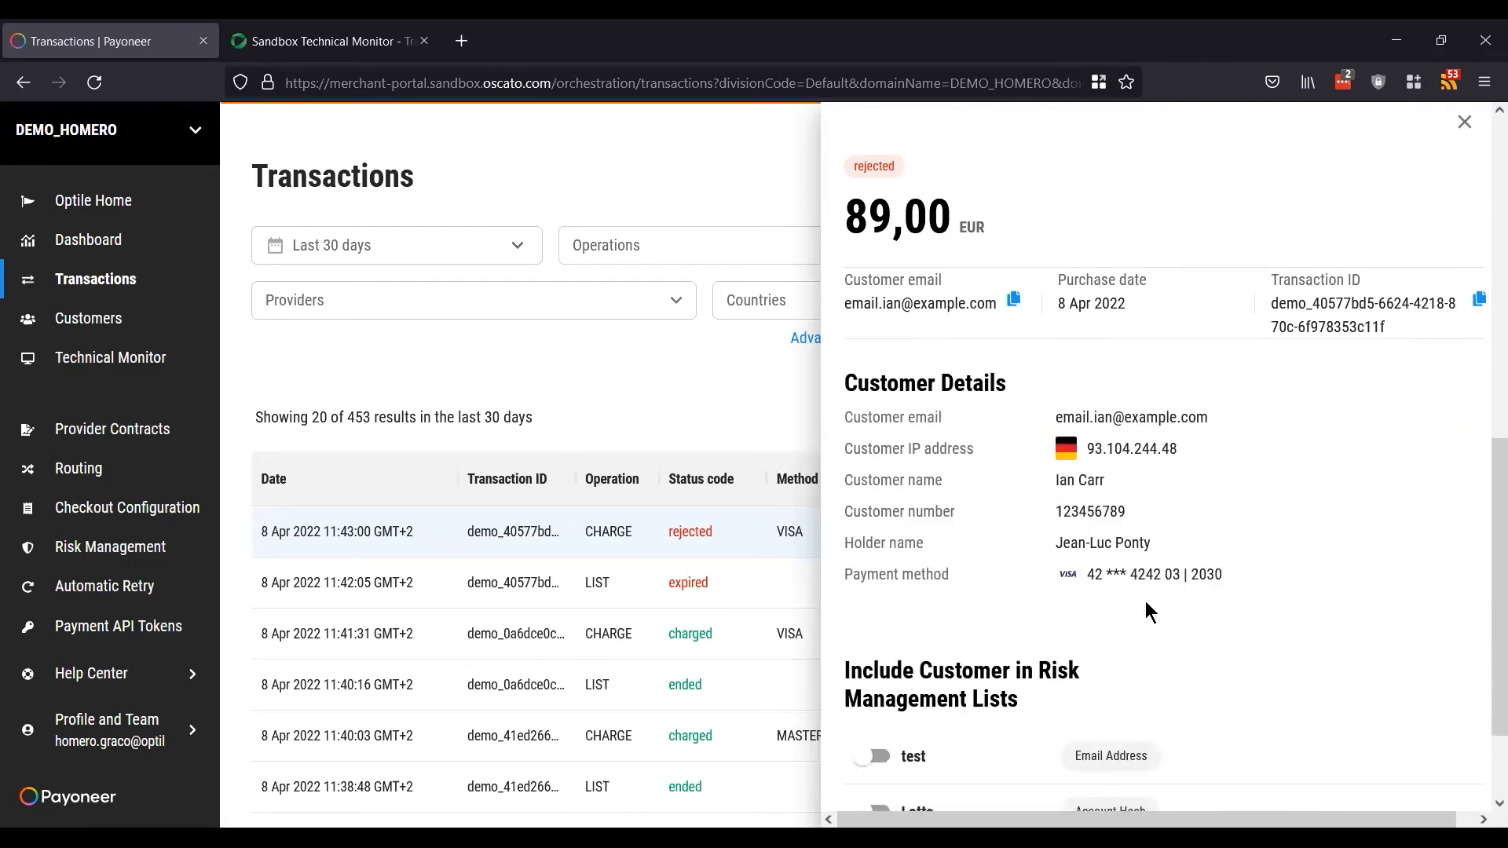
scroll(1149, 611, up, 1)
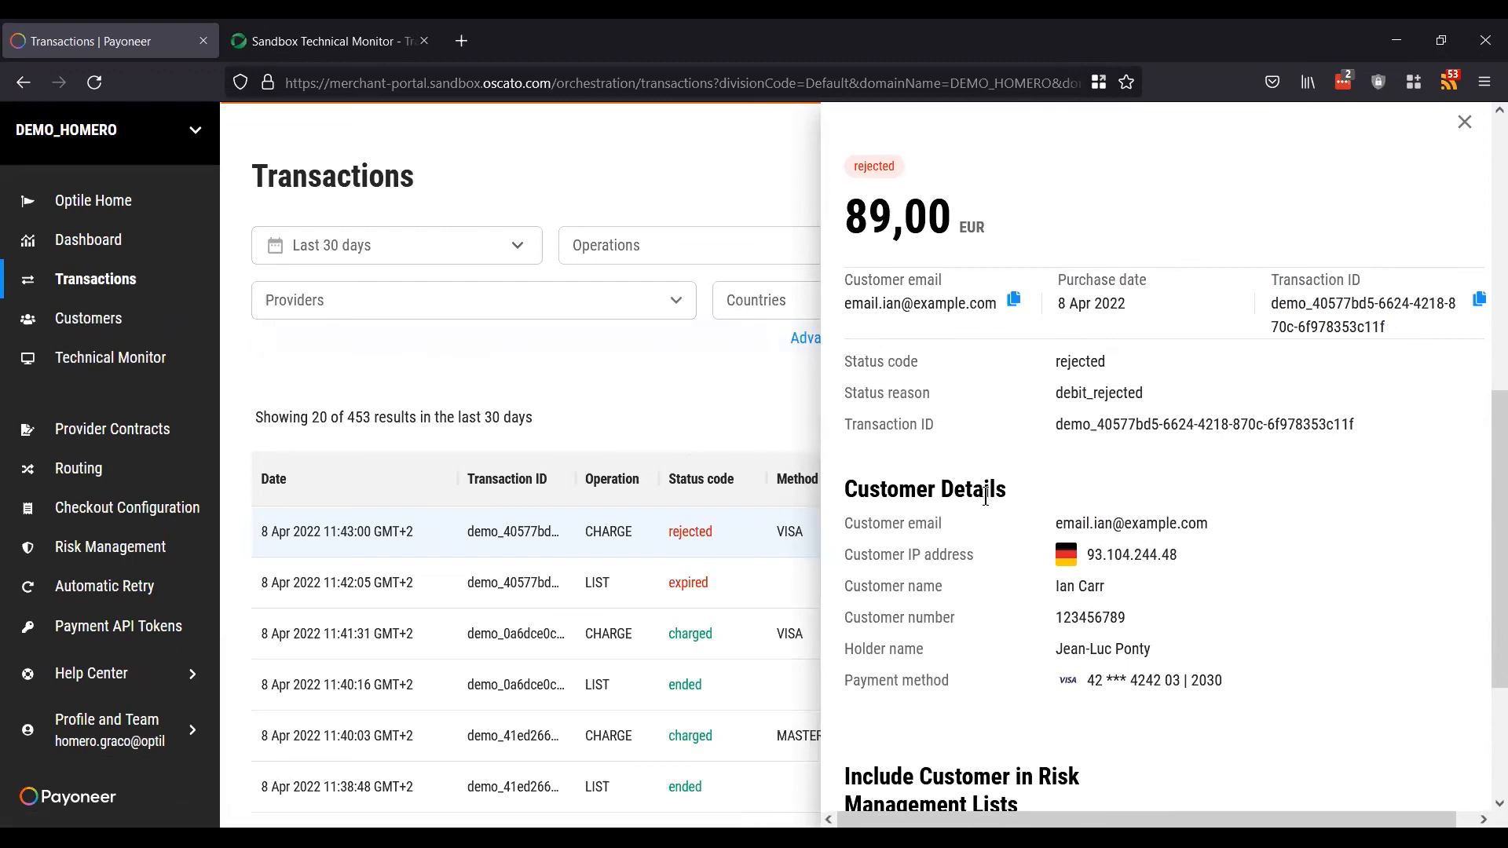
scroll(1112, 579, up, 2)
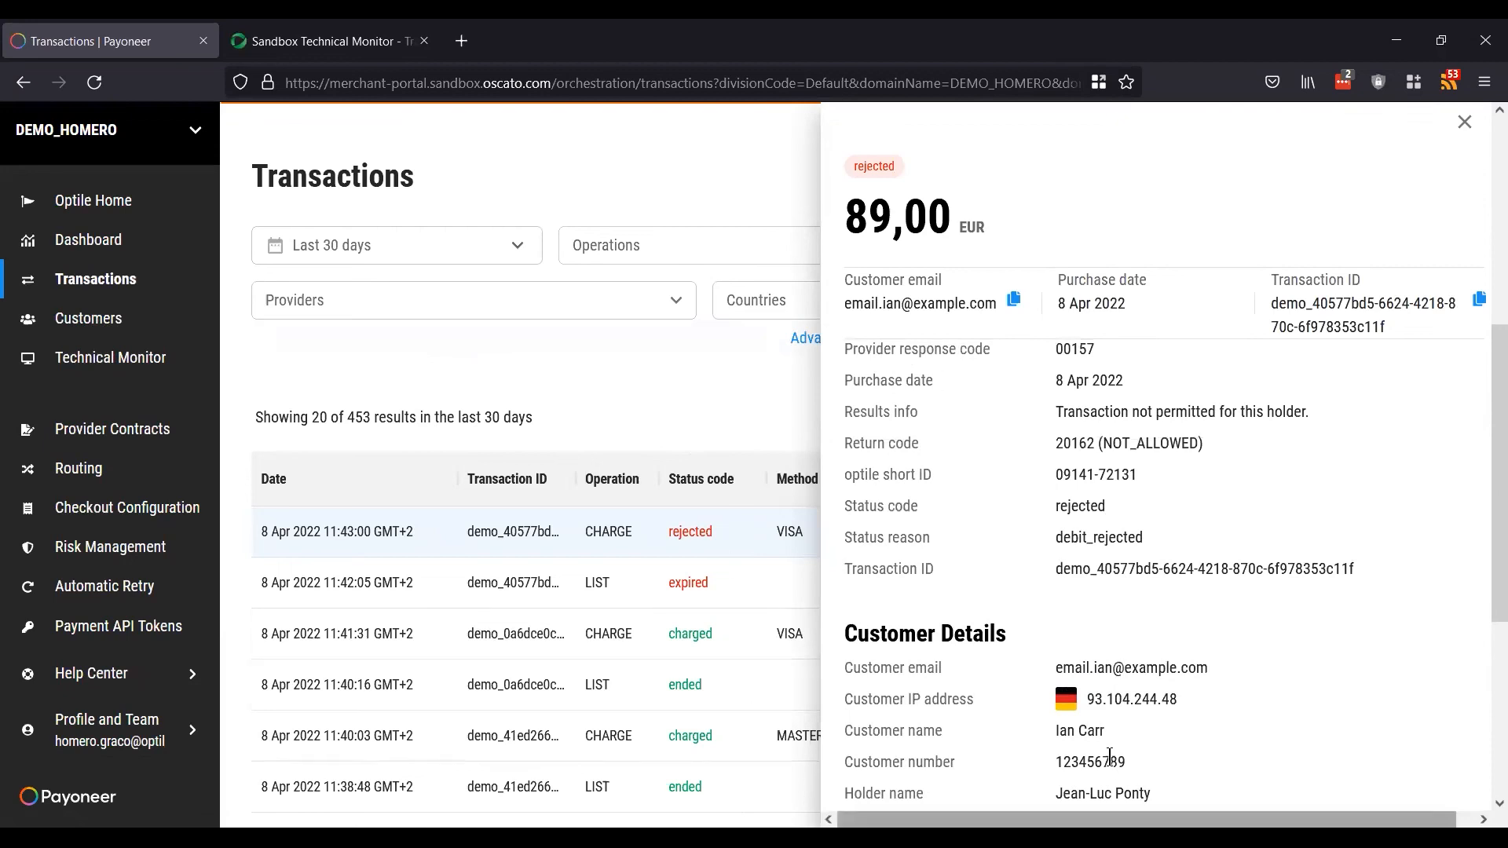
scroll(1070, 601, down, 3)
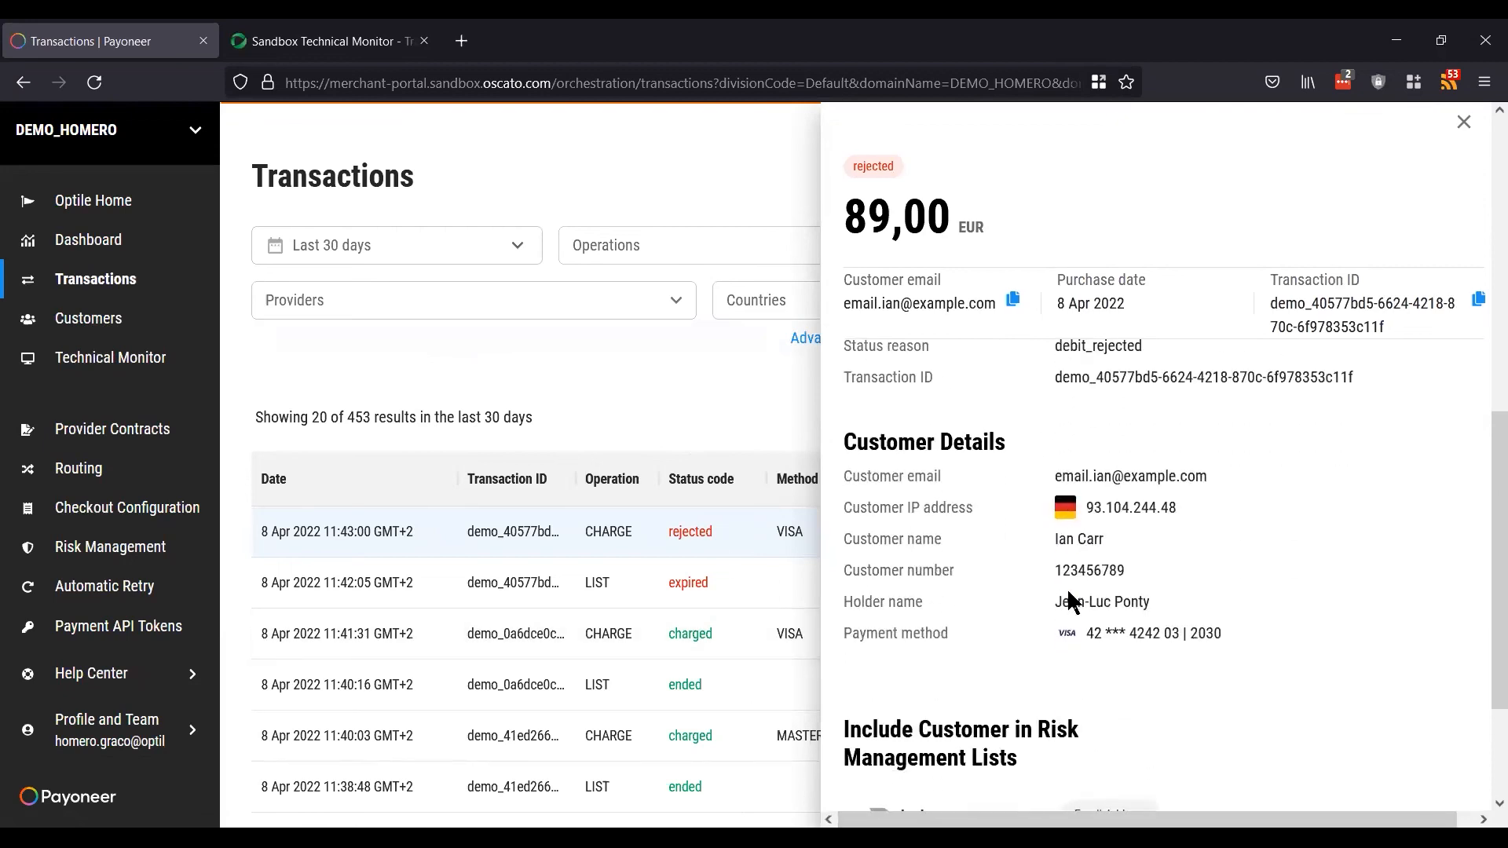
drag(1055, 571, 1168, 579)
click(1168, 579)
click(1462, 125)
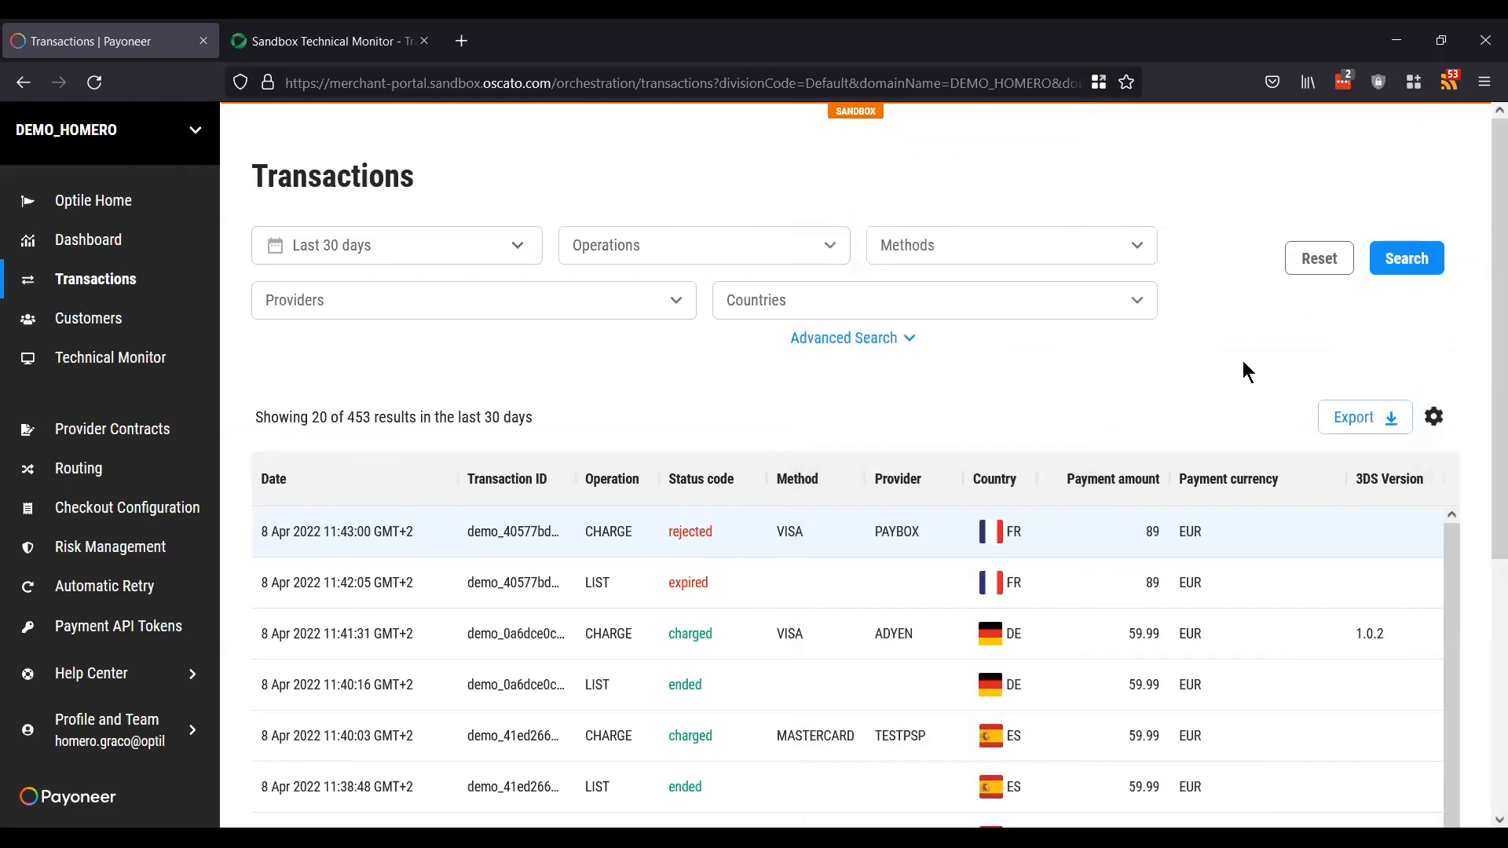